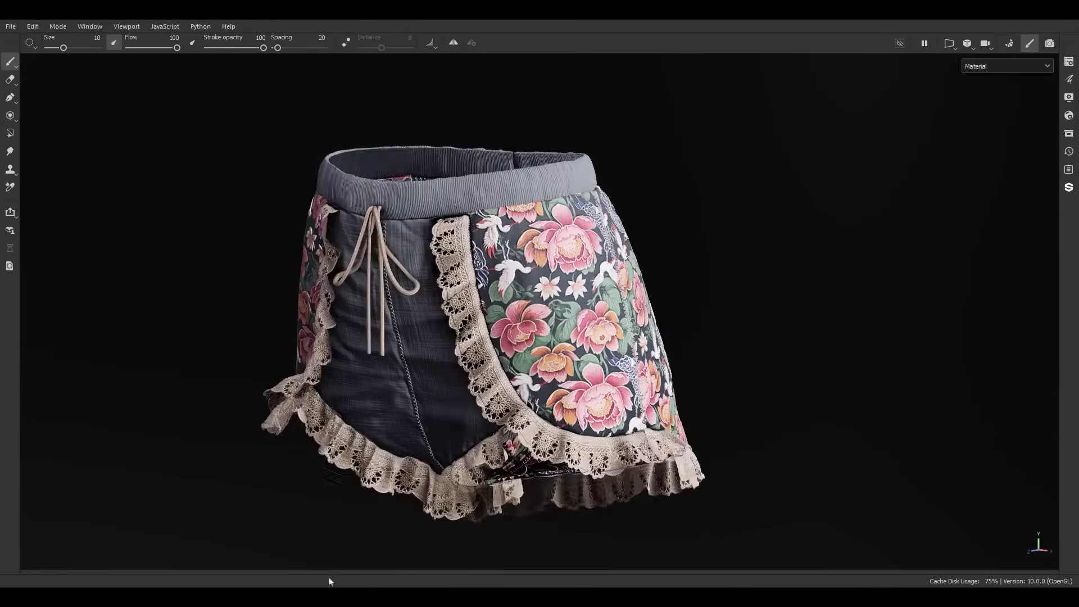
{"action": "left_click_drag", "start_coordinate": [506, 508], "coordinate": [470, 523], "text": "alt"}
{"action": "right_click_drag", "start_coordinate": [371, 430], "coordinate": [523, 428], "text": "shift"}
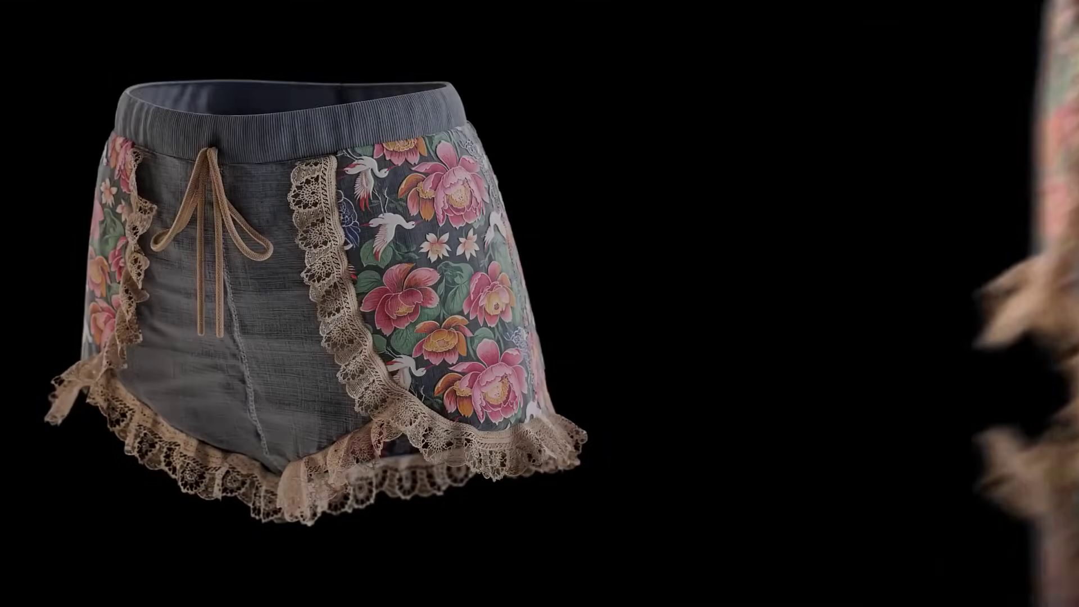
{"action": "left_click_drag", "start_coordinate": [526, 100], "coordinate": [541, 104]}
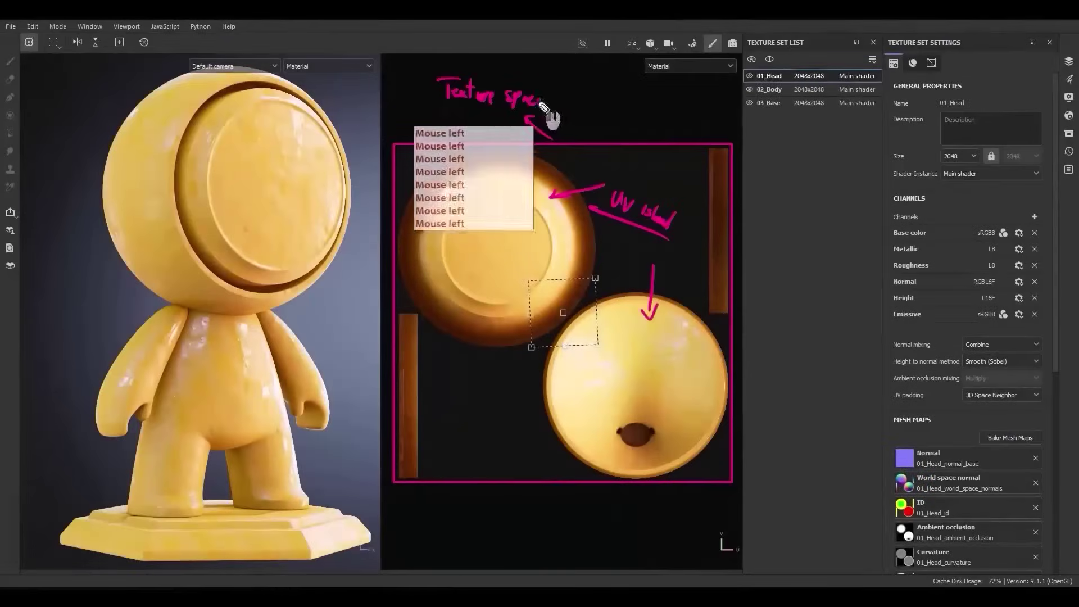
{"action": "left_click_drag", "start_coordinate": [34, 509], "coordinate": [68, 515]}
{"action": "left_click_drag", "start_coordinate": [39, 467], "coordinate": [90, 483]}
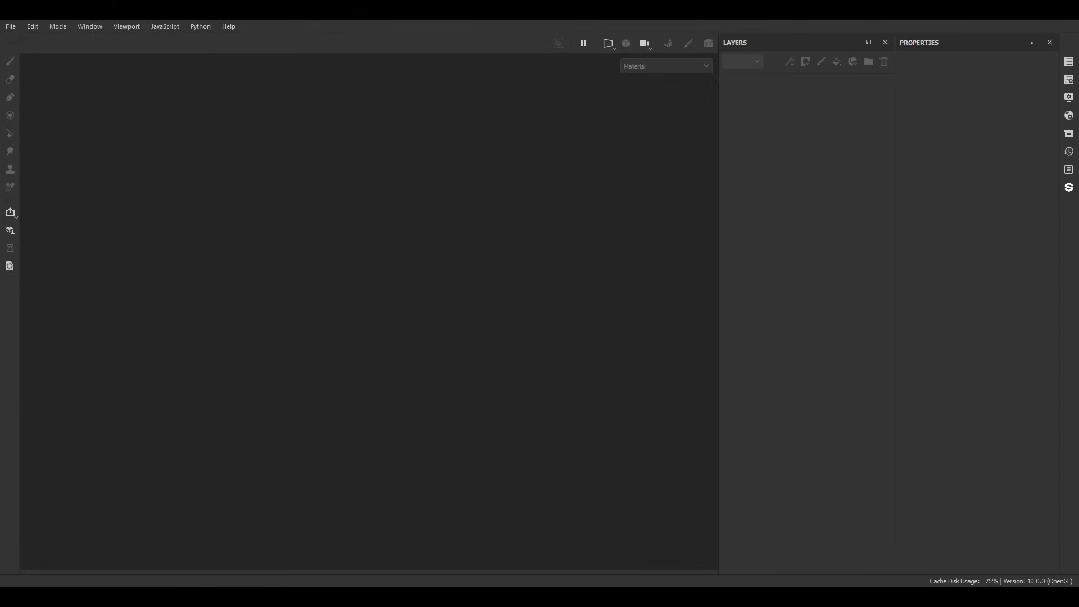
Create a new project from Edit.fbx using the ASM - PBR Metallic Roughness template, 1024 resolution and DirectX normal format
{"action": "left_click_drag", "start_coordinate": [373, 496], "coordinate": [427, 405]}
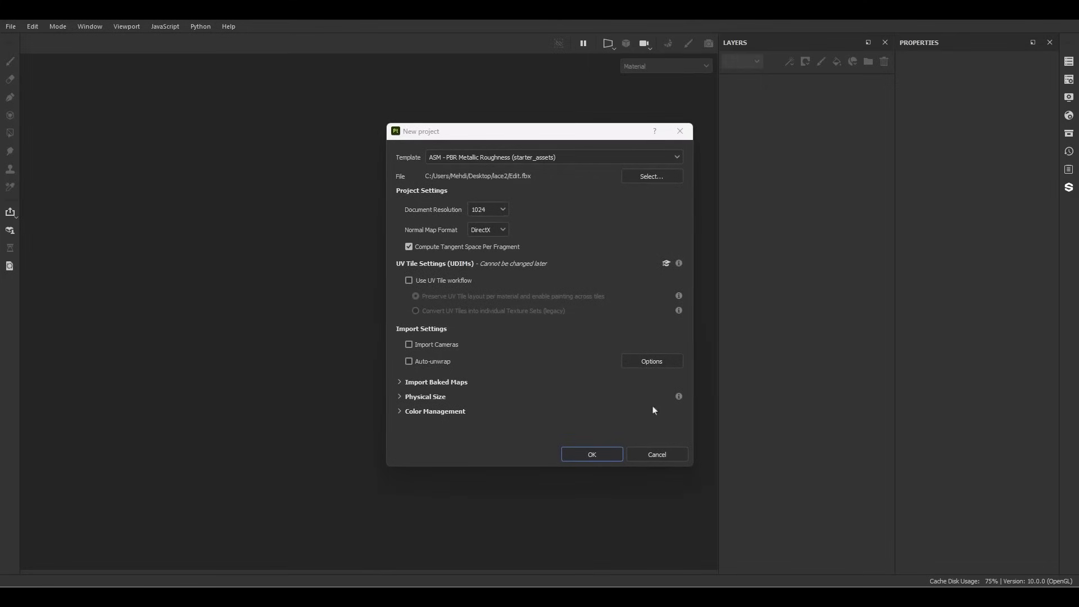
{"action": "left_click", "coordinate": [621, 457]}
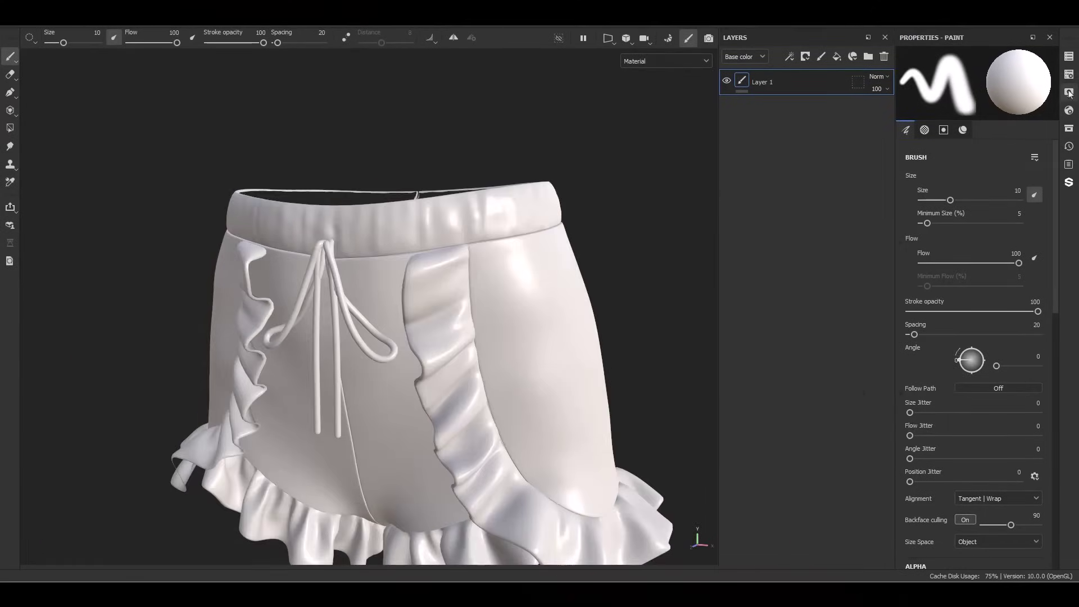
Light the viewport with the Studio Tomoco environment map and set the environment exposure to 1
{"action": "left_click", "coordinate": [1069, 96]}
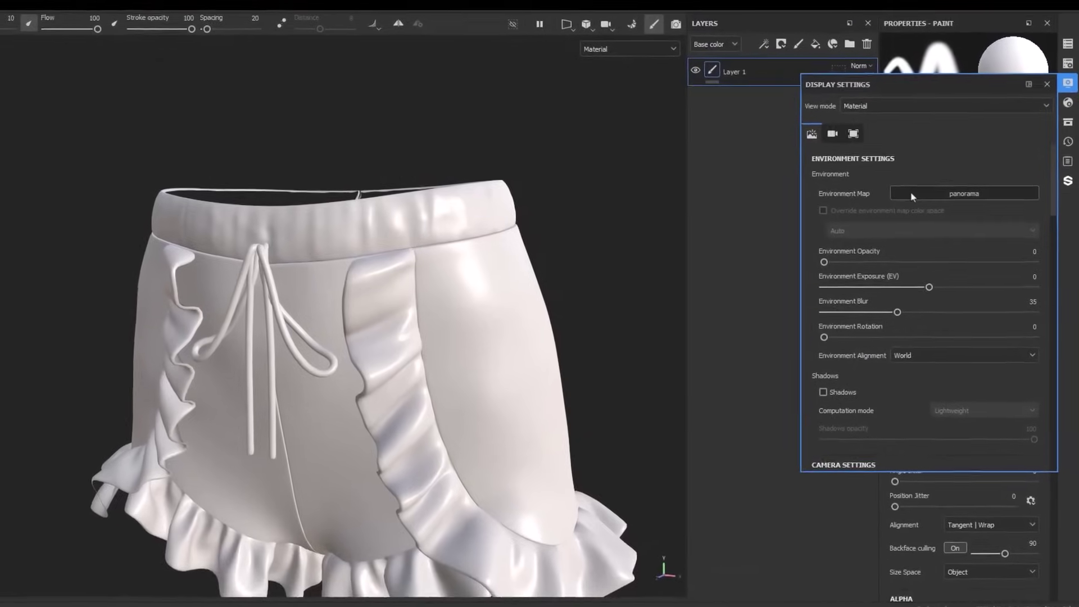
{"action": "left_click", "coordinate": [912, 197]}
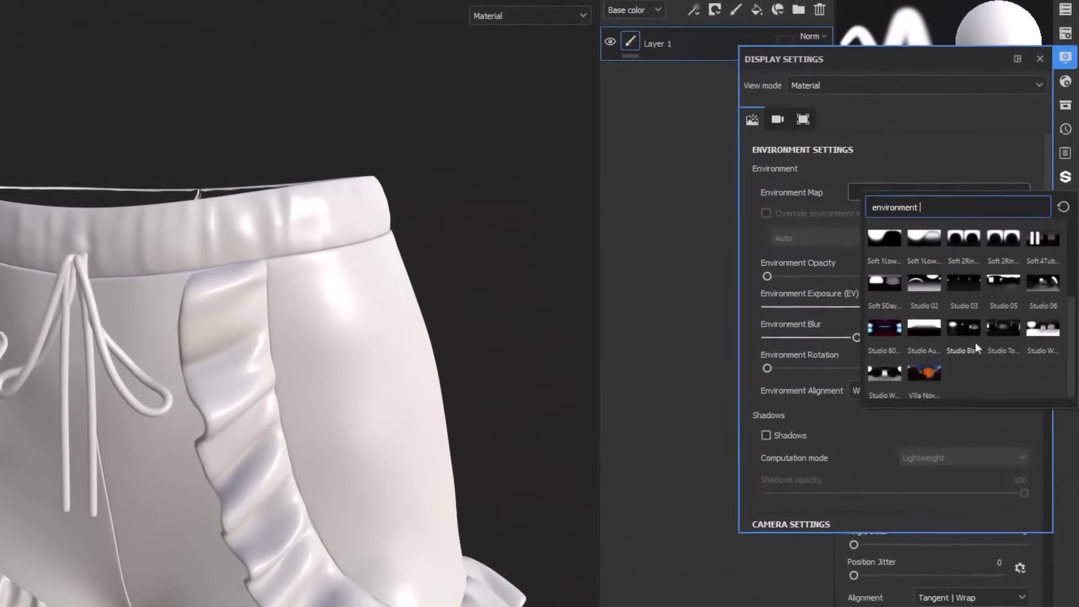
{"action": "left_click", "coordinate": [1016, 312]}
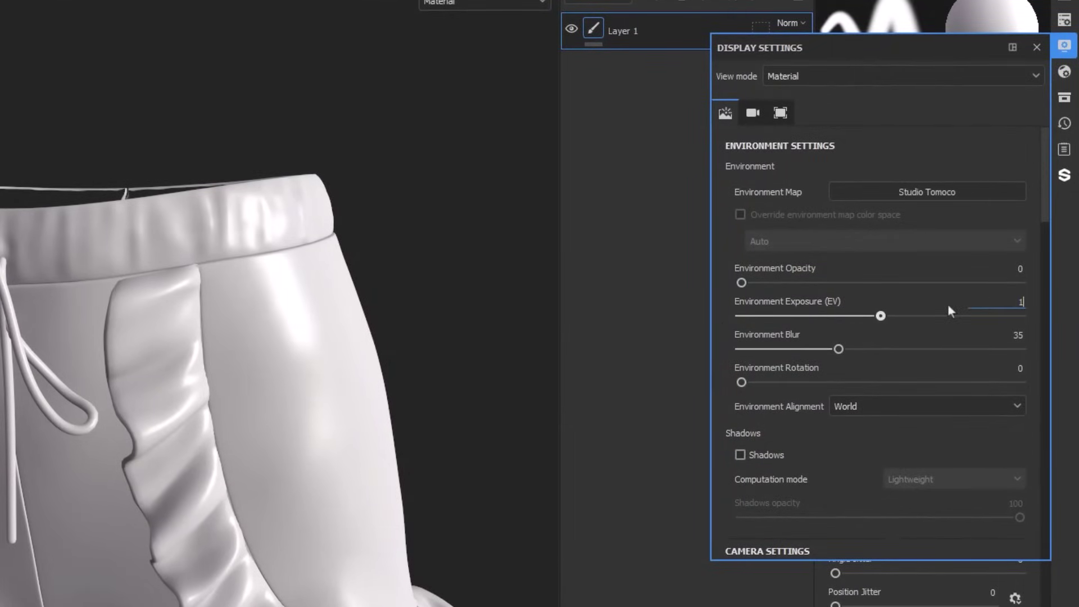
{"action": "key", "text": "Return"}
Set the default camera's focal length to 75 mm
{"action": "scroll", "coordinate": [910, 304], "scroll_direction": "down", "scroll_amount": 1}
{"action": "scroll", "coordinate": [911, 305], "scroll_direction": "down", "scroll_amount": 5}
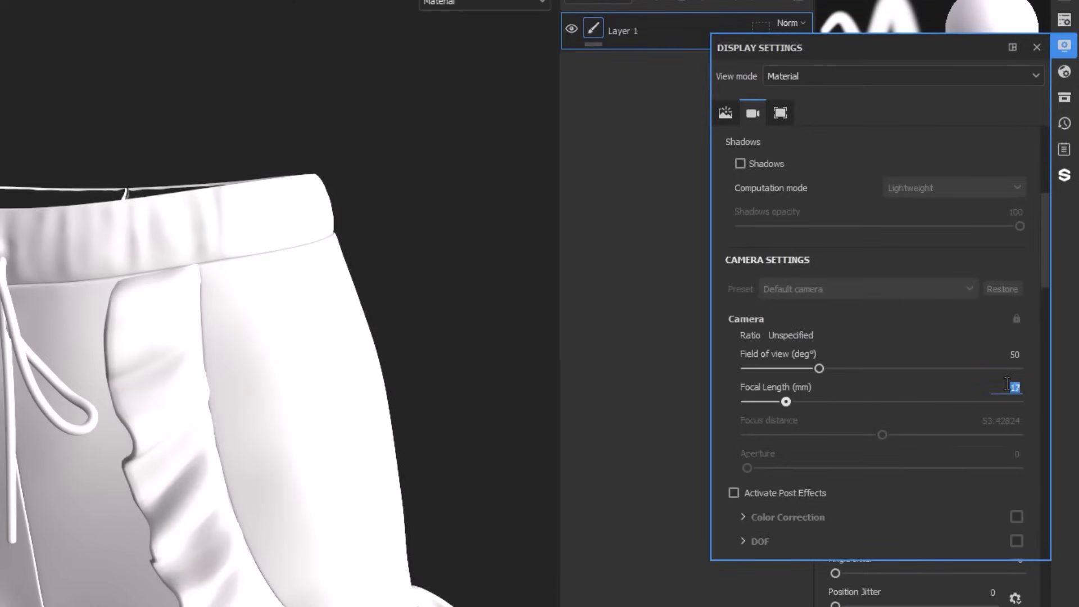
{"action": "key", "text": "Return"}
Change the viewport's tone mapping function to ACES
{"action": "scroll", "coordinate": [1000, 381], "scroll_direction": "down", "scroll_amount": 10}
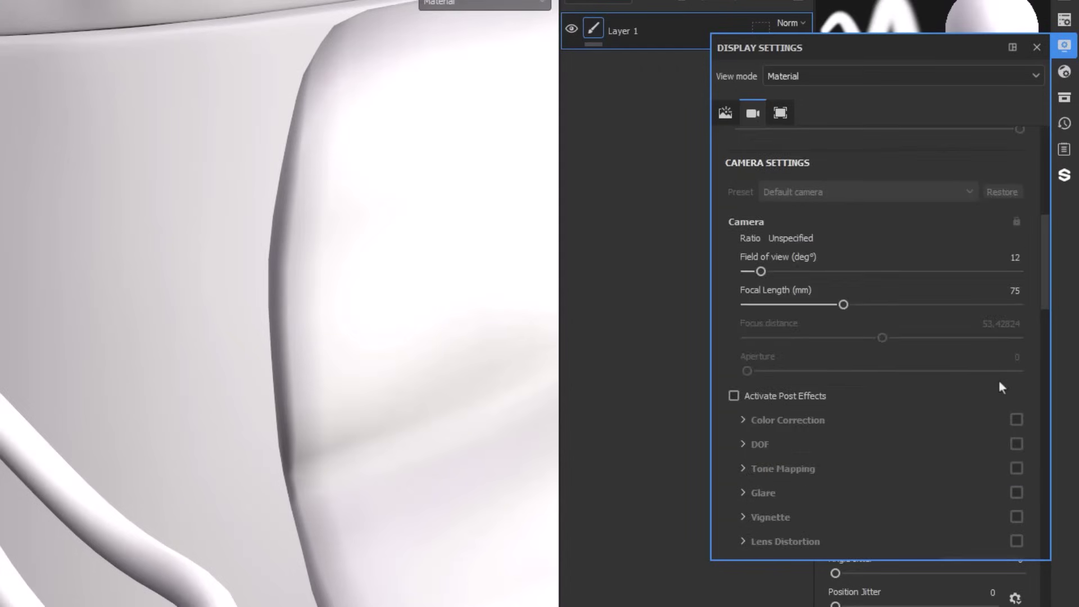
{"action": "scroll", "coordinate": [943, 397], "scroll_direction": "down", "scroll_amount": 1}
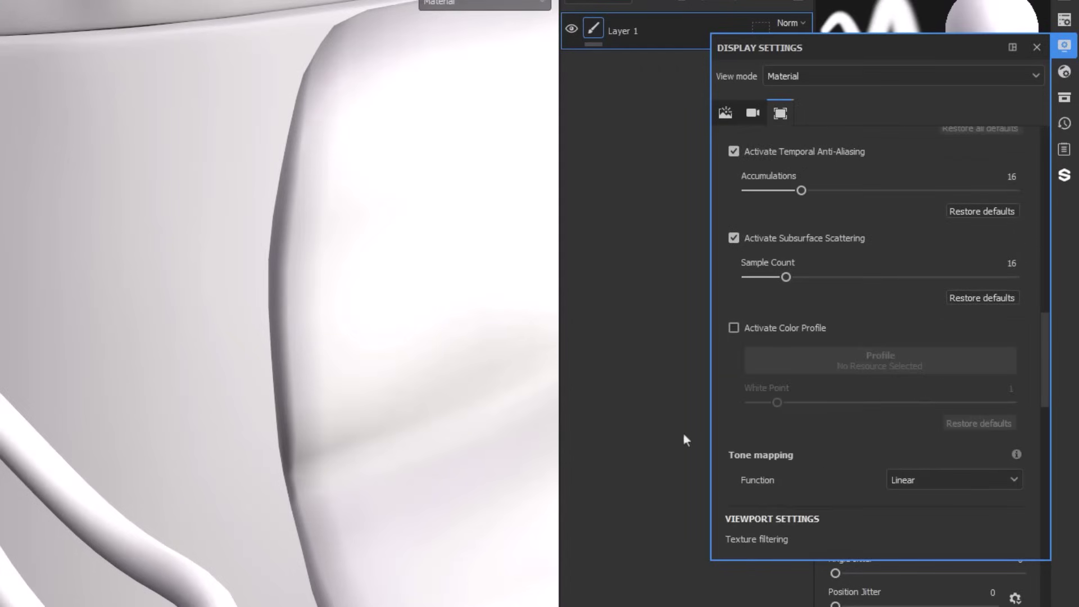
{"action": "left_click", "coordinate": [953, 481]}
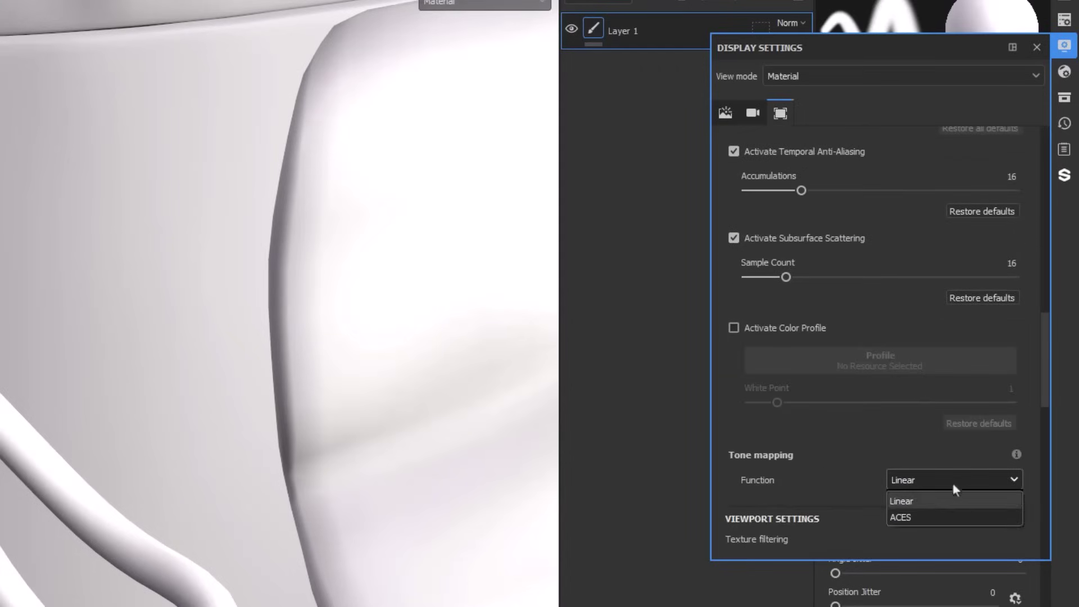
{"action": "left_click", "coordinate": [906, 516]}
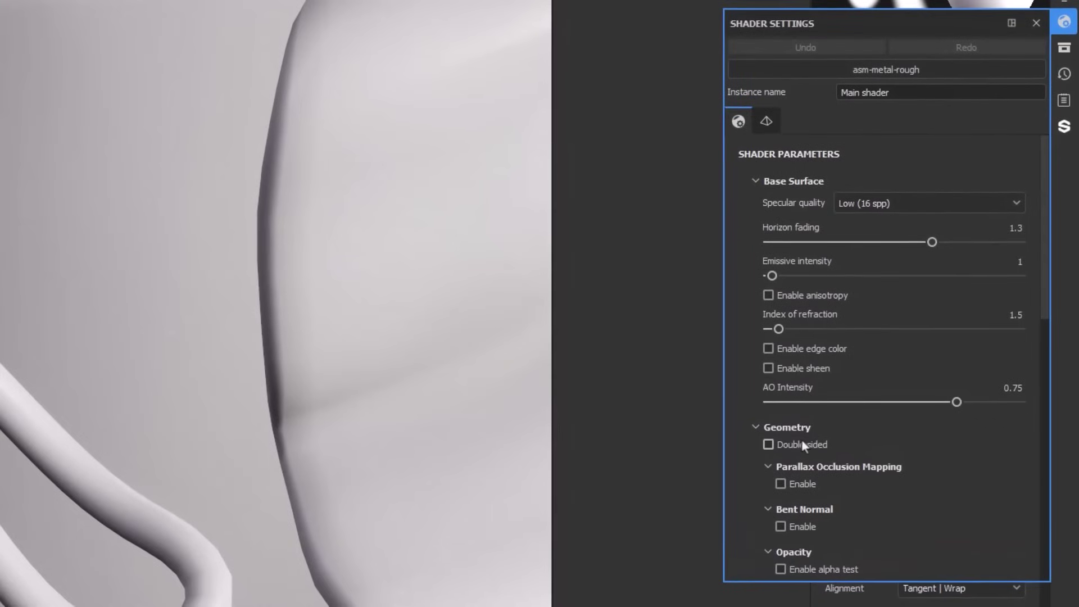
Enable double-sided geometry, alpha blending and bent normals in the Main shader
{"action": "left_click", "coordinate": [790, 450]}
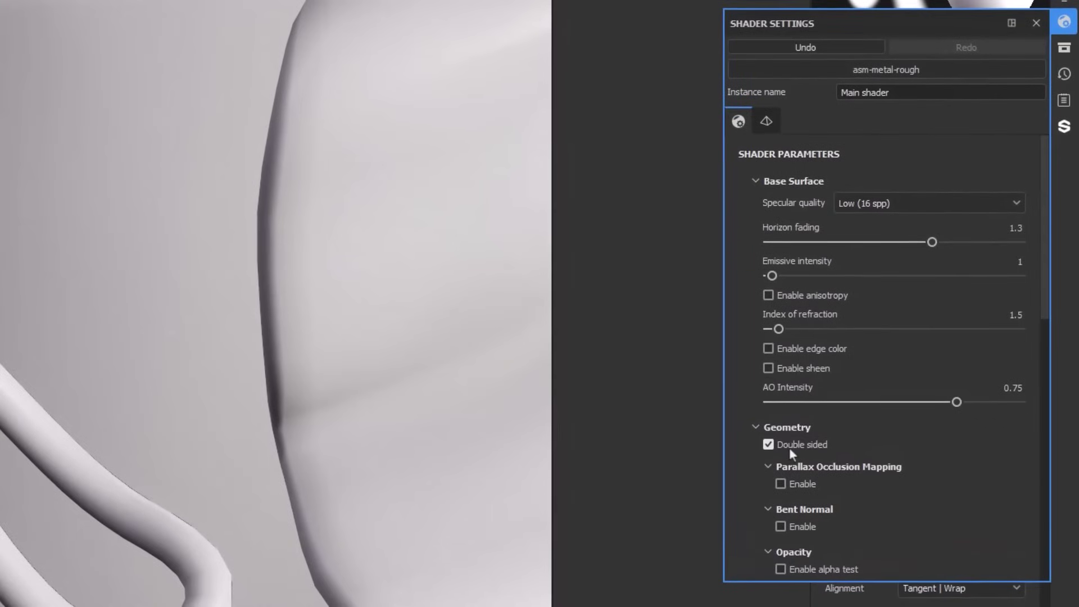
{"action": "scroll", "coordinate": [787, 461], "scroll_direction": "down", "scroll_amount": 3}
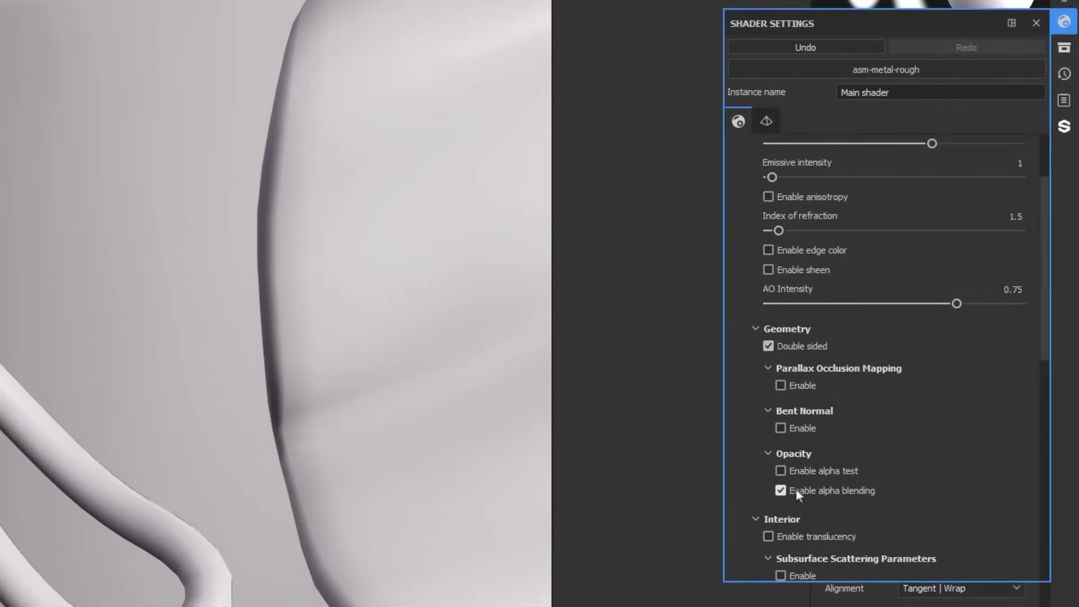
{"action": "scroll", "coordinate": [796, 488], "scroll_direction": "down", "scroll_amount": 2}
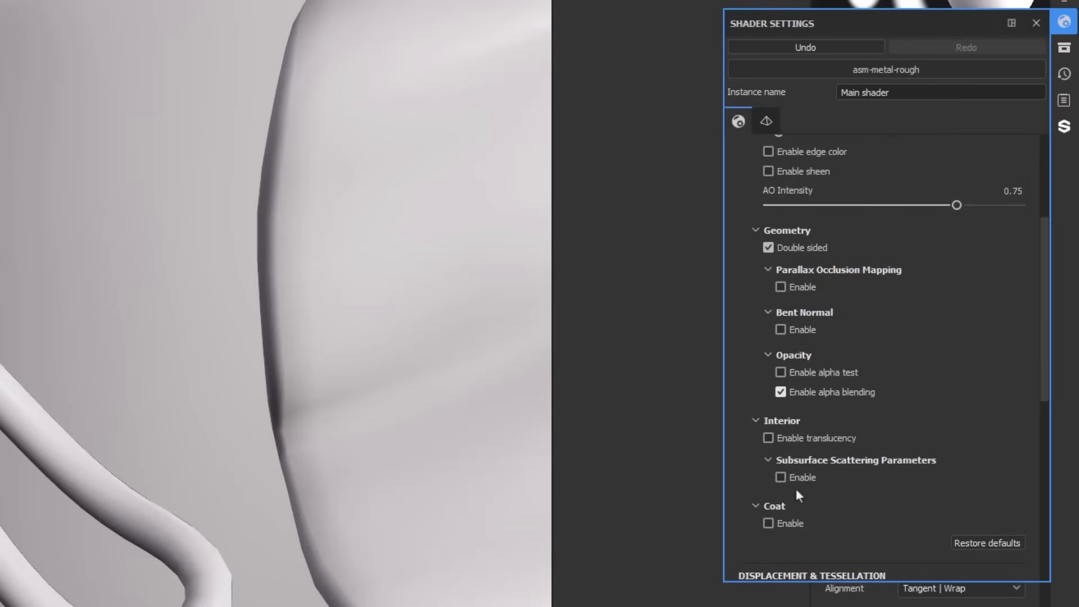
{"action": "left_click", "coordinate": [781, 329]}
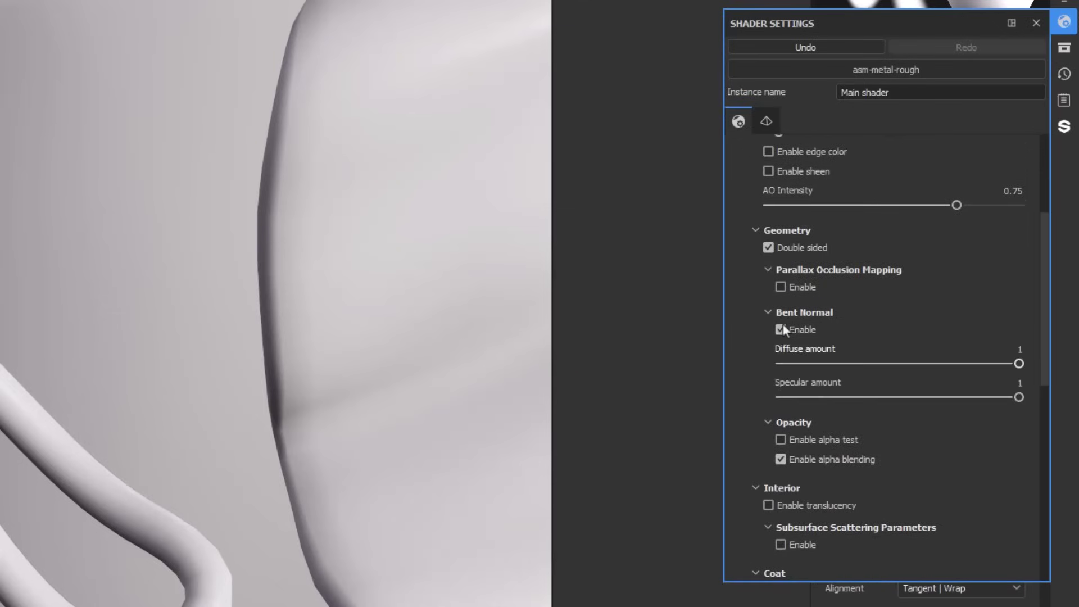
{"action": "scroll", "coordinate": [785, 329], "scroll_direction": "down", "scroll_amount": 2}
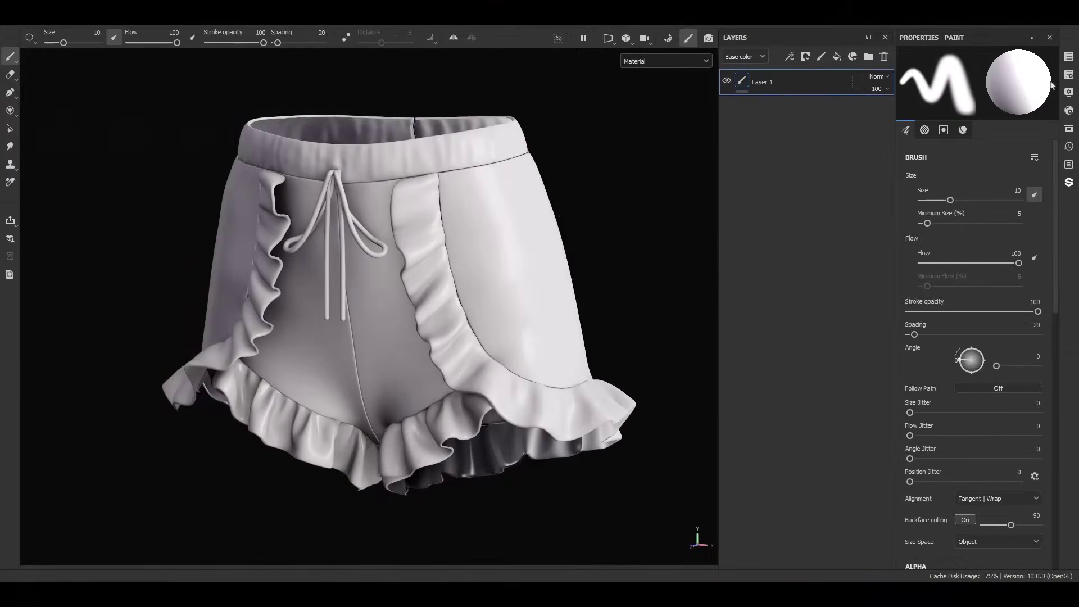
Hide the Lace texture set and inspect the Main part of the shorts up close
{"action": "left_click", "coordinate": [1068, 58]}
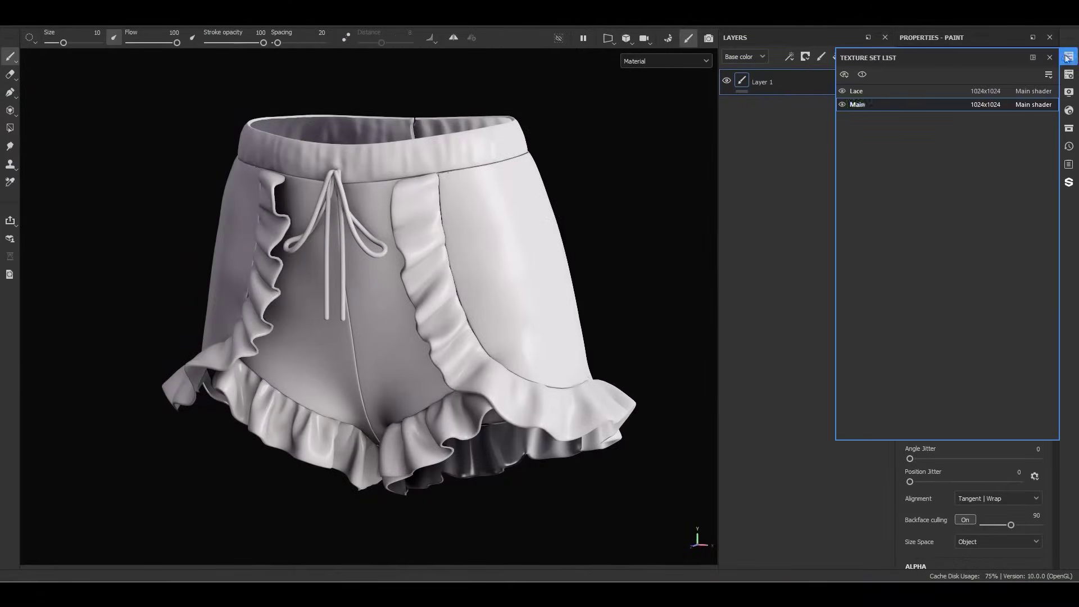
{"action": "left_click", "coordinate": [842, 91]}
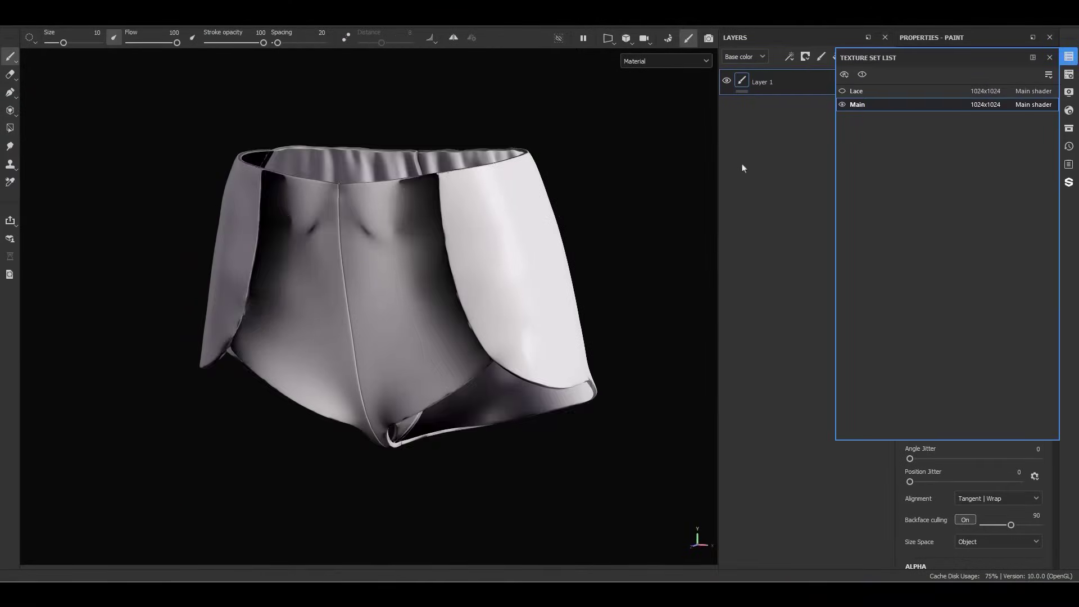
{"action": "left_click", "coordinate": [1048, 57]}
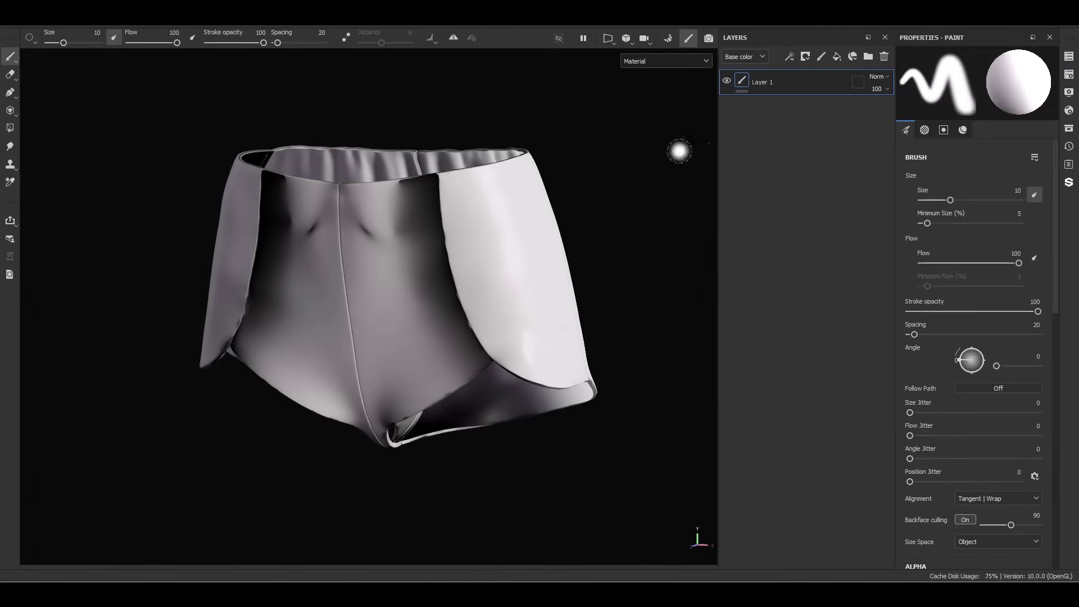
{"action": "scroll", "coordinate": [349, 141], "scroll_direction": "up", "scroll_amount": 2}
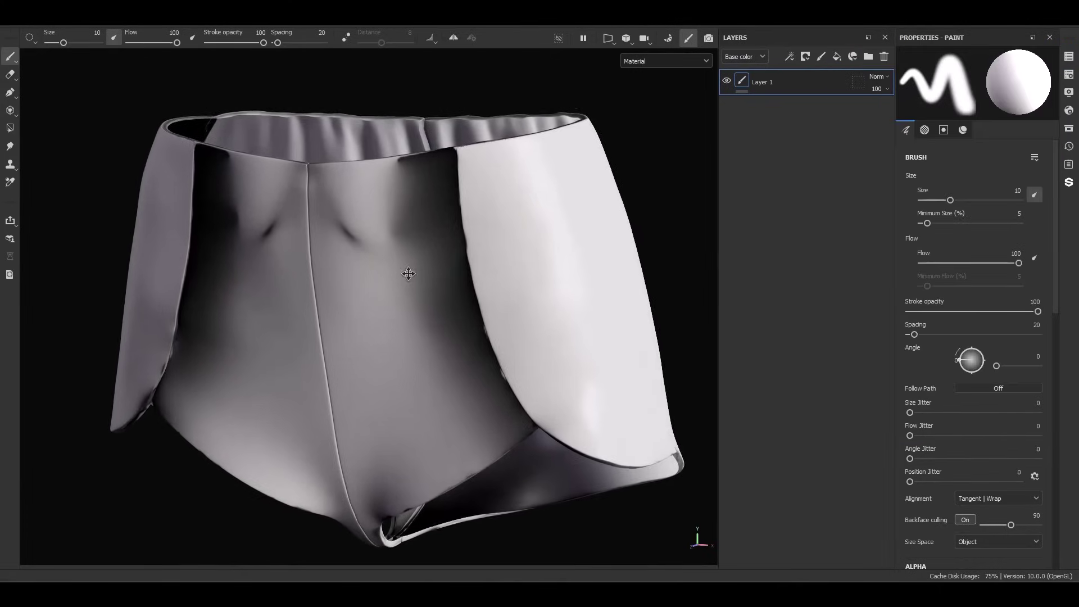
{"action": "scroll", "coordinate": [472, 258], "scroll_direction": "up", "scroll_amount": 4}
{"action": "left_click_drag", "start_coordinate": [540, 238], "coordinate": [513, 241], "text": "alt"}
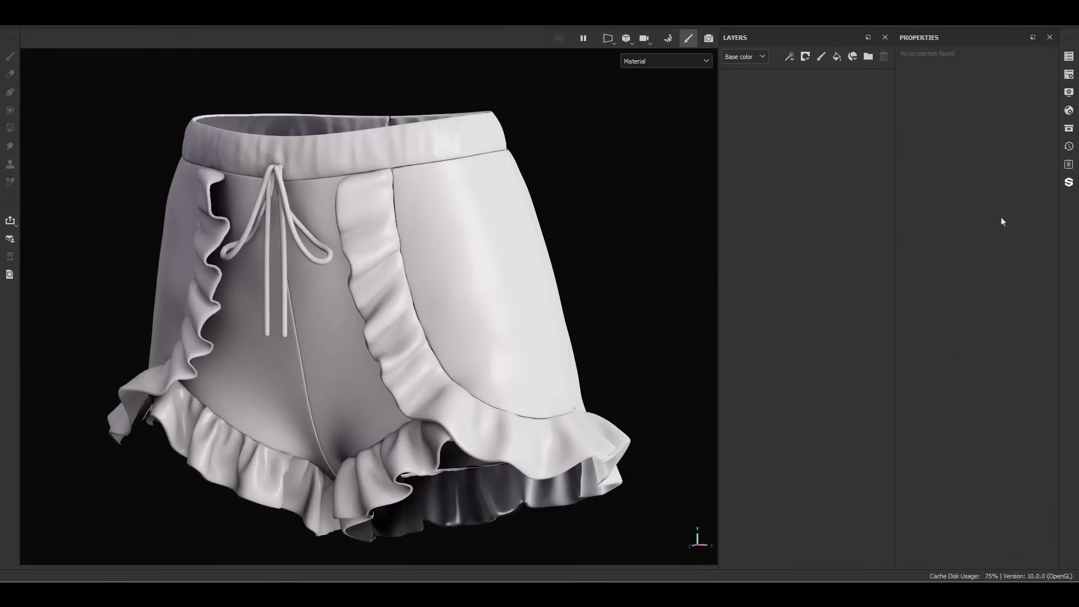
Hide the Lace texture set and apply the Fabric Canvas Creased smart material to the Main texture set
{"action": "left_click", "coordinate": [1069, 56]}
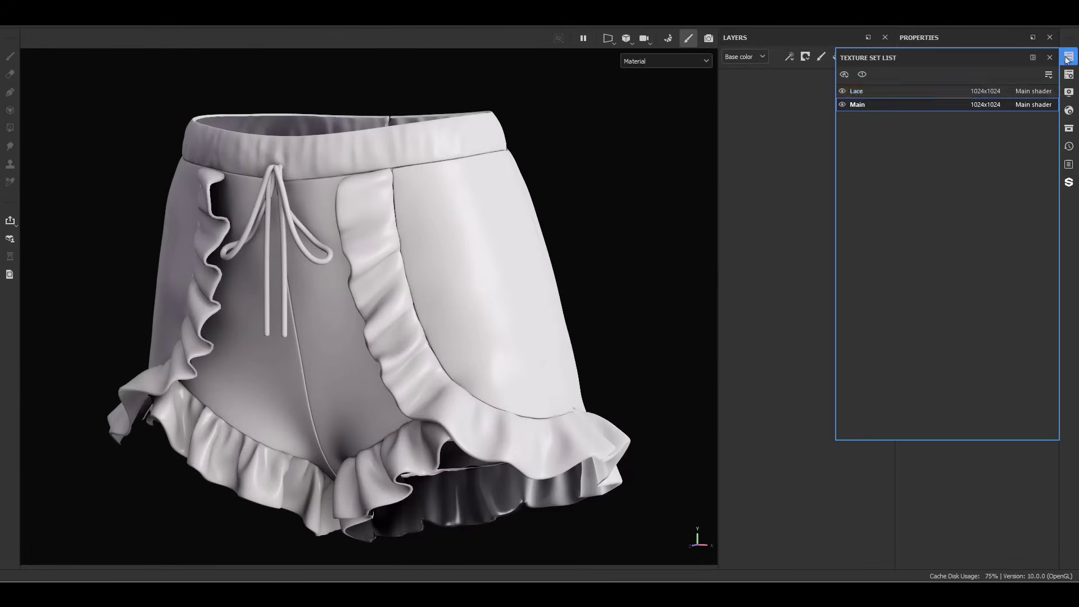
{"action": "left_click", "coordinate": [842, 92]}
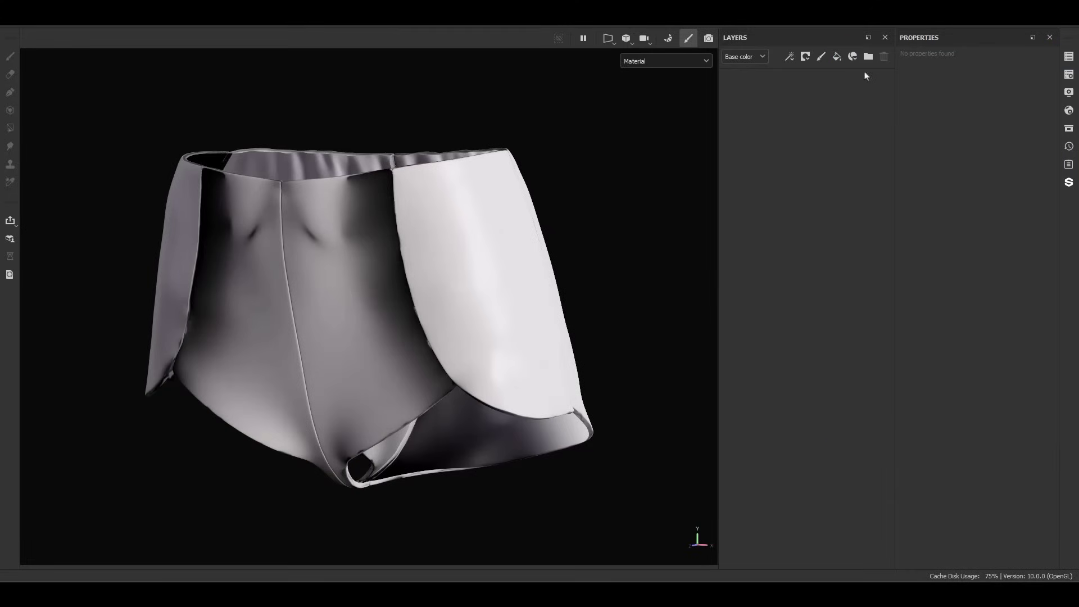
{"action": "left_click", "coordinate": [853, 56]}
{"action": "left_click", "coordinate": [866, 104]}
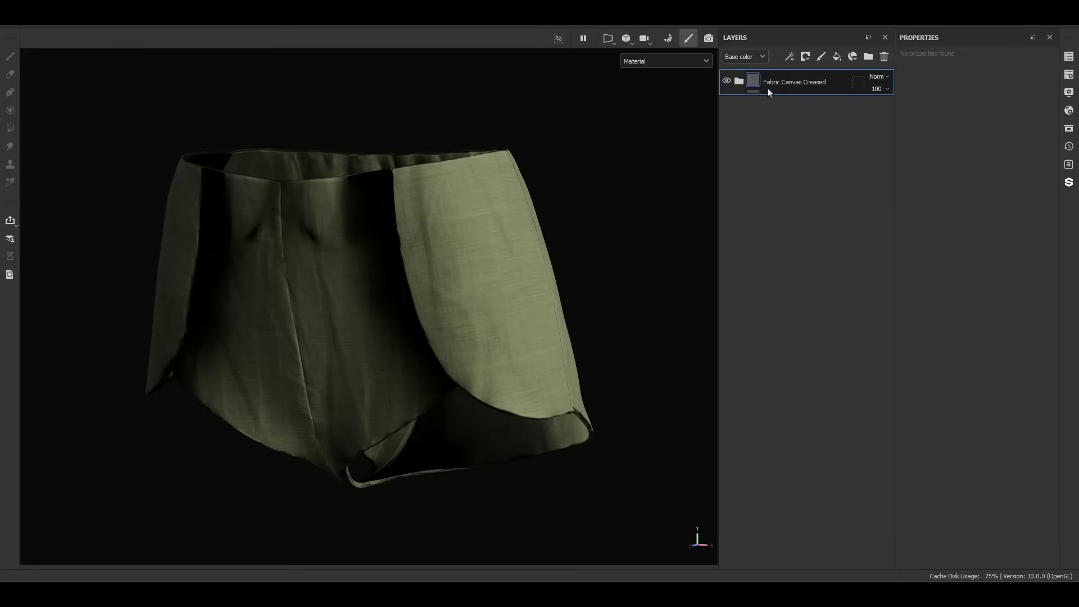
Expand the Fabric Canvas Creased folder, hide all the layers inside it and delete the Sharpen layer
{"action": "left_click", "coordinate": [738, 82]}
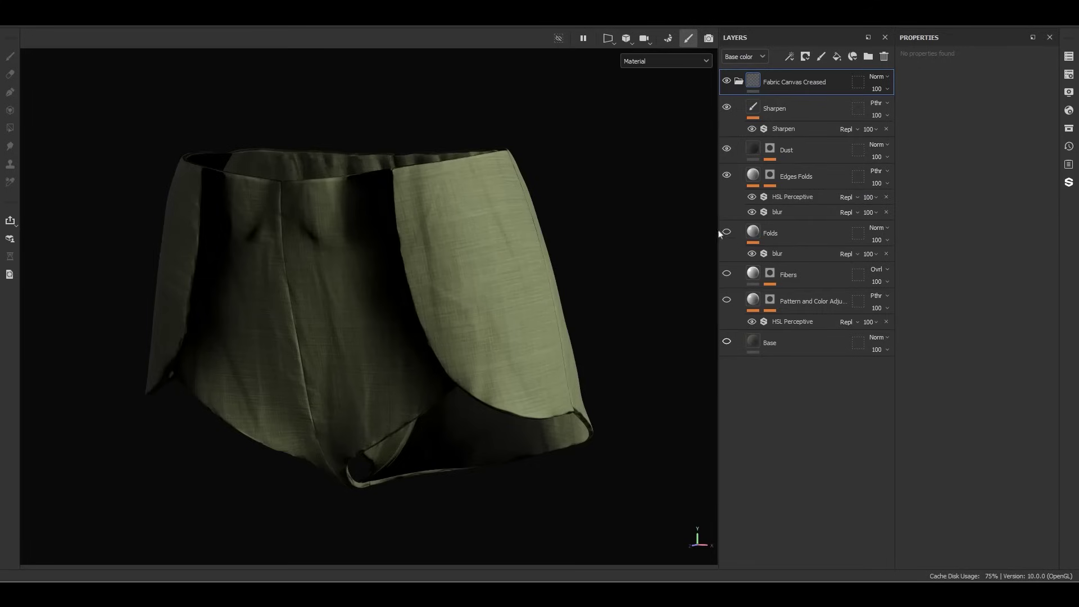
{"action": "left_click", "coordinate": [738, 108]}
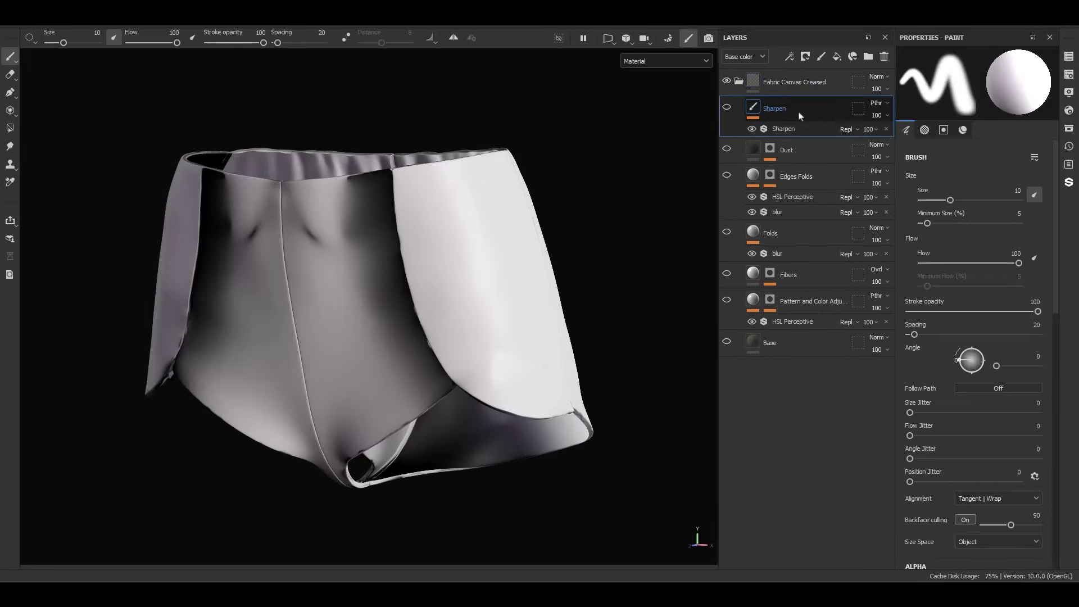
{"action": "left_click", "coordinate": [888, 57]}
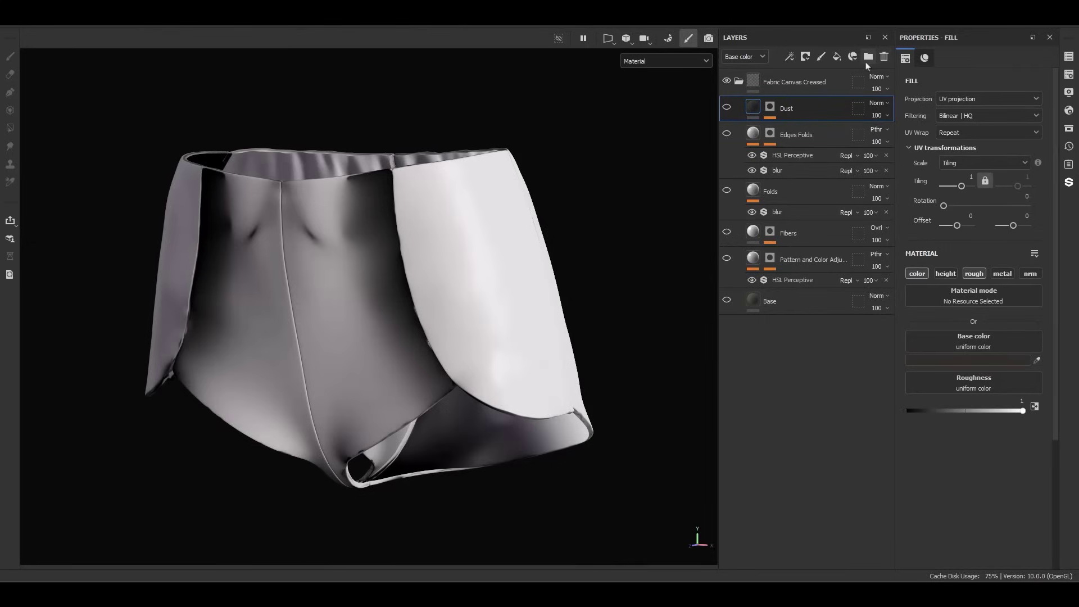
Show the Base layer and set its base color to the saved grey swatch 6D747D
{"action": "left_click", "coordinate": [730, 301]}
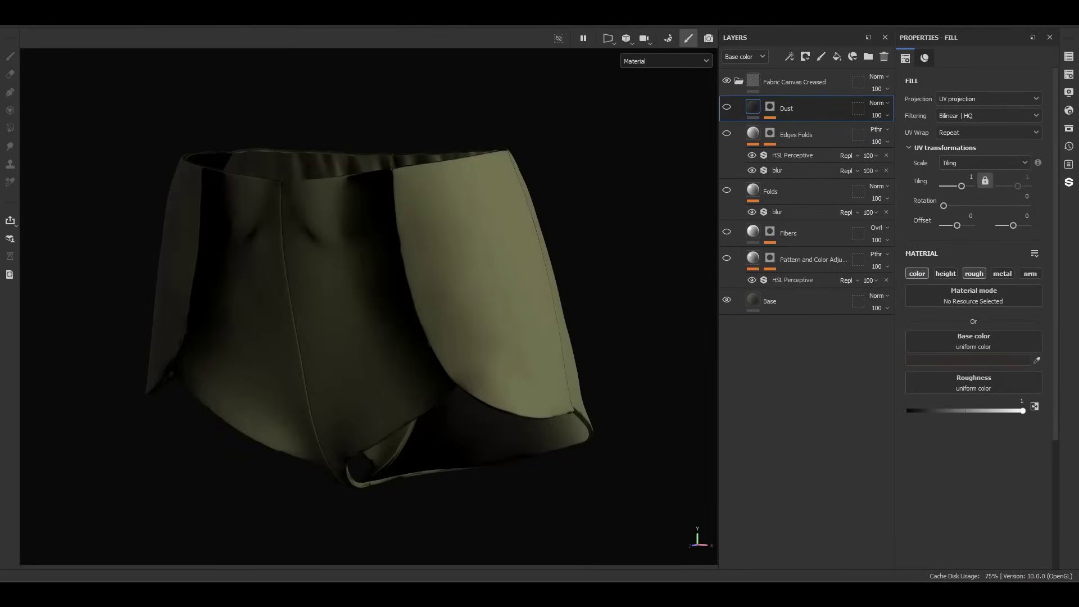
{"action": "left_click", "coordinate": [821, 309]}
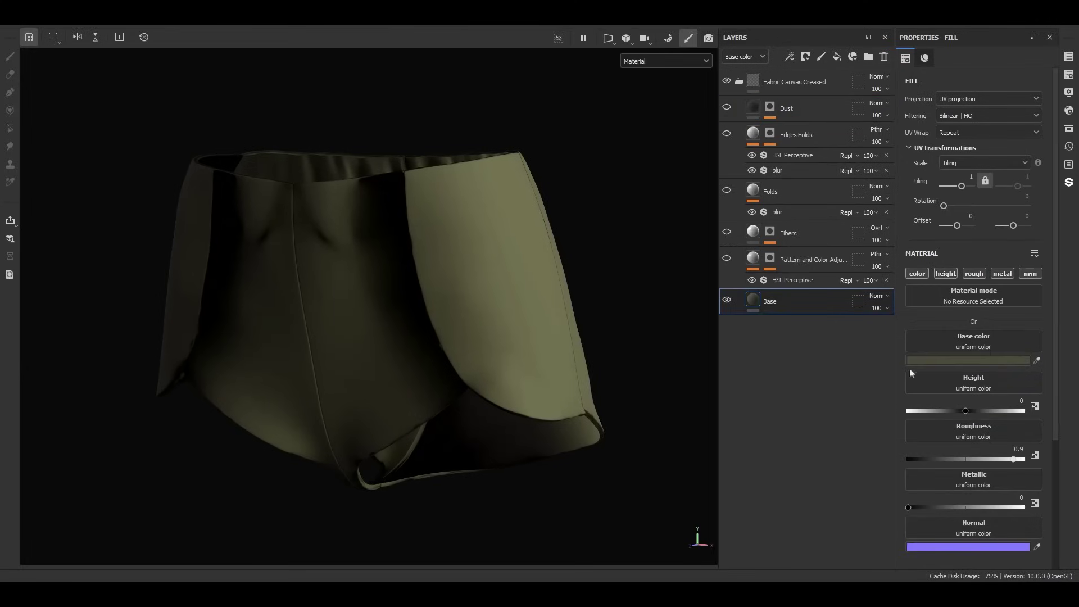
{"action": "left_click", "coordinate": [930, 361]}
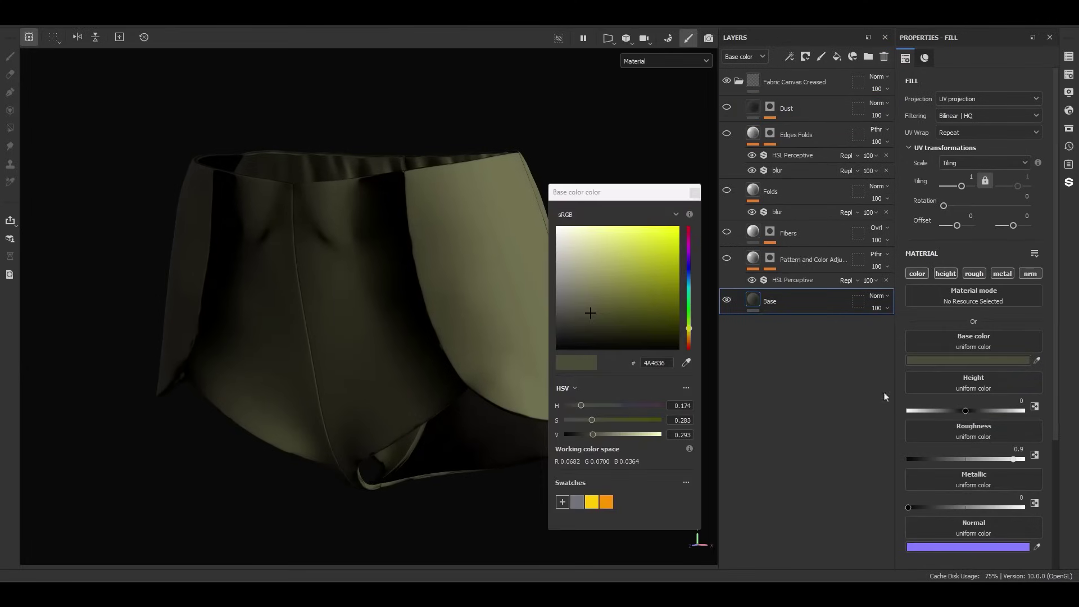
{"action": "left_click", "coordinate": [577, 503]}
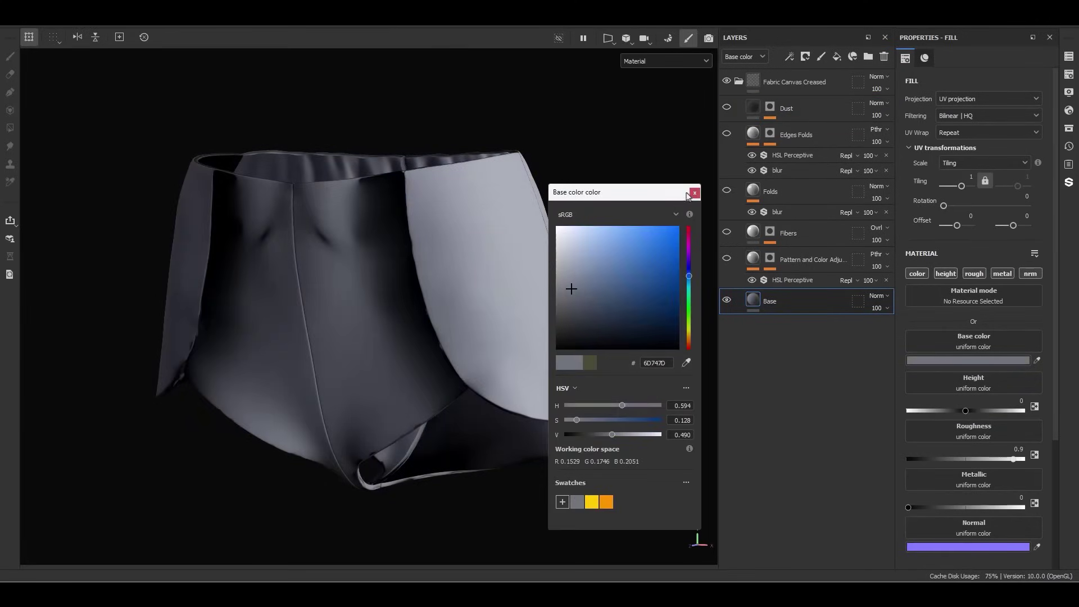
{"action": "left_click", "coordinate": [694, 193]}
Show the pattern and color adjustment layer and inspect its fabric weave on the shorts up close
{"action": "mouse_move", "coordinate": [256, 269]}
{"action": "left_mouse_down", "text": "alt"}
{"action": "mouse_move", "coordinate": [564, 275]}
{"action": "mouse_move", "coordinate": [272, 323]}
{"action": "mouse_move", "coordinate": [410, 302]}
{"action": "left_mouse_up", "text": "alt"}
{"action": "right_click_drag", "start_coordinate": [409, 302], "coordinate": [441, 293], "text": "shift"}
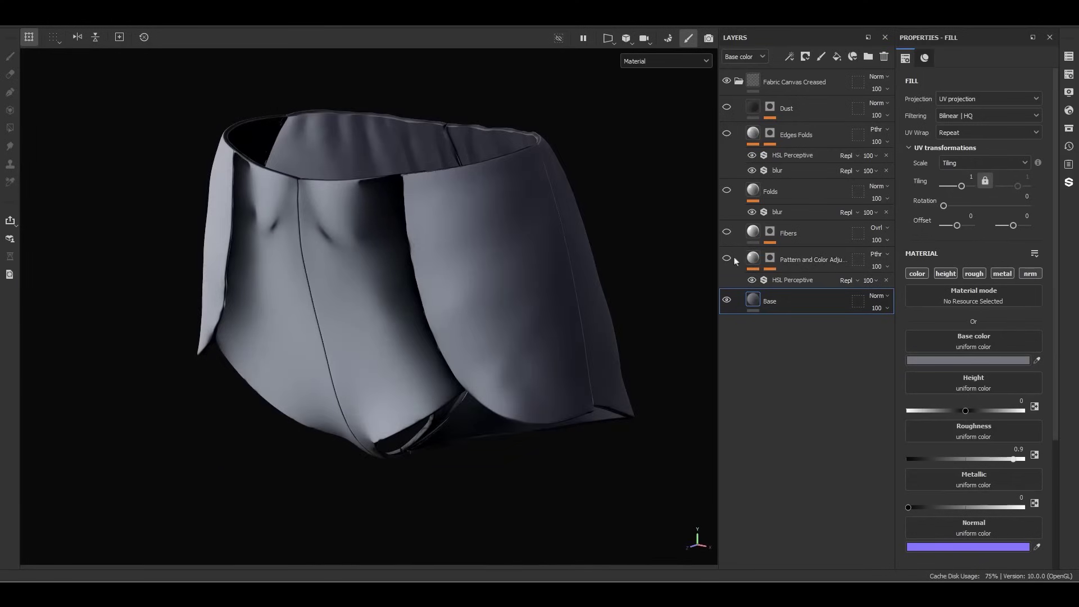
{"action": "scroll", "coordinate": [383, 335], "scroll_direction": "up", "scroll_amount": 5}
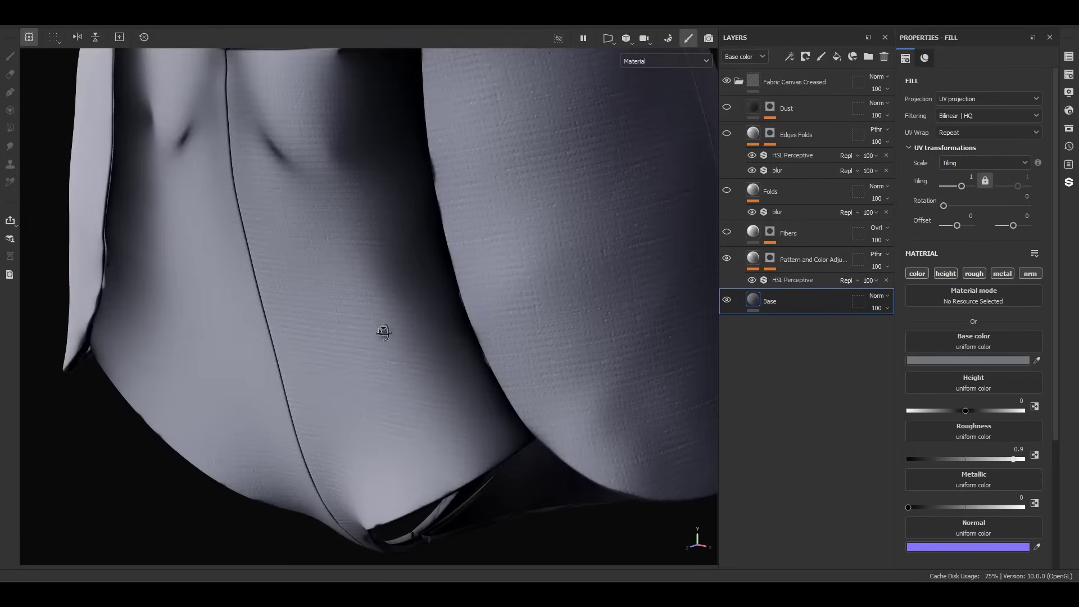
Remove the HSL Perceptive filter from the Pattern and Color Adjustment layer and display that layer's mask on the shorts
{"action": "left_click", "coordinate": [835, 284]}
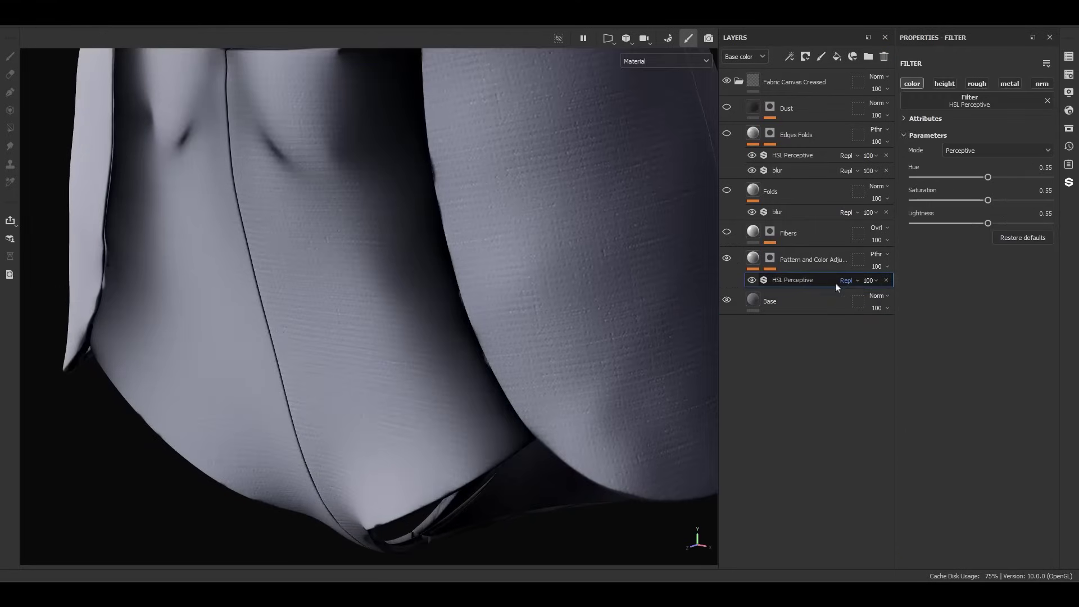
{"action": "left_click", "coordinate": [886, 280]}
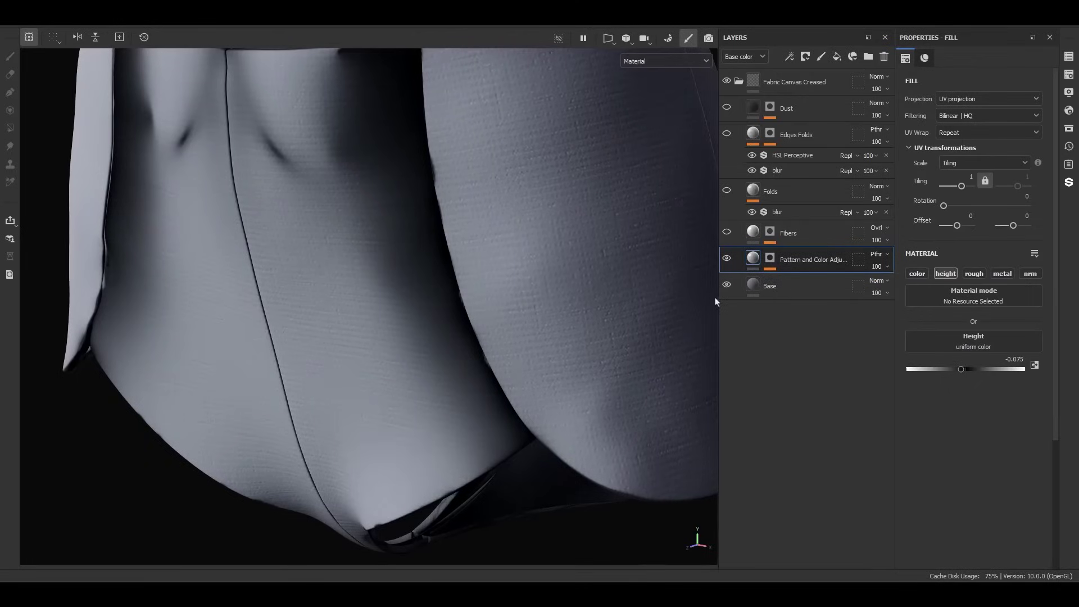
{"action": "left_click", "coordinate": [769, 259]}
{"action": "left_click", "coordinate": [770, 259], "text": "alt"}
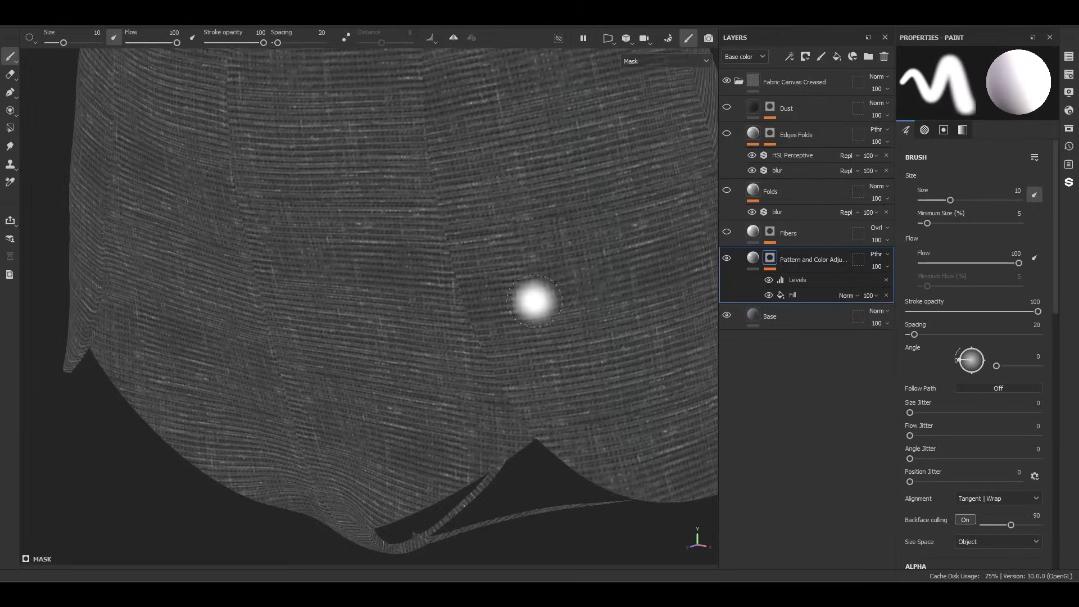
{"action": "scroll", "coordinate": [530, 301], "scroll_direction": "up", "scroll_amount": 5}
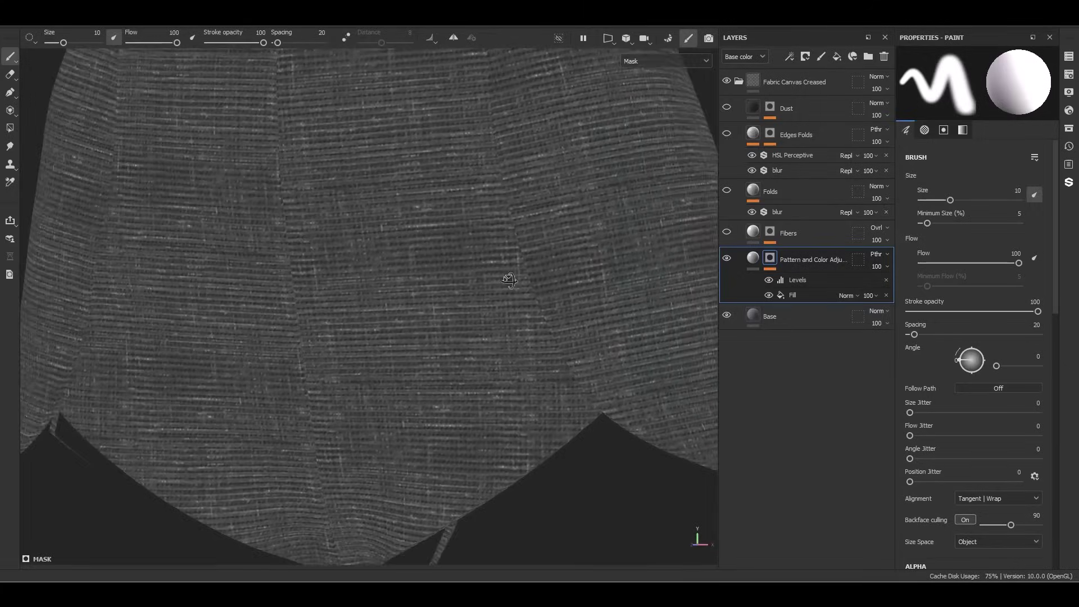
{"action": "scroll", "coordinate": [509, 280], "scroll_direction": "down", "scroll_amount": 5}
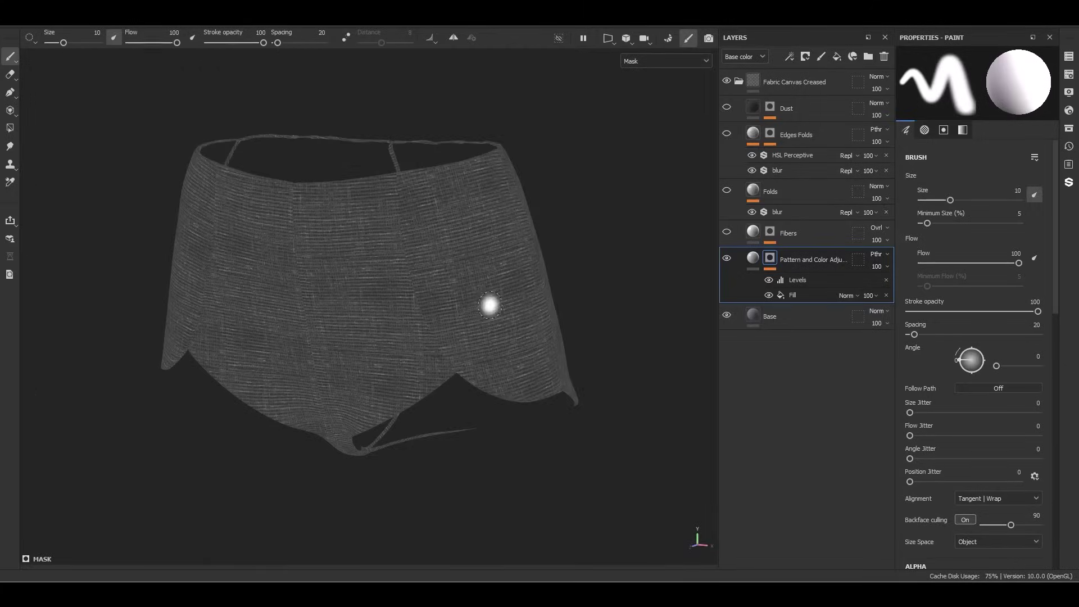
Set the Main texture set's size to 2048 and return the viewport to the full material display
{"action": "left_click", "coordinate": [1069, 78]}
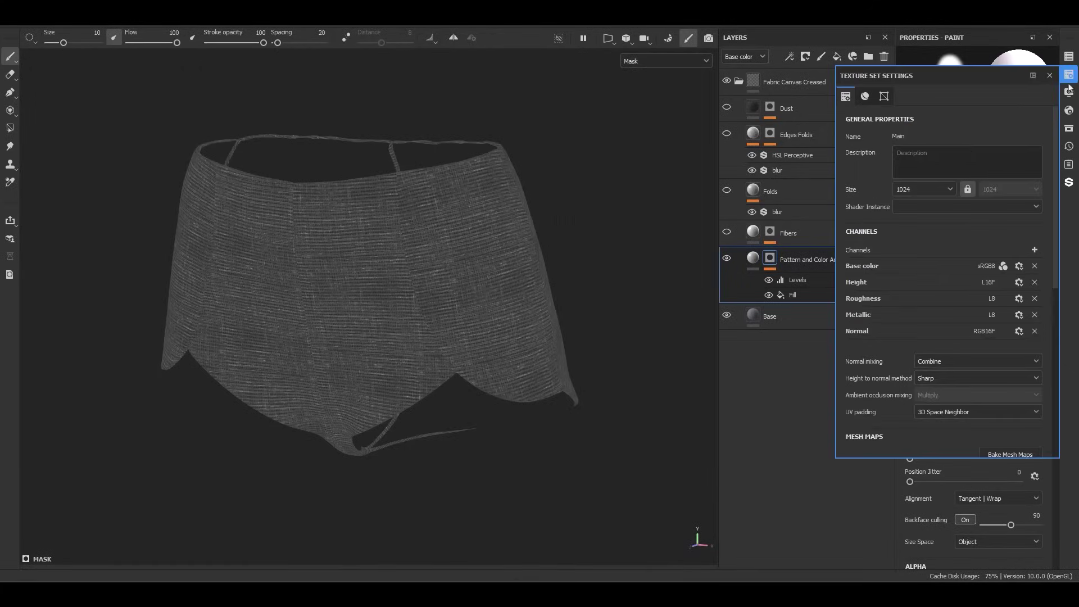
{"action": "left_click", "coordinate": [900, 193]}
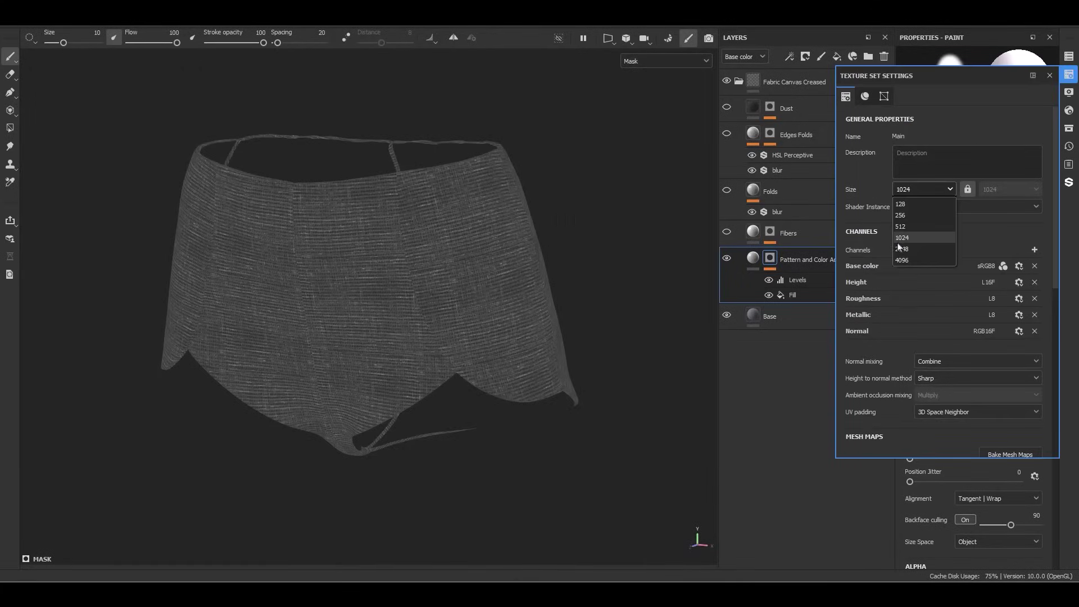
{"action": "left_click", "coordinate": [901, 247]}
{"action": "left_click", "coordinate": [1049, 76]}
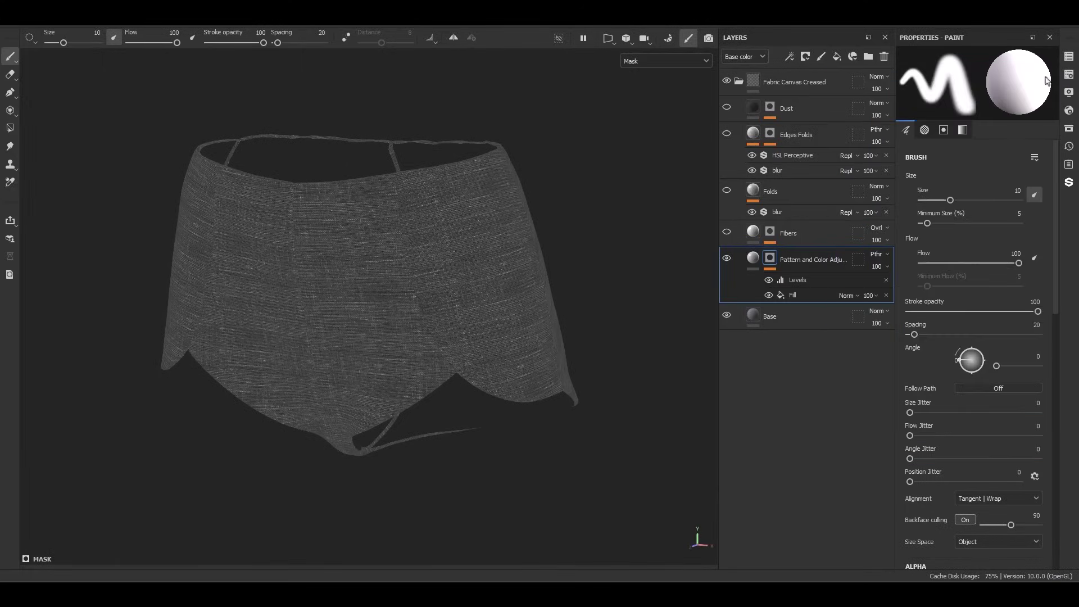
{"action": "key", "text": "m"}
{"action": "left_click_drag", "start_coordinate": [499, 242], "coordinate": [337, 268], "text": "alt"}
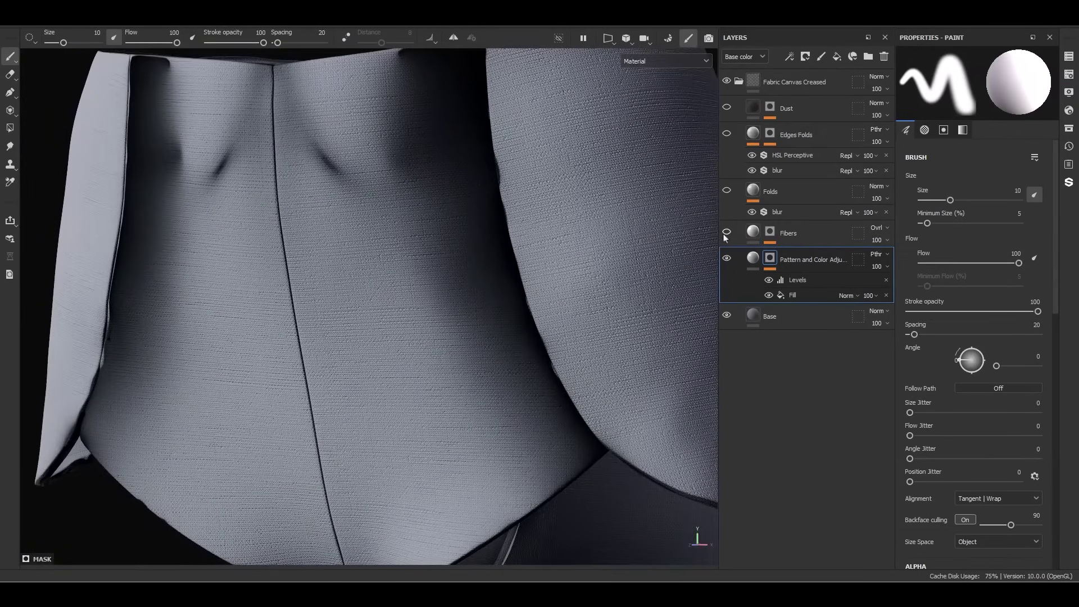
Show the Fibers layer and compare the fabric with the Folds layer turned on and off
{"action": "left_click", "coordinate": [726, 234]}
{"action": "mouse_move", "coordinate": [747, 235]}
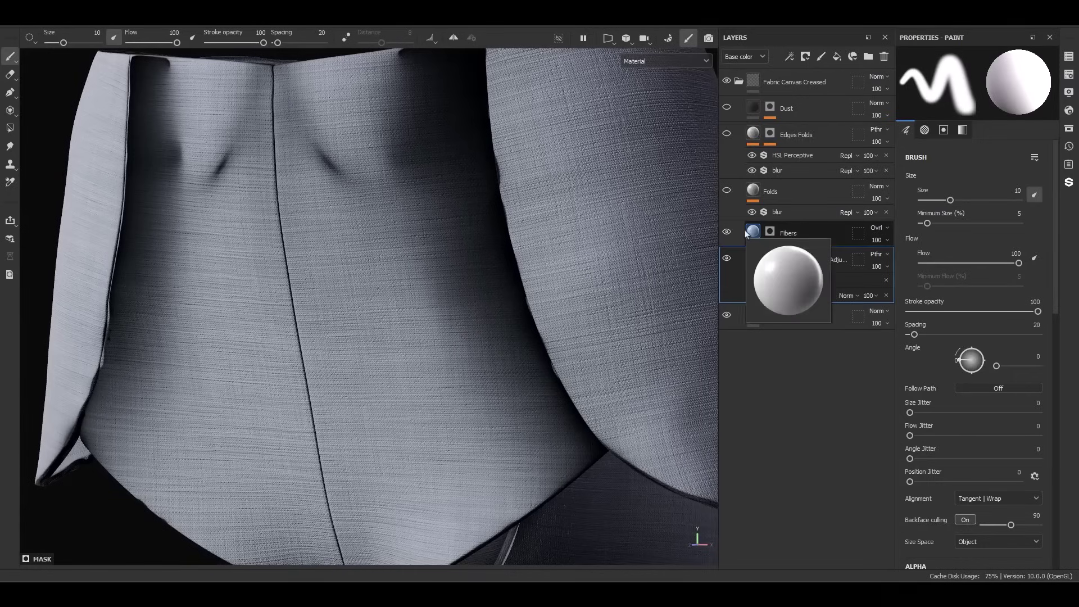
{"action": "left_click", "coordinate": [727, 192]}
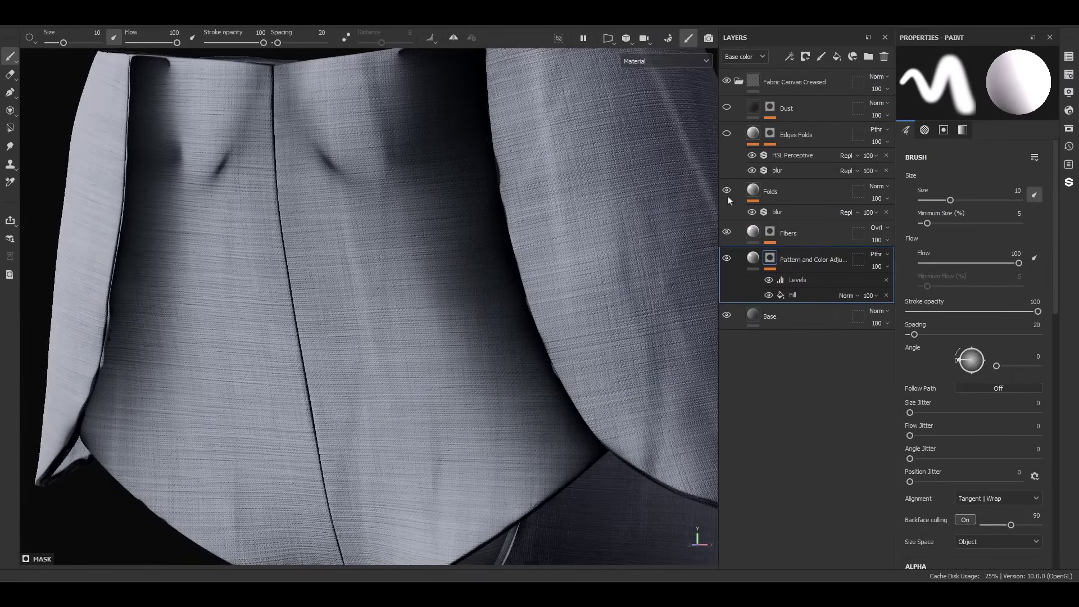
{"action": "left_click", "coordinate": [726, 192]}
{"action": "left_click", "coordinate": [727, 191]}
{"action": "scroll", "coordinate": [441, 256], "scroll_direction": "down", "scroll_amount": 5}
{"action": "scroll", "coordinate": [442, 256], "scroll_direction": "down", "scroll_amount": 2}
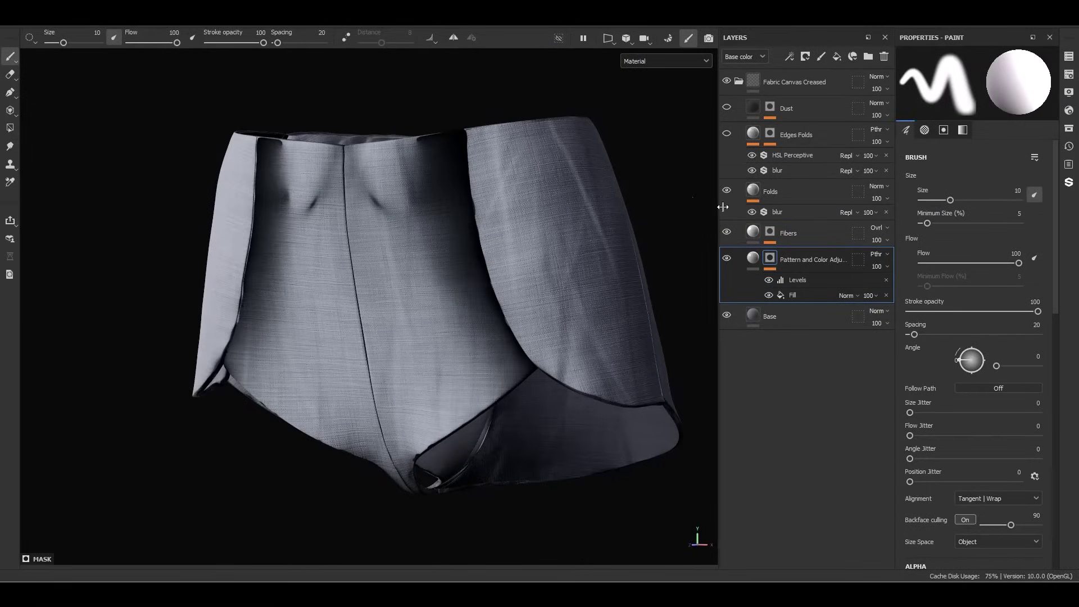
Delete the Folds and Edges Folds layers from the Fabric Canvas Creased folder
{"action": "left_click", "coordinate": [795, 191]}
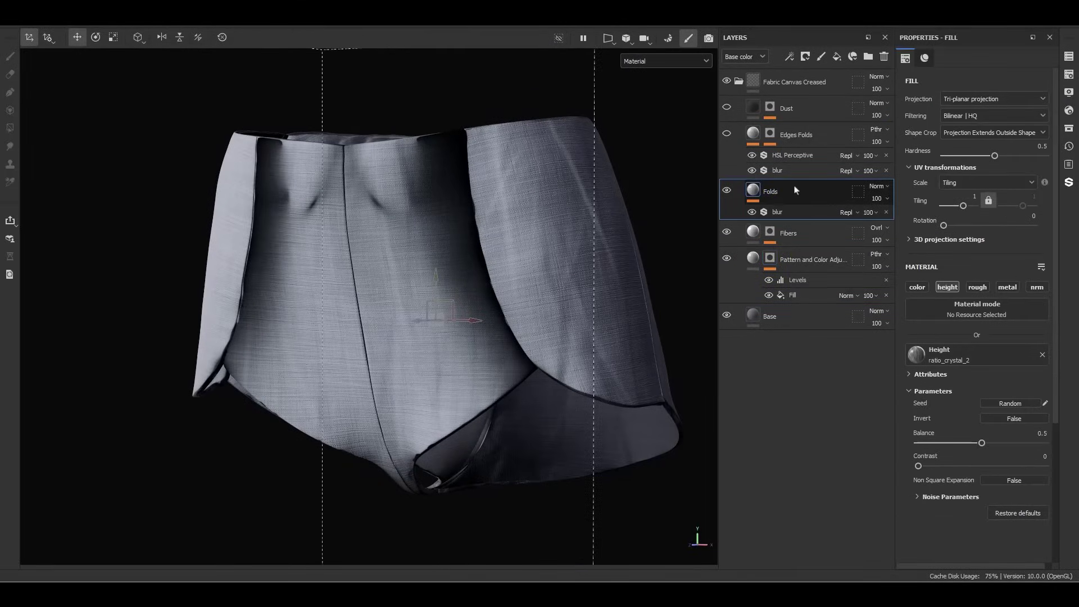
{"action": "left_click", "coordinate": [884, 56]}
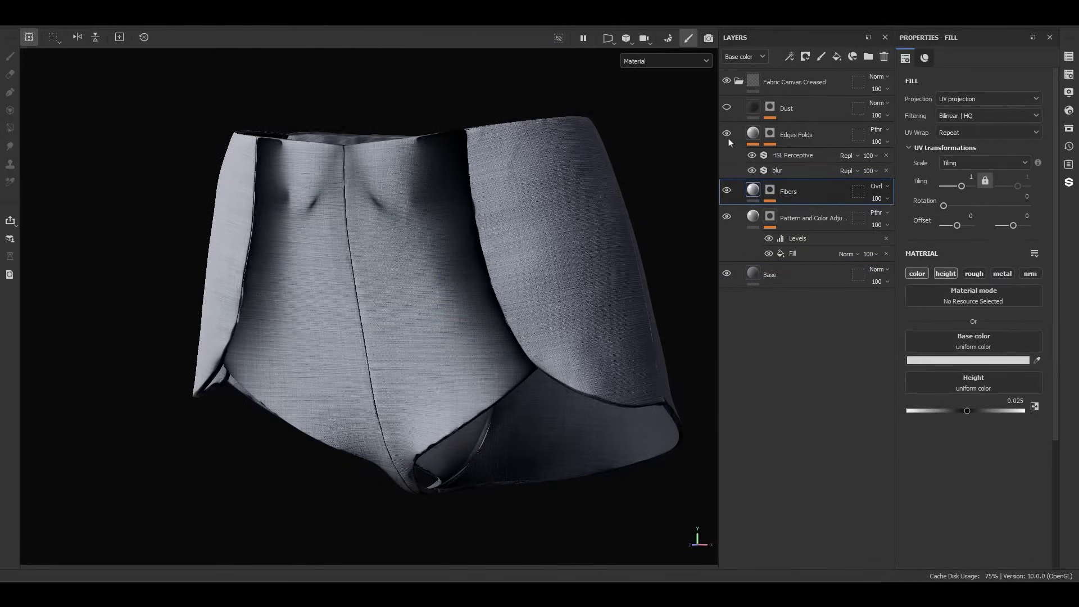
{"action": "left_click", "coordinate": [787, 136]}
{"action": "left_click", "coordinate": [884, 57]}
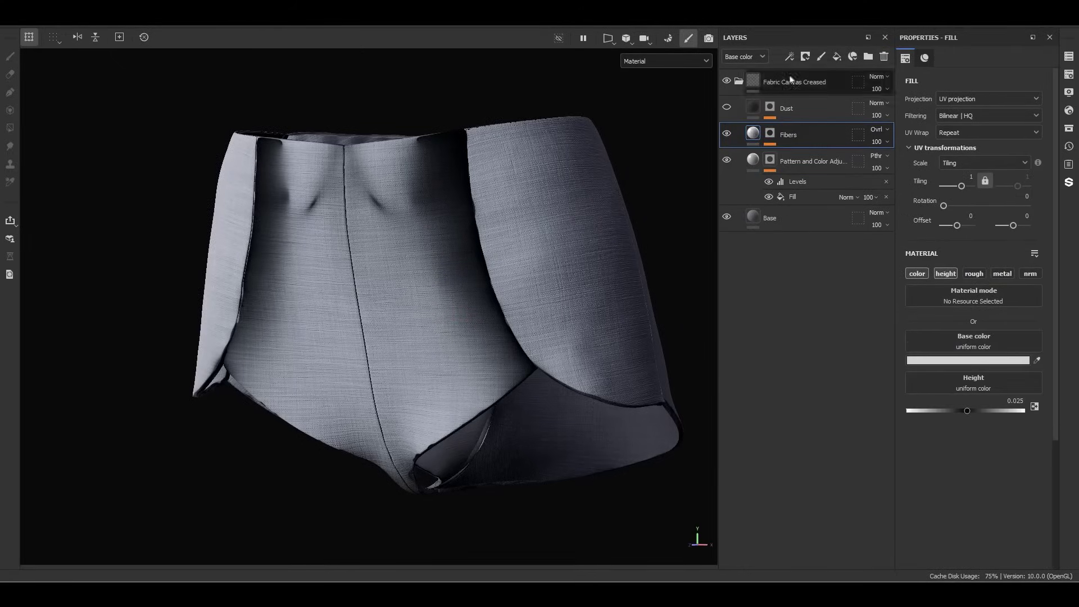
Show the Dust layer, comparing the fabric with and without it, and collapse the Fabric Canvas Creased folder
{"action": "left_click", "coordinate": [727, 106]}
{"action": "left_click", "coordinate": [727, 106]}
{"action": "left_click", "coordinate": [727, 106]}
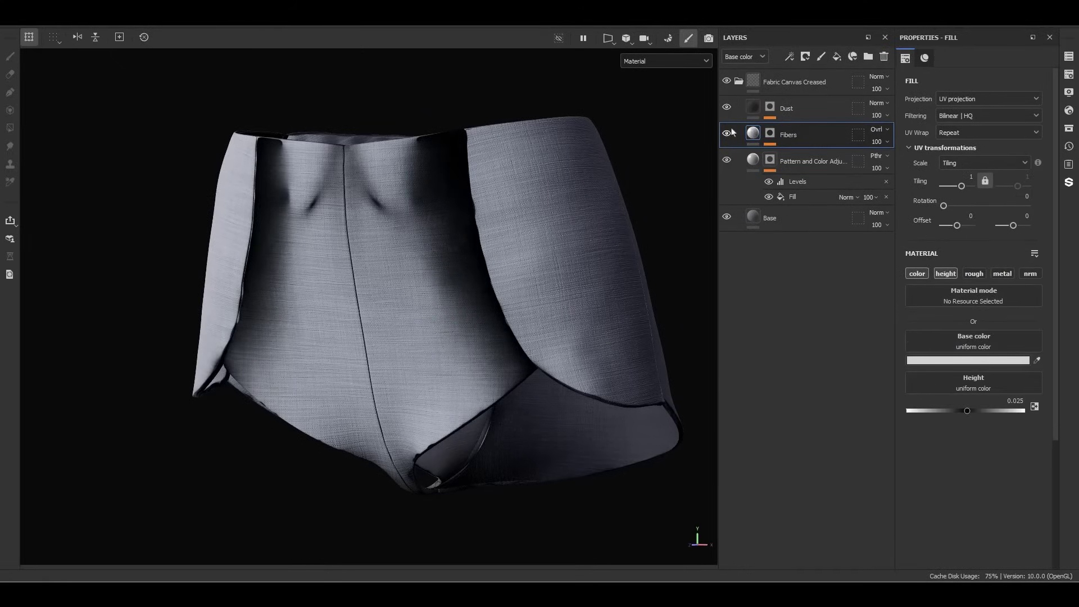
{"action": "left_click", "coordinate": [754, 166]}
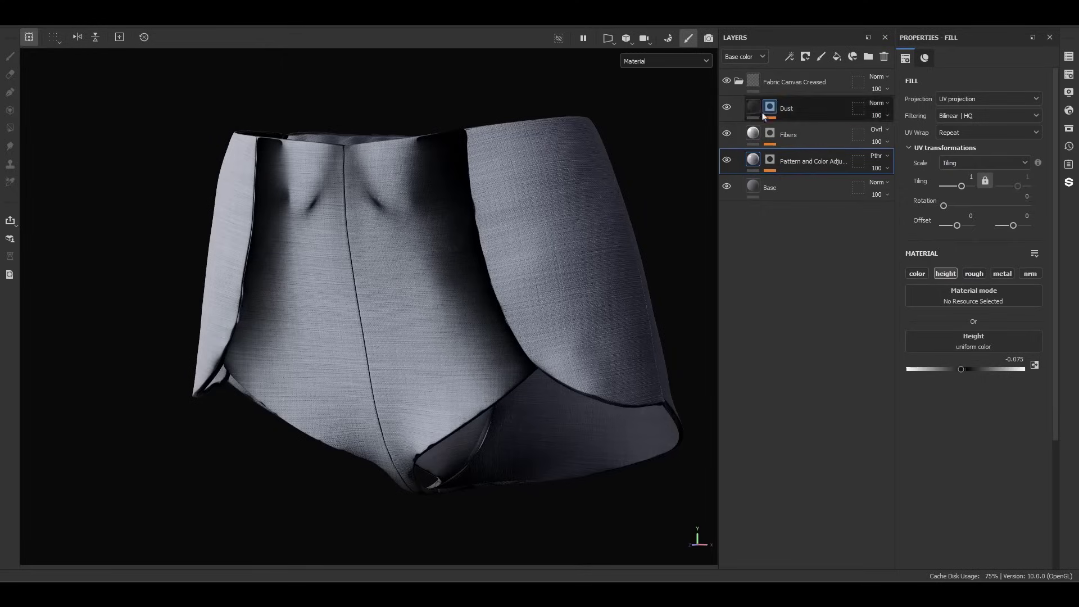
{"action": "left_click", "coordinate": [739, 82]}
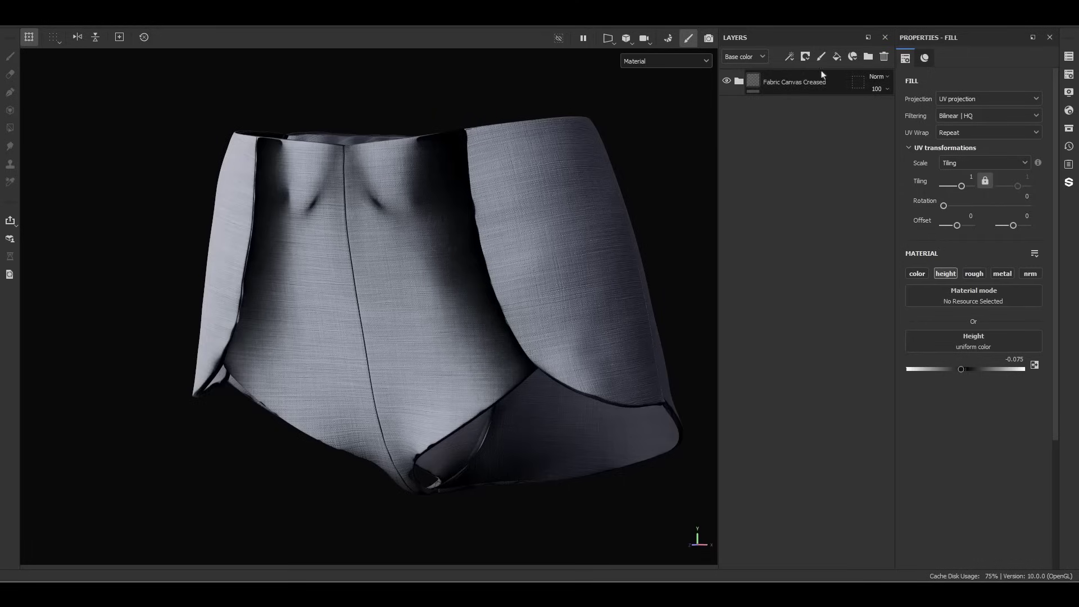
Add a fill layer above the Fabric Canvas Creased folder and rename it GradeintColor
{"action": "left_click", "coordinate": [837, 57]}
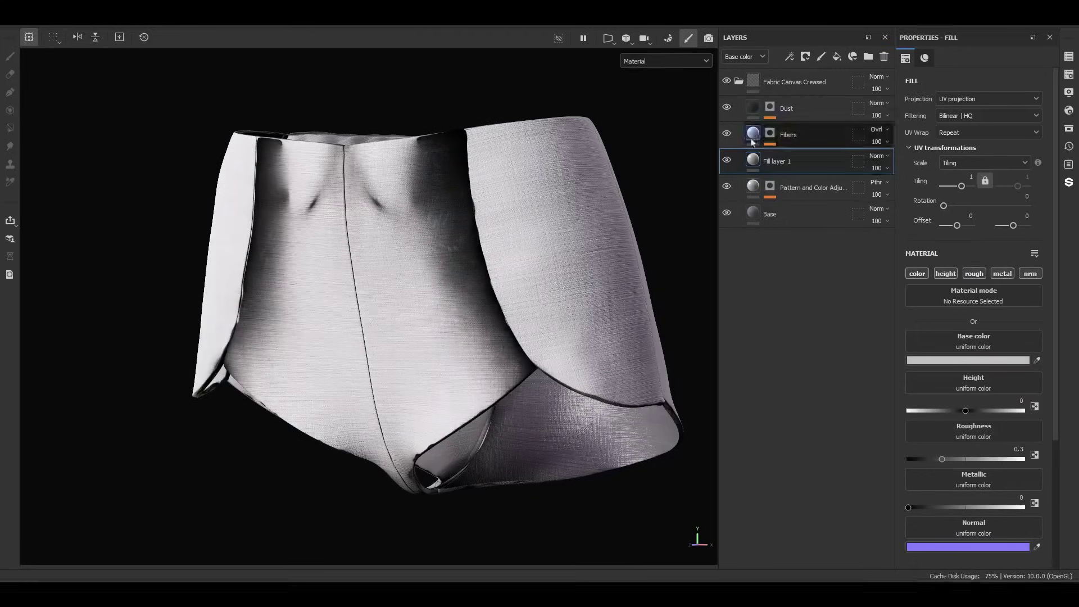
{"action": "left_click_drag", "start_coordinate": [787, 162], "coordinate": [781, 73]}
{"action": "left_click", "coordinate": [739, 107]}
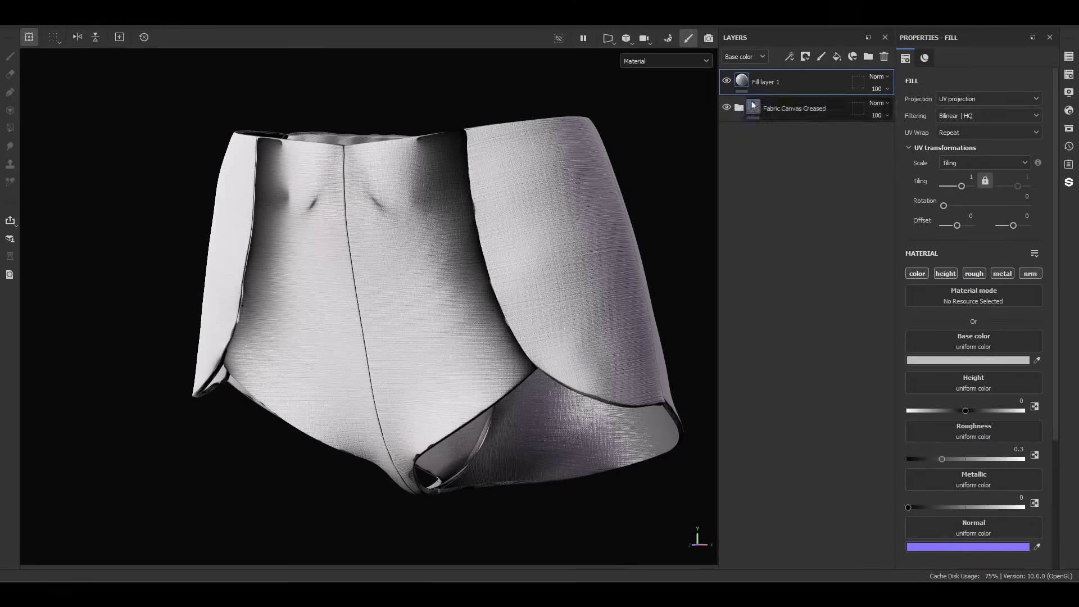
{"action": "double_click", "coordinate": [774, 82]}
{"action": "type", "text": "Gr"}
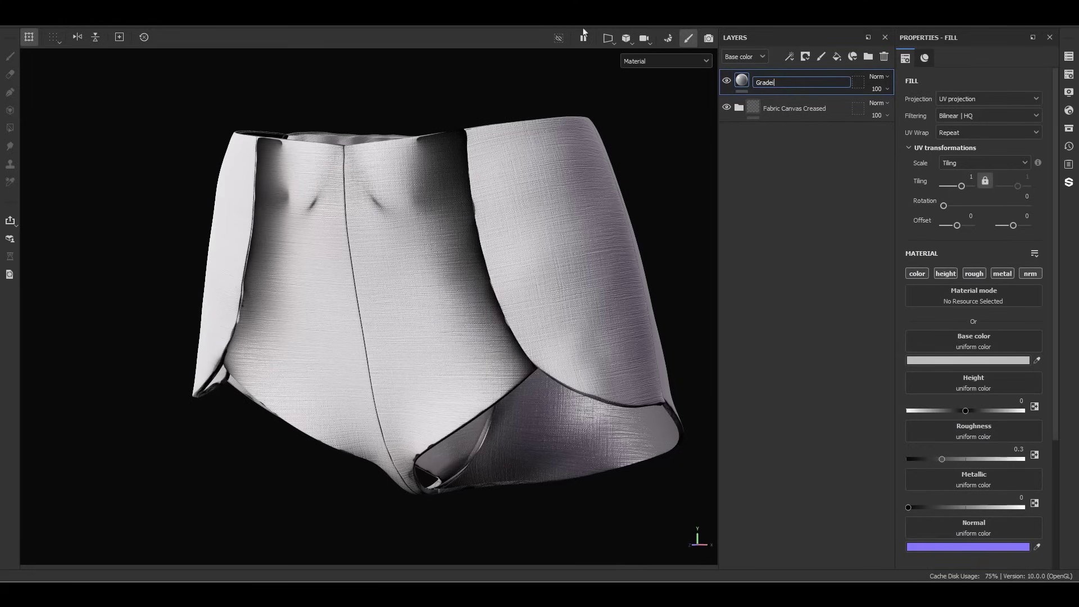
{"action": "type", "text": "adeintColor"}
{"action": "key", "text": "Return"}
Restrict the GradeintColor layer to the color channel and set its base color to black 000000
{"action": "left_click", "coordinate": [917, 273]}
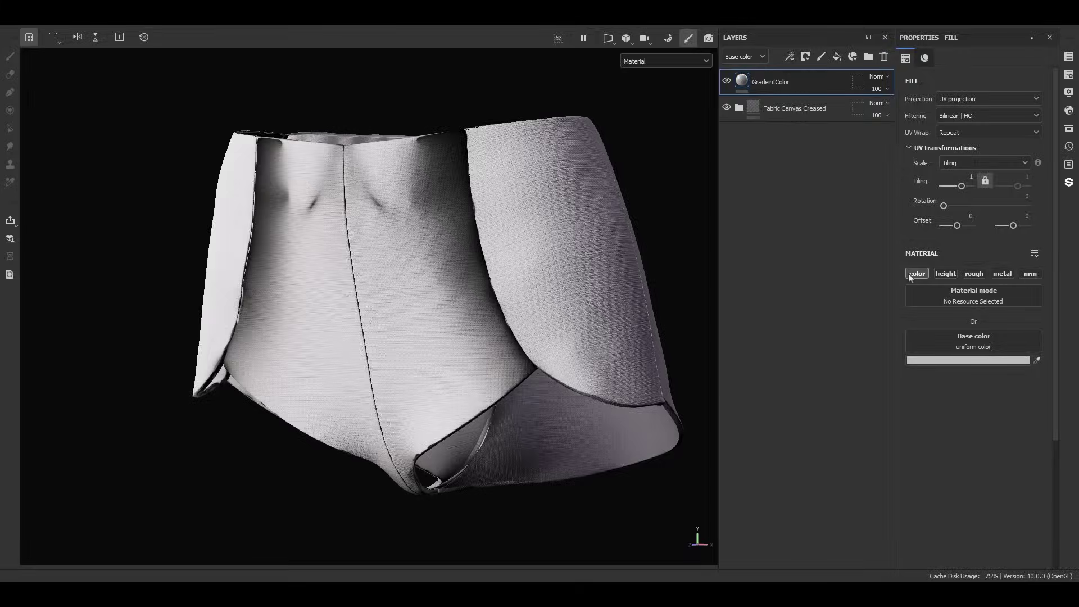
{"action": "left_click", "coordinate": [921, 360]}
{"action": "left_click_drag", "start_coordinate": [607, 326], "coordinate": [568, 360]}
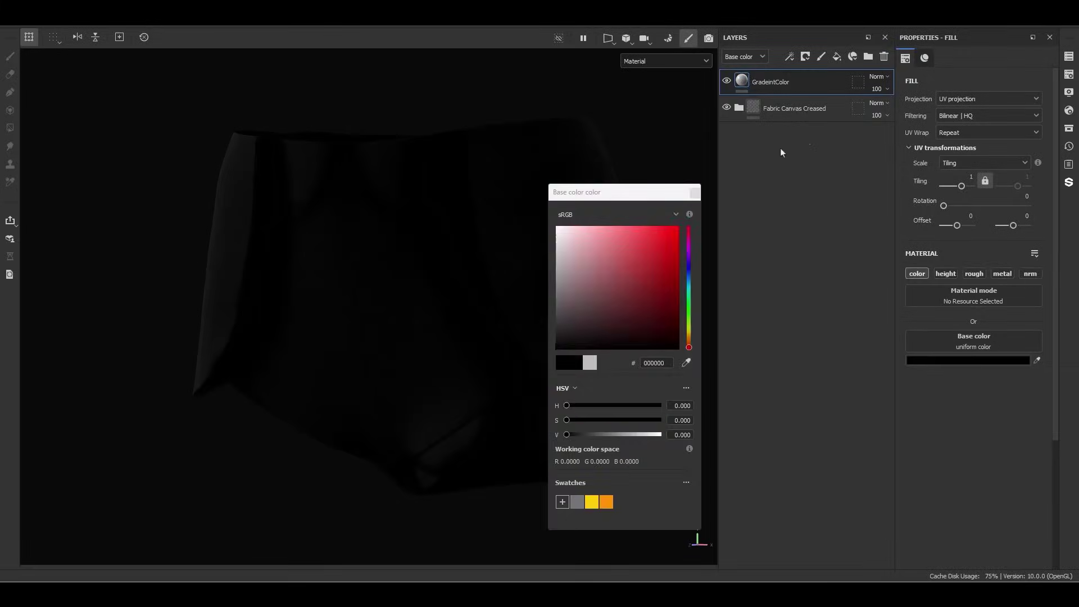
Set the GradeintColor layer's blending mode to Soft light and add a black mask to it
{"action": "left_click", "coordinate": [881, 82]}
{"action": "left_click", "coordinate": [888, 301]}
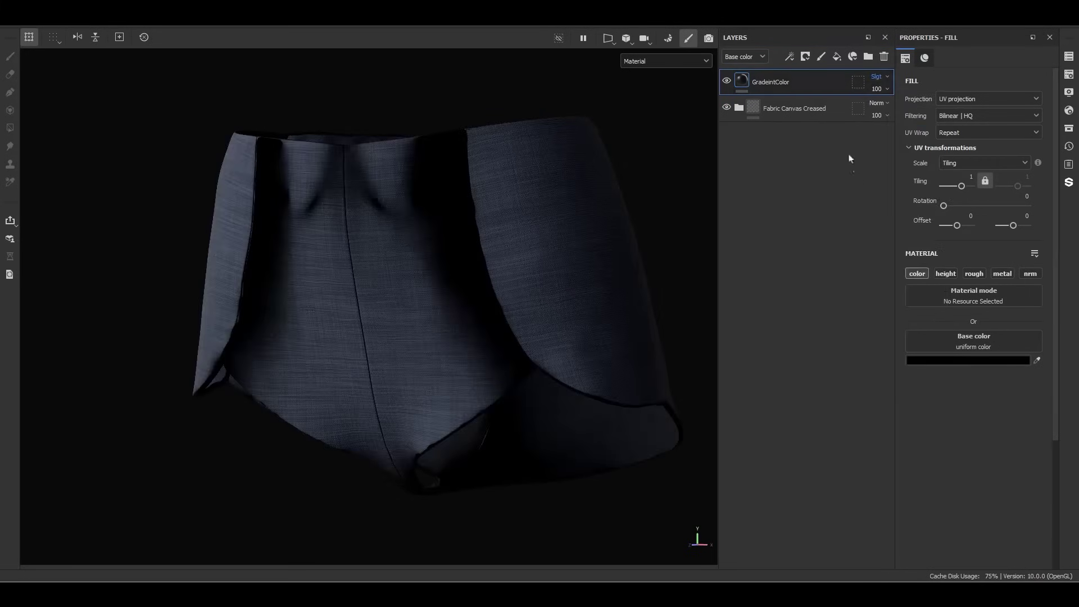
{"action": "right_click", "coordinate": [783, 88]}
{"action": "left_click", "coordinate": [818, 97]}
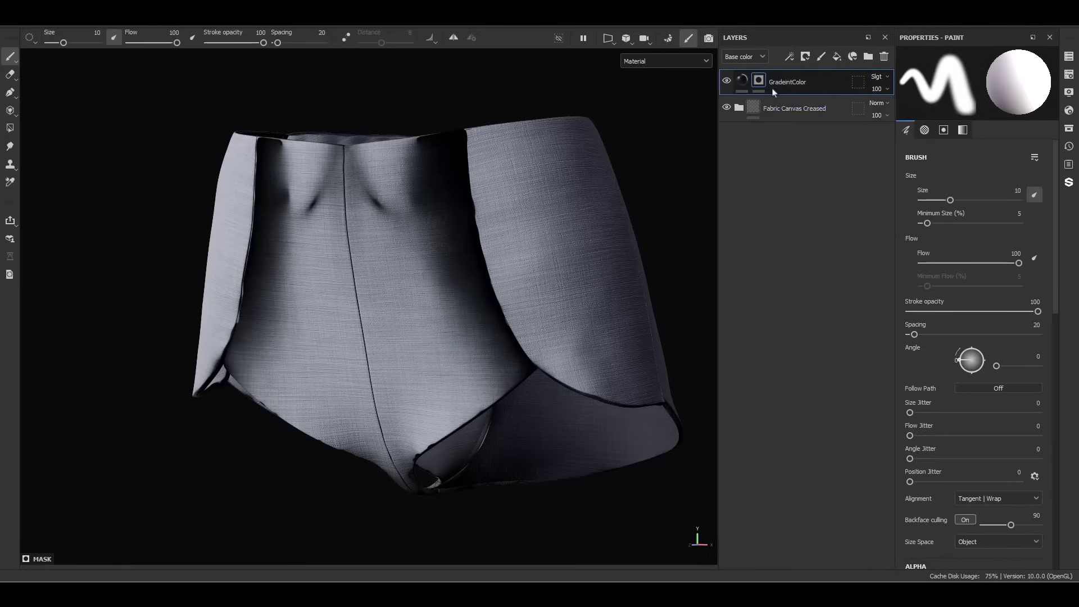
Add a 3D Linear Gradient generator to the GradeintColor layer's mask and display the mask on the shorts
{"action": "right_click", "coordinate": [759, 82]}
{"action": "left_click", "coordinate": [842, 504]}
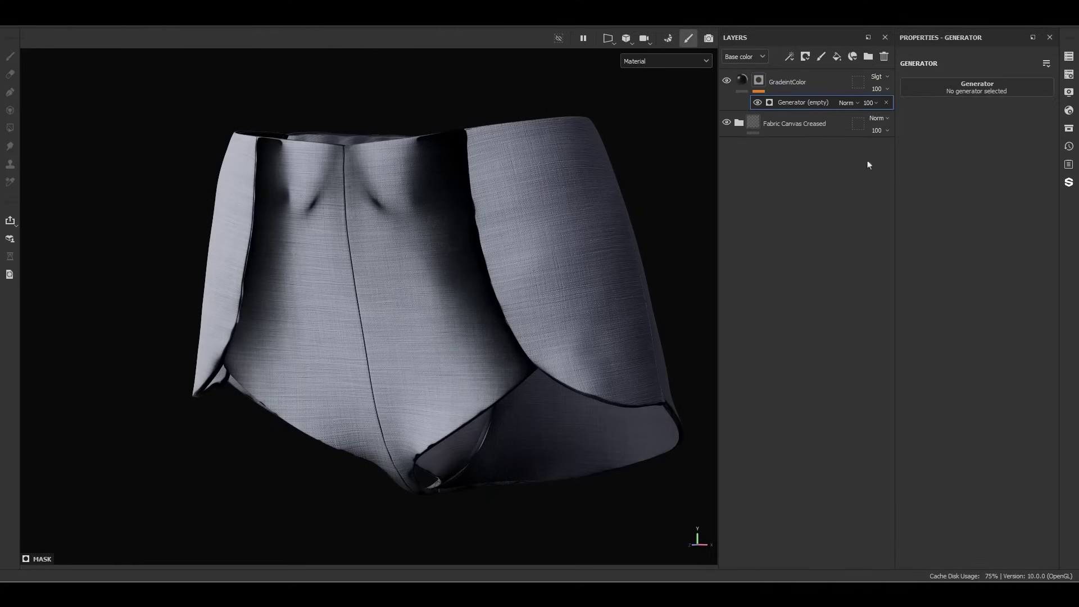
{"action": "left_click", "coordinate": [988, 92]}
{"action": "left_click", "coordinate": [976, 135]}
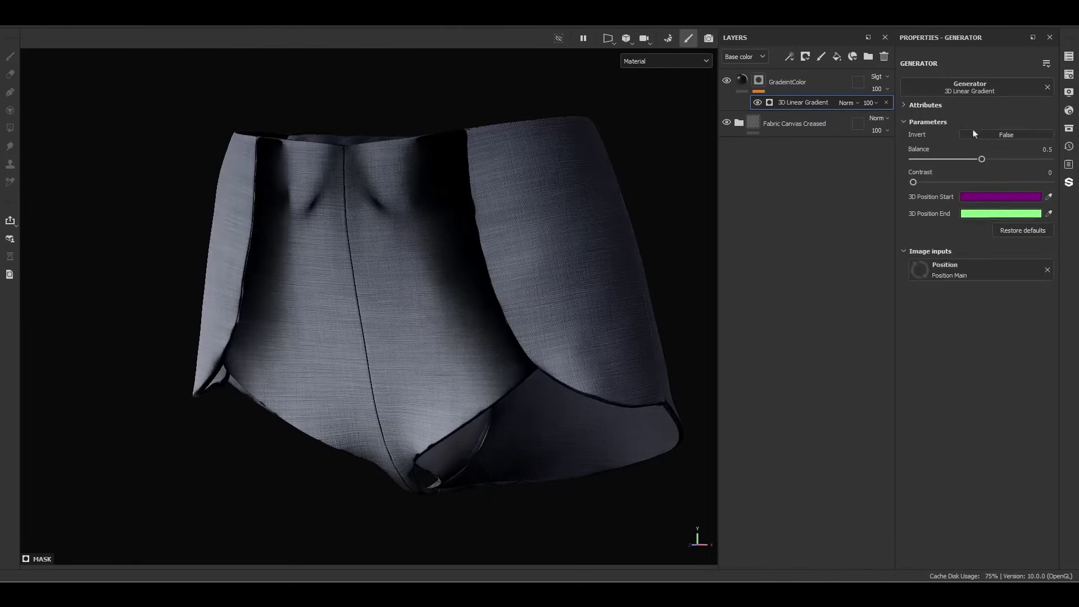
{"action": "left_click", "coordinate": [759, 81], "text": "alt"}
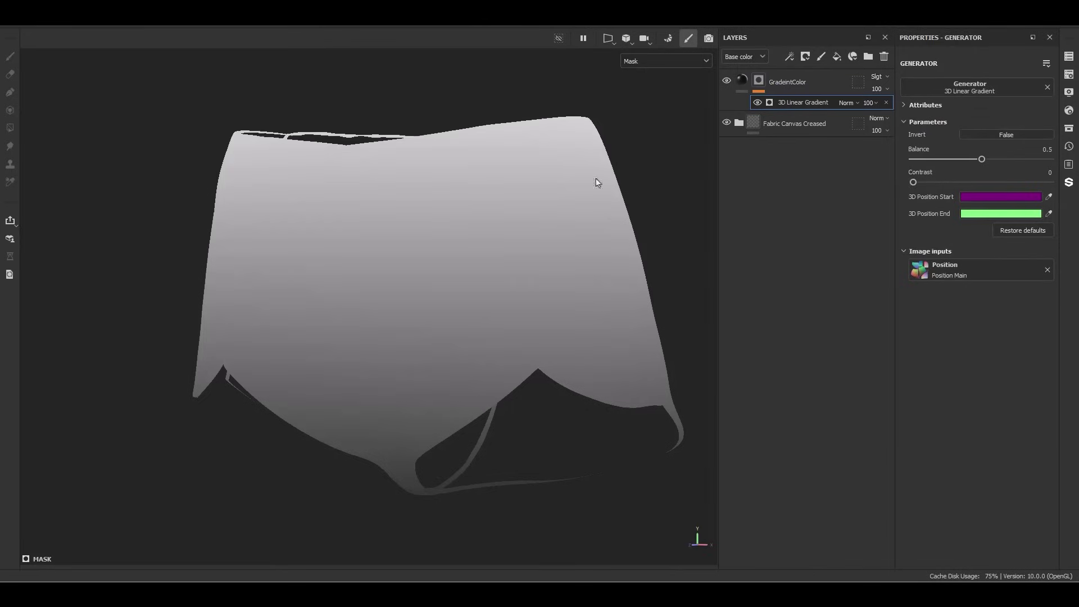
Invert the 3D Linear Gradient, set its balance to 0.41 and contrast to 0.26, and check it in the material display
{"action": "left_click", "coordinate": [1011, 136]}
{"action": "mouse_move", "coordinate": [981, 160]}
{"action": "left_mouse_down"}
{"action": "mouse_move", "coordinate": [992, 160]}
{"action": "mouse_move", "coordinate": [969, 160]}
{"action": "left_mouse_up"}
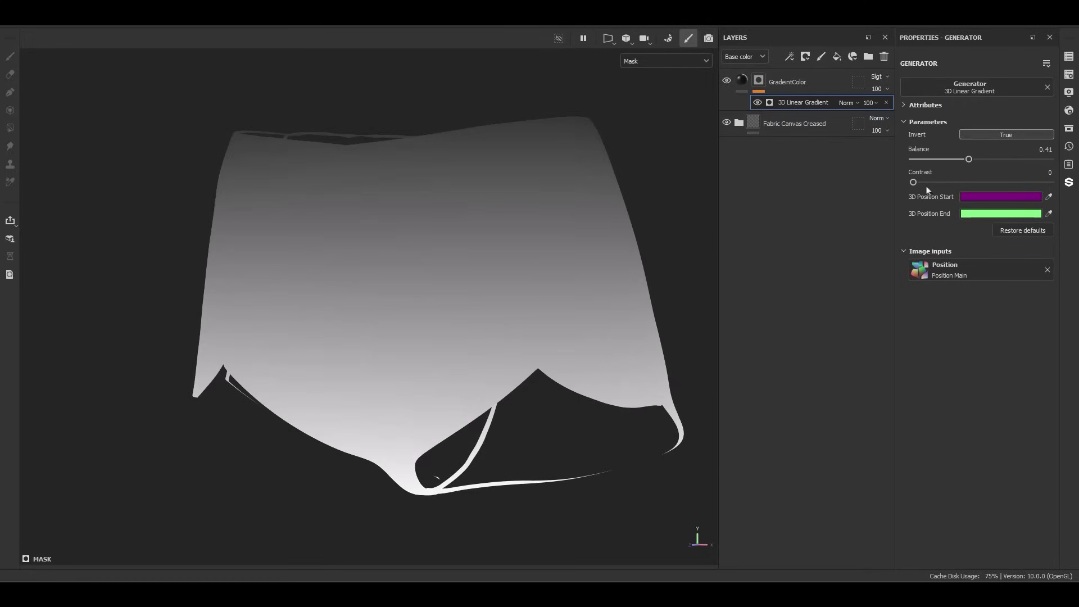
{"action": "left_click", "coordinate": [948, 183]}
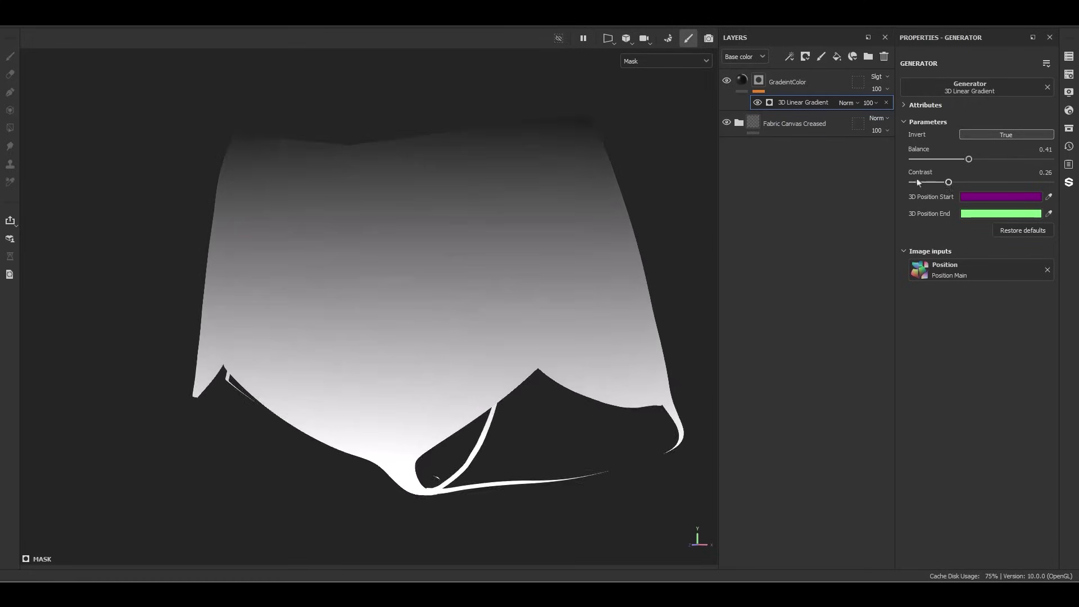
{"action": "key", "text": "m"}
{"action": "left_click_drag", "start_coordinate": [441, 301], "coordinate": [419, 236], "text": "alt"}
Refine the 3D Linear Gradient to a balance of 0.31 and a contrast of 0.08 while checking the shorts' shading
{"action": "left_click", "coordinate": [976, 160]}
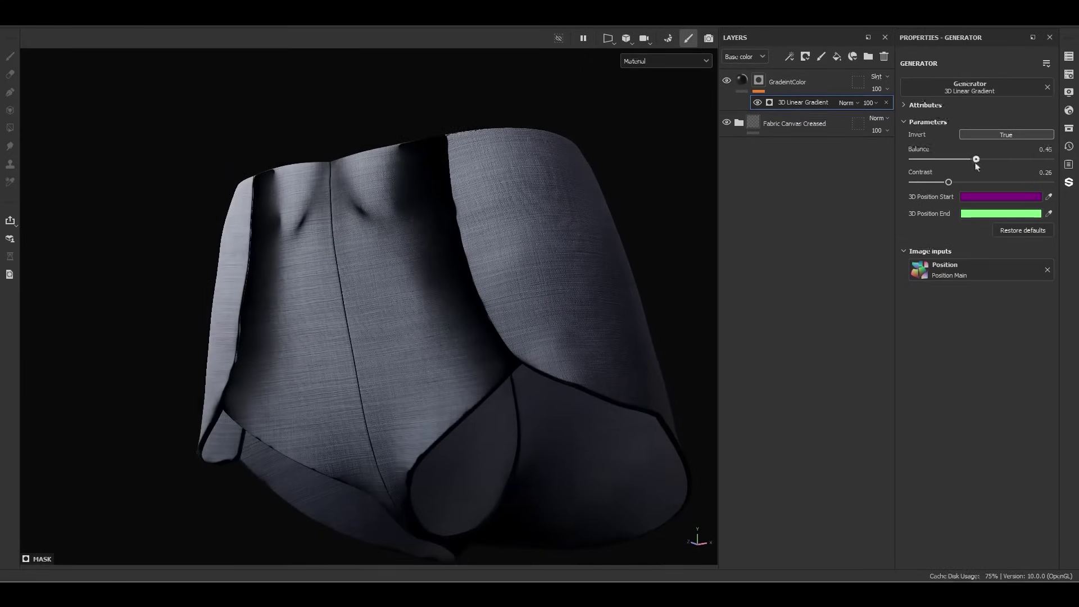
{"action": "left_click_drag", "start_coordinate": [977, 163], "coordinate": [955, 171]}
{"action": "left_click_drag", "start_coordinate": [568, 224], "coordinate": [365, 269], "text": "alt"}
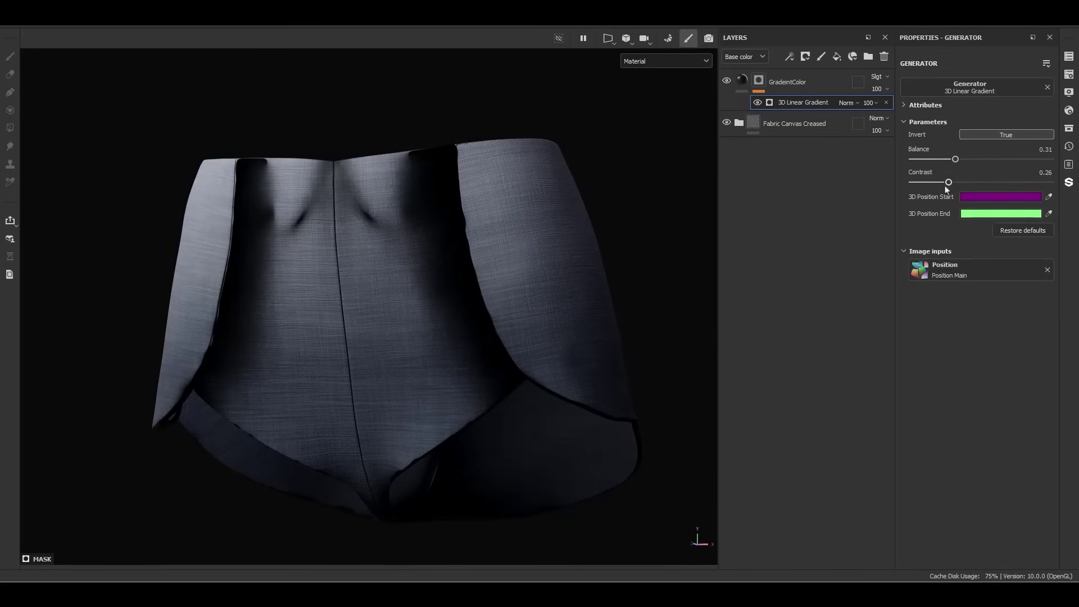
{"action": "left_click_drag", "start_coordinate": [947, 190], "coordinate": [925, 191]}
{"action": "mouse_move", "coordinate": [386, 320]}
{"action": "left_mouse_down", "text": "alt"}
{"action": "mouse_move", "coordinate": [393, 335]}
{"action": "mouse_move", "coordinate": [465, 321]}
{"action": "mouse_move", "coordinate": [338, 350]}
{"action": "mouse_move", "coordinate": [455, 315]}
{"action": "mouse_move", "coordinate": [410, 344]}
{"action": "left_mouse_up", "text": "alt"}
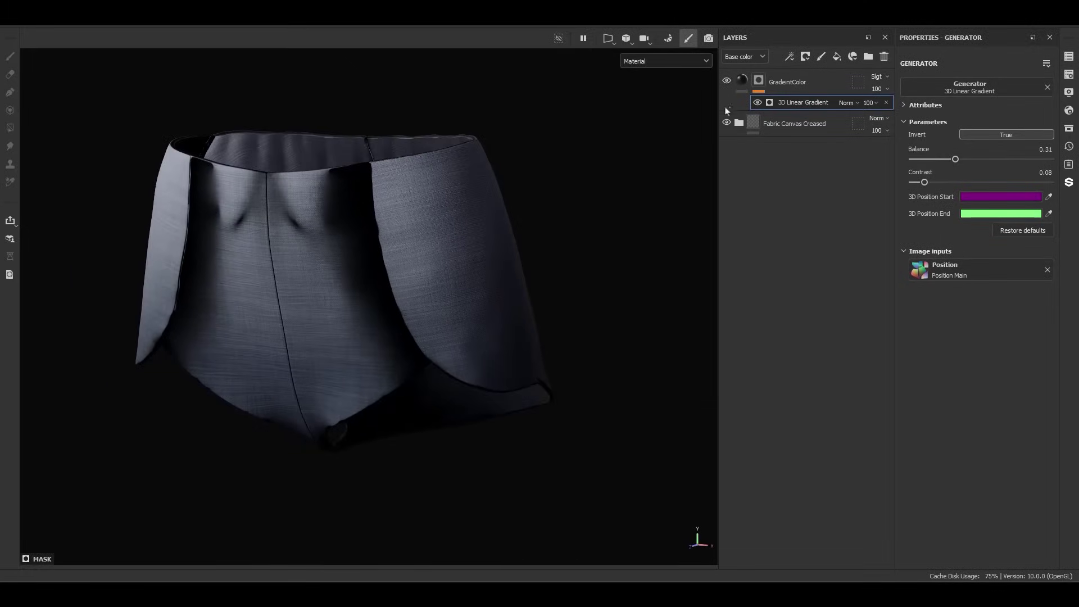
Add a paint layer above the GradeintColor layer and rename it SeamAndStitches
{"action": "left_click", "coordinate": [821, 57]}
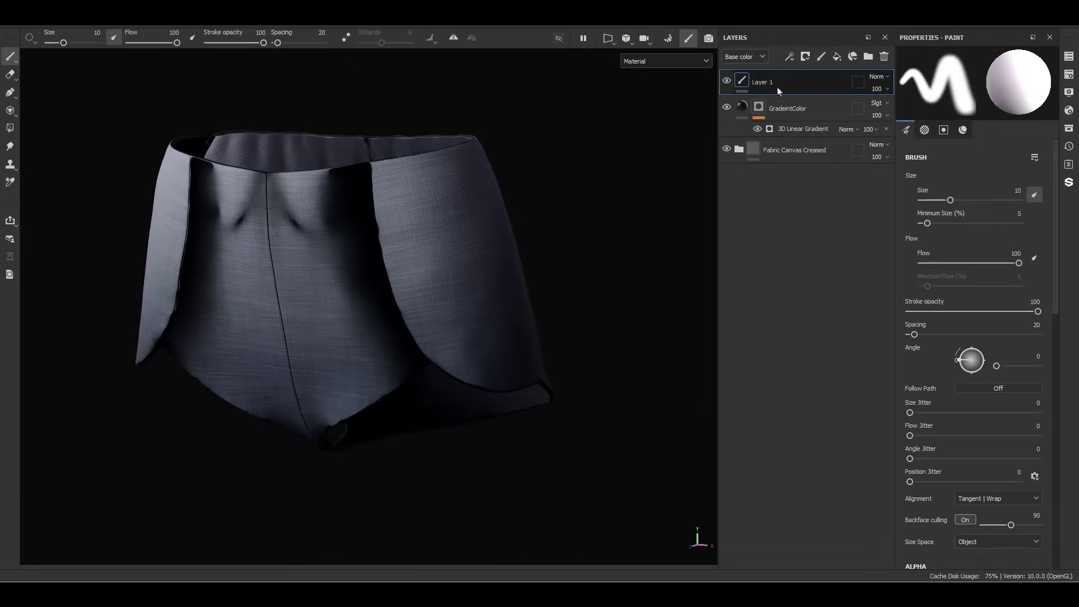
{"action": "double_click", "coordinate": [776, 87]}
{"action": "type", "text": "SeamandStitches"}
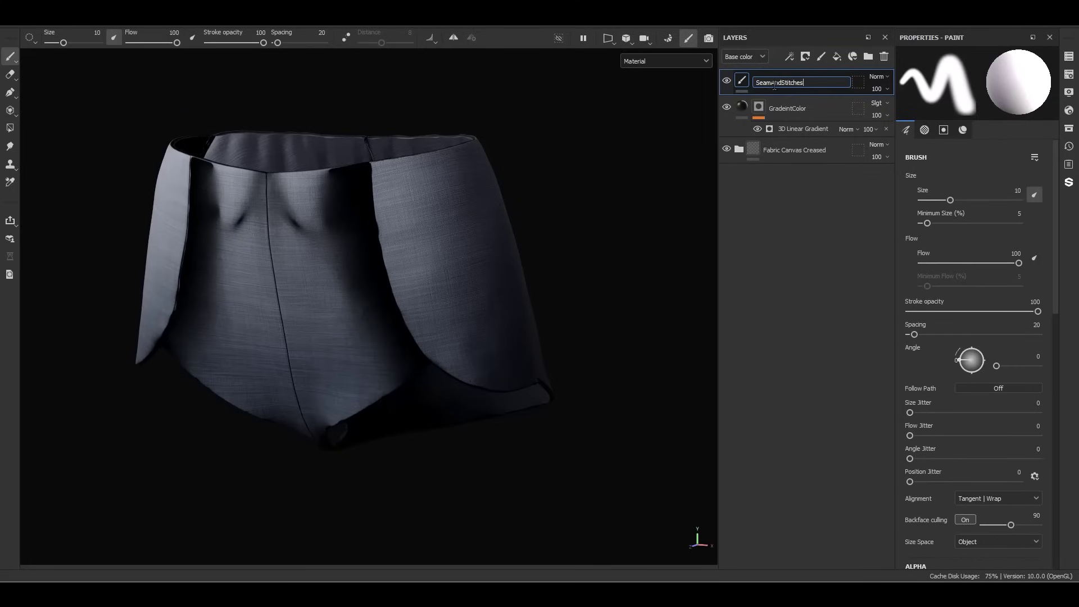
Draw stitch paths along the shorts' seams with the Topstitching brush and set its category to Decorative with Blanket Stitch
{"action": "key", "text": "Return"}
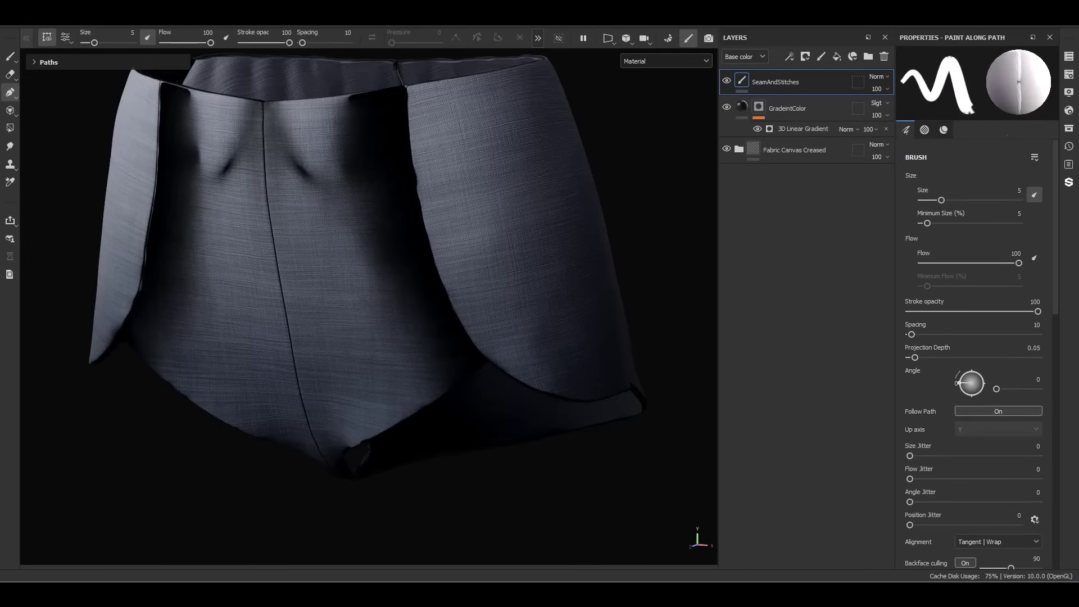
{"action": "left_click", "coordinate": [1068, 129]}
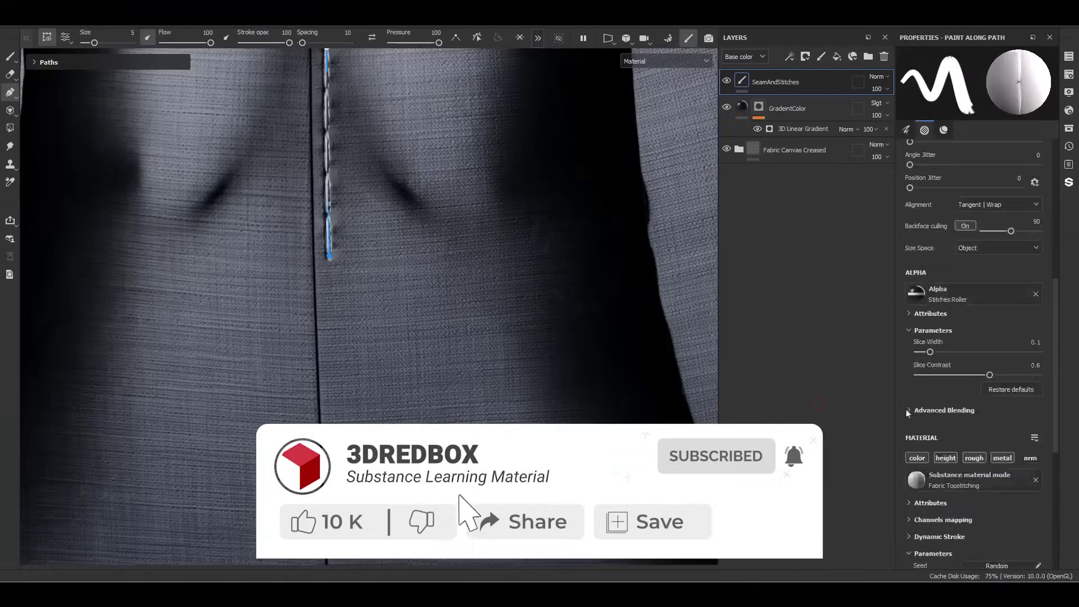
{"action": "left_click", "coordinate": [1009, 430]}
{"action": "left_click", "coordinate": [988, 468]}
{"action": "scroll", "coordinate": [451, 373], "scroll_direction": "down", "scroll_amount": 6}
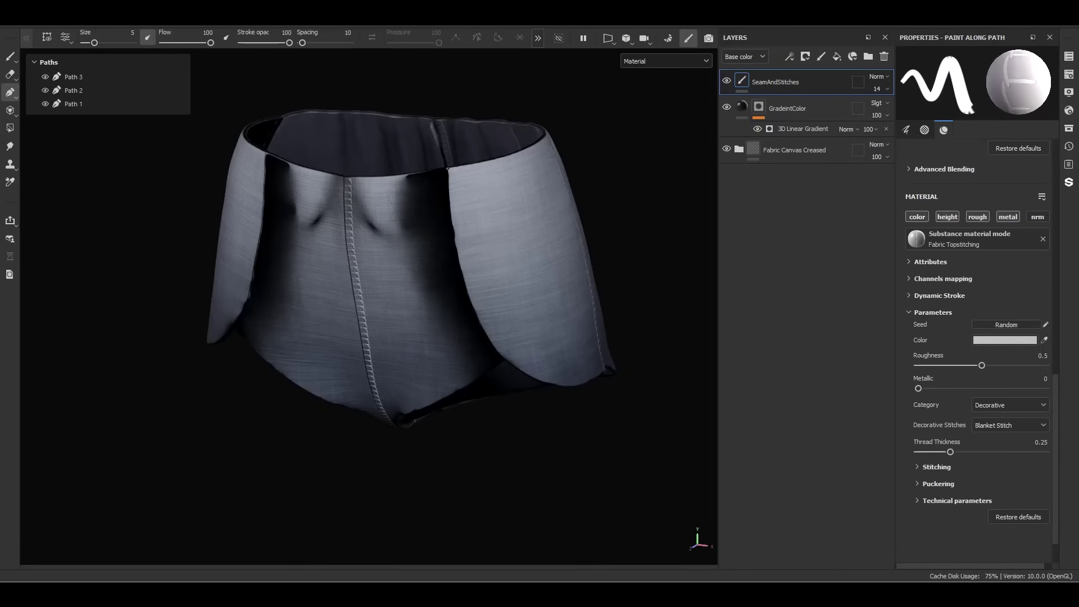
Import Wrinkle_01.psd and Wrinkle_02.psd into the current project as alpha resources
{"action": "left_click", "coordinate": [1069, 128]}
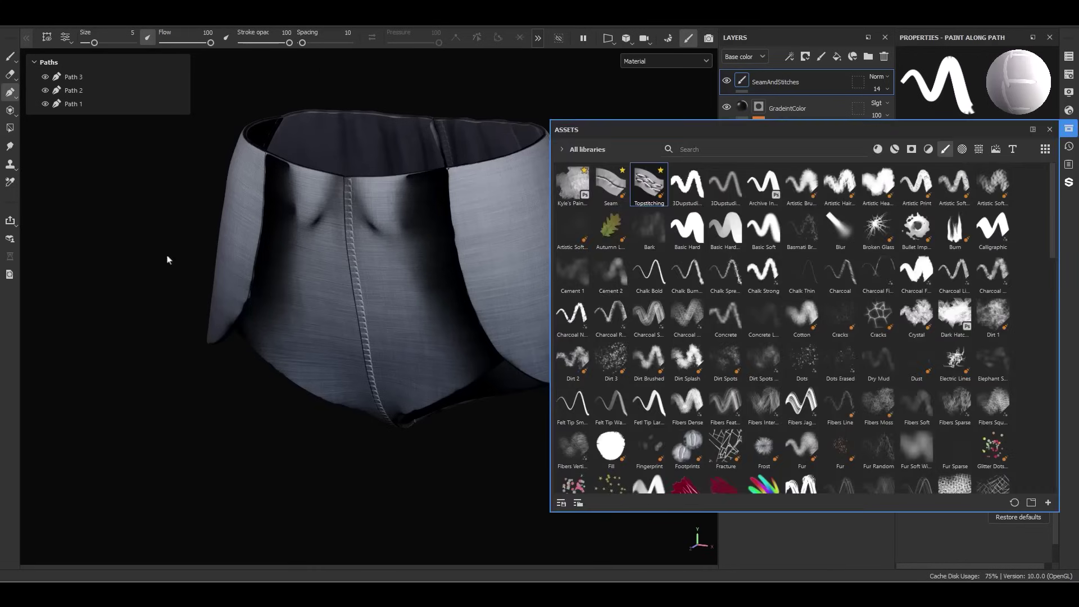
{"action": "left_click_drag", "start_coordinate": [167, 259], "coordinate": [795, 229]}
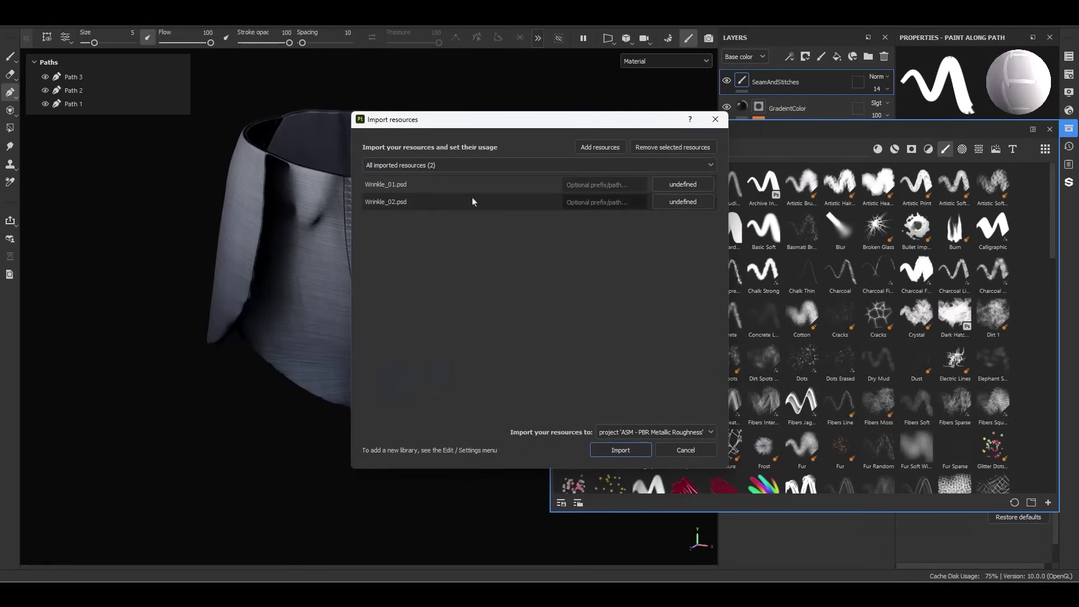
{"action": "left_click", "coordinate": [666, 185]}
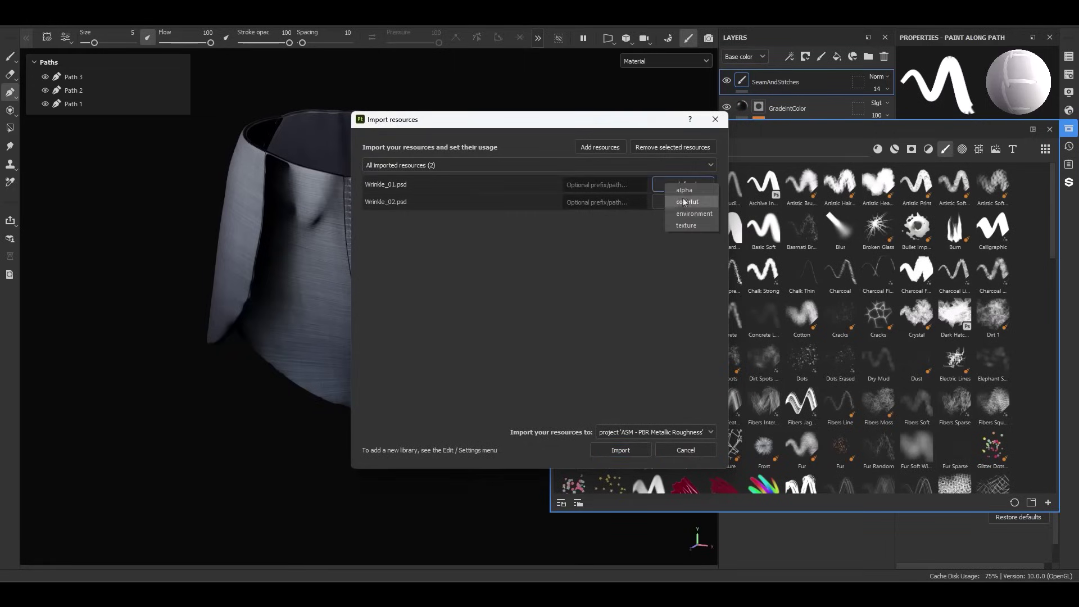
{"action": "left_click", "coordinate": [685, 190]}
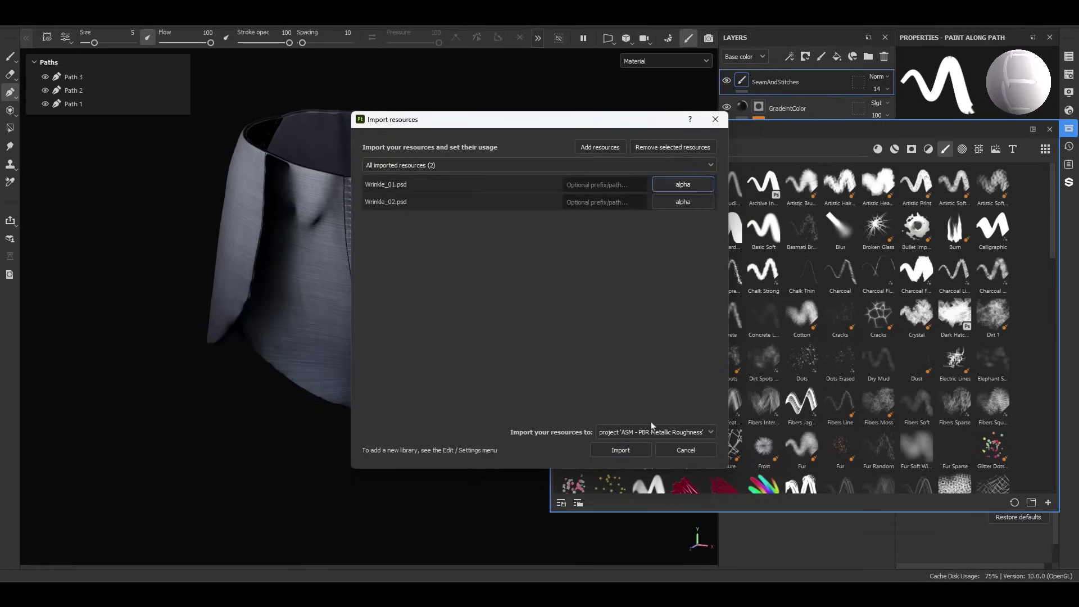
{"action": "left_click", "coordinate": [621, 450]}
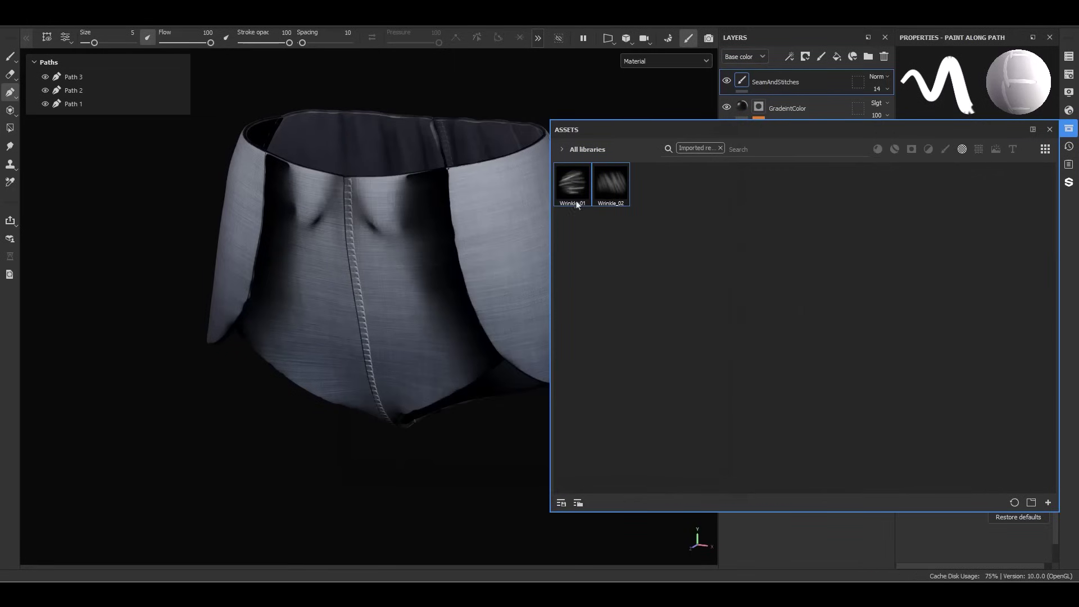
{"action": "mouse_move", "coordinate": [605, 202]}
{"action": "left_click", "coordinate": [1051, 129]}
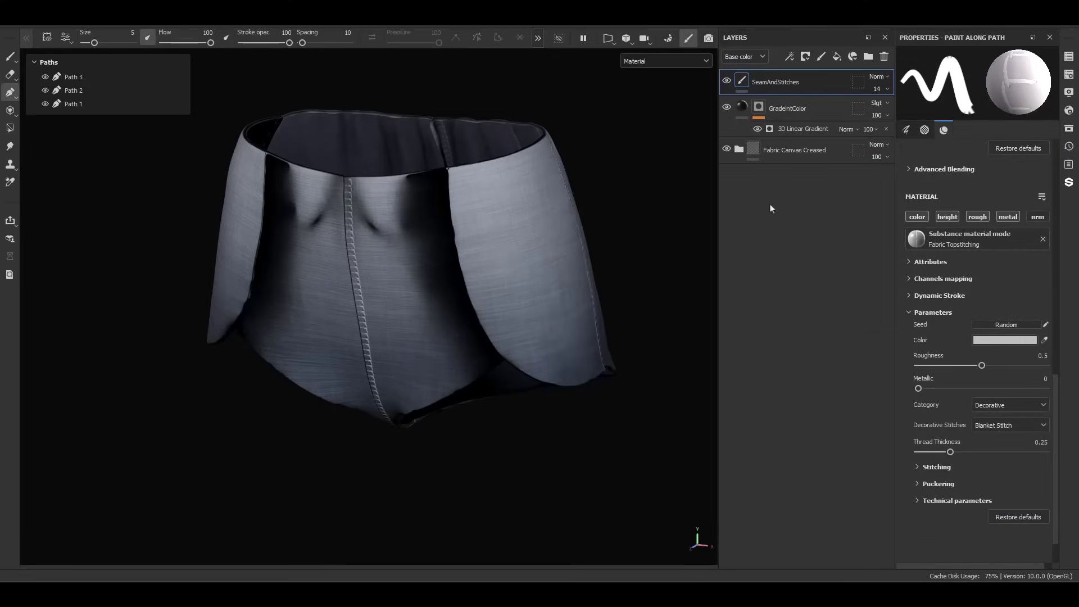
Add a fill layer between the GradeintColor layer and the Fabric Canvas Creased folder and rename it Wrinkles
{"action": "left_click", "coordinate": [837, 57]}
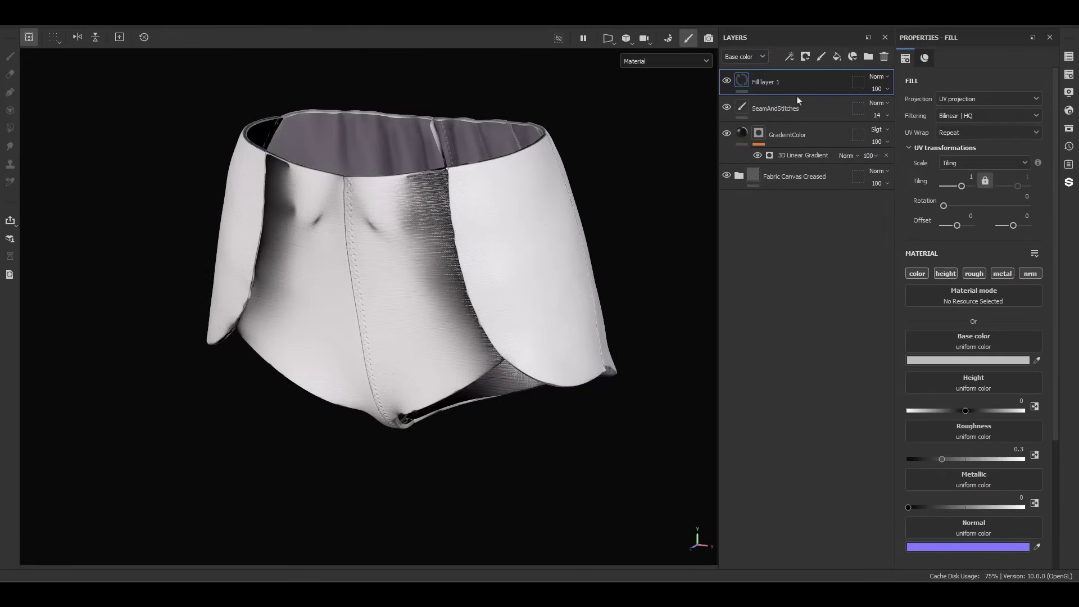
{"action": "mouse_move", "coordinate": [798, 90]}
{"action": "left_mouse_down"}
{"action": "mouse_move", "coordinate": [776, 212]}
{"action": "mouse_move", "coordinate": [805, 164]}
{"action": "left_mouse_up"}
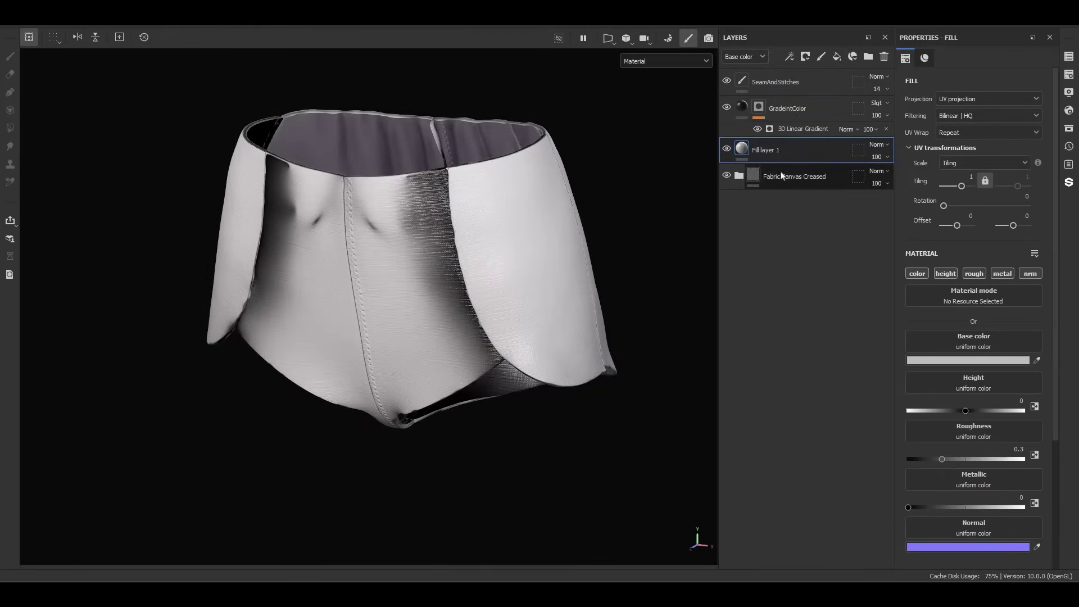
{"action": "key", "text": "t"}
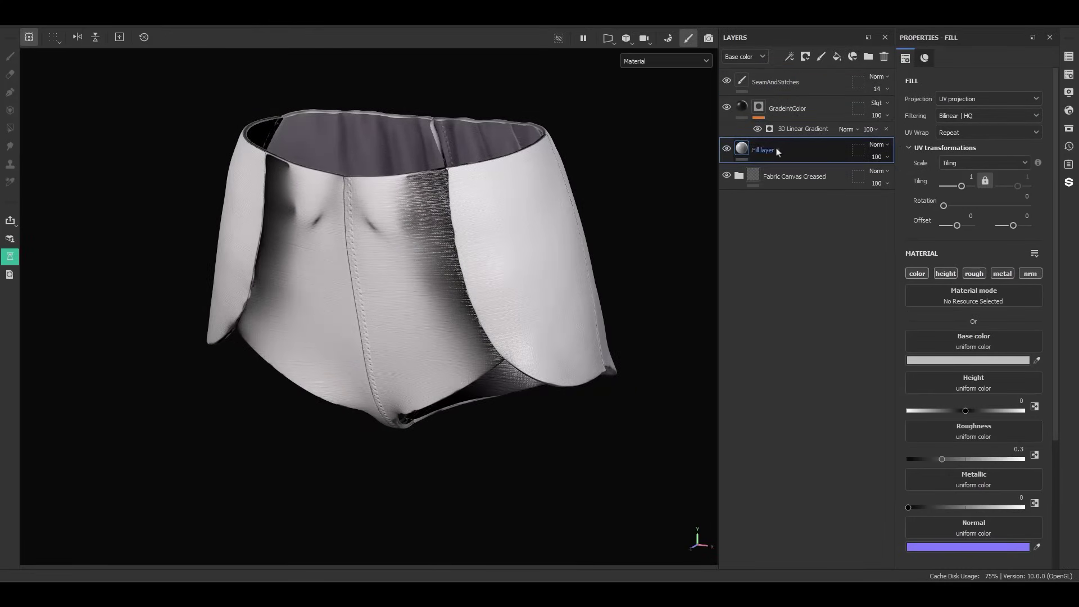
{"action": "double_click", "coordinate": [778, 150]}
{"action": "type", "text": "Wrinkles"}
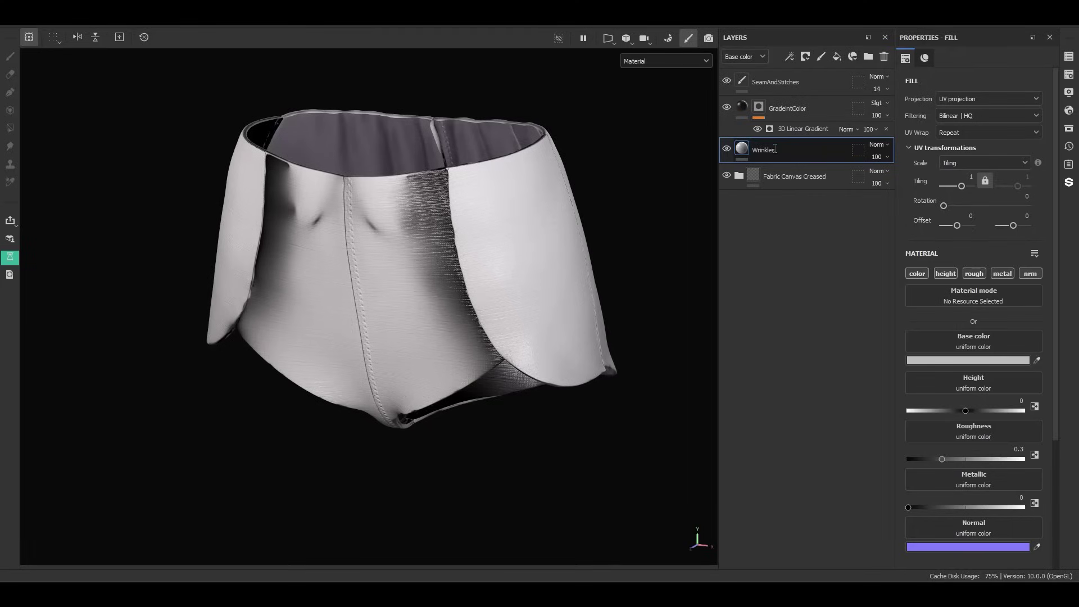
{"action": "key", "text": "Return"}
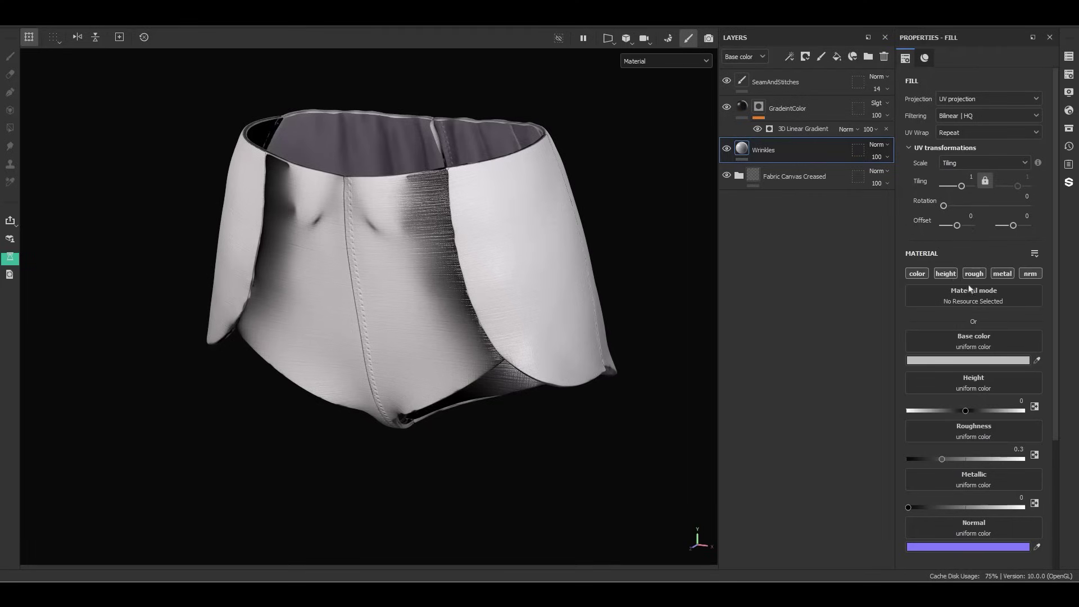
Restrict the Wrinkles layer to the height channel, set its height to 0.5 and add a black mask
{"action": "left_click", "coordinate": [946, 274]}
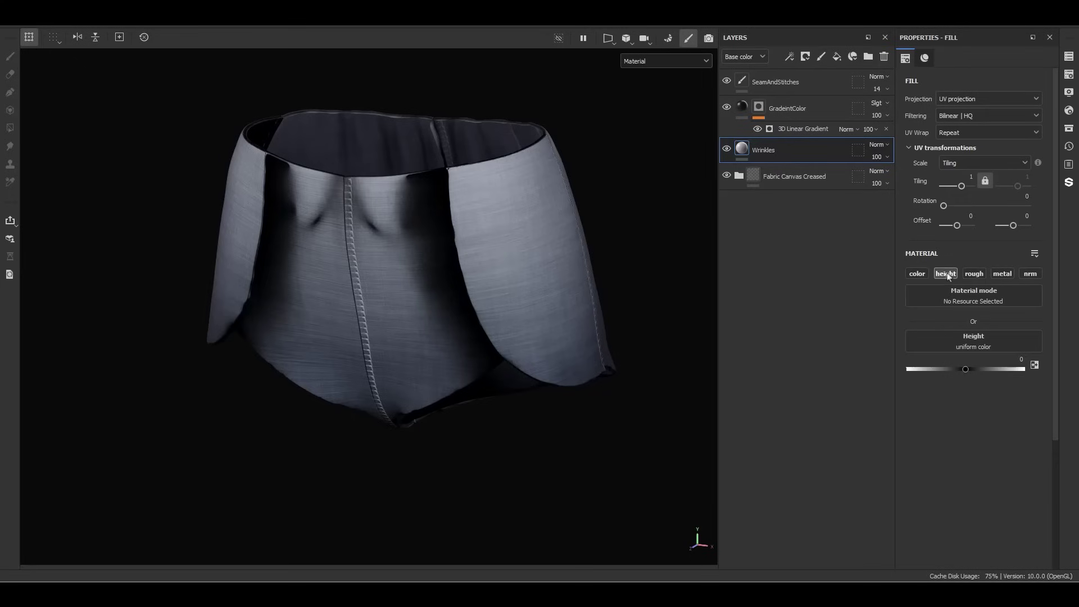
{"action": "left_click", "coordinate": [1007, 364]}
{"action": "right_click", "coordinate": [815, 160]}
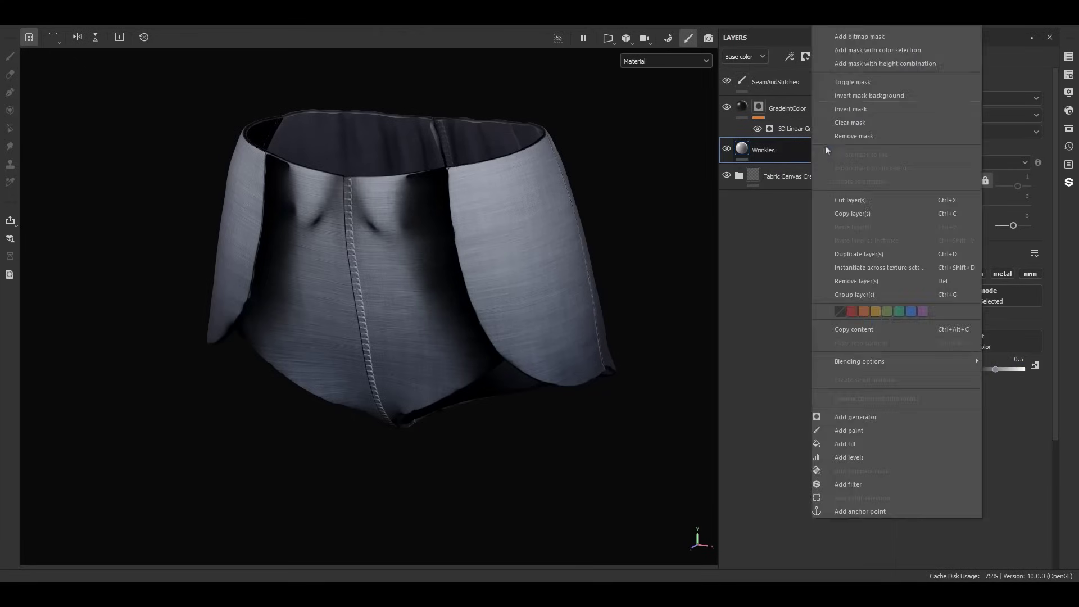
{"action": "left_click", "coordinate": [861, 45]}
Add a fill to the Wrinkles layer's mask and assign the imported Wrinkle_02 image to its grayscale
{"action": "right_click", "coordinate": [759, 148]}
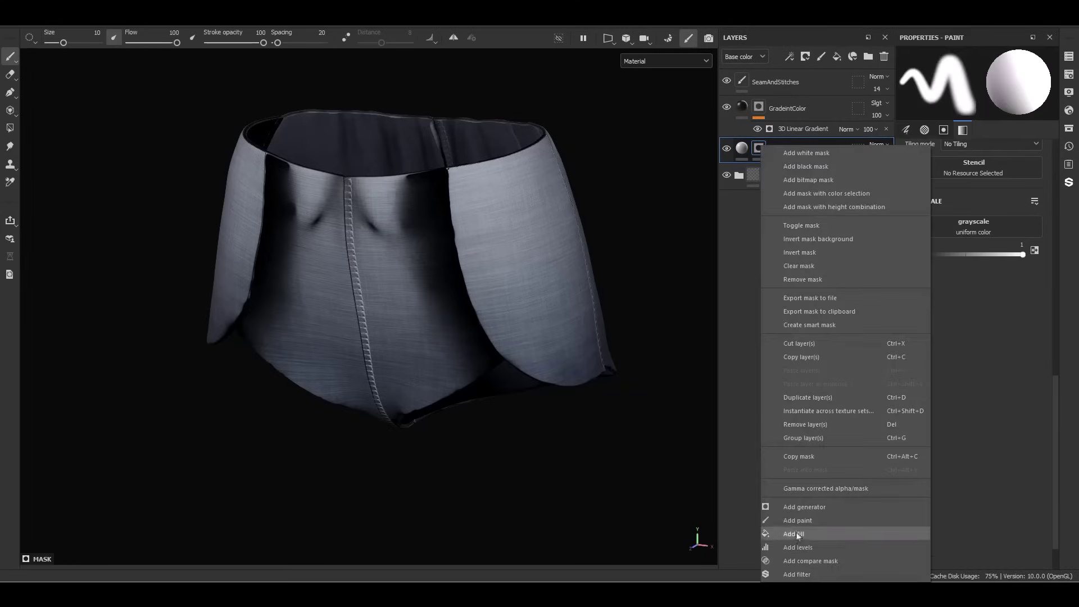
{"action": "left_click", "coordinate": [798, 534]}
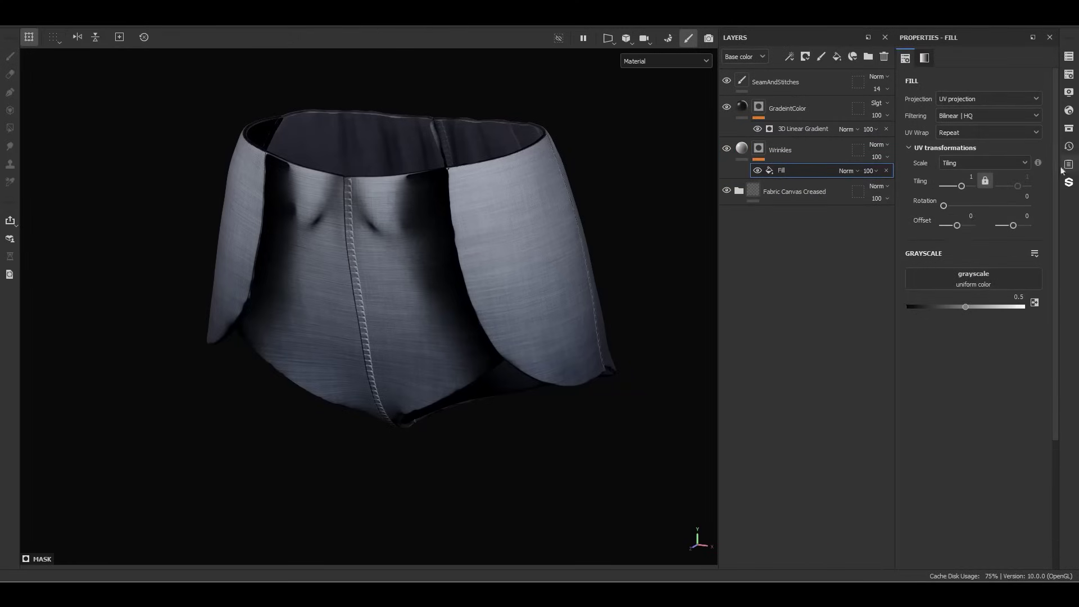
{"action": "left_click", "coordinate": [1070, 128]}
{"action": "left_click_drag", "start_coordinate": [894, 144], "coordinate": [468, 169]}
{"action": "left_click_drag", "start_coordinate": [194, 216], "coordinate": [951, 282]}
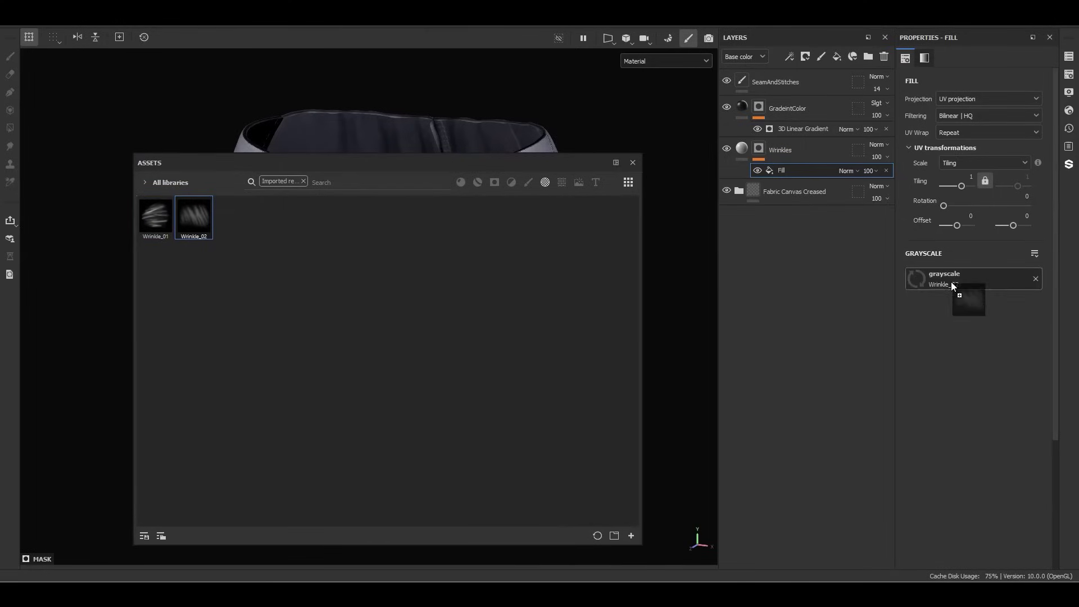
{"action": "left_click", "coordinate": [633, 163]}
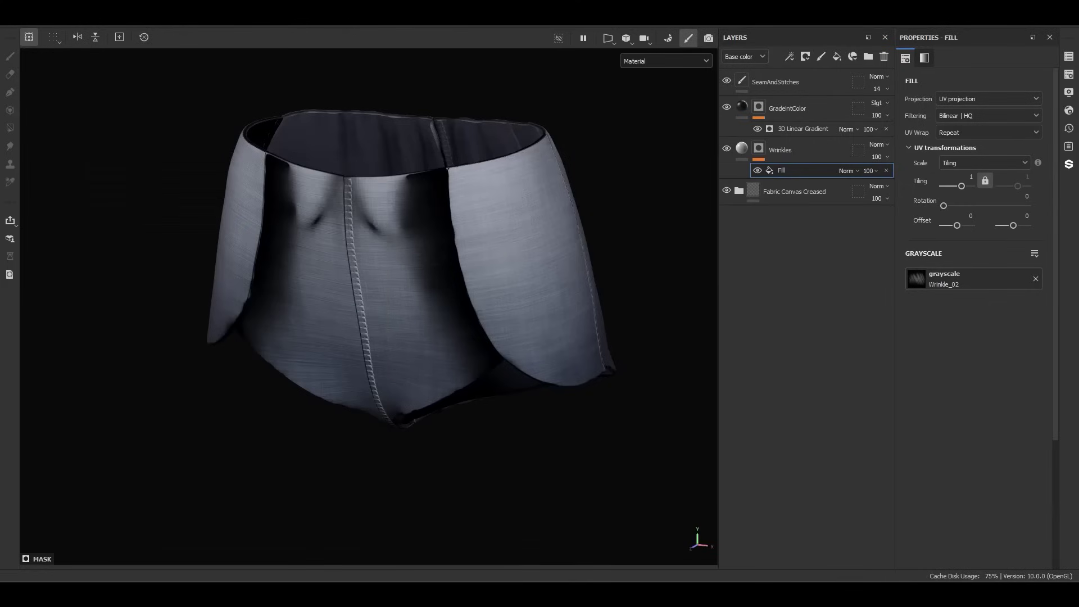
Display the Wrinkles mask in the 2D view alone and set the mask fill's UV wrap to None
{"action": "key", "text": "F3"}
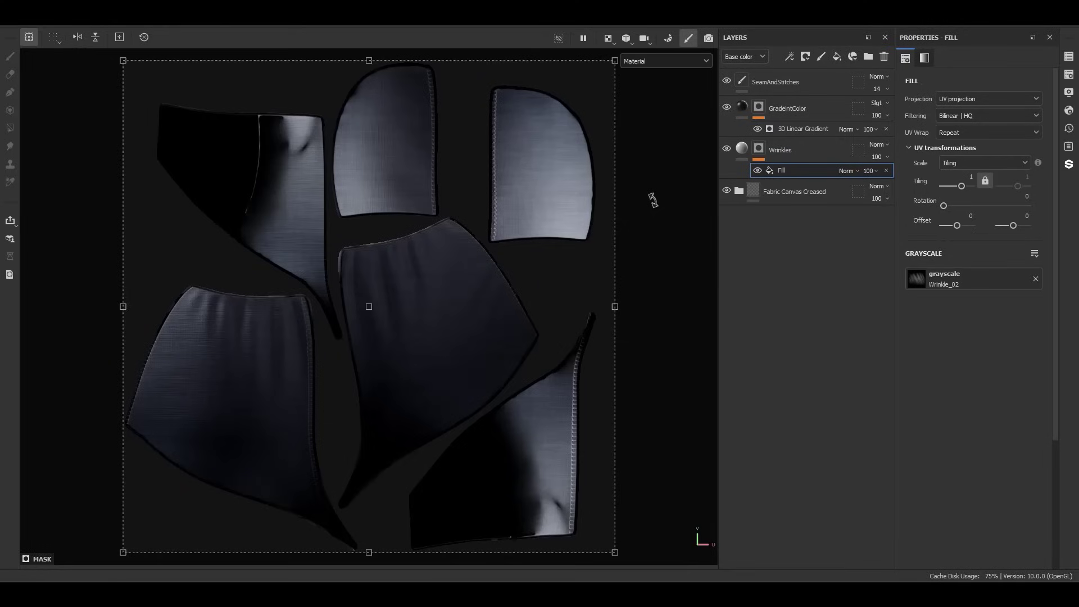
{"action": "left_click", "coordinate": [759, 149], "text": "alt"}
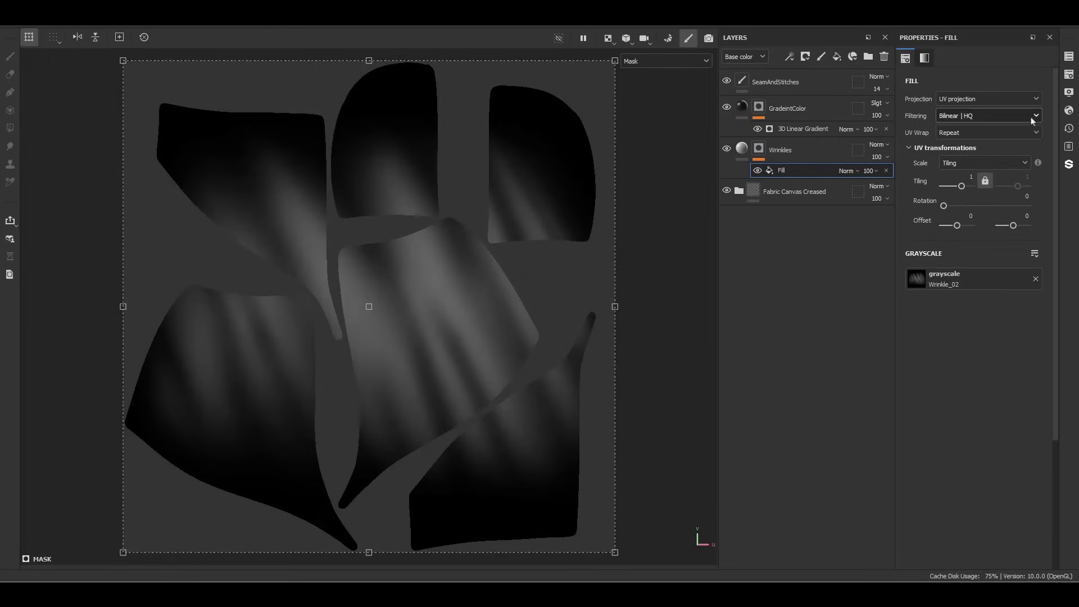
{"action": "left_click", "coordinate": [995, 133]}
{"action": "left_click", "coordinate": [971, 148]}
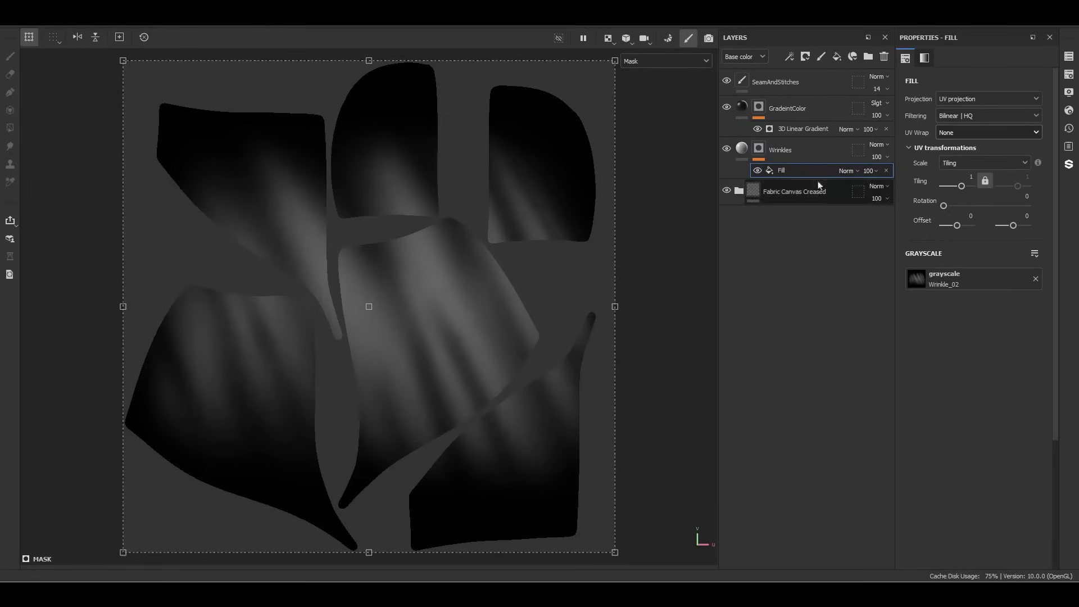
Shrink the wrinkle pattern to a tiling of about 2.29 and place it over the upper-right UV island
{"action": "scroll", "coordinate": [337, 294], "scroll_direction": "down", "scroll_amount": 3}
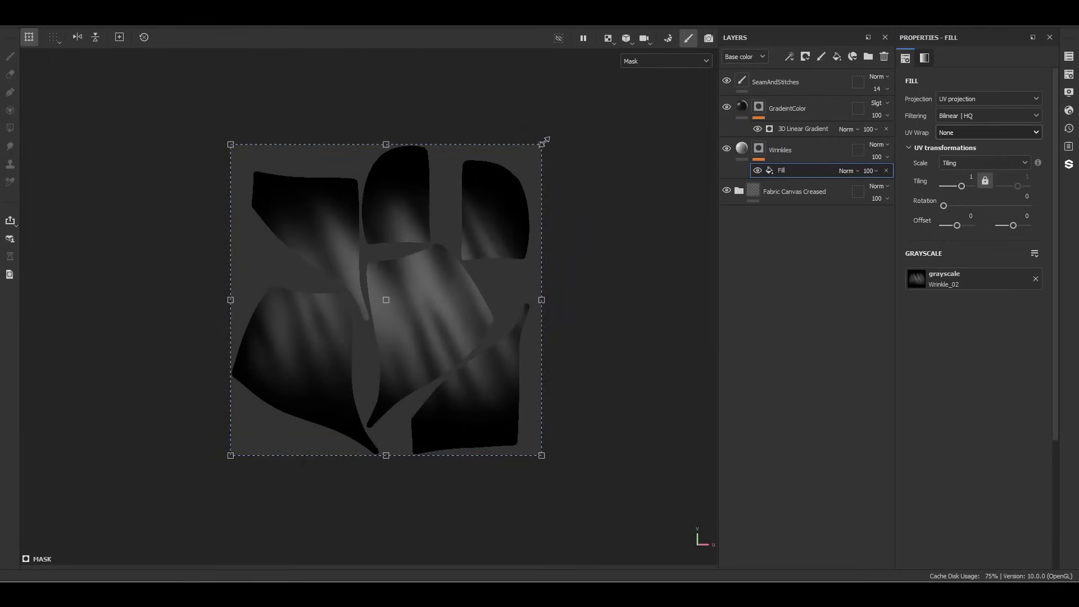
{"action": "left_click_drag", "start_coordinate": [544, 143], "coordinate": [456, 234]}
{"action": "scroll", "coordinate": [398, 325], "scroll_direction": "up", "scroll_amount": 2}
{"action": "left_click_drag", "start_coordinate": [418, 318], "coordinate": [563, 197]}
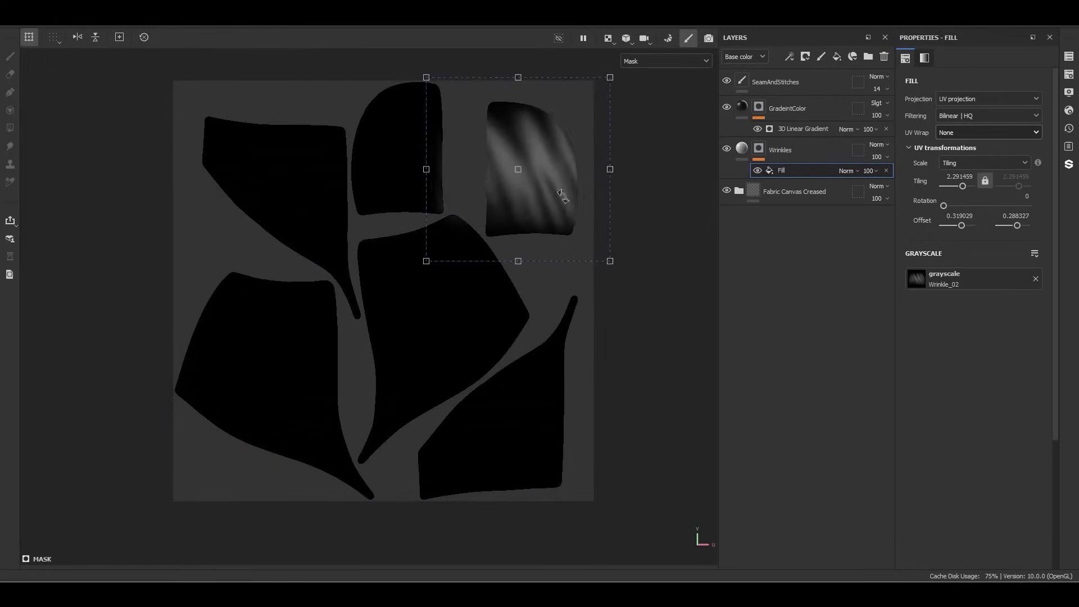
Rotate the wrinkle pattern to about 330 degrees and shrink it to a tiling of about 3.1 on the upper-right UV island
{"action": "left_click_drag", "start_coordinate": [690, 167], "coordinate": [634, 233]}
{"action": "middle_click_drag", "start_coordinate": [545, 198], "coordinate": [520, 316], "text": "alt"}
{"action": "scroll", "coordinate": [520, 316], "scroll_direction": "up", "scroll_amount": 2}
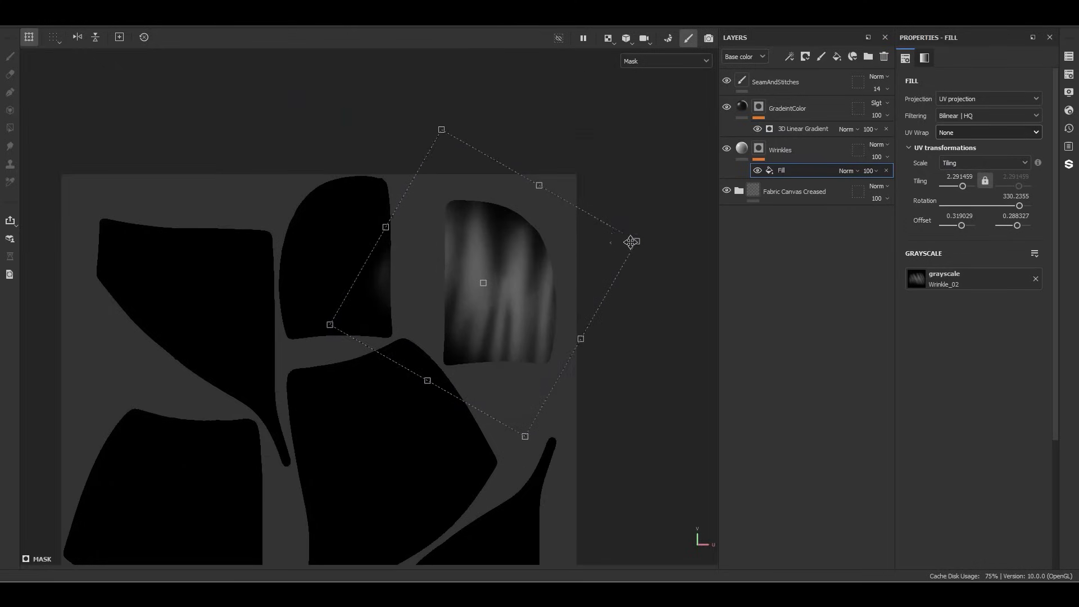
{"action": "left_click_drag", "start_coordinate": [631, 242], "coordinate": [592, 252]}
{"action": "left_click_drag", "start_coordinate": [517, 302], "coordinate": [548, 279]}
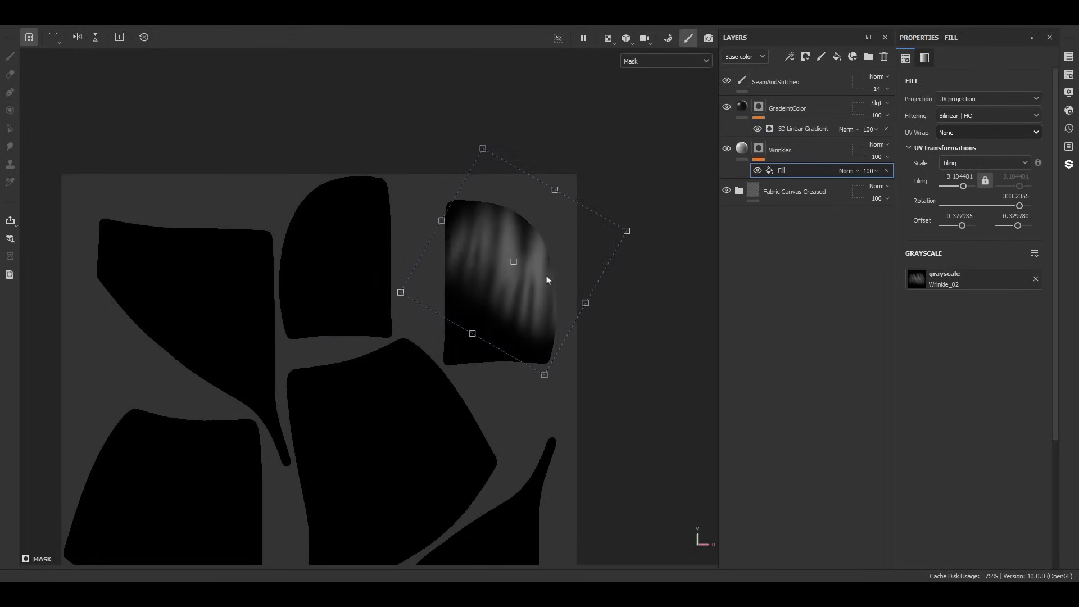
Show 3D and 2D views together and refit the wrinkles over the side panel with rotation about 320.6 and tiling about 2.44
{"action": "key", "text": "F1"}
{"action": "left_click_drag", "start_coordinate": [253, 343], "coordinate": [133, 328], "text": "alt"}
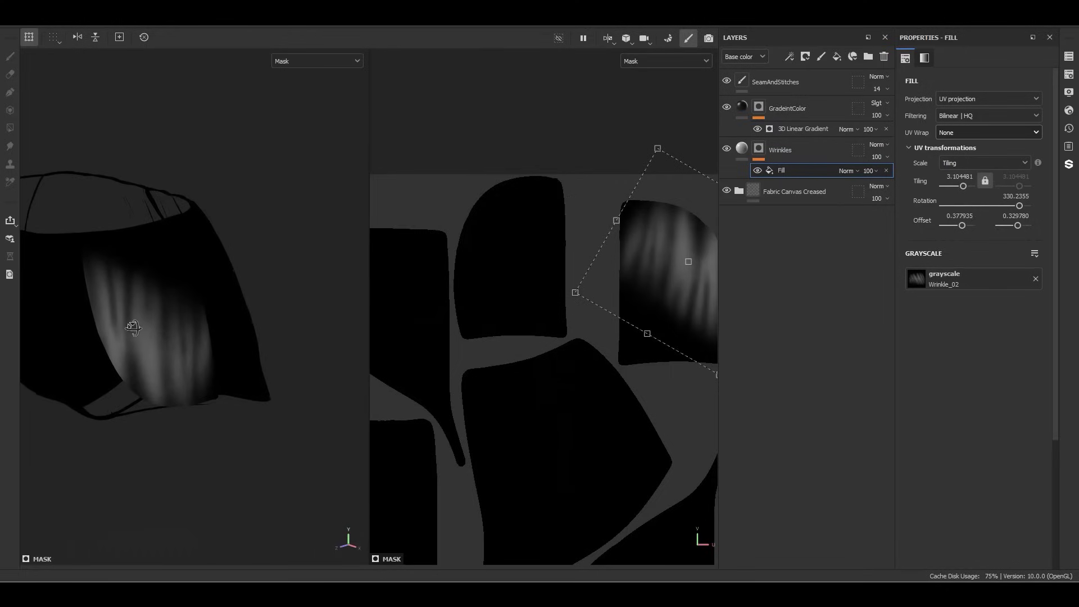
{"action": "middle_click_drag", "start_coordinate": [658, 234], "coordinate": [613, 251], "text": "alt"}
{"action": "left_click_drag", "start_coordinate": [644, 281], "coordinate": [649, 248]}
{"action": "left_click_drag", "start_coordinate": [687, 191], "coordinate": [686, 214]}
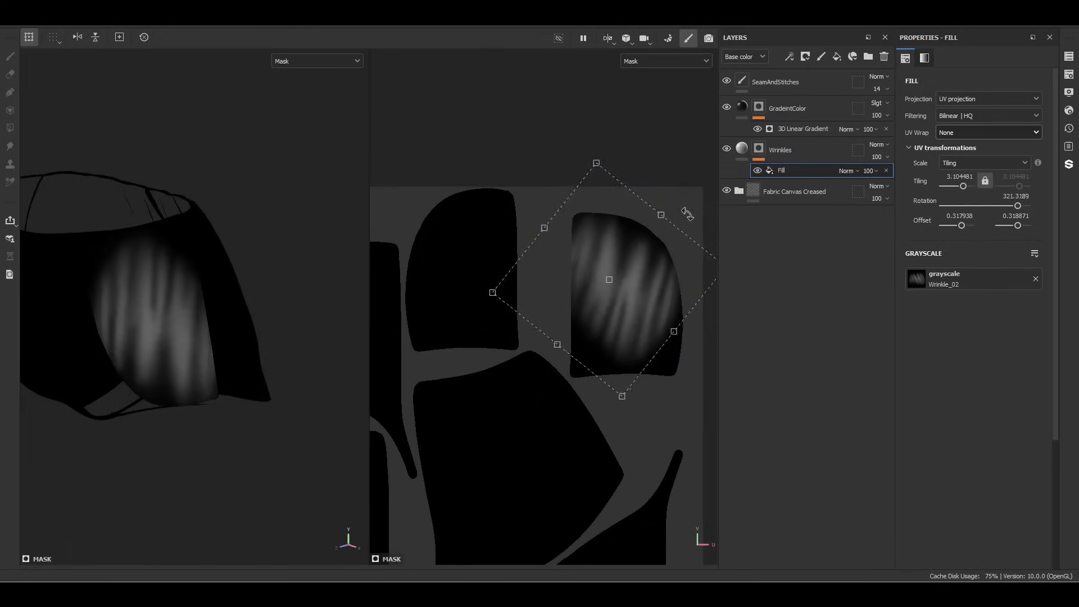
{"action": "left_click_drag", "start_coordinate": [628, 304], "coordinate": [650, 315]}
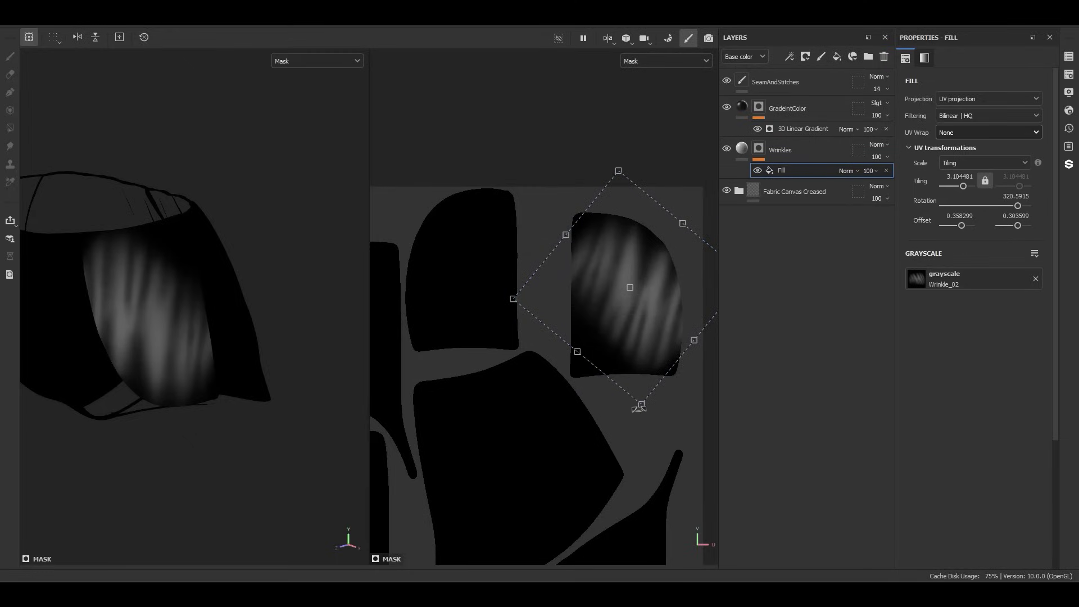
{"action": "left_click_drag", "start_coordinate": [640, 406], "coordinate": [655, 378]}
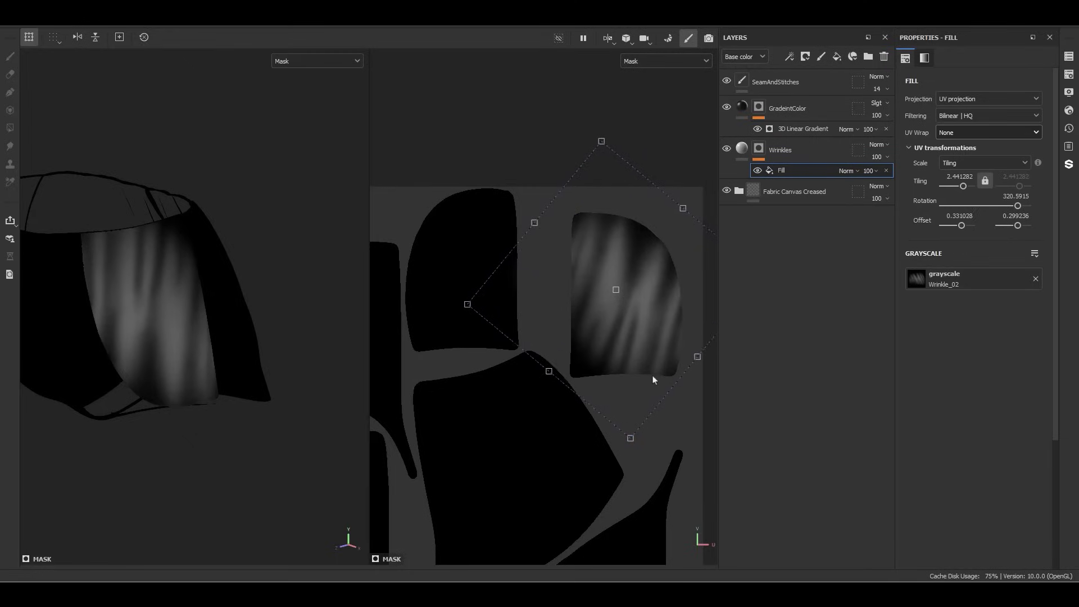
Return to the material display, inspect the side panel up close and set the Wrinkles layer's height to 1
{"action": "left_click", "coordinate": [729, 159]}
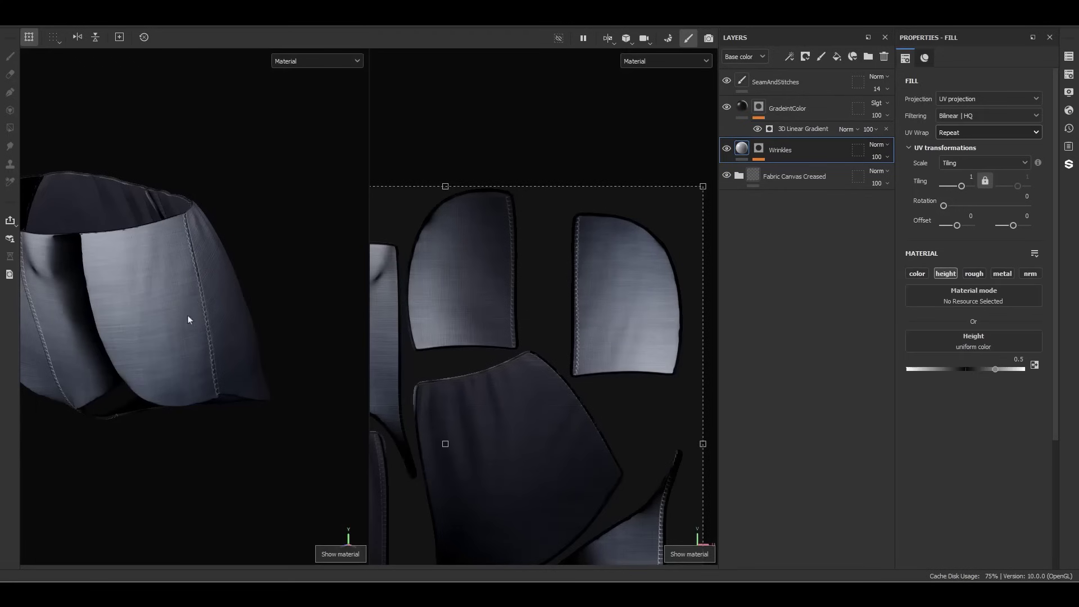
{"action": "middle_click_drag", "start_coordinate": [193, 315], "coordinate": [247, 296], "text": "alt"}
{"action": "right_click_drag", "start_coordinate": [247, 296], "coordinate": [296, 489], "text": "alt"}
{"action": "left_click_drag", "start_coordinate": [296, 489], "coordinate": [284, 416], "text": "alt"}
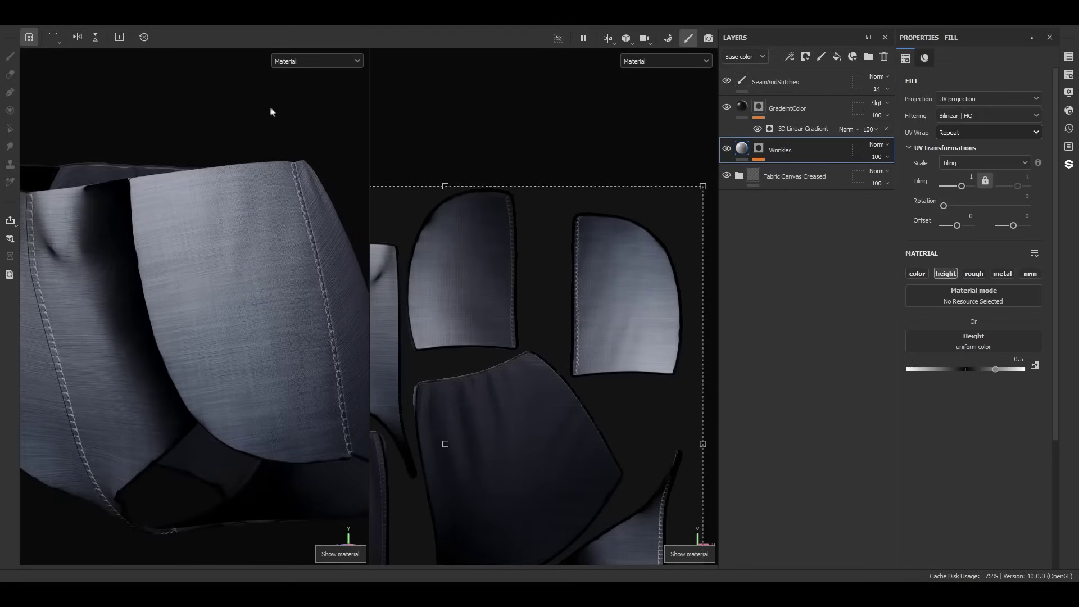
{"action": "left_click", "coordinate": [1022, 370]}
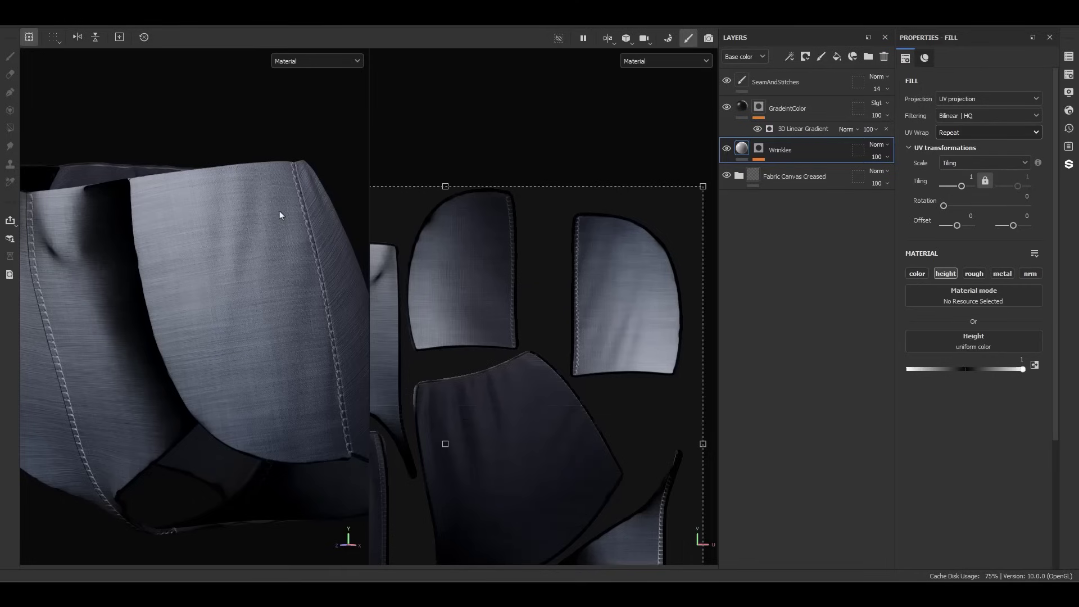
Add a paint layer named Effect above SeamAndStitches and set its blending mode to Passthrough
{"action": "left_click", "coordinate": [839, 77]}
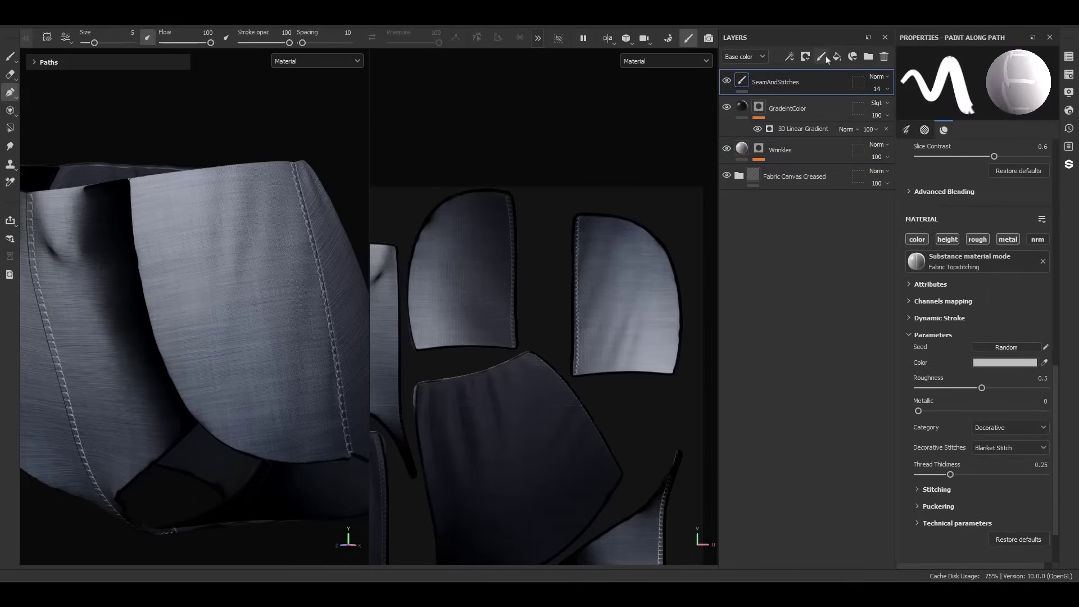
{"action": "left_click", "coordinate": [822, 57]}
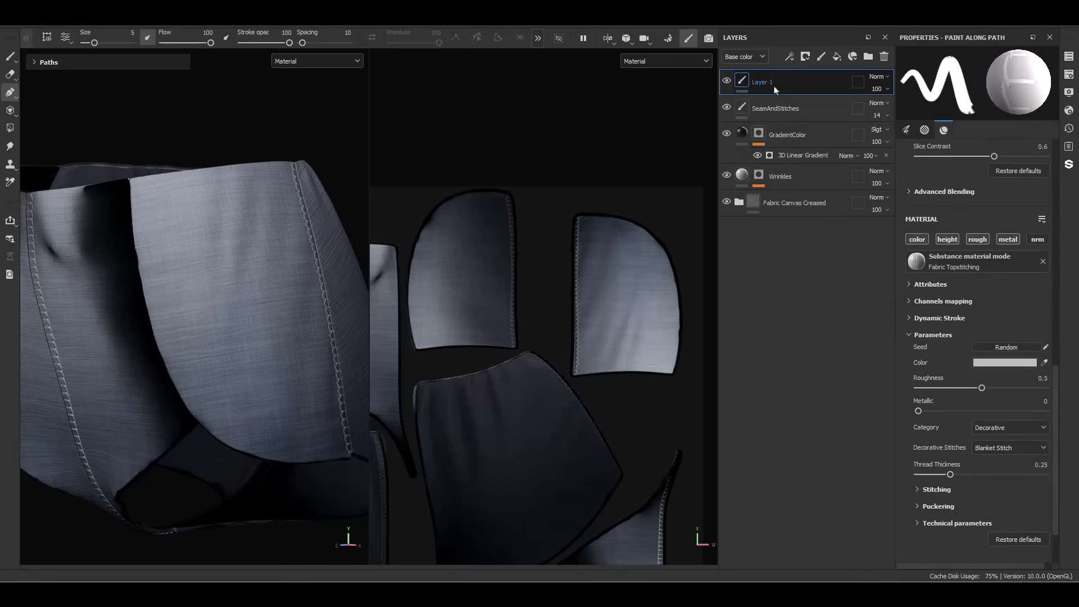
{"action": "double_click", "coordinate": [775, 85]}
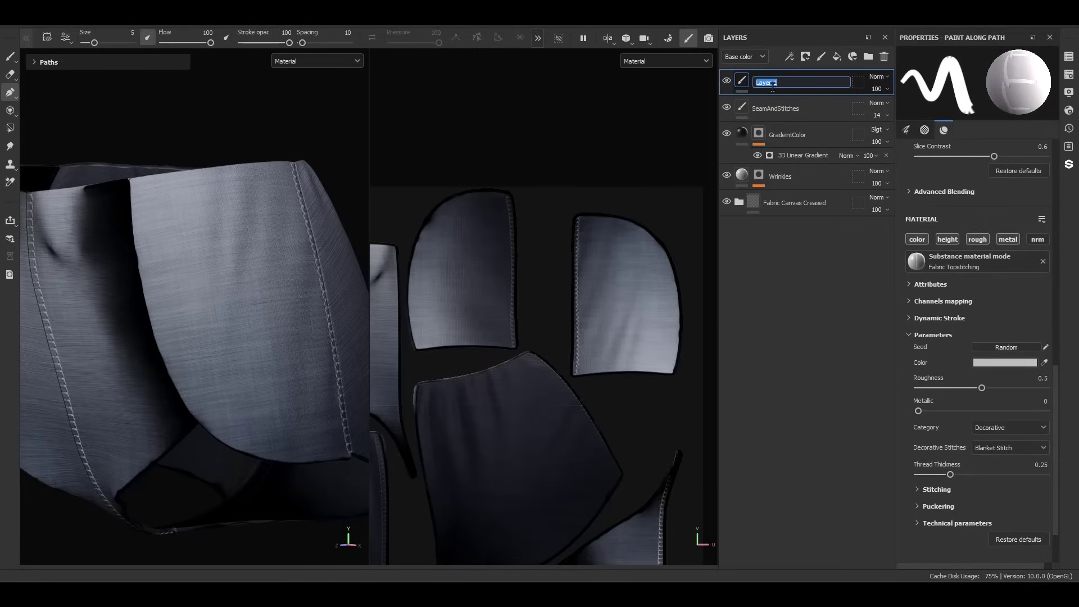
{"action": "type", "text": "Effect"}
{"action": "key", "text": "Return"}
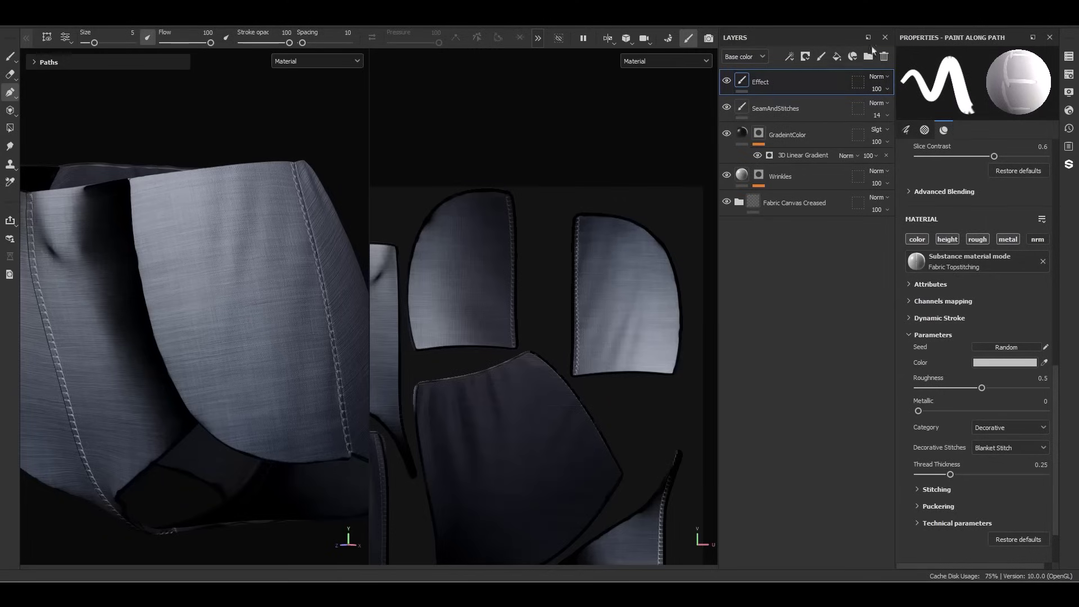
{"action": "left_click", "coordinate": [878, 77]}
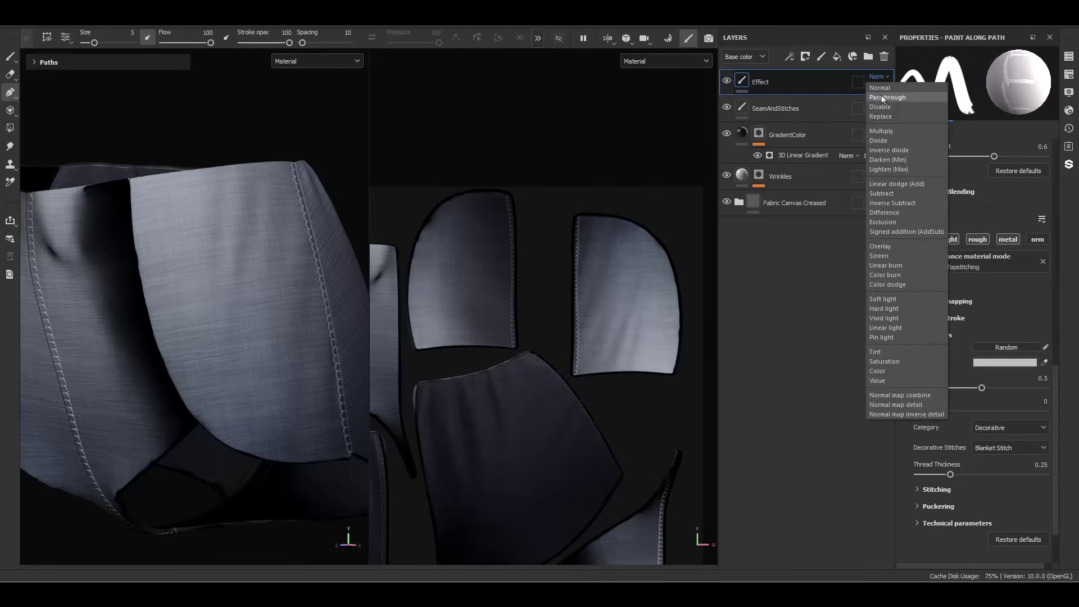
{"action": "left_click", "coordinate": [882, 98]}
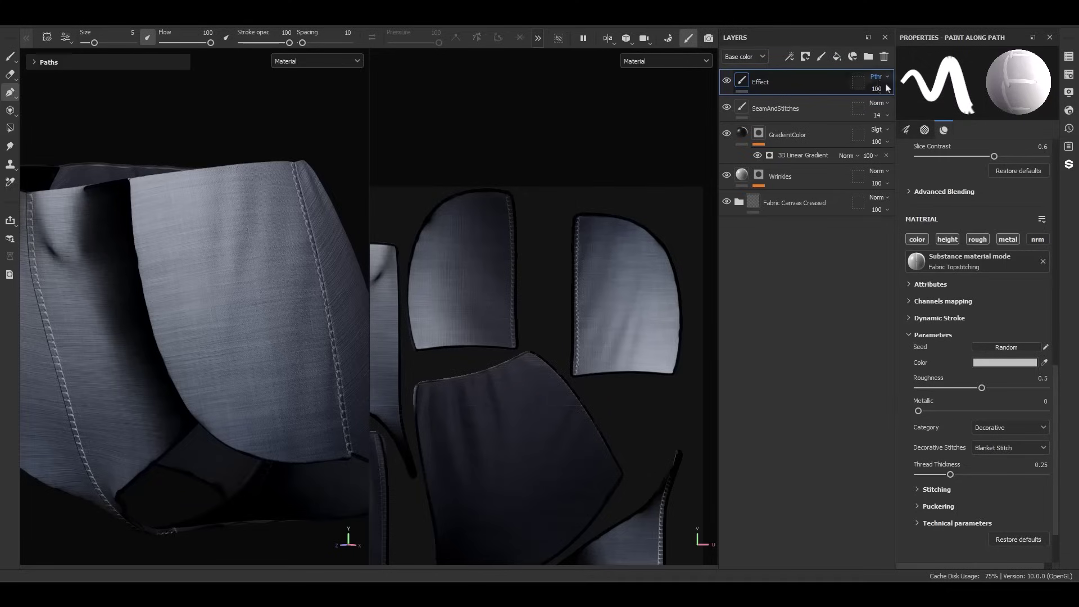
Add a Height To Normal filter to the Effect layer, with world units disabled and normal intensity 20.37
{"action": "right_click", "coordinate": [793, 90]}
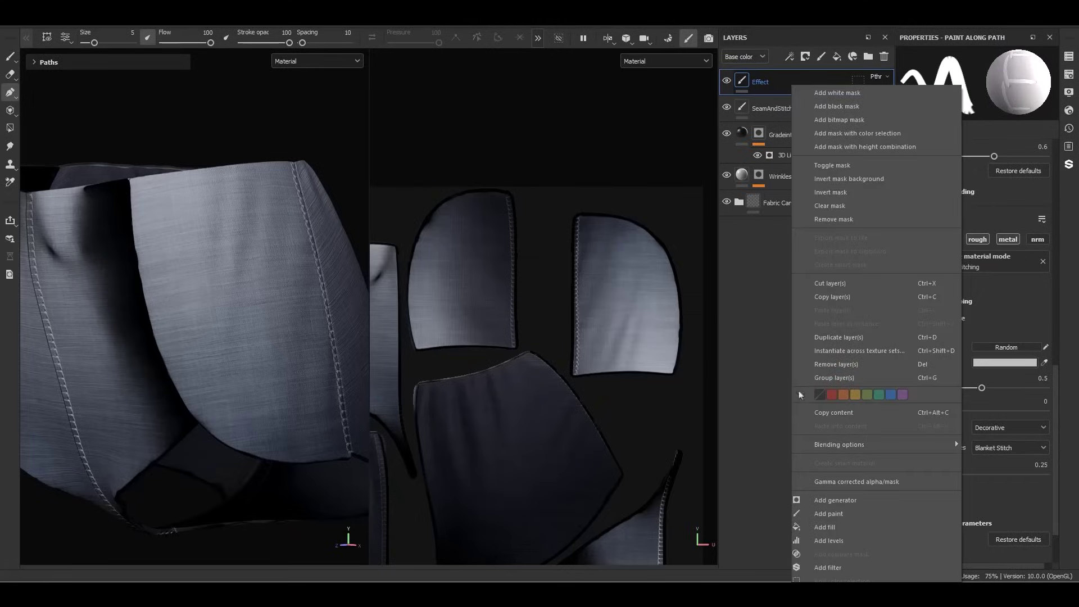
{"action": "left_click", "coordinate": [808, 568]}
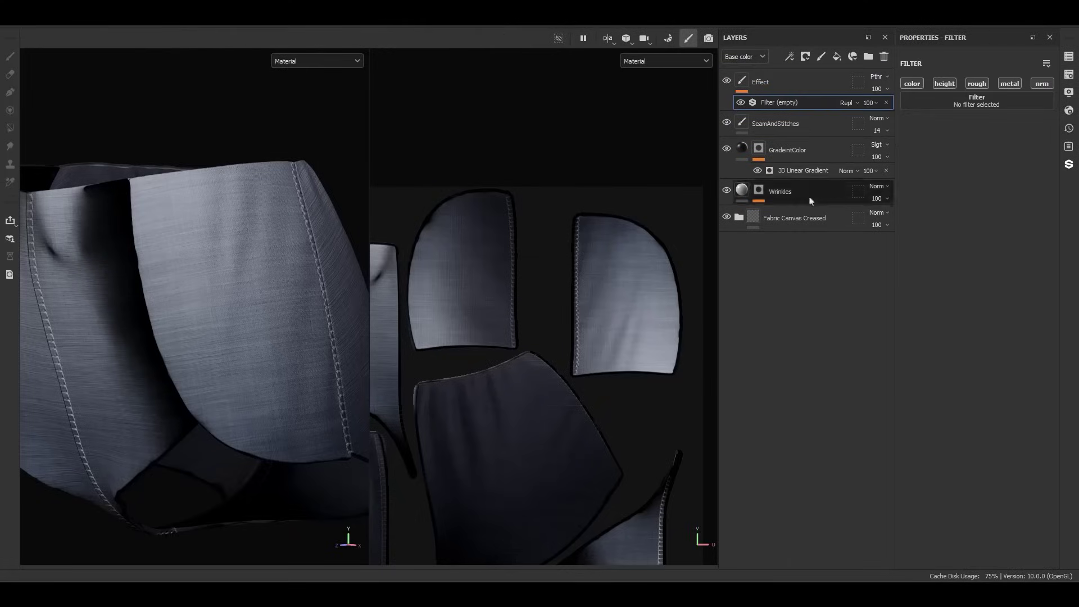
{"action": "left_click", "coordinate": [951, 102]}
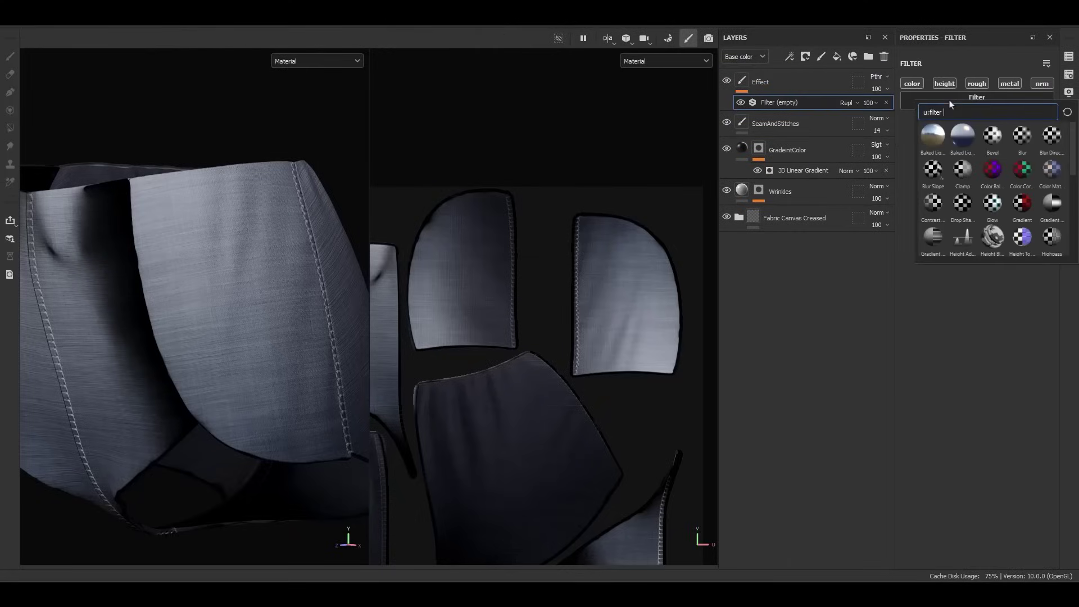
{"action": "left_click", "coordinate": [1023, 239]}
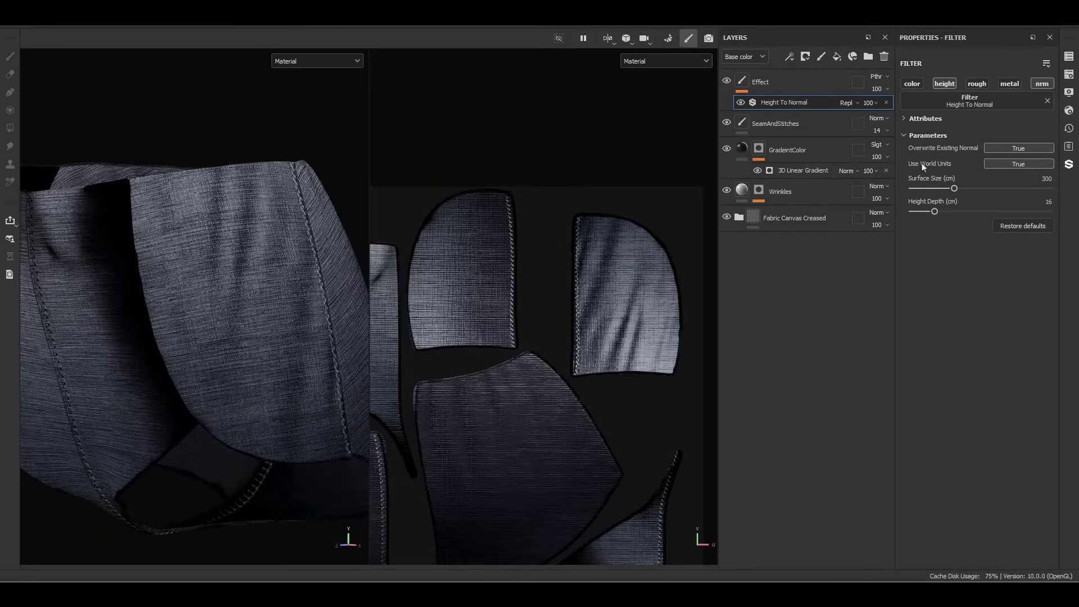
{"action": "left_click", "coordinate": [1005, 168]}
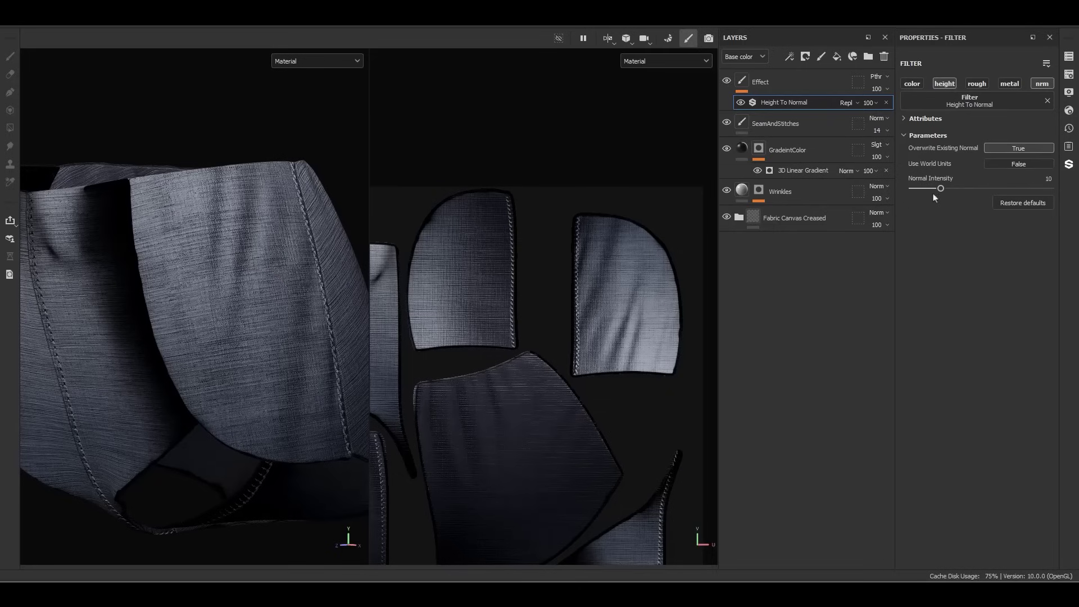
{"action": "left_click_drag", "start_coordinate": [940, 189], "coordinate": [969, 194]}
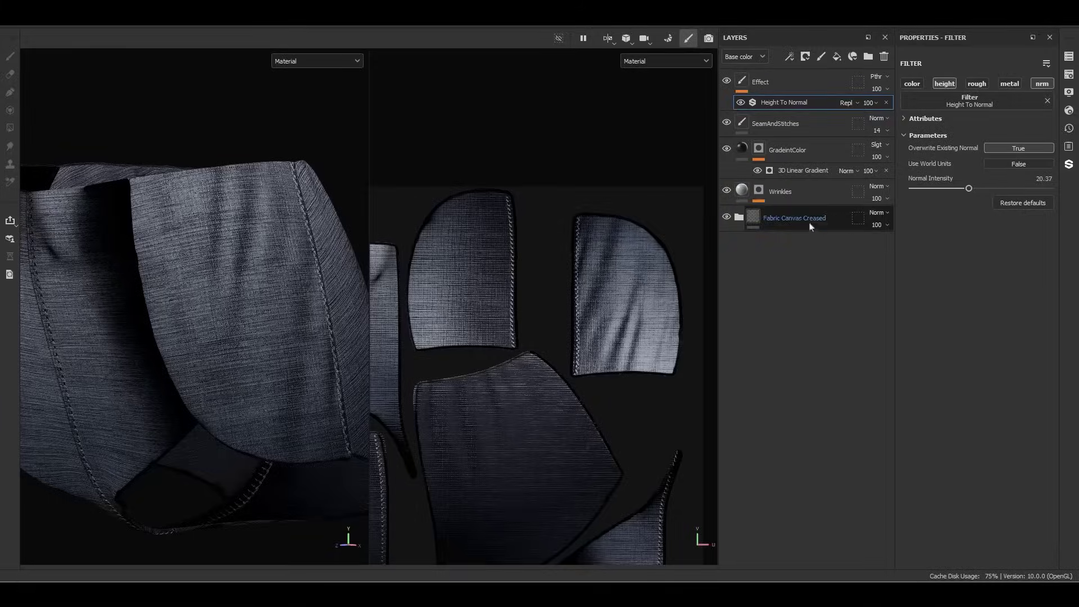
Temporarily hide the Fabric Canvas Creased layer and compare the wrinkles with the Height To Normal filter on and off
{"action": "left_click", "coordinate": [726, 217]}
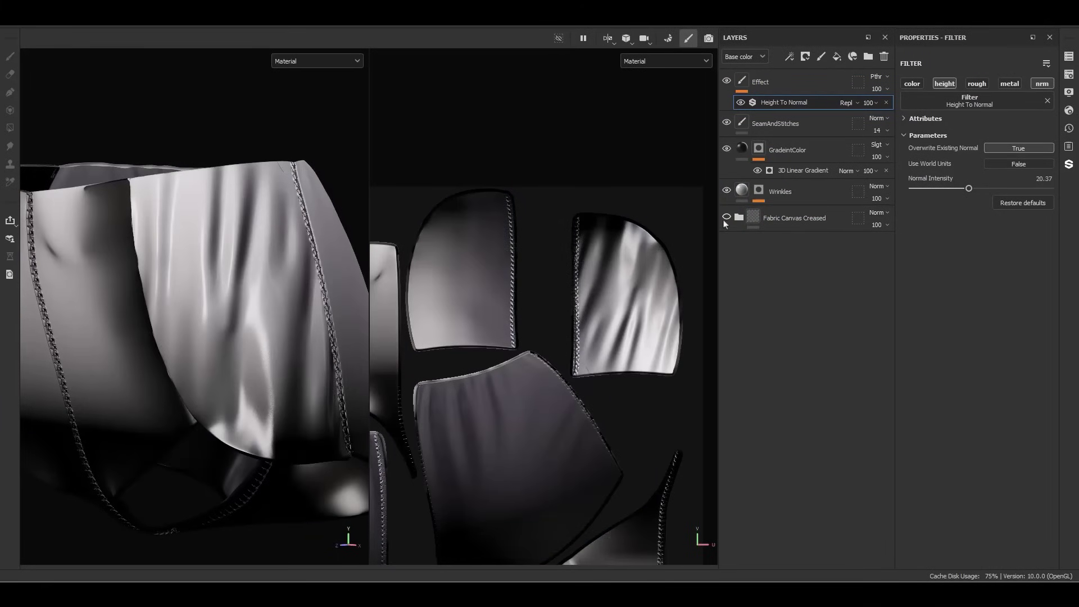
{"action": "left_click_drag", "start_coordinate": [364, 273], "coordinate": [186, 248], "text": "alt"}
{"action": "left_click", "coordinate": [741, 102]}
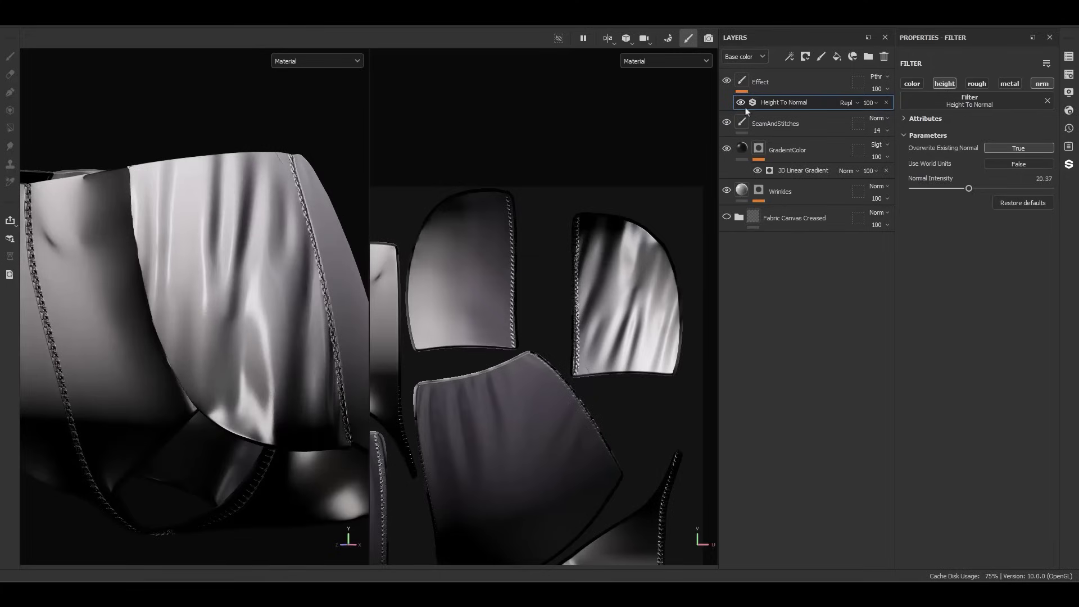
{"action": "left_click", "coordinate": [746, 108]}
{"action": "left_click", "coordinate": [746, 108]}
{"action": "left_click", "coordinate": [745, 108]}
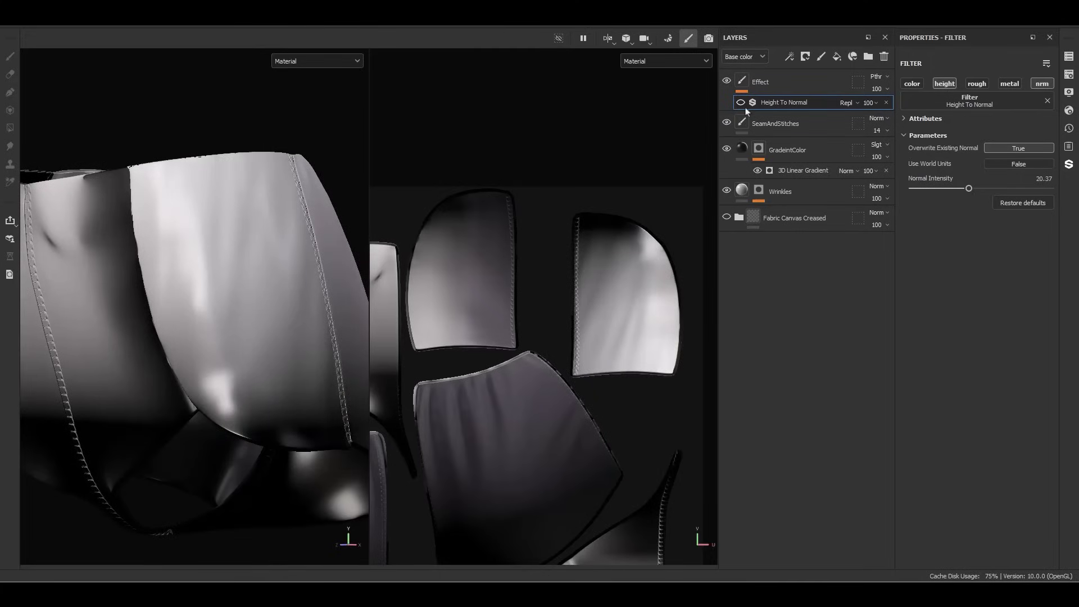
{"action": "left_click", "coordinate": [745, 108]}
{"action": "left_click", "coordinate": [745, 108]}
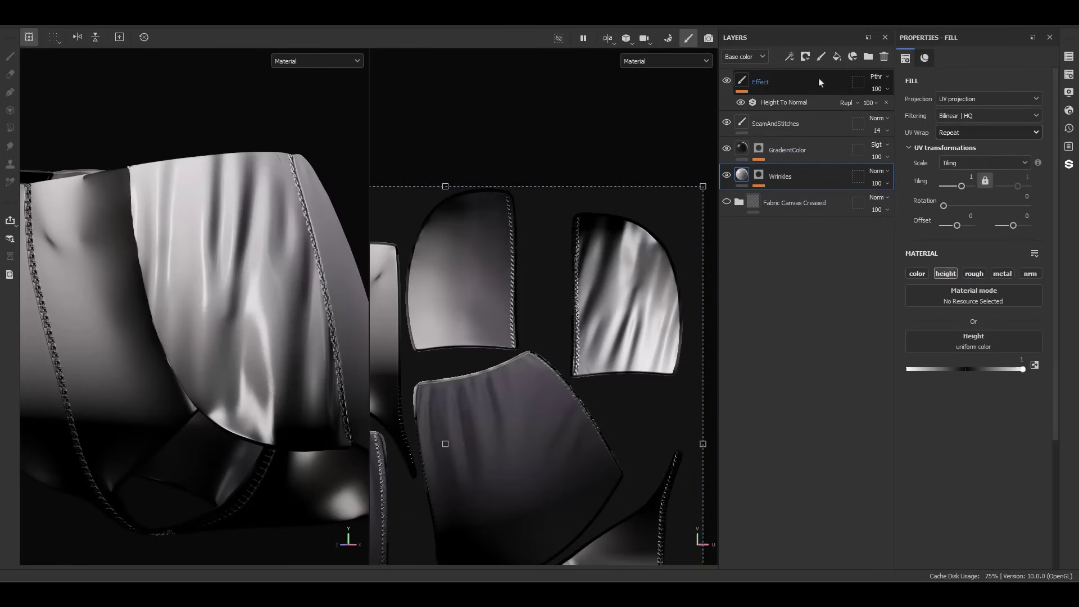
{"action": "left_click", "coordinate": [727, 202]}
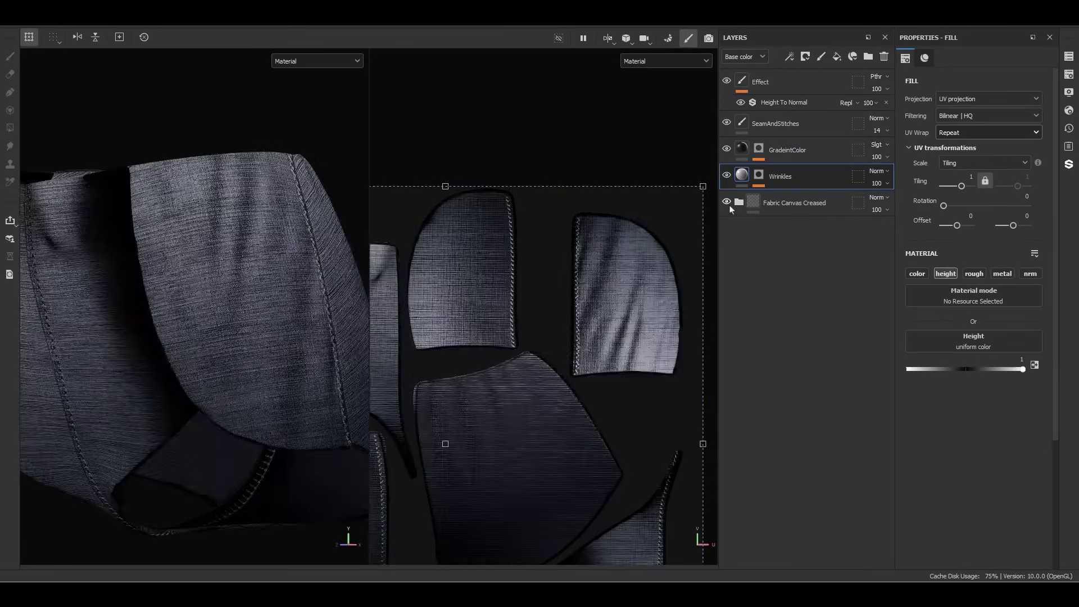
Move the Effect and Wrinkles layers together beneath Fabric Canvas Creased and select the Height To Normal filter
{"action": "left_click", "coordinate": [790, 87], "text": "ctrl"}
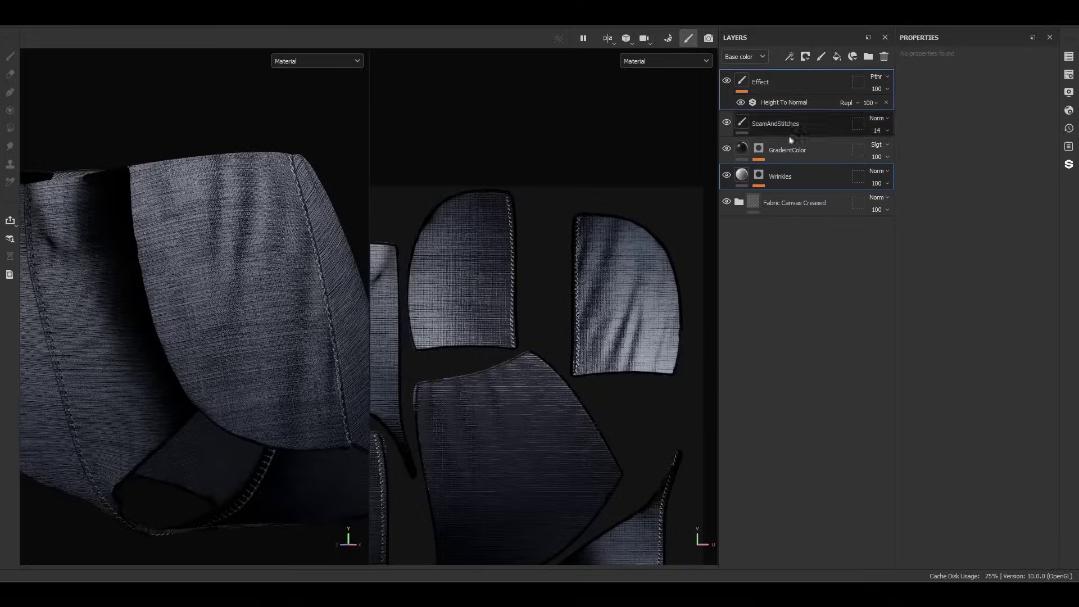
{"action": "left_click_drag", "start_coordinate": [816, 87], "coordinate": [801, 212]}
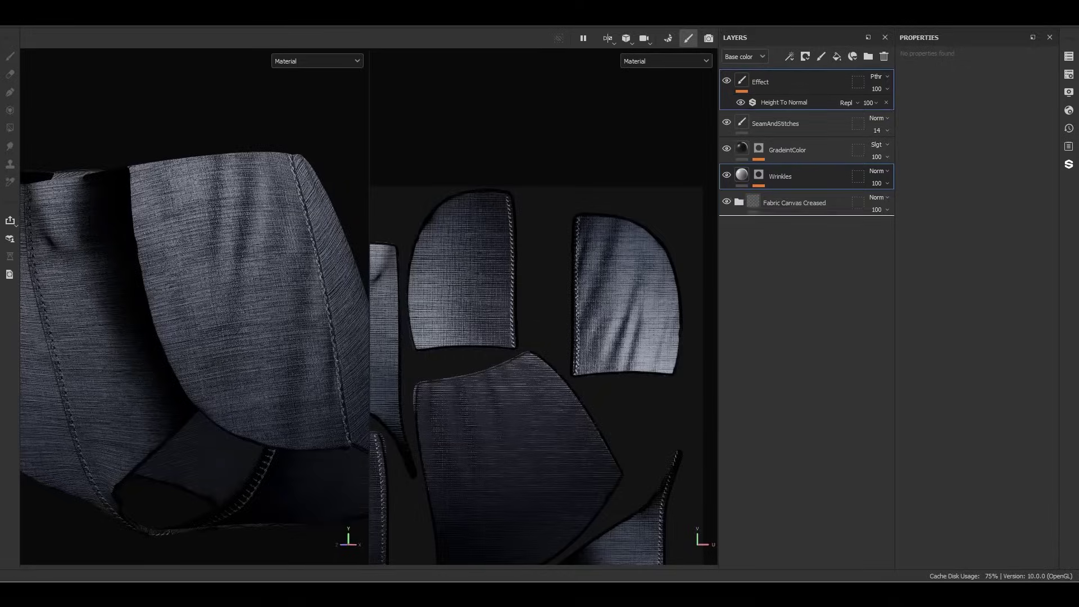
{"action": "left_click", "coordinate": [787, 182]}
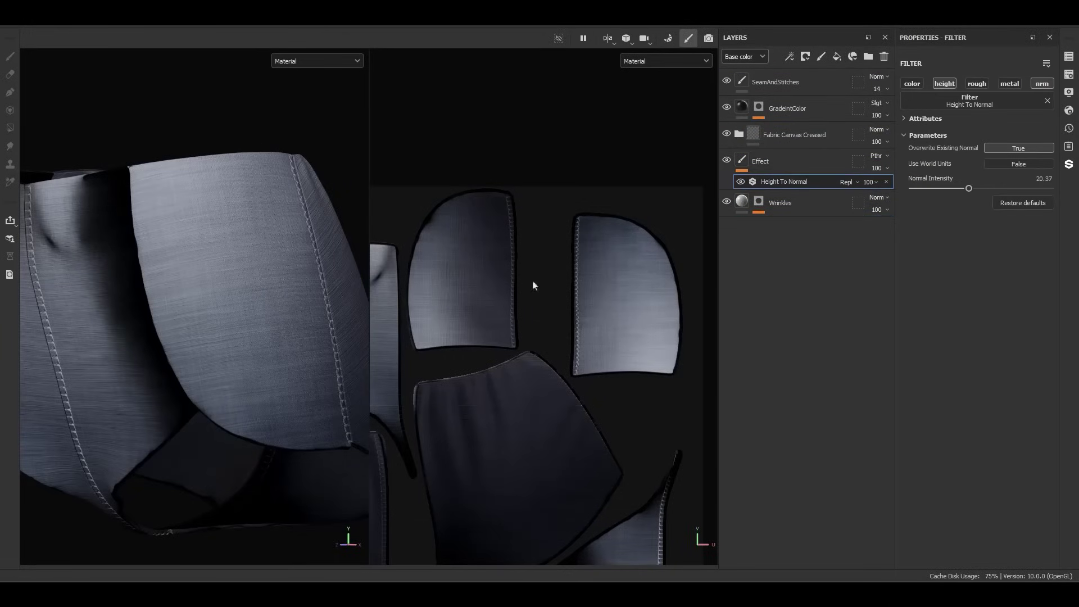
Set the Fabric Canvas Creased layer's blending mode to Linear dodge (Add) for the Height channel
{"action": "left_click", "coordinate": [738, 59]}
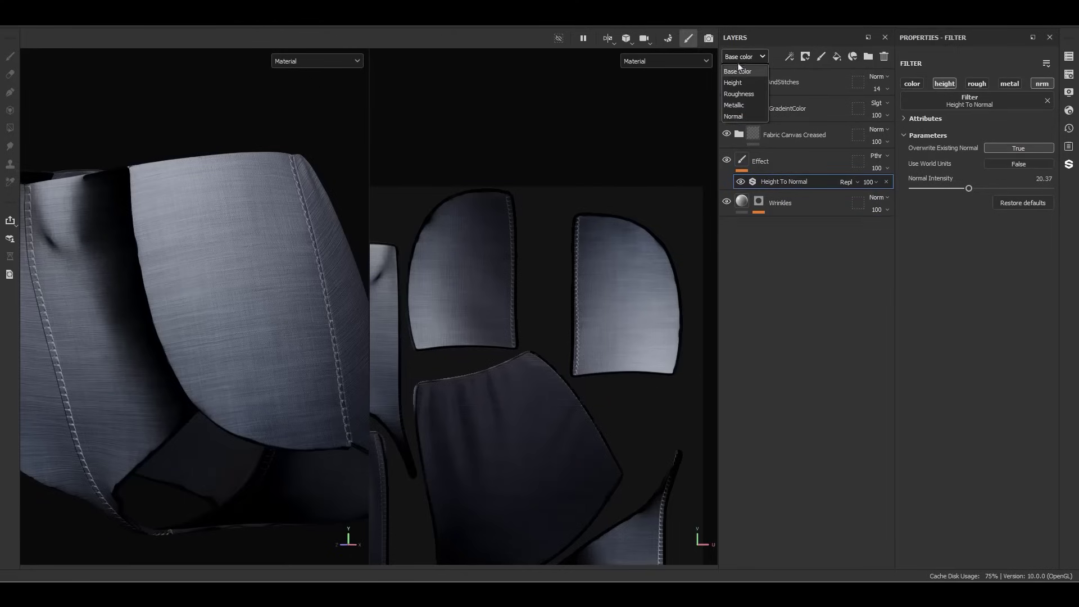
{"action": "left_click", "coordinate": [733, 83]}
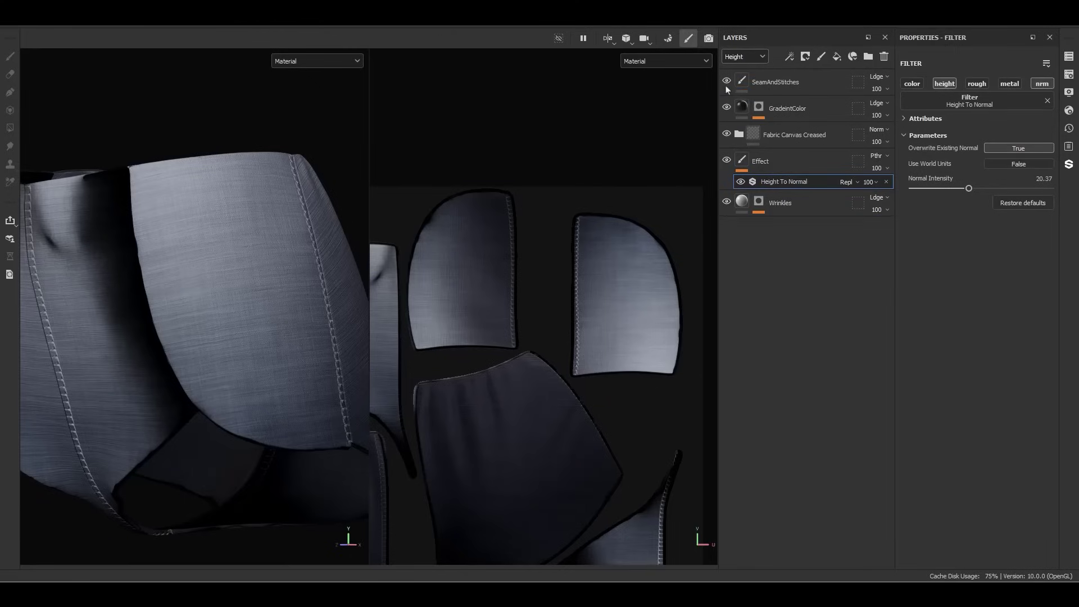
{"action": "left_click", "coordinate": [878, 130]}
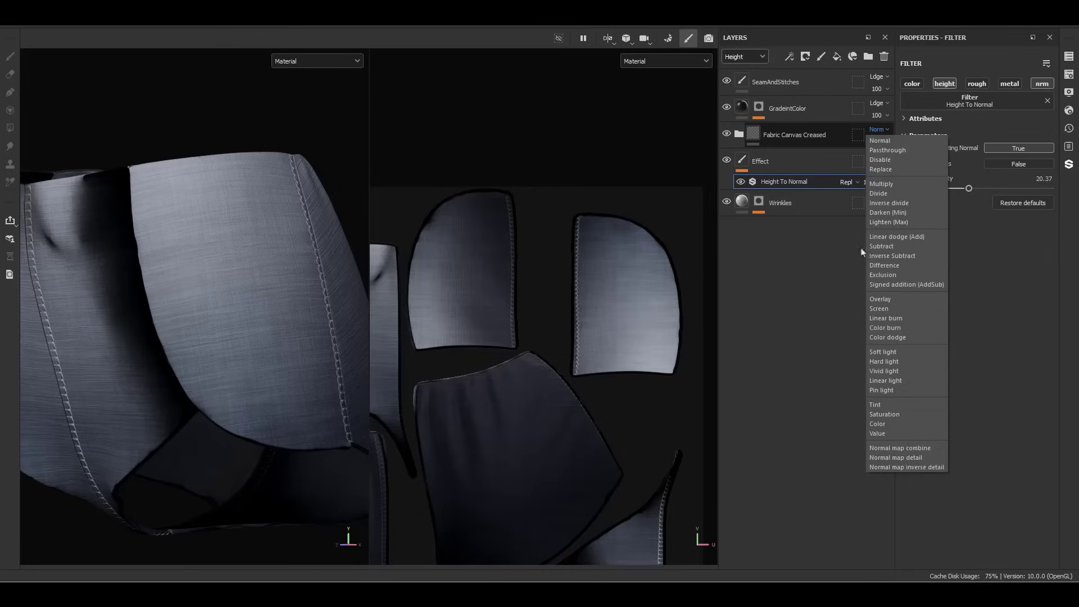
{"action": "left_click", "coordinate": [908, 237]}
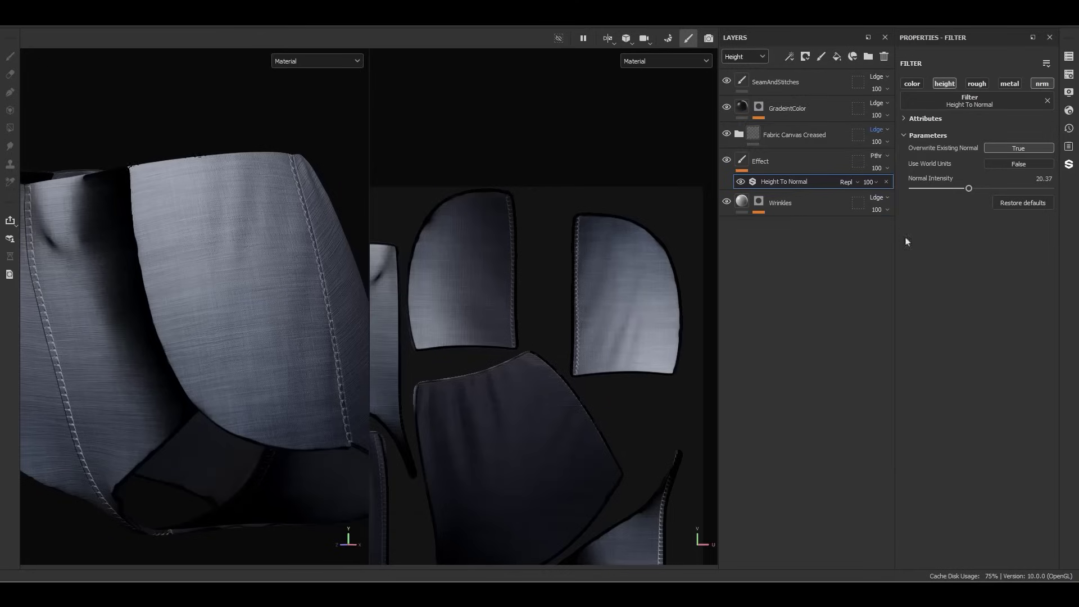
Set the Fabric Canvas Creased layer's blending mode to Normal map combine for the Normal channel
{"action": "left_click", "coordinate": [748, 55]}
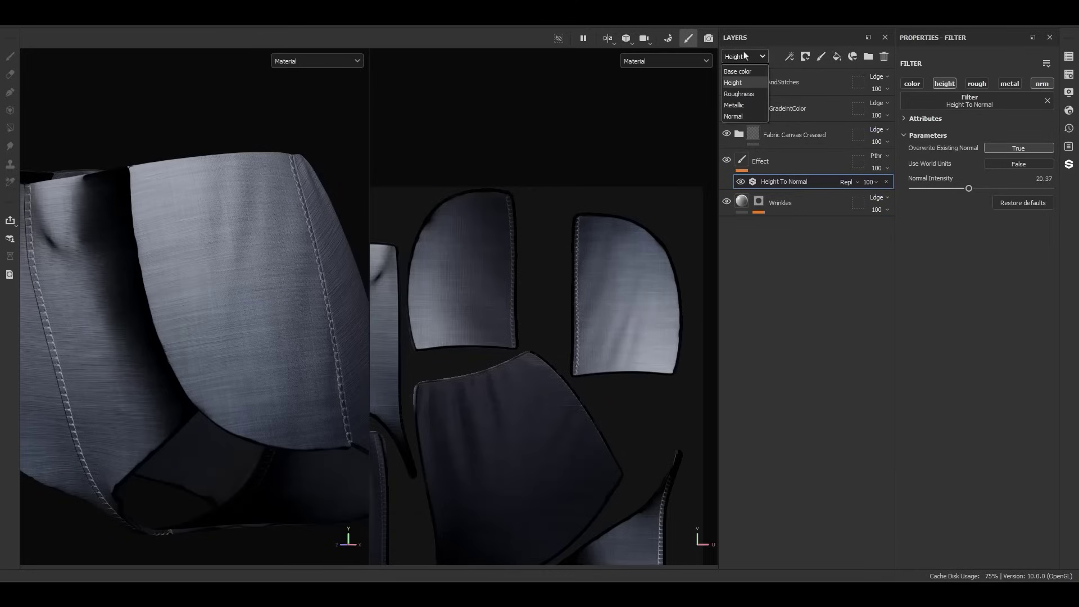
{"action": "left_click", "coordinate": [739, 121]}
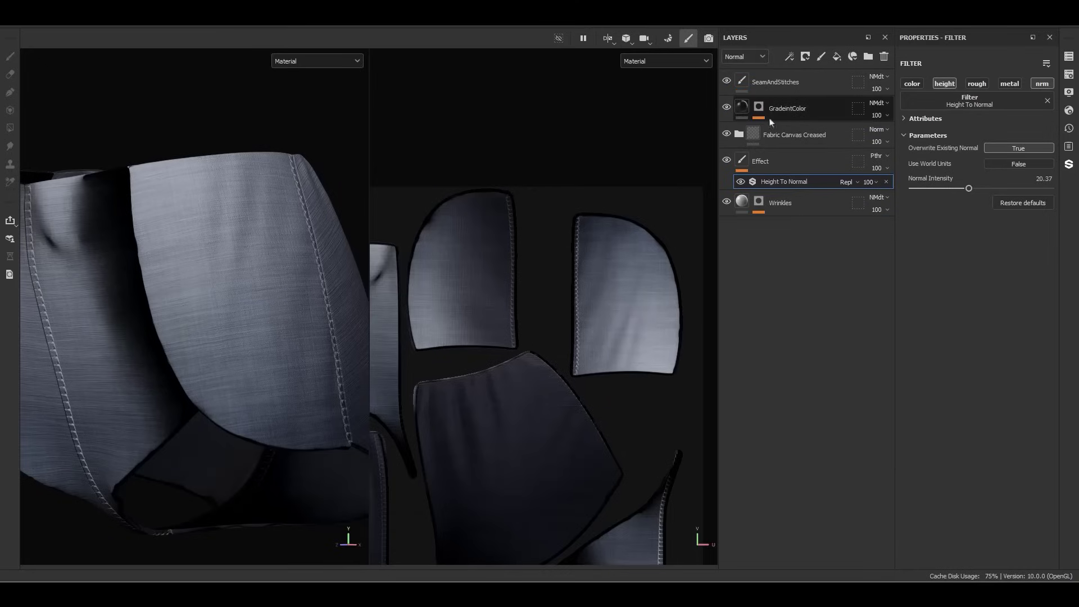
{"action": "left_click", "coordinate": [869, 133]}
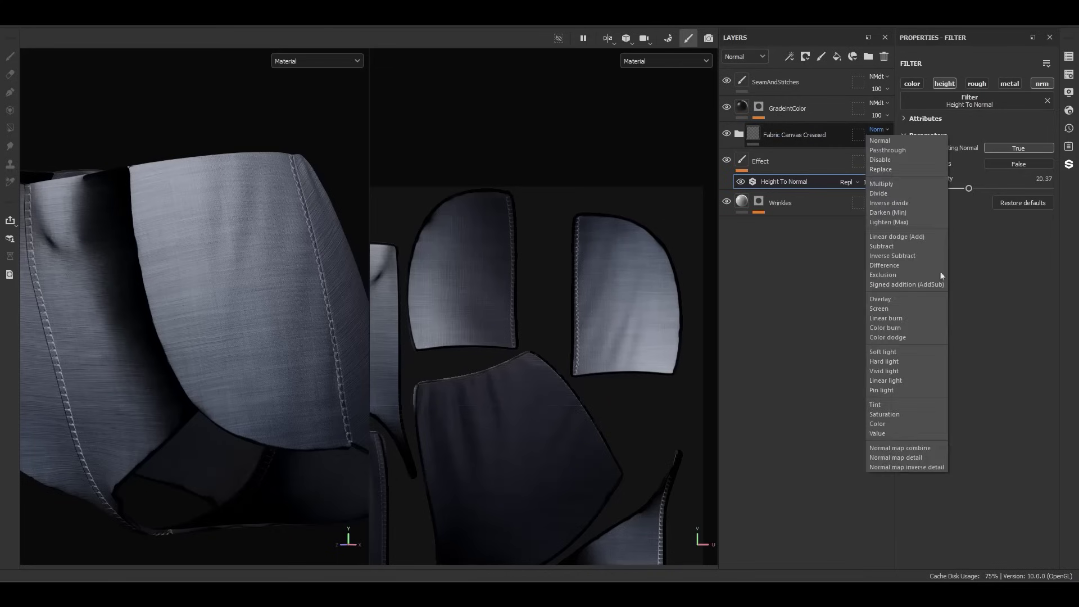
{"action": "left_click", "coordinate": [885, 449]}
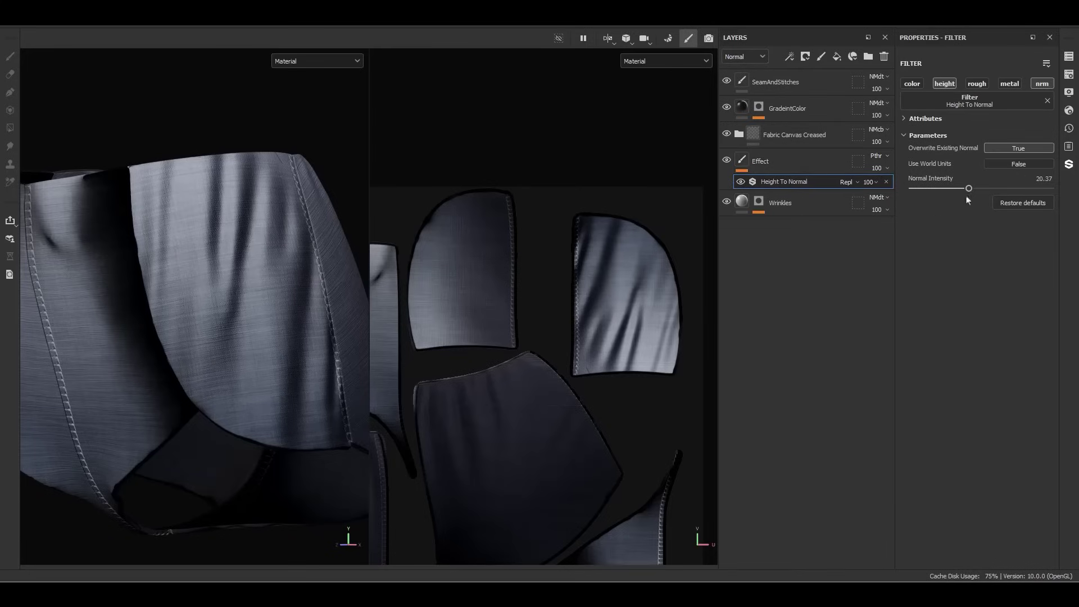
Reduce the Height To Normal filter's normal intensity to 6.38 and check the wrinkles on the whole shorts
{"action": "left_click_drag", "start_coordinate": [968, 189], "coordinate": [932, 189]}
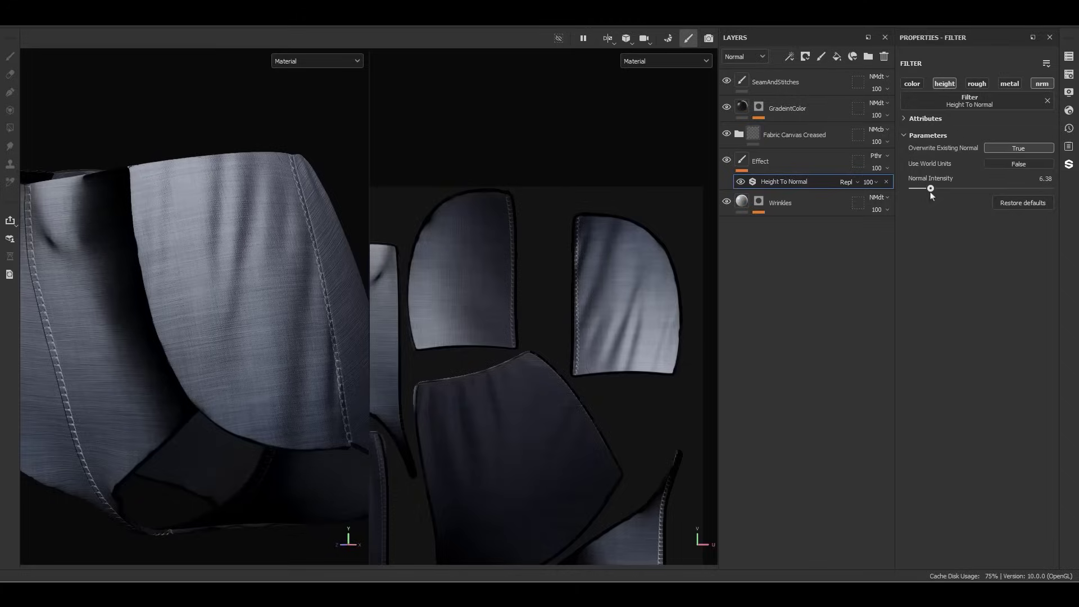
{"action": "scroll", "coordinate": [153, 320], "scroll_direction": "down", "scroll_amount": 5}
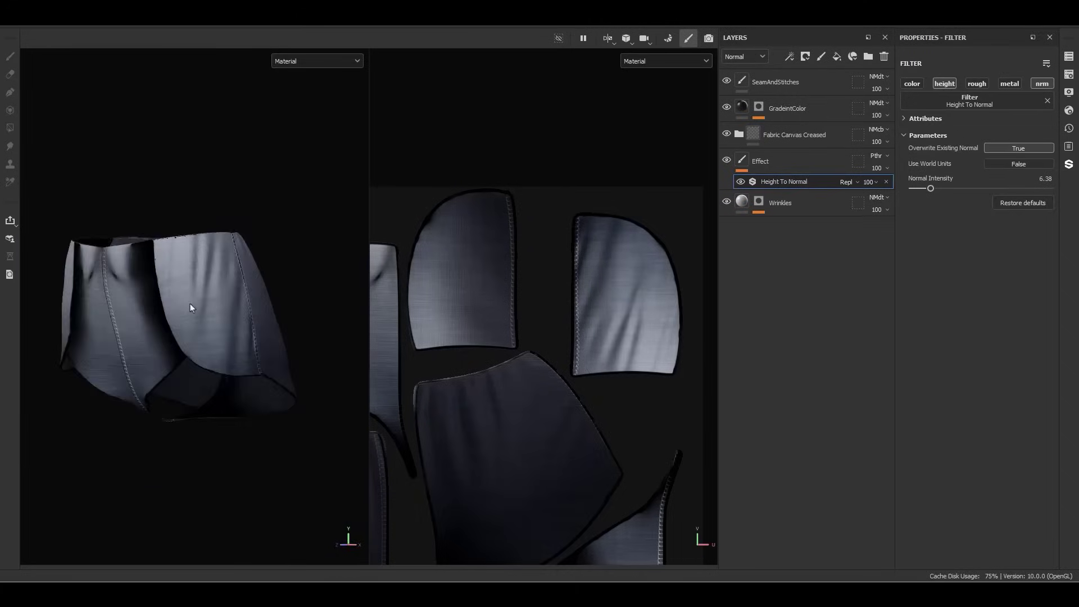
{"action": "left_click_drag", "start_coordinate": [190, 304], "coordinate": [194, 343], "text": "alt"}
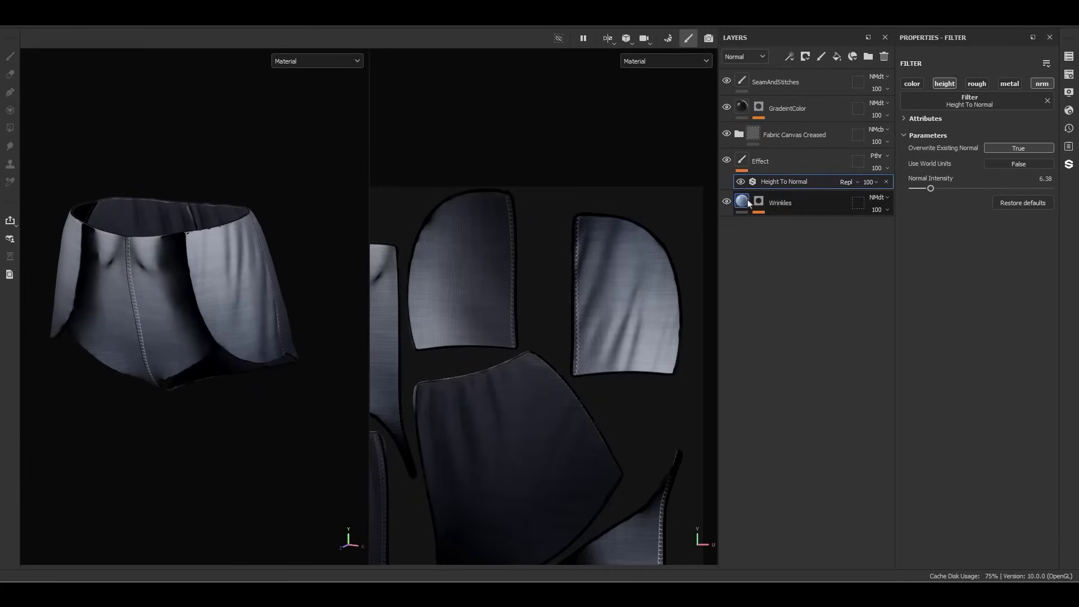
Duplicate the wrinkle fill in the Wrinkles layer's mask and set the copy's blending mode to Linear dodge (Add)
{"action": "left_click", "coordinate": [759, 201]}
{"action": "left_click", "coordinate": [786, 226]}
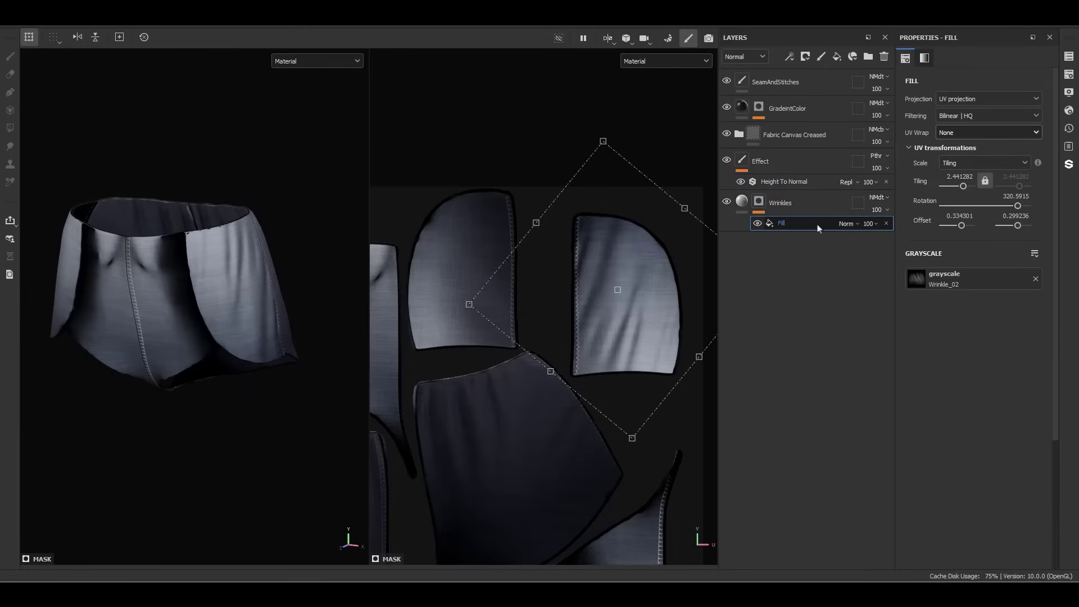
{"action": "left_click", "coordinate": [846, 223]}
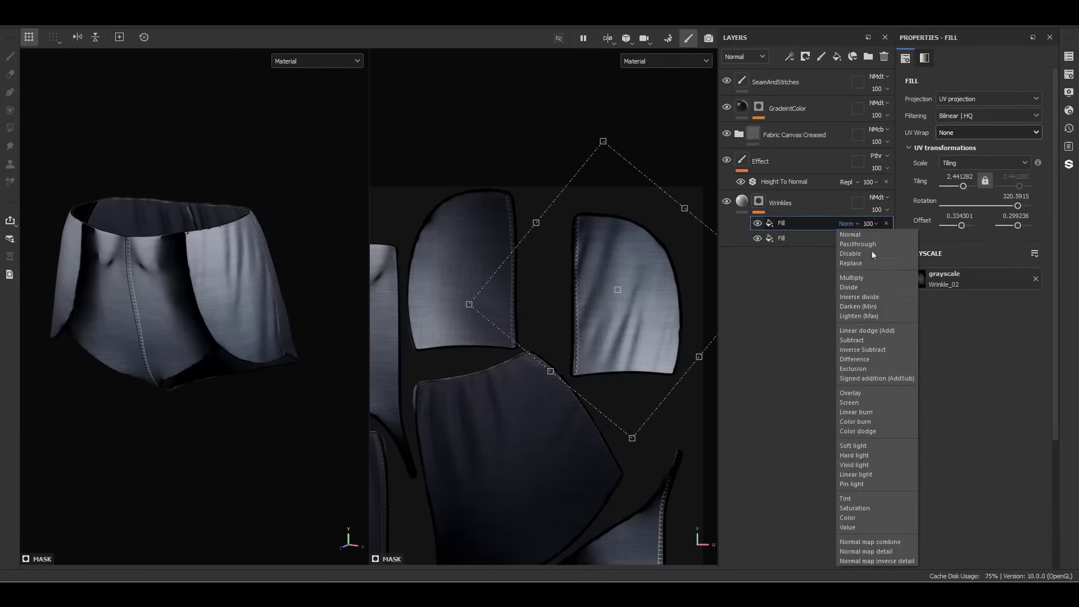
{"action": "left_click", "coordinate": [888, 331]}
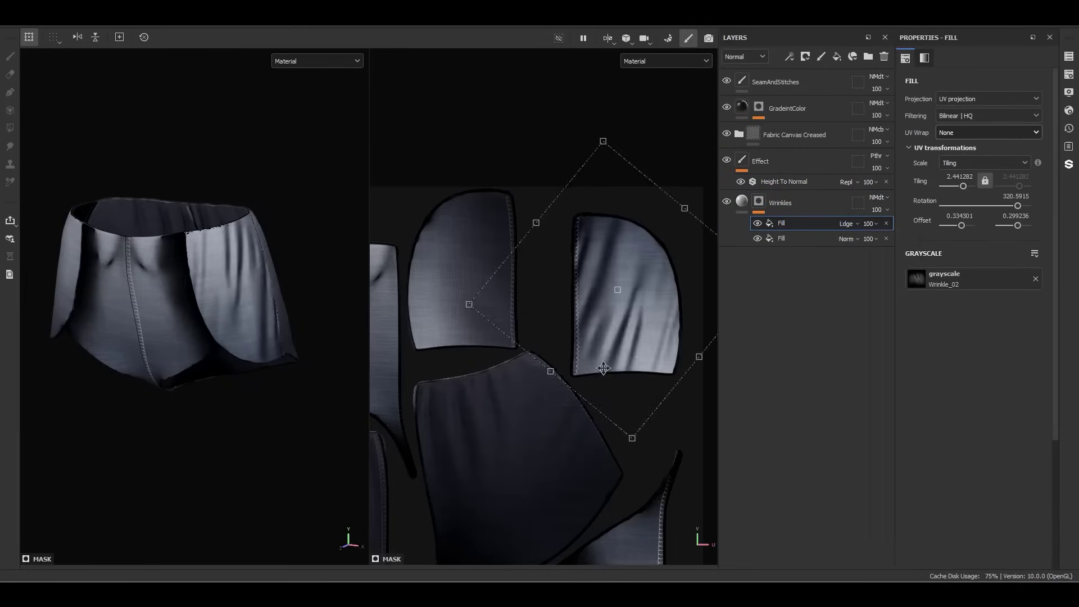
Move the duplicated Wrinkle_02 fill onto the other rounded side panel and rotate it to about 170 degrees
{"action": "left_click_drag", "start_coordinate": [604, 369], "coordinate": [559, 313]}
{"action": "left_click_drag", "start_coordinate": [123, 319], "coordinate": [148, 296], "text": "alt"}
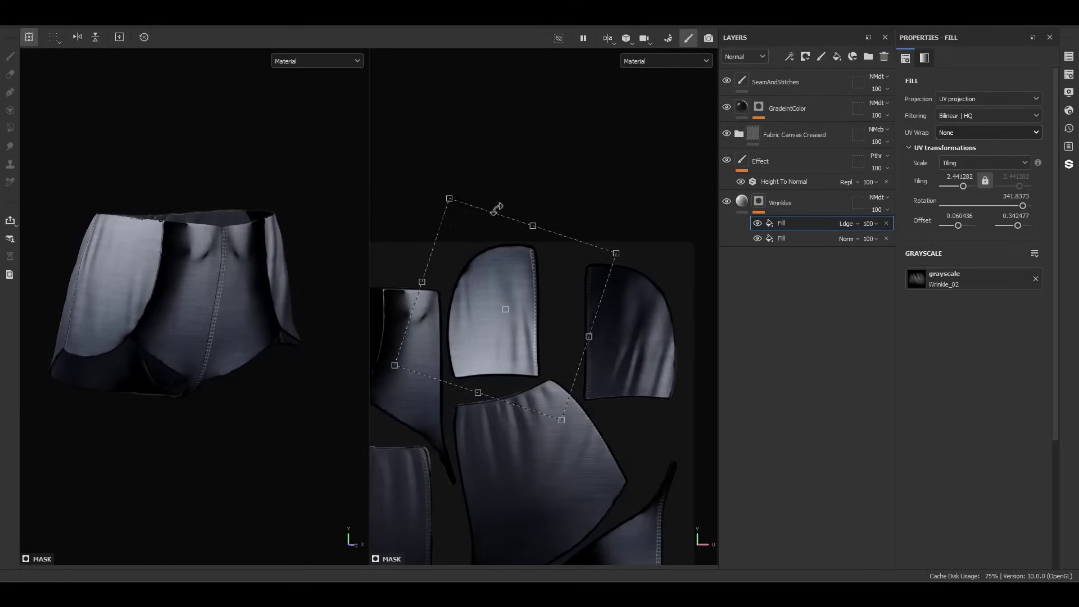
{"action": "left_click_drag", "start_coordinate": [496, 209], "coordinate": [337, 532]}
{"action": "left_click_drag", "start_coordinate": [198, 331], "coordinate": [213, 298], "text": "alt"}
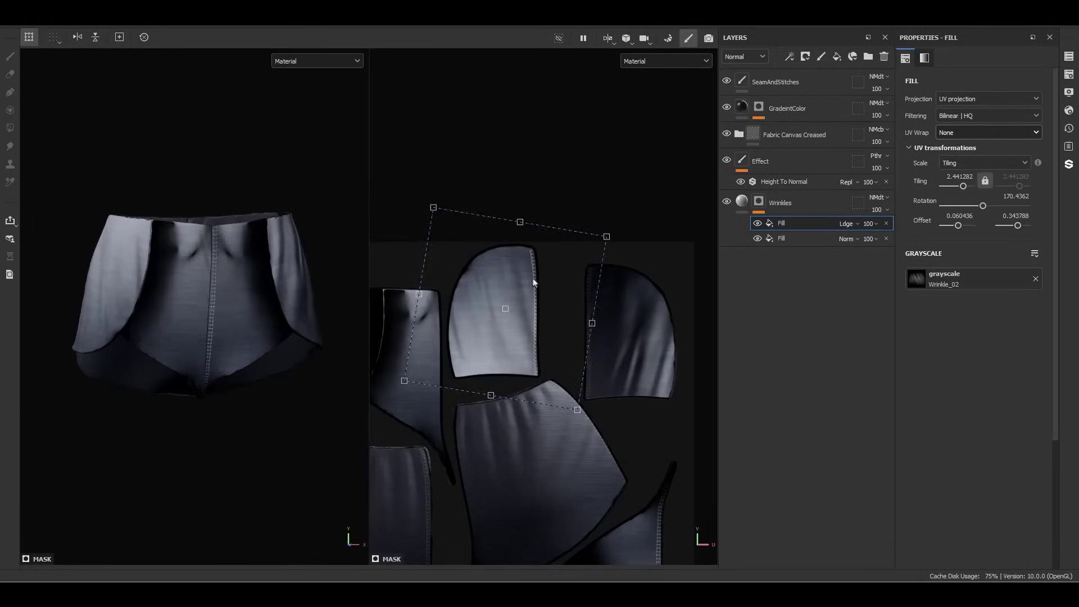
{"action": "scroll", "coordinate": [537, 326], "scroll_direction": "up", "scroll_amount": 2}
{"action": "left_click_drag", "start_coordinate": [518, 381], "coordinate": [519, 357]}
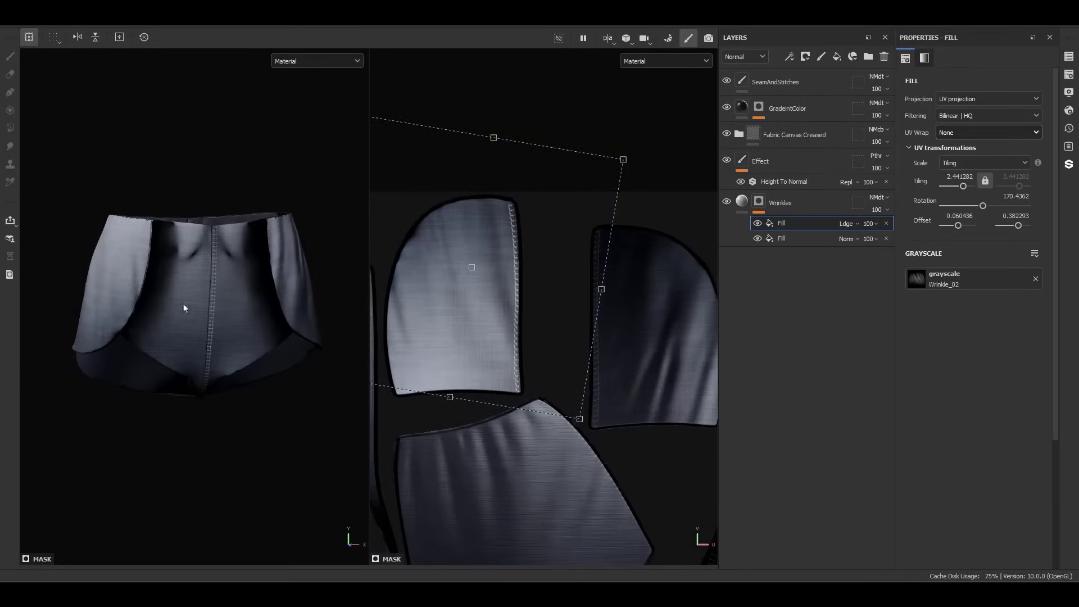
{"action": "left_click_drag", "start_coordinate": [184, 307], "coordinate": [161, 306], "text": "alt"}
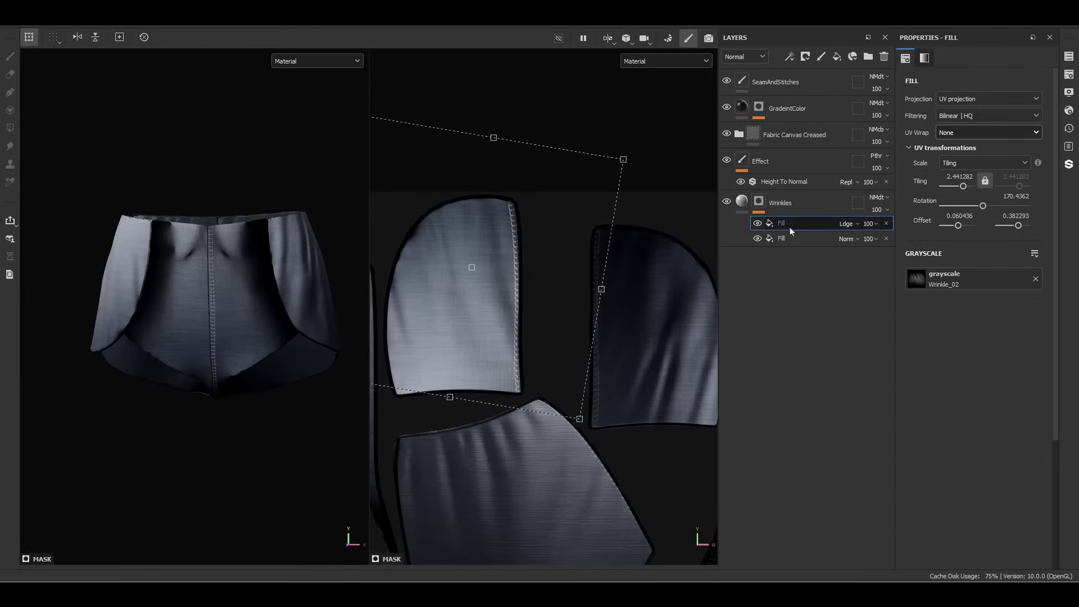
Duplicate the top wrinkle fill, assign Wrinkle_01 as the copy's grayscale and move it over the large curved panel
{"action": "key", "text": "ctrl+d"}
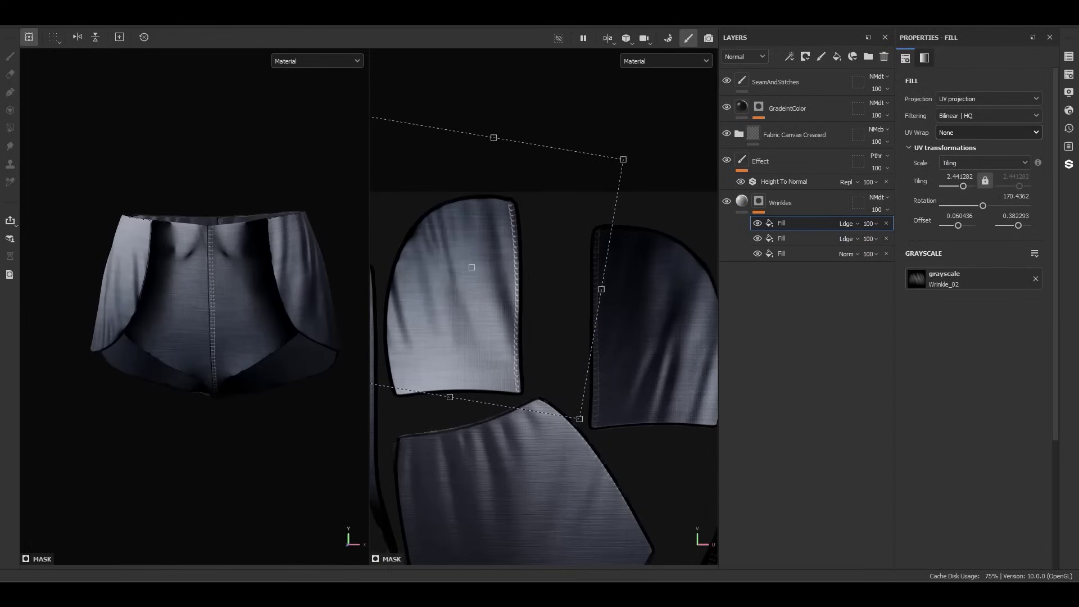
{"action": "left_click_drag", "start_coordinate": [632, 236], "coordinate": [976, 298]}
{"action": "scroll", "coordinate": [523, 365], "scroll_direction": "down", "scroll_amount": 1}
{"action": "middle_click_drag", "start_coordinate": [504, 387], "coordinate": [490, 275], "text": "alt"}
{"action": "left_click_drag", "start_coordinate": [488, 207], "coordinate": [511, 405]}
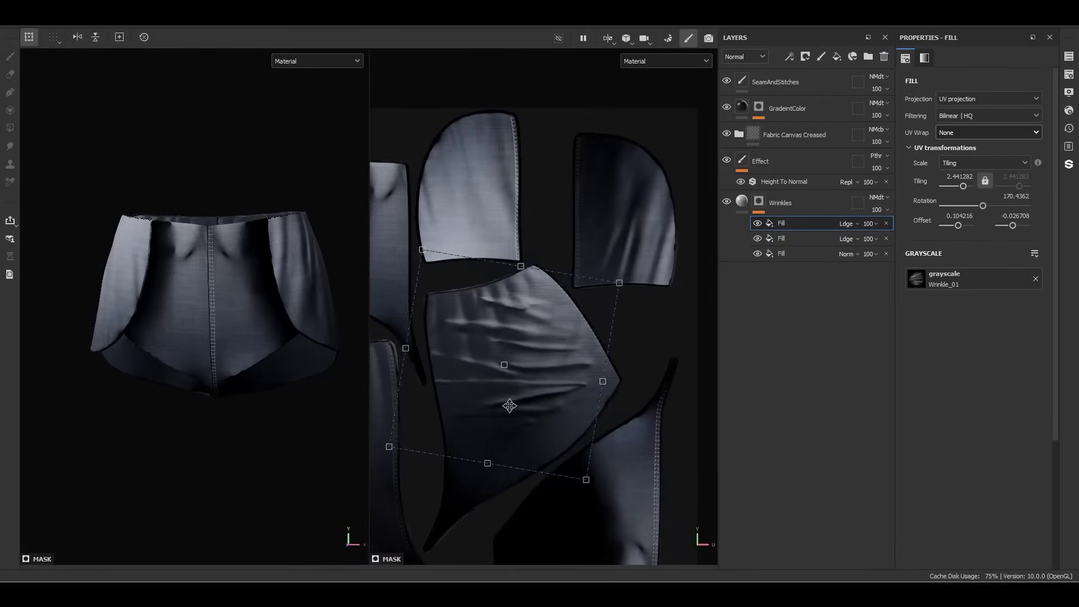
Move the Wrinkle_01 fill onto one front panel beside the center seam and fine-tune its placement
{"action": "scroll", "coordinate": [511, 404], "scroll_direction": "down", "scroll_amount": 1}
{"action": "middle_click_drag", "start_coordinate": [511, 405], "coordinate": [540, 358], "text": "alt"}
{"action": "scroll", "coordinate": [540, 358], "scroll_direction": "up", "scroll_amount": 1}
{"action": "left_click_drag", "start_coordinate": [563, 350], "coordinate": [630, 478]}
{"action": "scroll", "coordinate": [233, 268], "scroll_direction": "up", "scroll_amount": 5}
{"action": "right_click_drag", "start_coordinate": [233, 281], "coordinate": [255, 357], "text": "shift"}
{"action": "left_click_drag", "start_coordinate": [511, 337], "coordinate": [523, 330]}
{"action": "left_click_drag", "start_coordinate": [633, 457], "coordinate": [632, 452]}
{"action": "left_click_drag", "start_coordinate": [185, 371], "coordinate": [236, 292], "text": "alt"}
Duplicate the Wrinkle_01 fill and align the copy over the opposite front panel in the UV layout
{"action": "scroll", "coordinate": [589, 423], "scroll_direction": "down", "scroll_amount": 1}
{"action": "key", "text": "ctrl+d"}
{"action": "scroll", "coordinate": [588, 422], "scroll_direction": "down", "scroll_amount": 1}
{"action": "left_click_drag", "start_coordinate": [613, 428], "coordinate": [444, 234]}
{"action": "scroll", "coordinate": [444, 234], "scroll_direction": "up", "scroll_amount": 3}
{"action": "left_click_drag", "start_coordinate": [404, 101], "coordinate": [491, 251]}
{"action": "left_click_drag", "start_coordinate": [436, 277], "coordinate": [446, 275]}
{"action": "scroll", "coordinate": [247, 281], "scroll_direction": "down", "scroll_amount": 5}
{"action": "left_click_drag", "start_coordinate": [247, 281], "coordinate": [231, 303], "text": "alt"}
Add a filter above the wrinkle fills in the Wrinkles mask and adjust its strength
{"action": "right_click", "coordinate": [795, 223]}
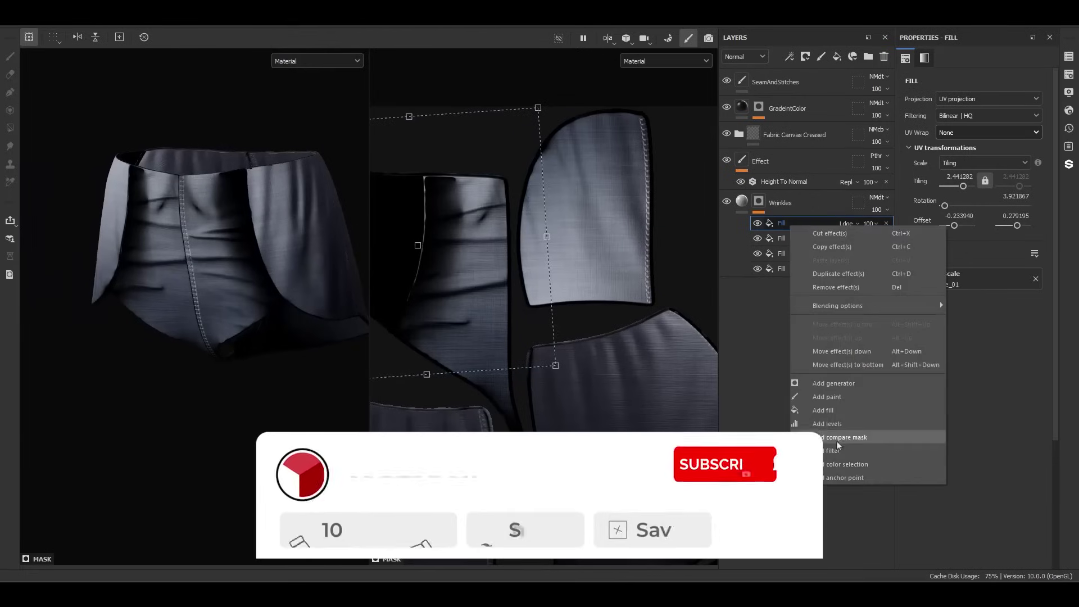
{"action": "left_click", "coordinate": [838, 450]}
{"action": "left_click", "coordinate": [957, 84]}
{"action": "left_click", "coordinate": [933, 115]}
{"action": "scroll", "coordinate": [193, 251], "scroll_direction": "up", "scroll_amount": 4}
{"action": "left_click_drag", "start_coordinate": [915, 142], "coordinate": [924, 144]}
Adjust the Wrinkles layer's height amount and check the creases on the whole shorts
{"action": "left_click", "coordinate": [742, 202]}
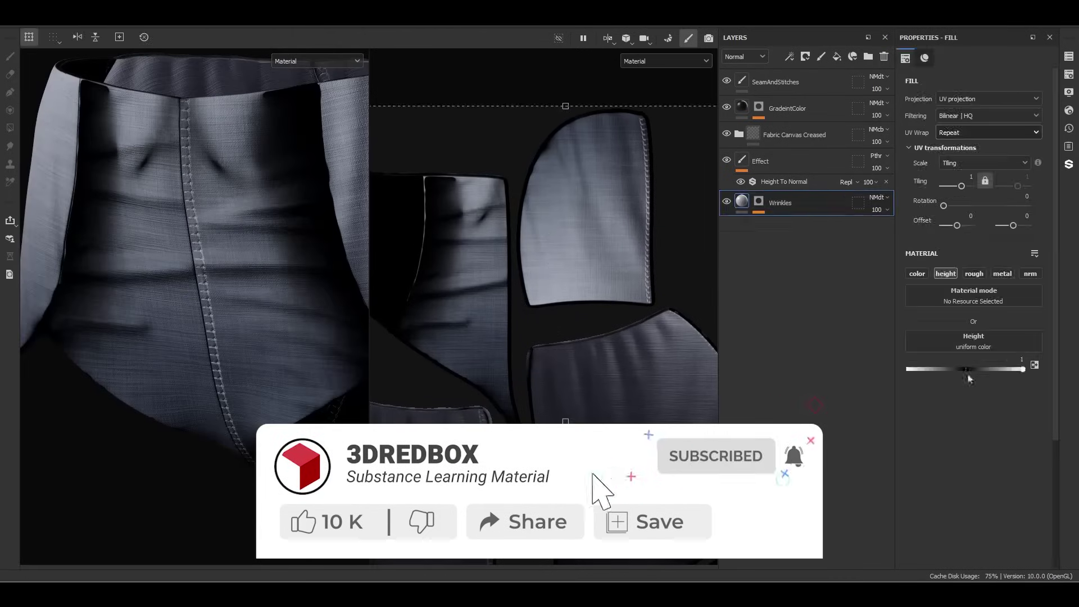
{"action": "left_click_drag", "start_coordinate": [970, 370], "coordinate": [1004, 371]}
{"action": "scroll", "coordinate": [313, 280], "scroll_direction": "down", "scroll_amount": 3}
{"action": "left_click_drag", "start_coordinate": [313, 280], "coordinate": [270, 292], "text": "alt"}
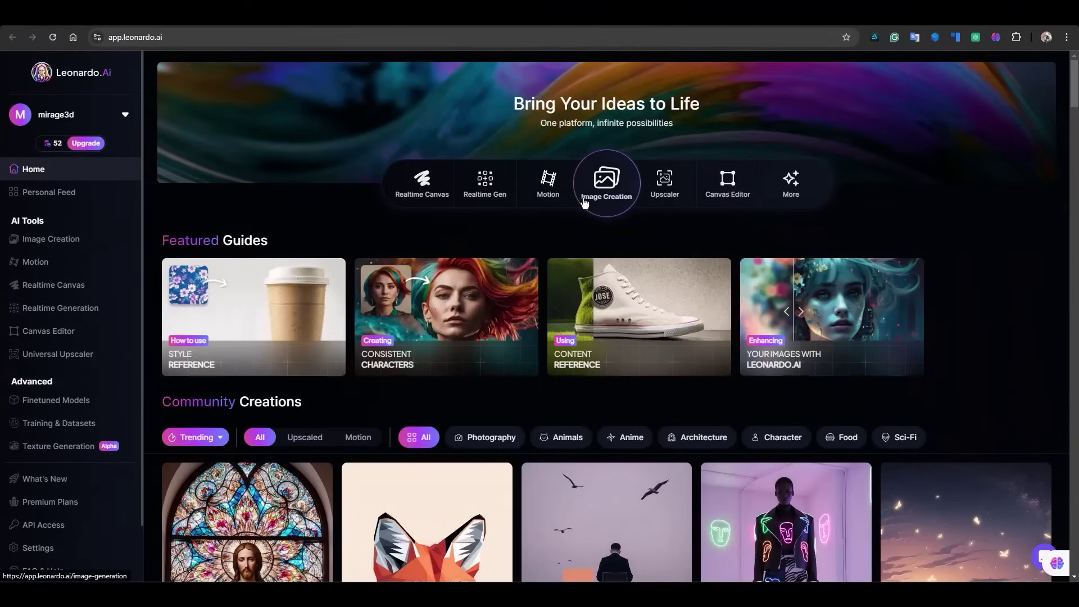
Open Leonardo.Ai's Image Creation and keep the Graphic Design preset, Graphic Design Vector style and Fast generation mode
{"action": "left_click", "coordinate": [585, 202]}
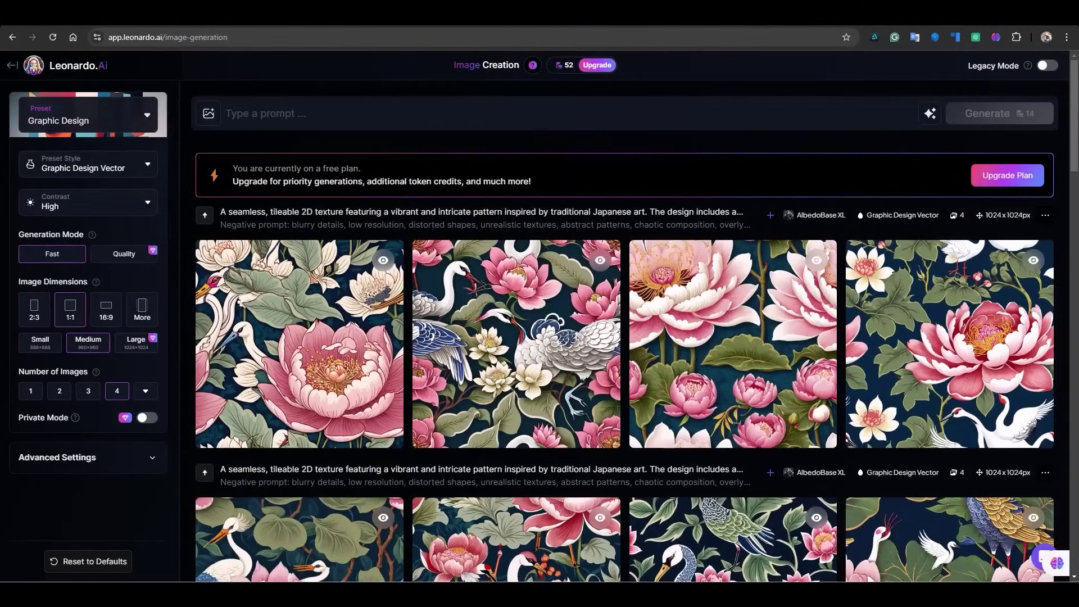
{"action": "left_click", "coordinate": [42, 128]}
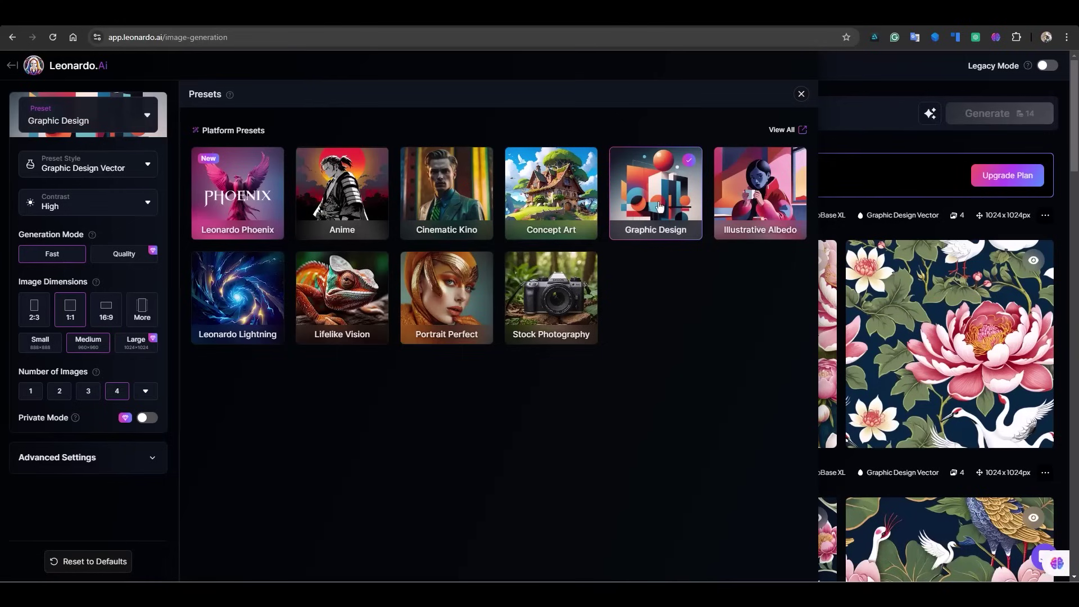
{"action": "left_click", "coordinate": [74, 172]}
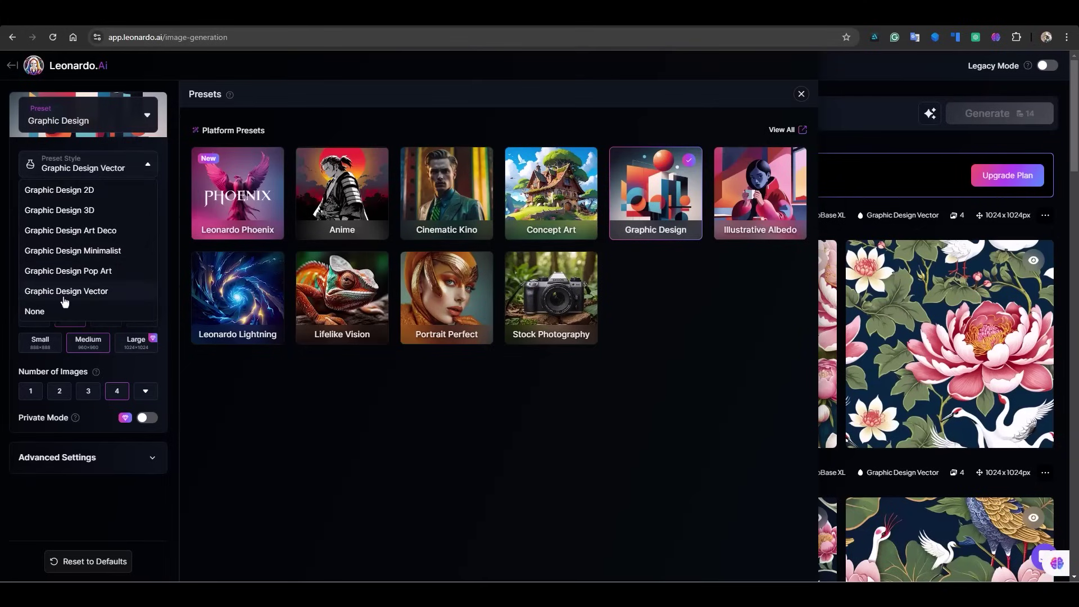
{"action": "left_click", "coordinate": [802, 96]}
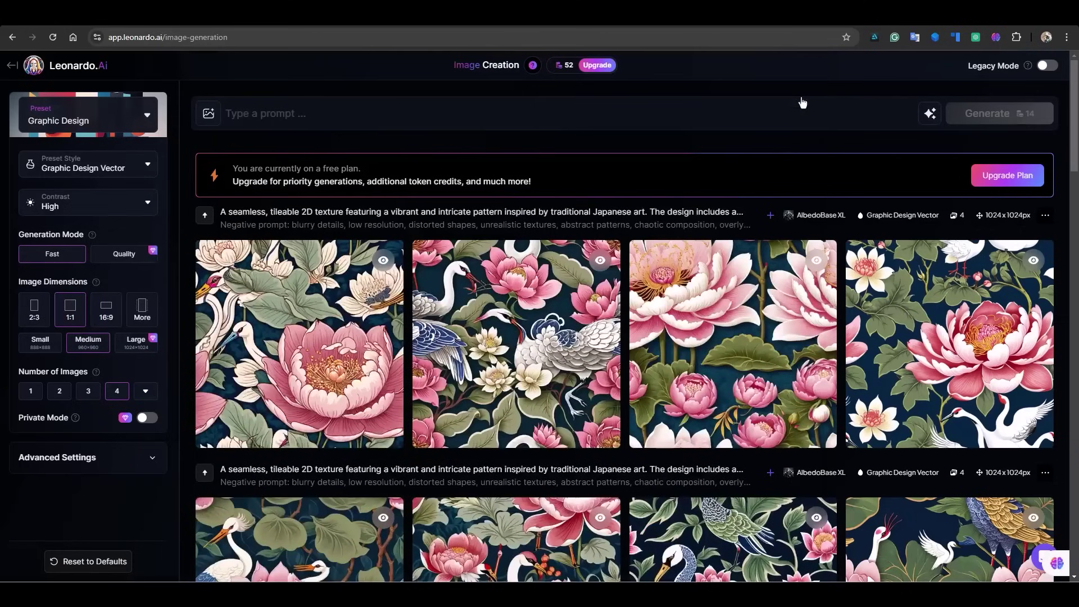
{"action": "left_click", "coordinate": [30, 254]}
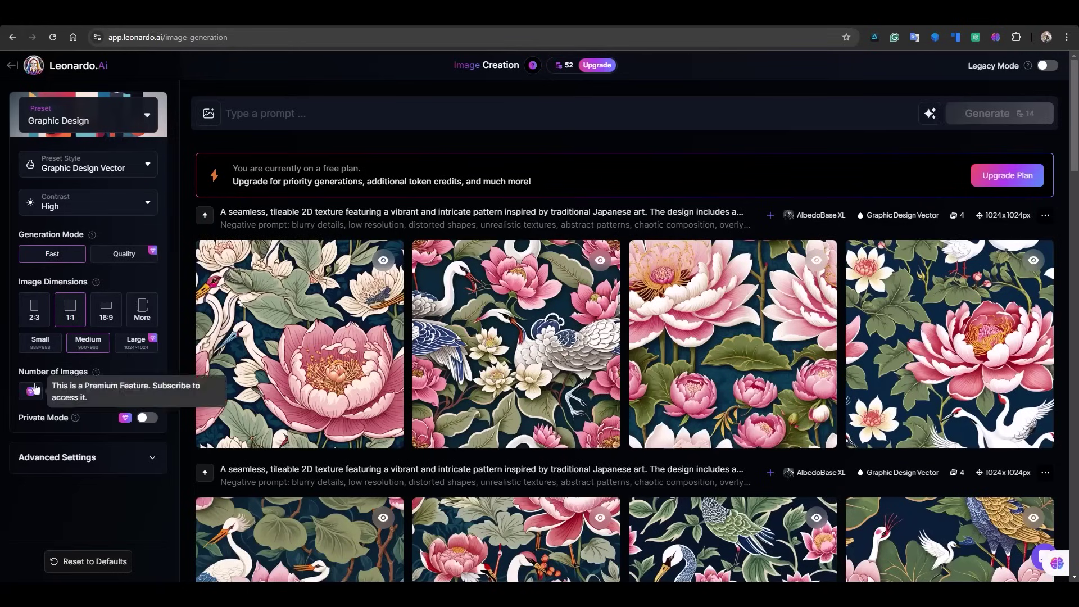
Enable Negative Prompt and Tiling in the advanced image generation settings
{"action": "scroll", "coordinate": [40, 450], "scroll_direction": "down", "scroll_amount": 2}
{"action": "left_click", "coordinate": [48, 468]}
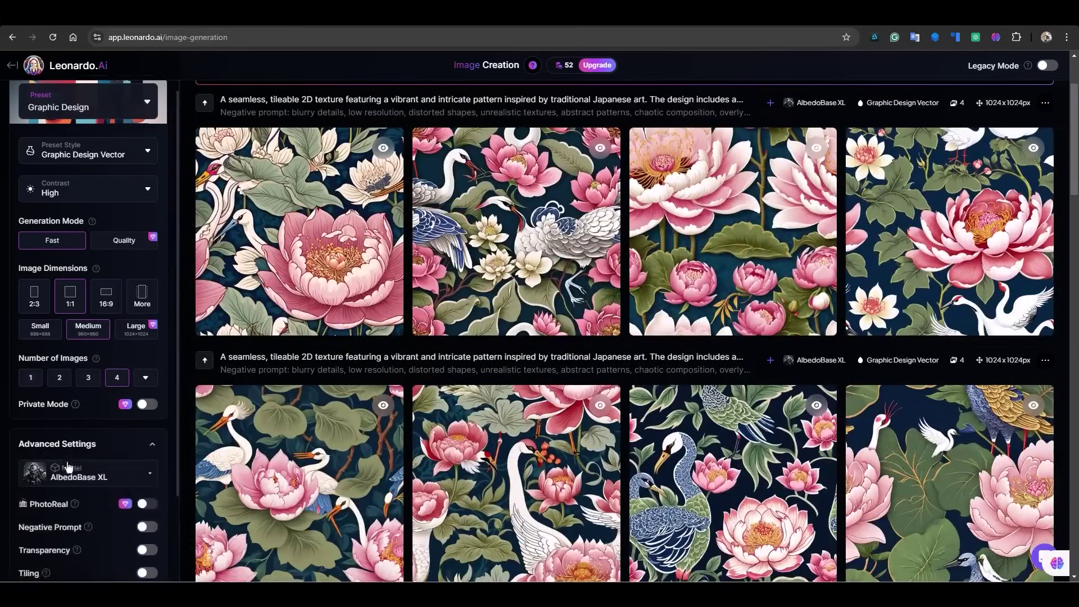
{"action": "scroll", "coordinate": [73, 467], "scroll_direction": "down", "scroll_amount": 2}
{"action": "left_click", "coordinate": [148, 428]}
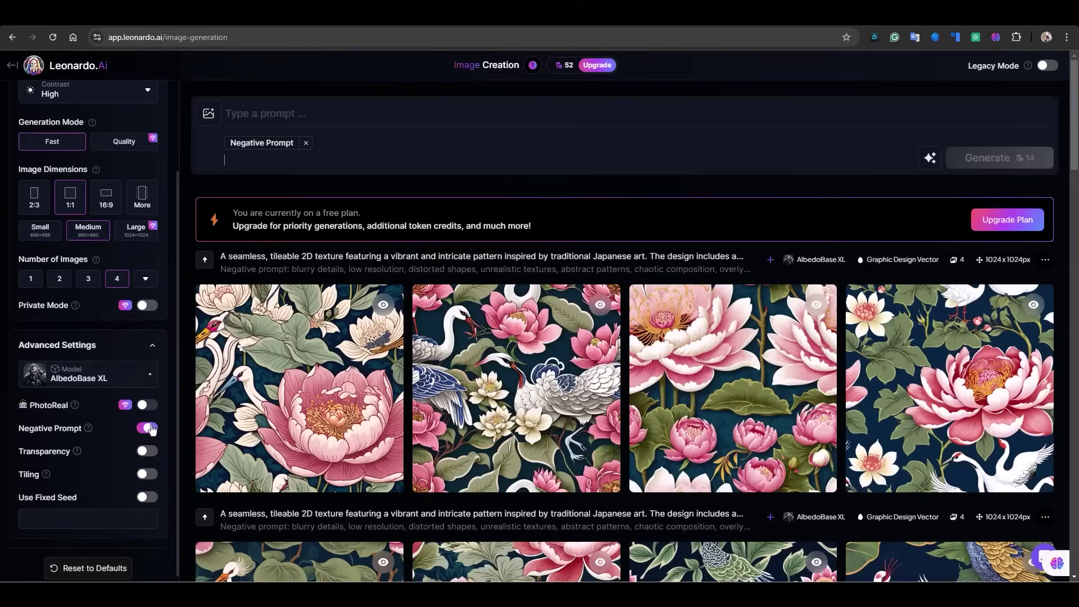
{"action": "left_click", "coordinate": [143, 476]}
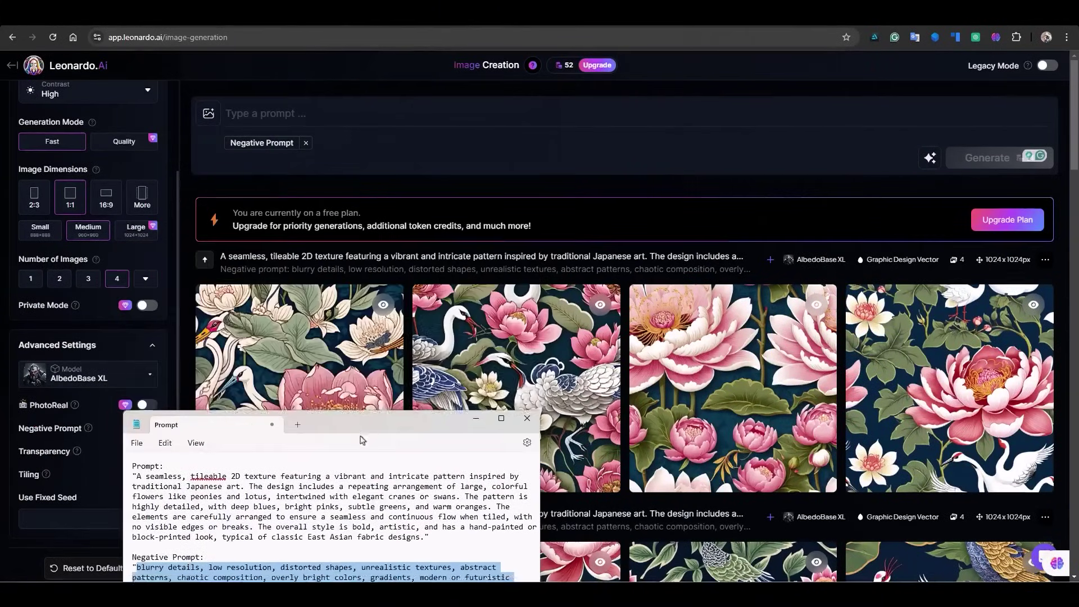
Fill in the prompt and negative prompt from the Prompt text file and generate the tileable Japanese floral patterns
{"action": "left_click_drag", "start_coordinate": [360, 431], "coordinate": [509, 141]}
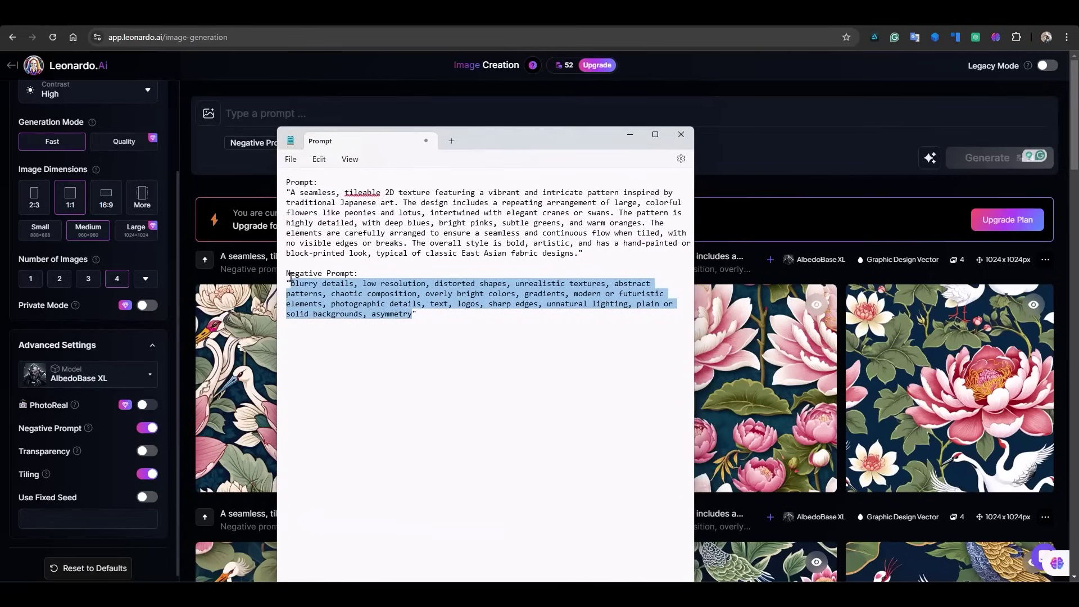
{"action": "left_click_drag", "start_coordinate": [489, 143], "coordinate": [0, 146]}
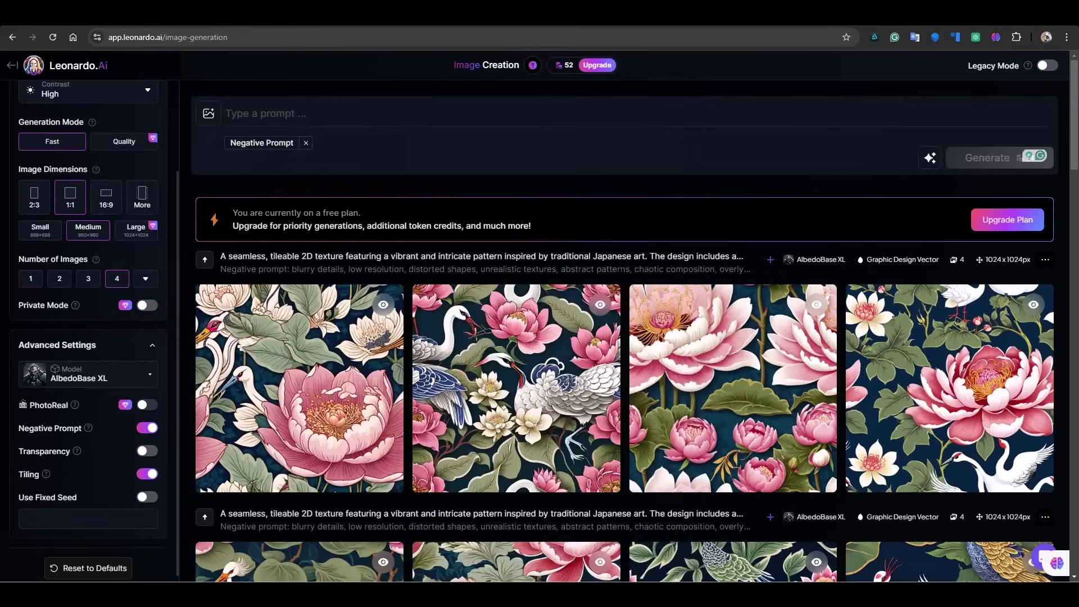
{"action": "left_click", "coordinate": [236, 113]}
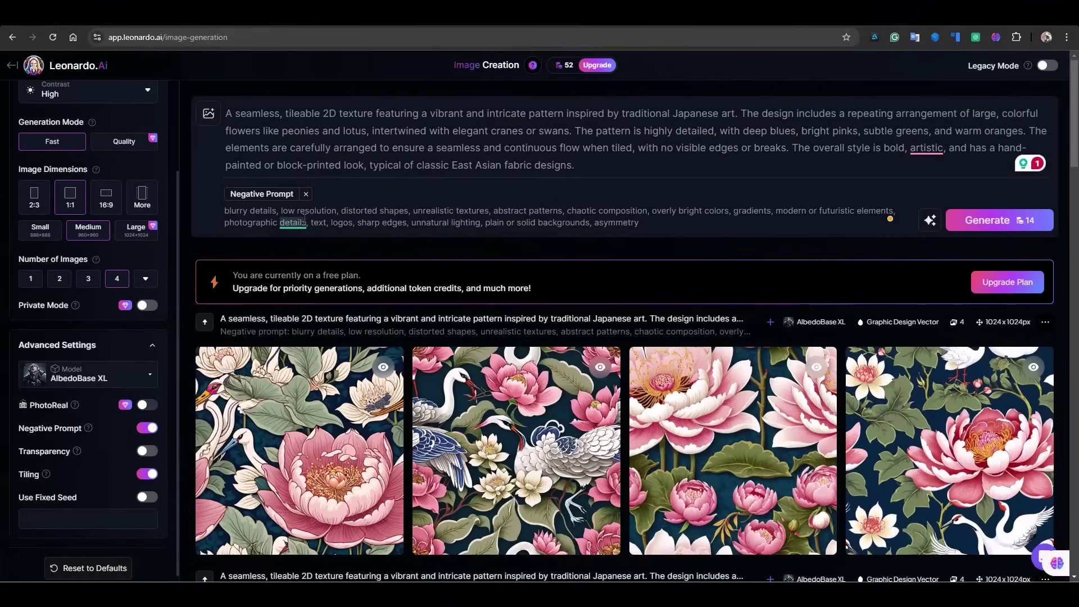
{"action": "mouse_move", "coordinate": [292, 223]}
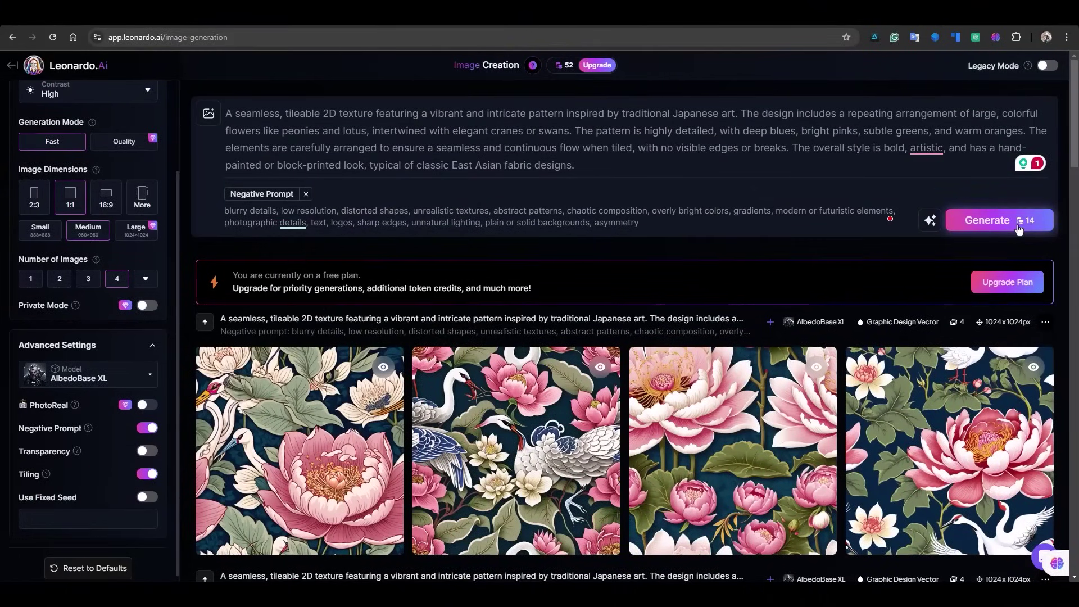
{"action": "left_click", "coordinate": [1019, 228]}
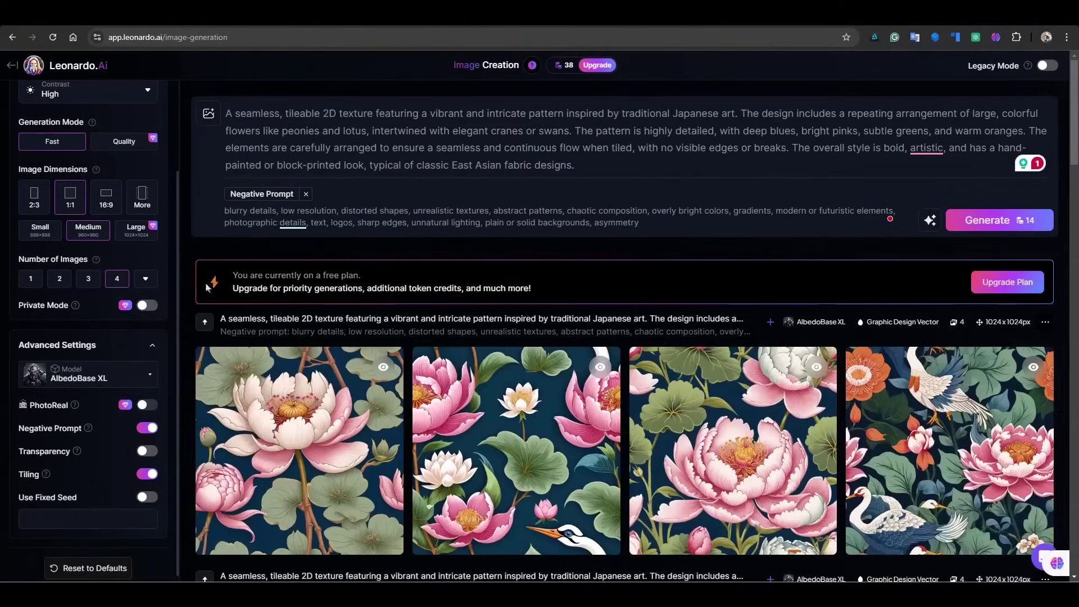
Download the preferred crane, swan and peony patterns from the new and earlier generations
{"action": "scroll", "coordinate": [731, 421], "scroll_direction": "down", "scroll_amount": 1}
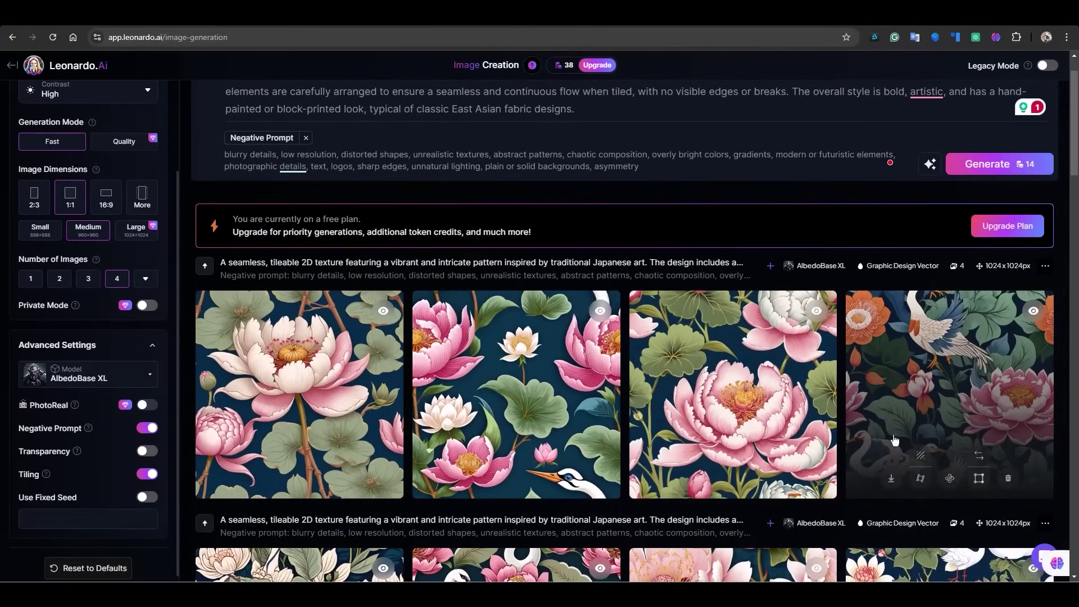
{"action": "left_click", "coordinate": [892, 480]}
{"action": "scroll", "coordinate": [675, 450], "scroll_direction": "down", "scroll_amount": 4}
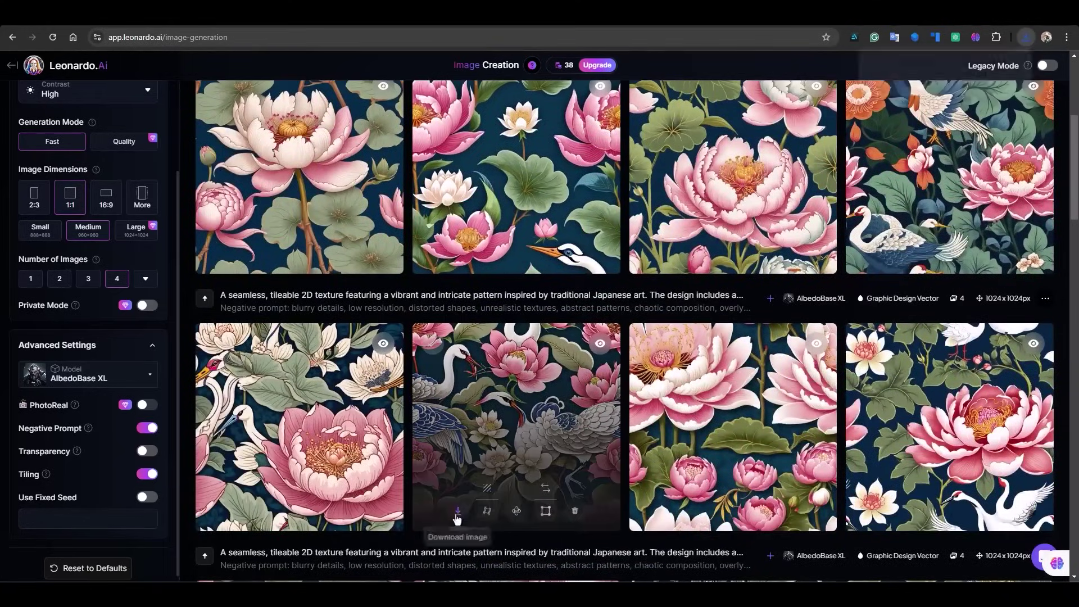
{"action": "scroll", "coordinate": [446, 522], "scroll_direction": "down", "scroll_amount": 5}
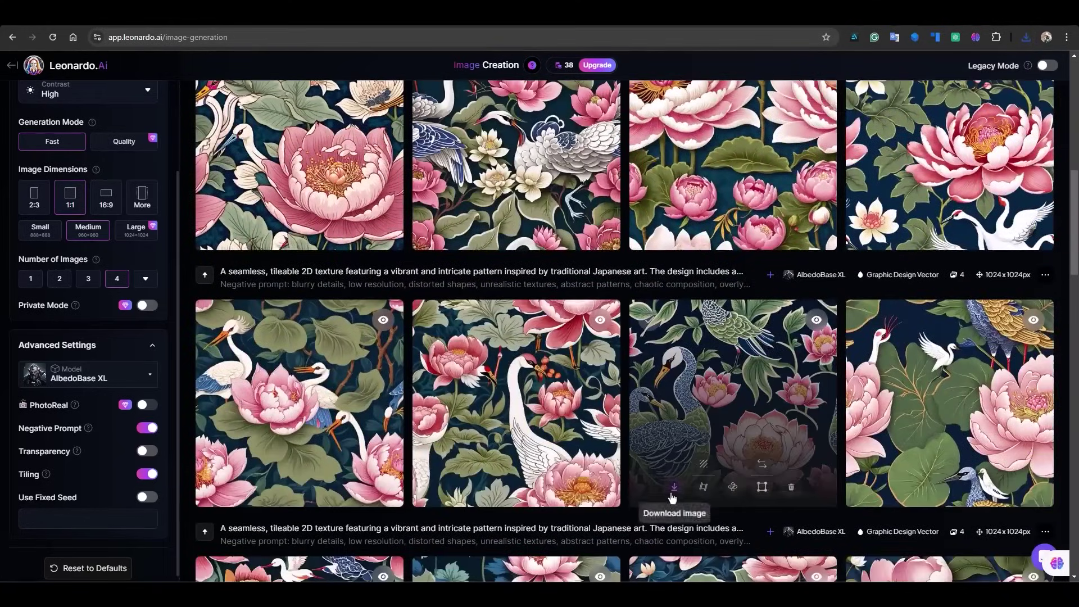
{"action": "scroll", "coordinate": [506, 422], "scroll_direction": "down", "scroll_amount": 4}
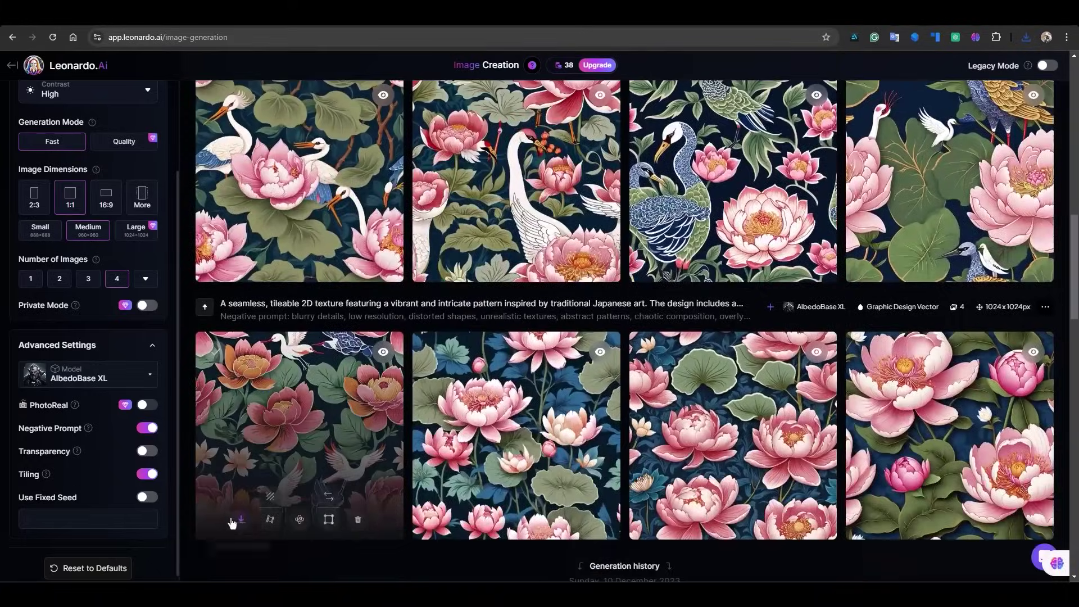
{"action": "scroll", "coordinate": [392, 345], "scroll_direction": "up", "scroll_amount": 3}
{"action": "scroll", "coordinate": [392, 345], "scroll_direction": "up", "scroll_amount": 10}
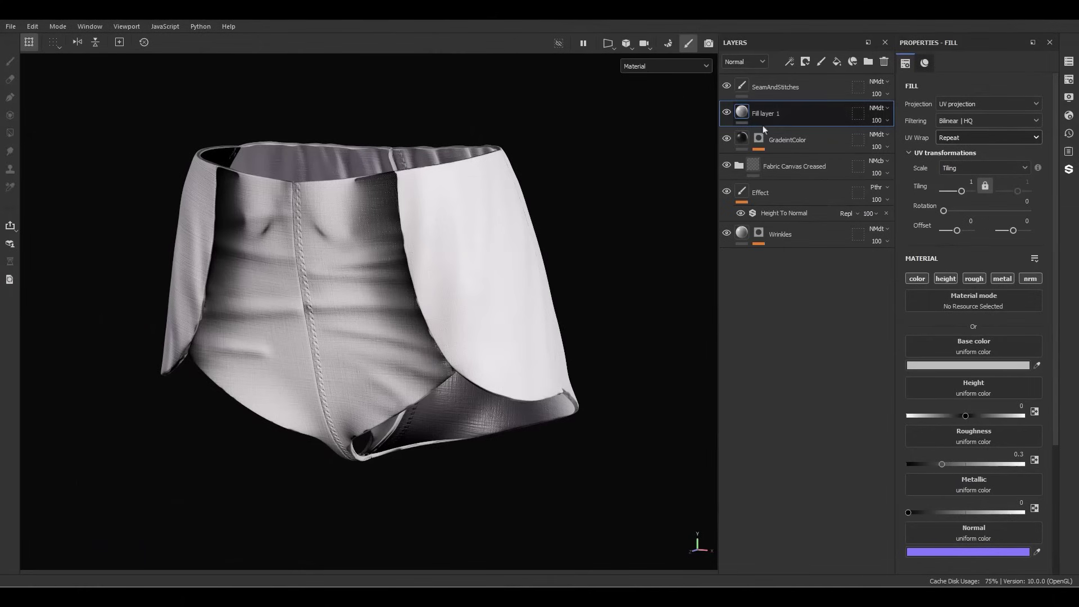
In Substance 3D Painter, rename the new fill layer Pattern and keep only its color, height and rough channels enabled
{"action": "double_click", "coordinate": [771, 113]}
{"action": "type", "text": "Pat"}
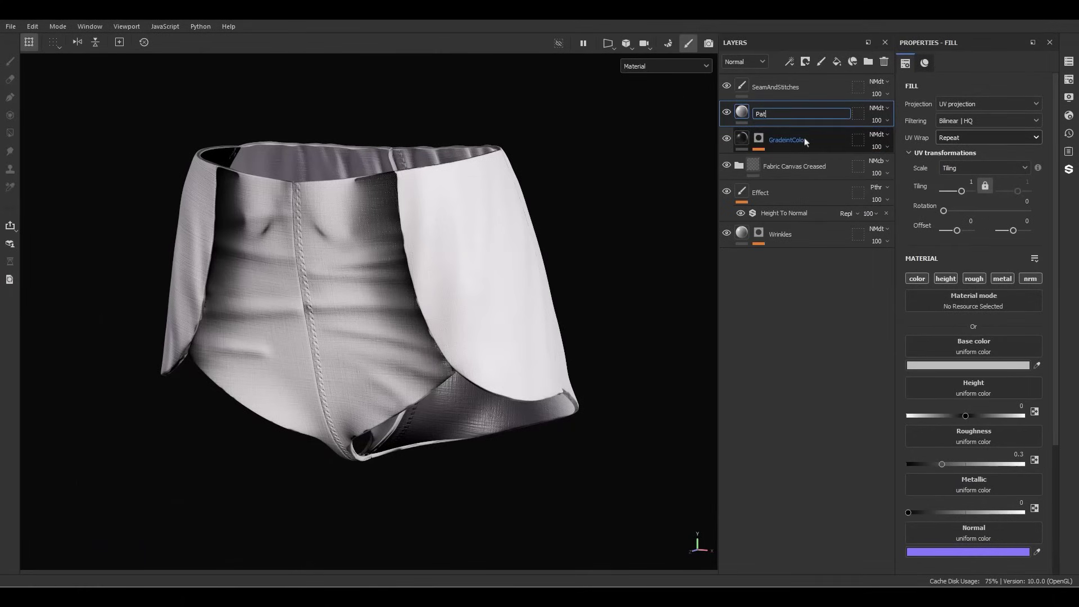
{"action": "type", "text": "tern"}
{"action": "key", "text": "Return"}
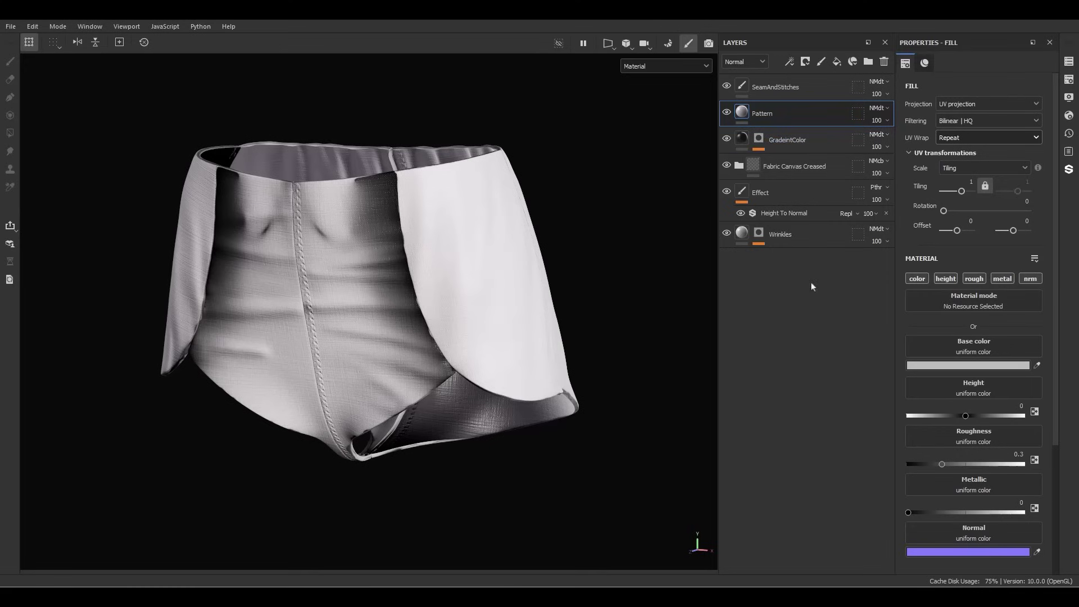
{"action": "left_click", "coordinate": [920, 280]}
{"action": "left_click", "coordinate": [946, 280]}
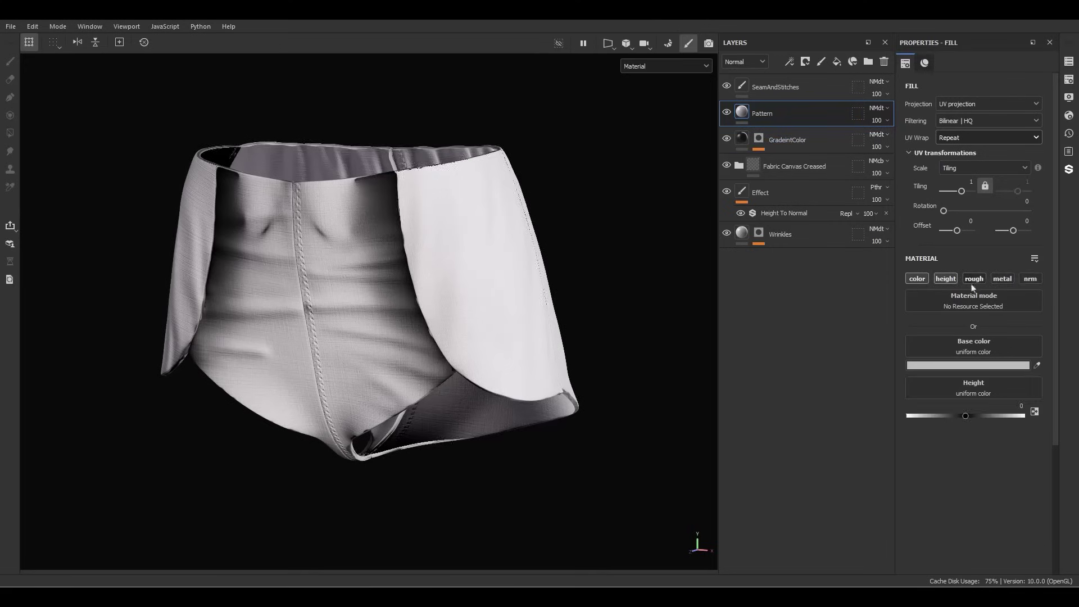
{"action": "left_click", "coordinate": [975, 280]}
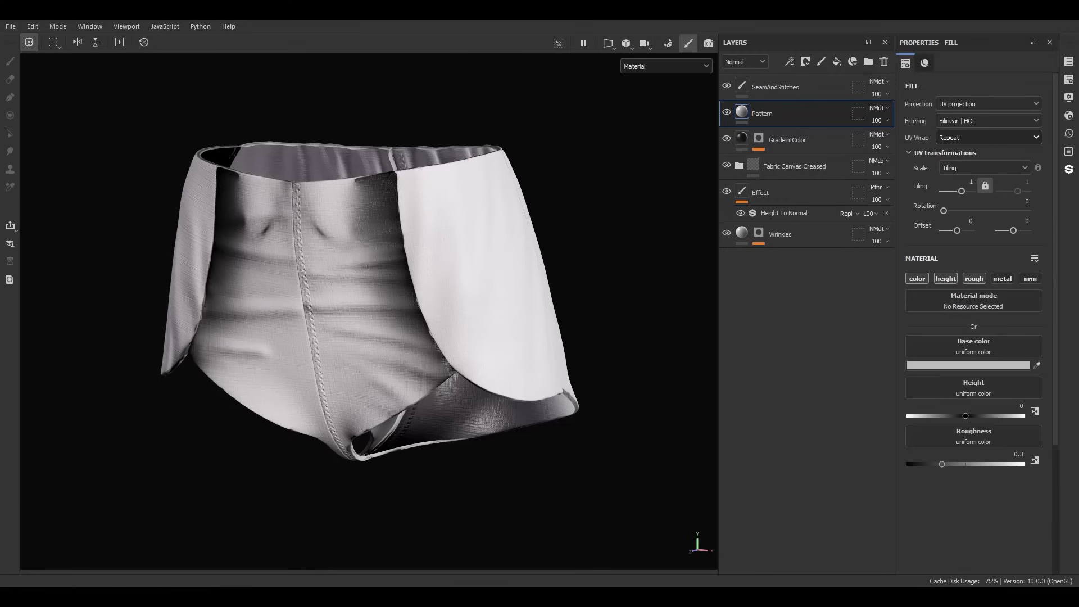
Assign the downloaded Graphic_Design floral image as the Pattern layer's base color and set its tiling to 3
{"action": "left_click_drag", "start_coordinate": [674, 409], "coordinate": [949, 342]}
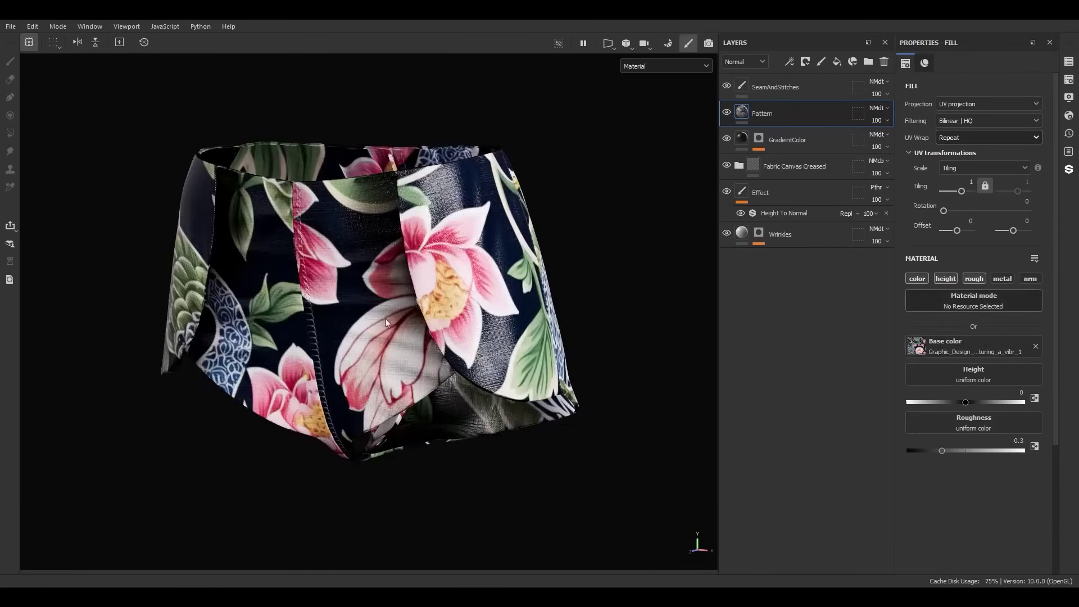
{"action": "left_click_drag", "start_coordinate": [388, 323], "coordinate": [307, 349], "text": "alt"}
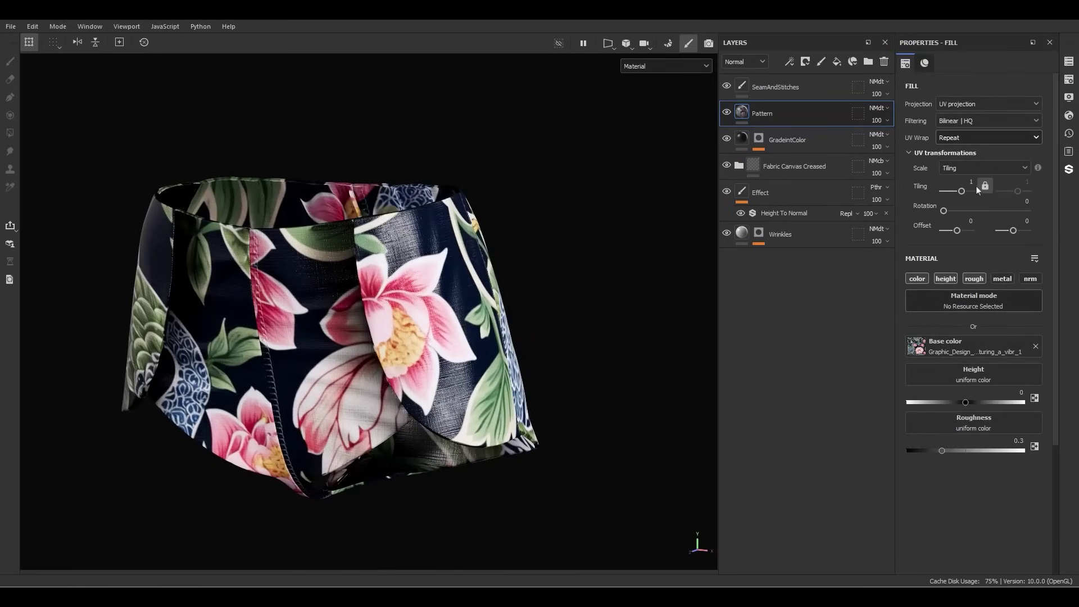
{"action": "type", "text": "3"}
{"action": "key", "text": "Return"}
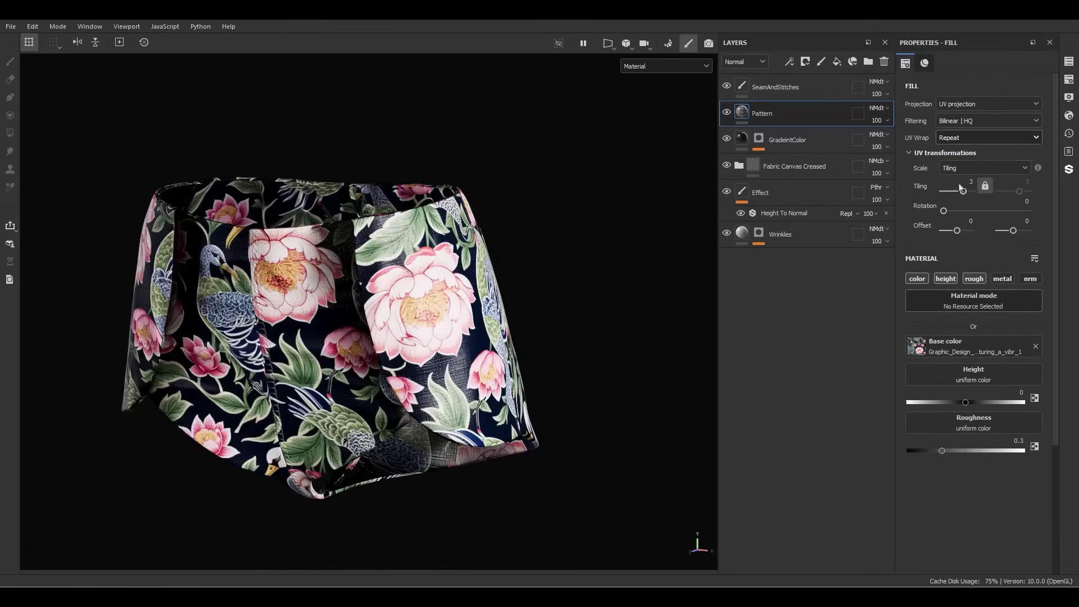
{"action": "left_click_drag", "start_coordinate": [242, 332], "coordinate": [664, 270], "text": "alt"}
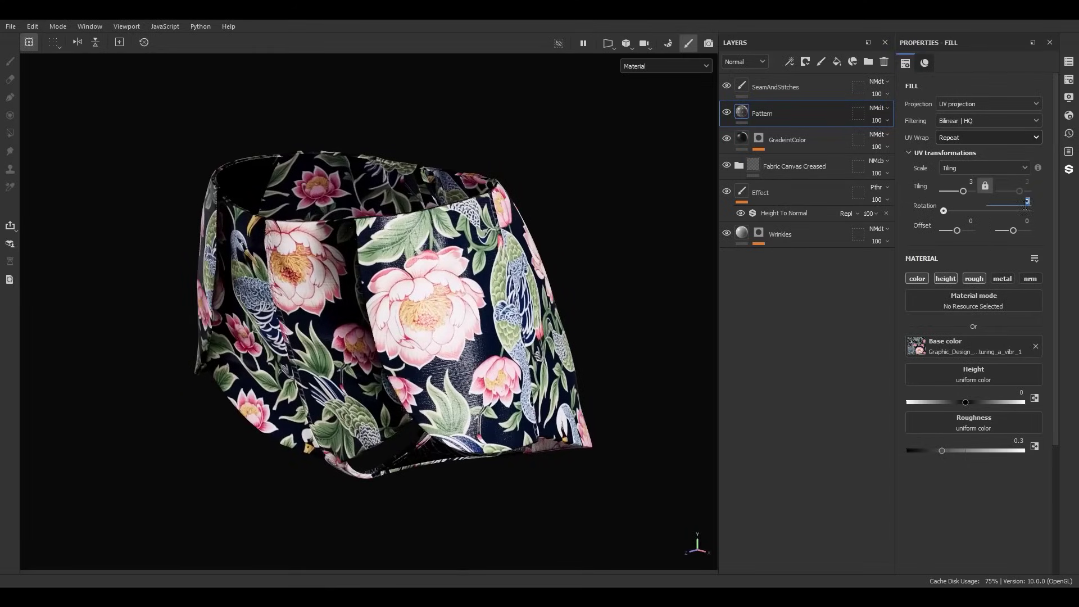
Rotate the Pattern layer's UV projection, trying 90 and settling on a rotation of 180
{"action": "key", "text": "Return"}
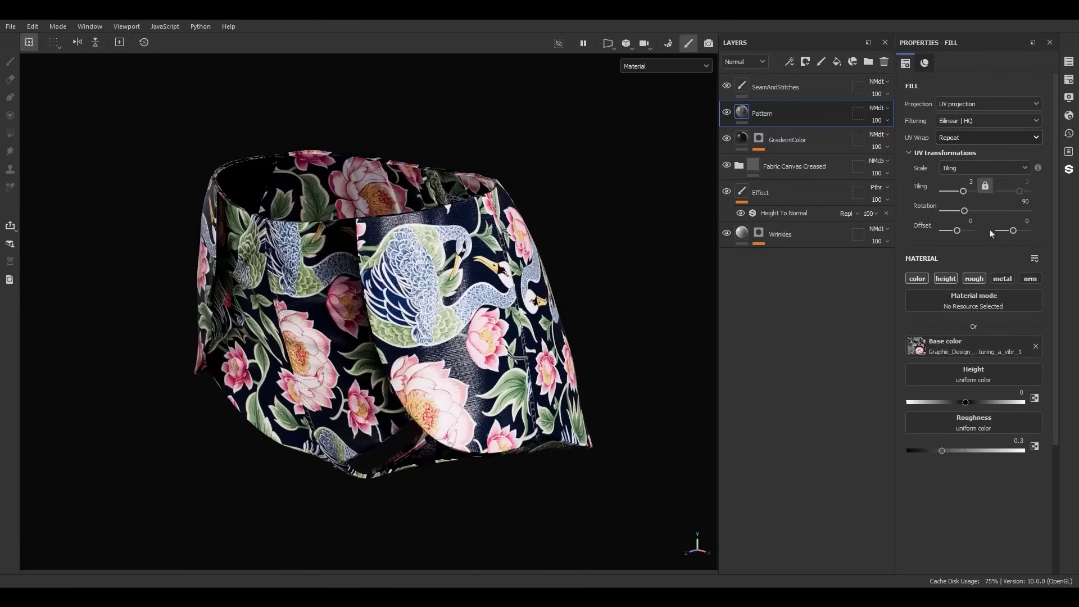
{"action": "left_click", "coordinate": [1026, 200]}
{"action": "type", "text": "180"}
{"action": "key", "text": "Return"}
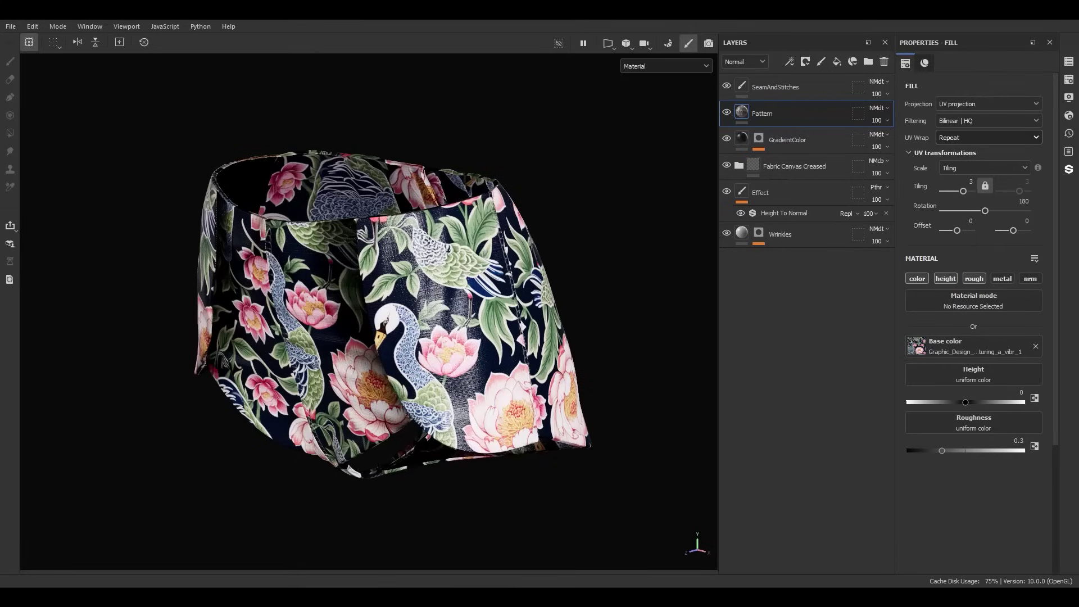
{"action": "left_click_drag", "start_coordinate": [309, 291], "coordinate": [349, 268], "text": "alt"}
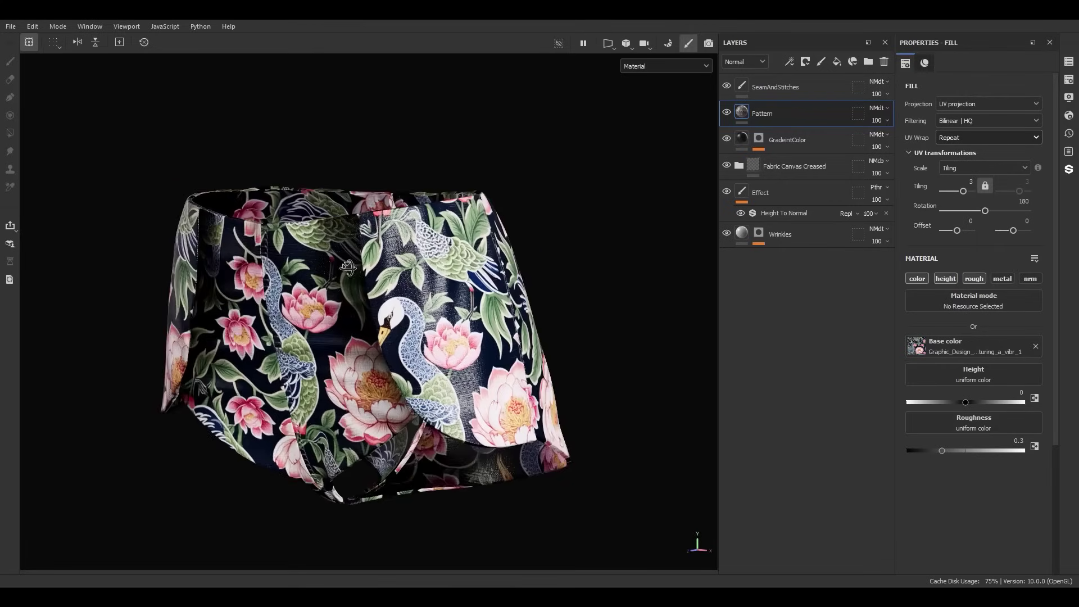
Add a black mask to the Pattern layer and place a fill effect and a paint effect in it
{"action": "right_click", "coordinate": [756, 113]}
{"action": "left_click", "coordinate": [770, 30]}
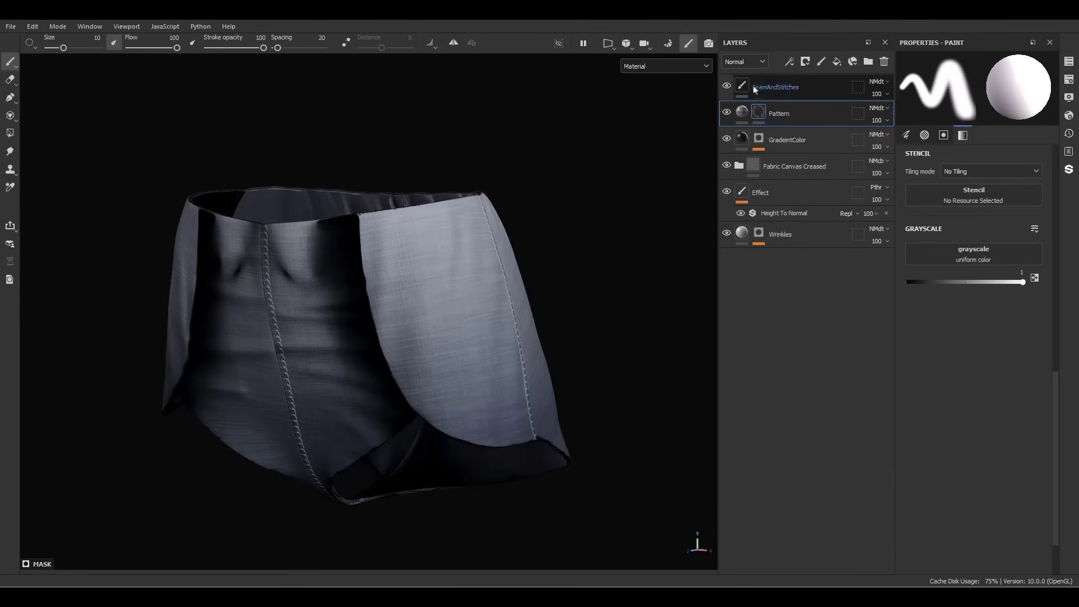
{"action": "right_click", "coordinate": [759, 113]}
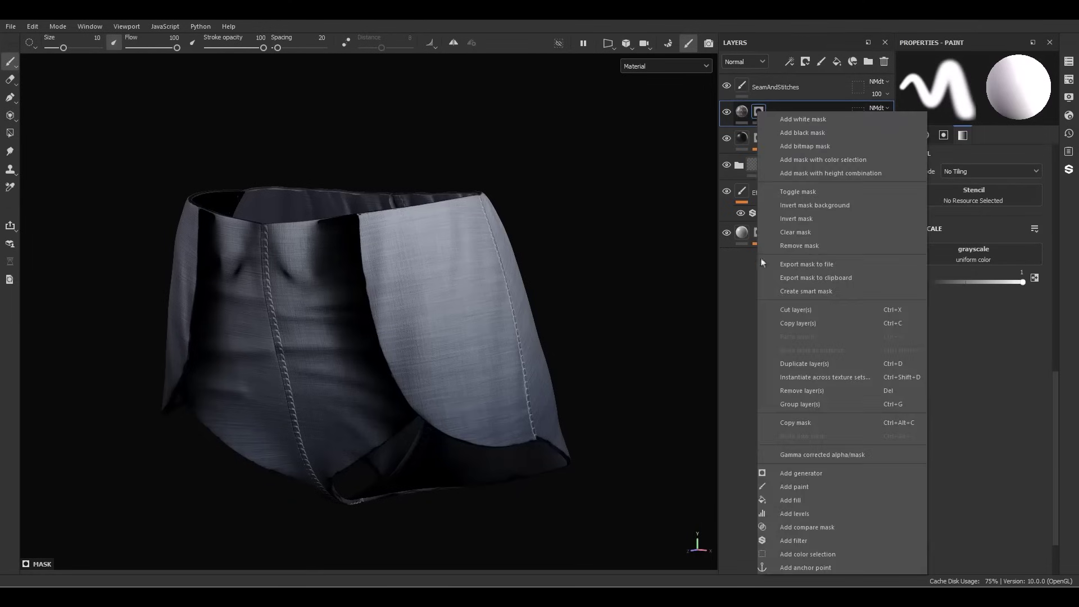
{"action": "left_click", "coordinate": [800, 500]}
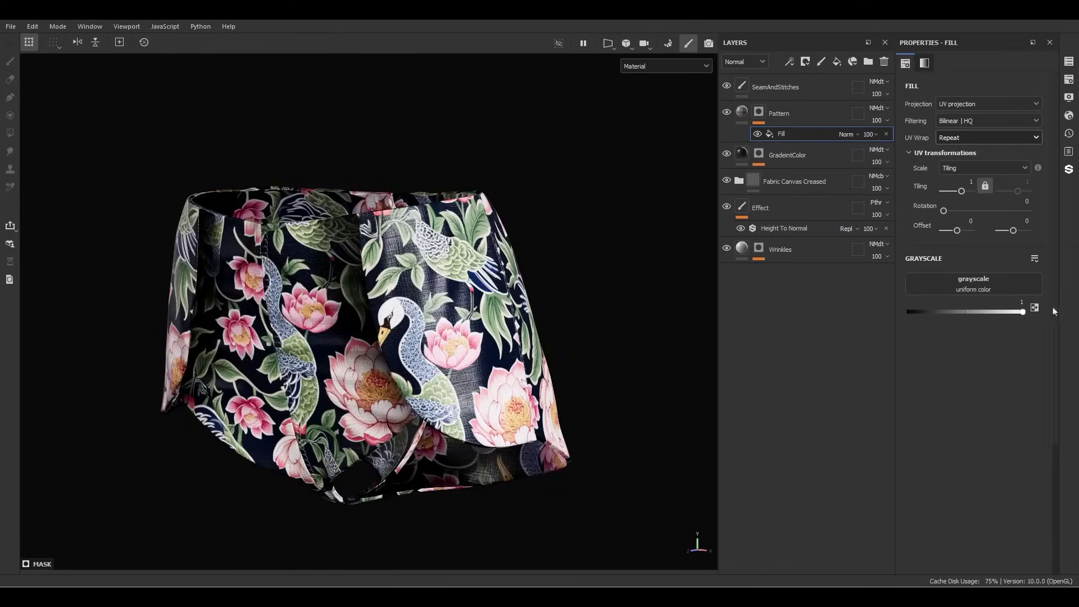
{"action": "right_click", "coordinate": [780, 130]}
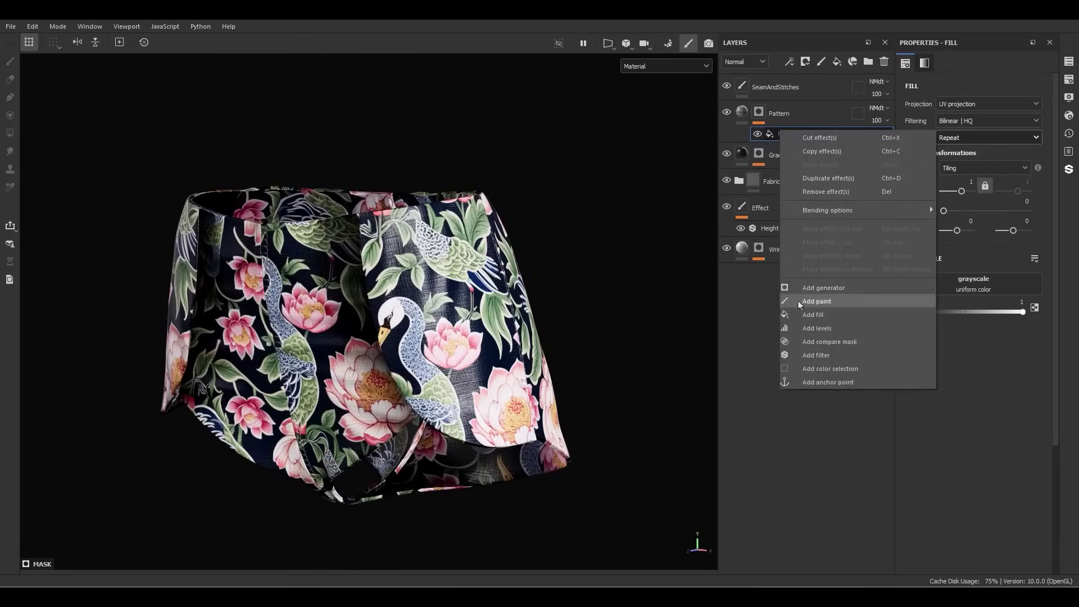
{"action": "left_click", "coordinate": [799, 302]}
Polygon-fill all UV islands of the shorts with value 1 in the mask's paint effect and display the mask
{"action": "key", "text": "4"}
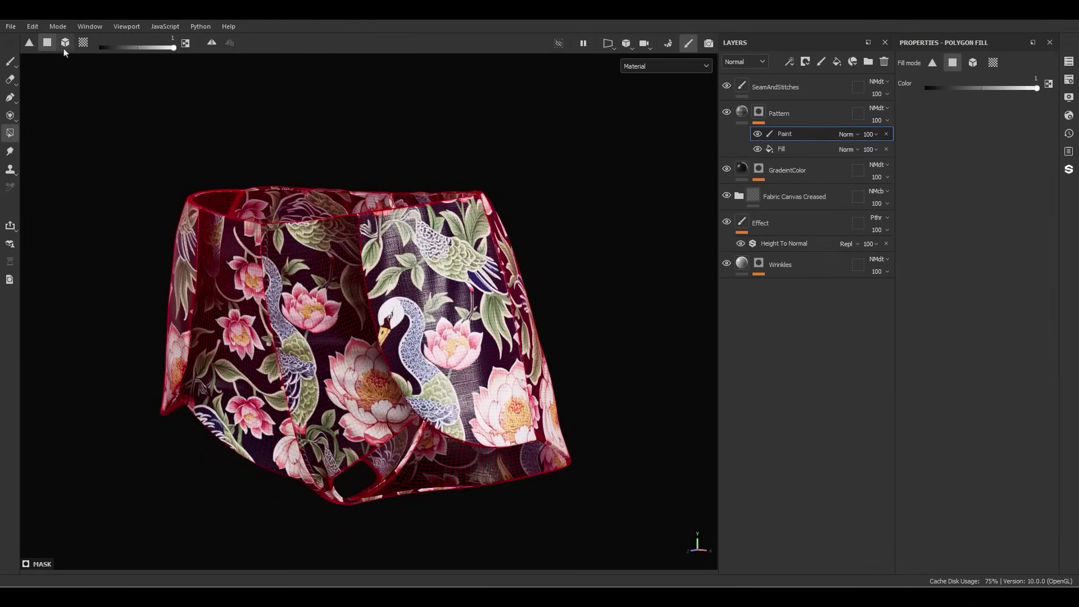
{"action": "left_click", "coordinate": [83, 44]}
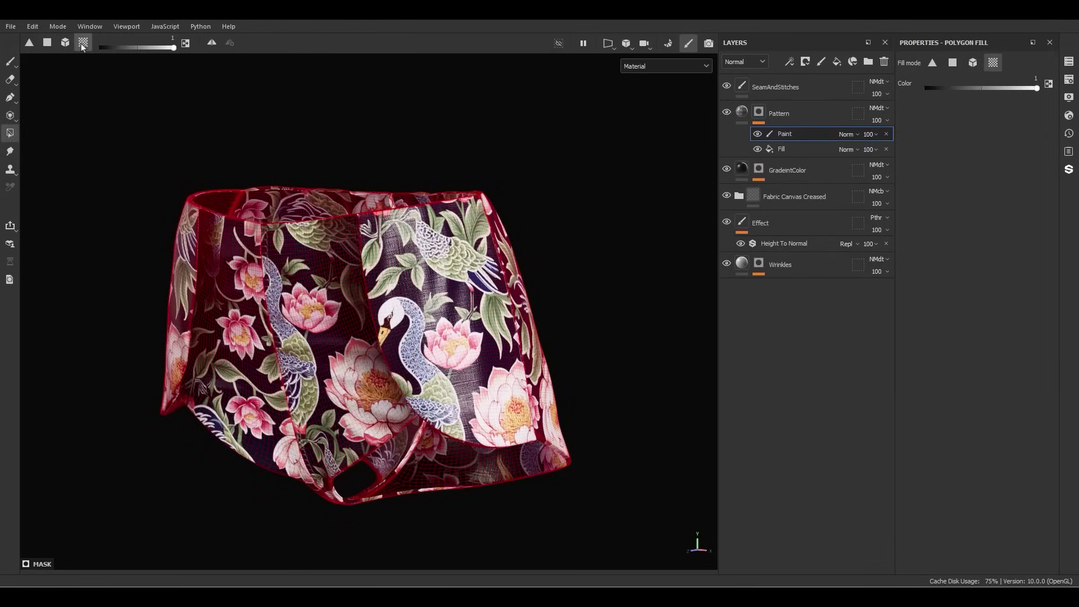
{"action": "scroll", "coordinate": [579, 208], "scroll_direction": "down", "scroll_amount": 2}
{"action": "left_click_drag", "start_coordinate": [576, 142], "coordinate": [22, 562]}
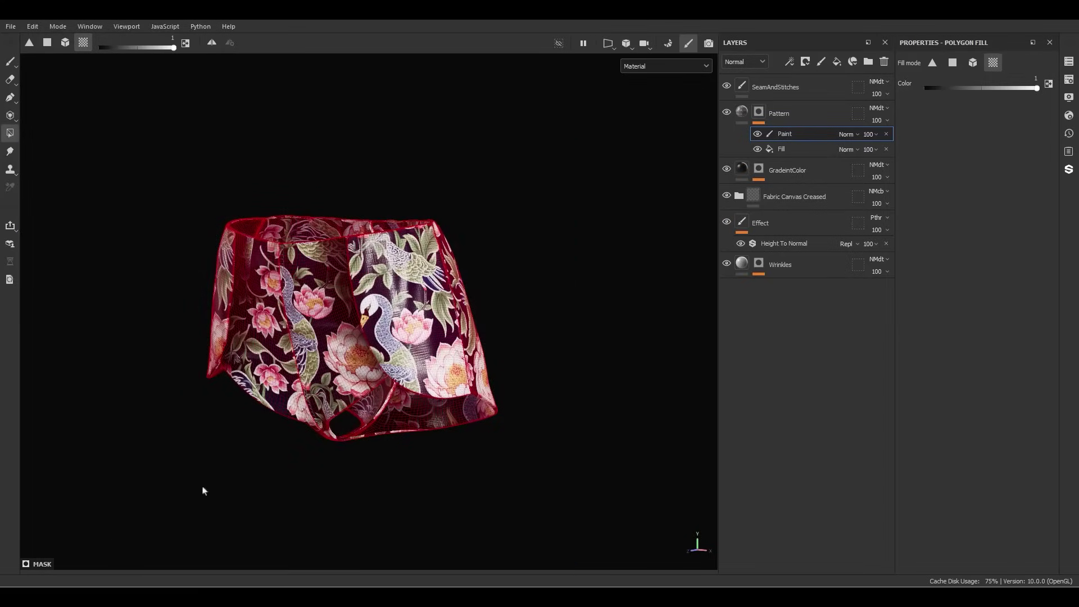
{"action": "left_click", "coordinate": [759, 113], "text": "alt"}
{"action": "mouse_move", "coordinate": [539, 236]}
{"action": "left_mouse_down", "text": "alt"}
{"action": "mouse_move", "coordinate": [471, 277]}
{"action": "mouse_move", "coordinate": [168, 269]}
{"action": "mouse_move", "coordinate": [528, 236]}
{"action": "mouse_move", "coordinate": [664, 239]}
{"action": "mouse_move", "coordinate": [552, 250]}
{"action": "left_mouse_up", "text": "alt"}
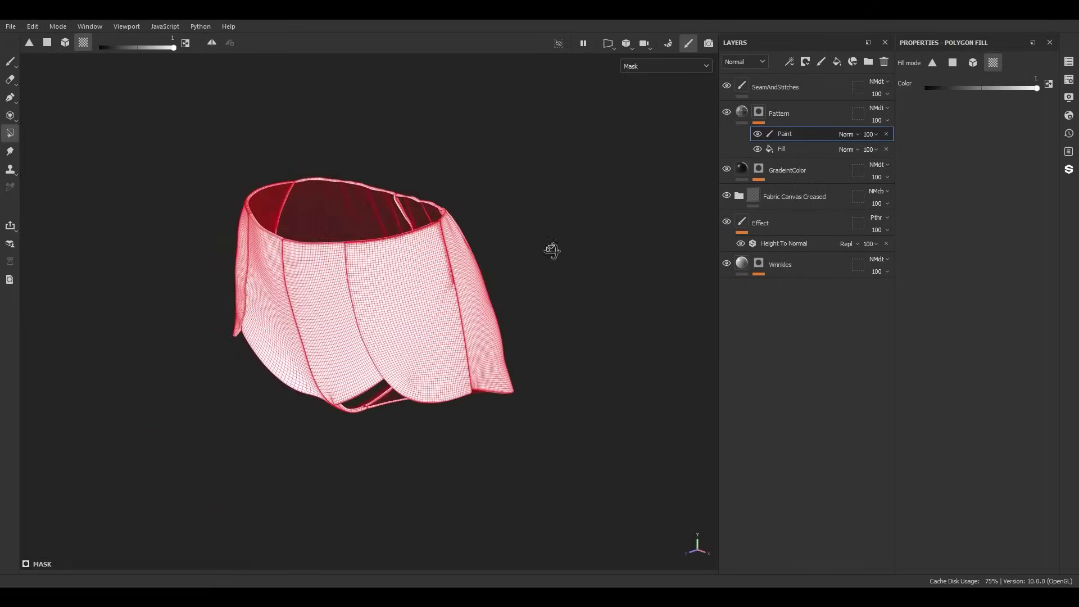
Set the mask's paint effect to Subtract and fill the side panels with value 0, leaving the front panel masked out
{"action": "left_click", "coordinate": [850, 135]}
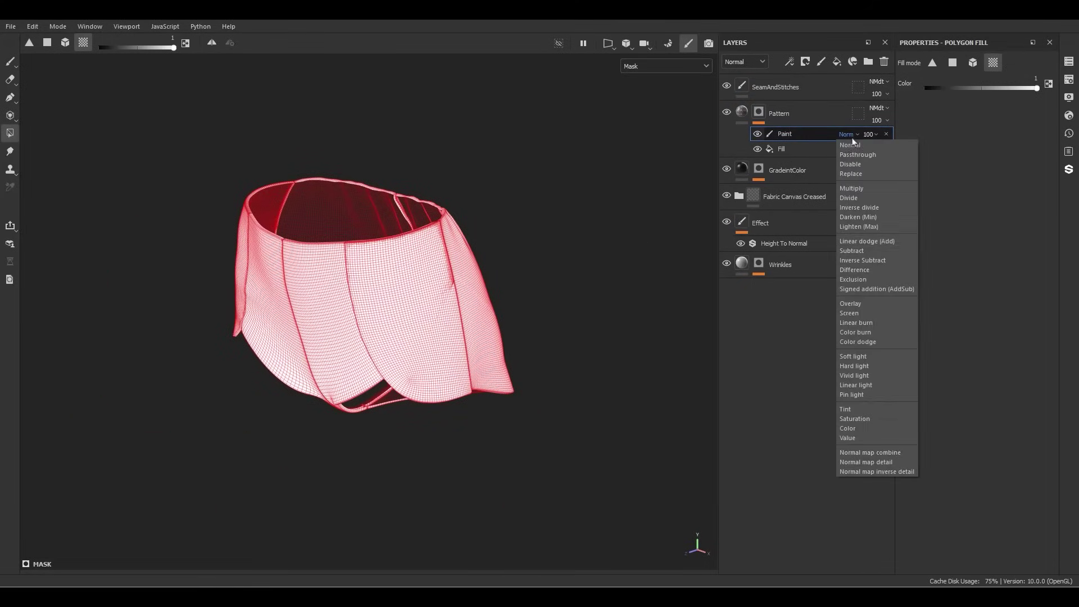
{"action": "left_click", "coordinate": [852, 250]}
{"action": "left_click_drag", "start_coordinate": [631, 280], "coordinate": [530, 291], "text": "alt"}
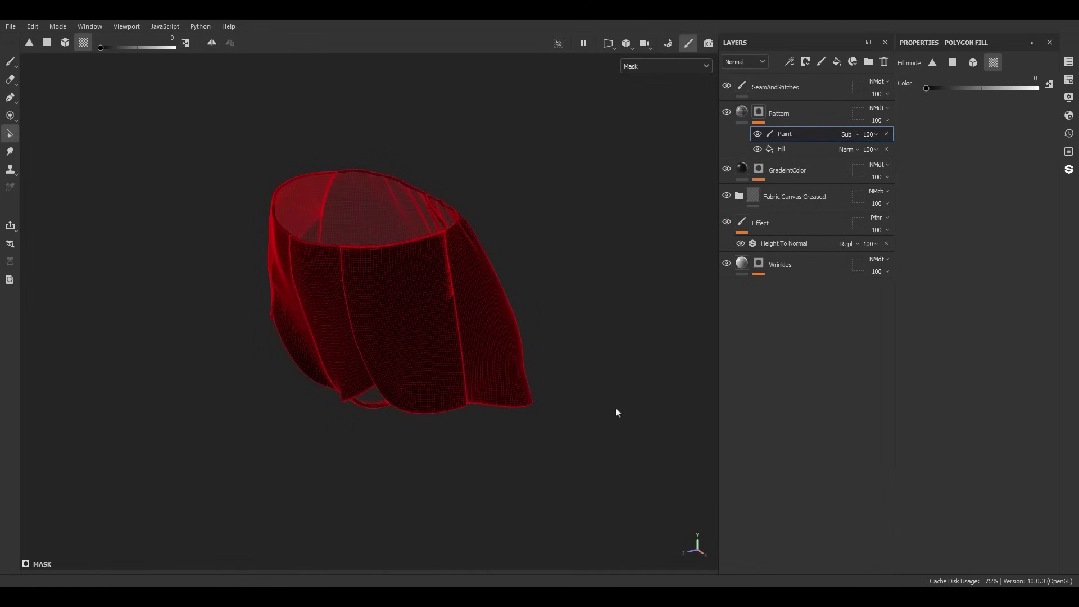
{"action": "key", "text": "x"}
{"action": "left_click_drag", "start_coordinate": [574, 440], "coordinate": [430, 195]}
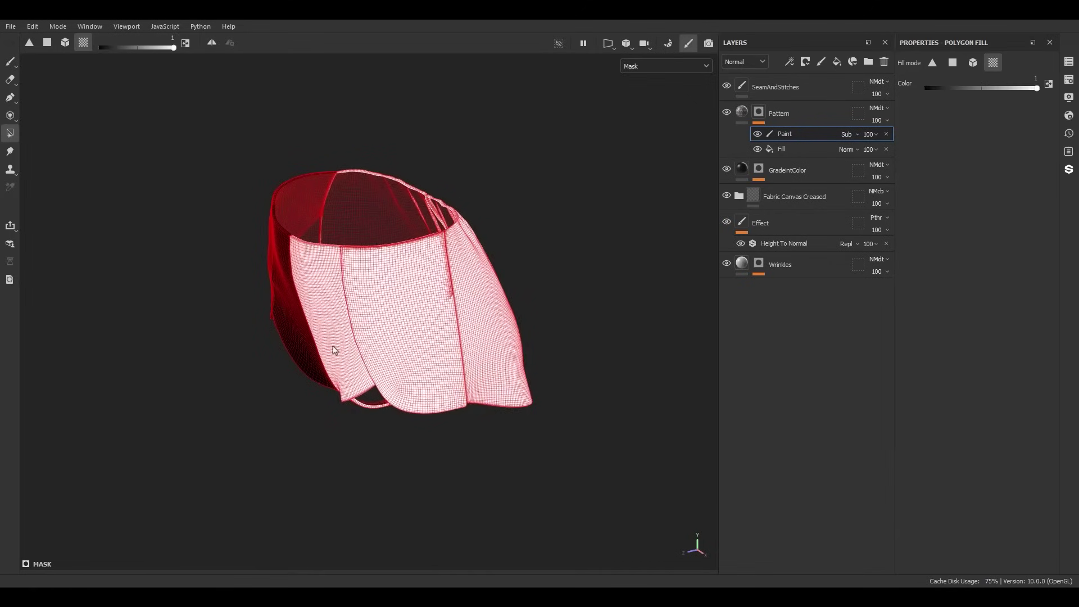
{"action": "left_click_drag", "start_coordinate": [335, 350], "coordinate": [686, 362], "text": "alt"}
{"action": "key", "text": "x"}
{"action": "left_click", "coordinate": [231, 276]}
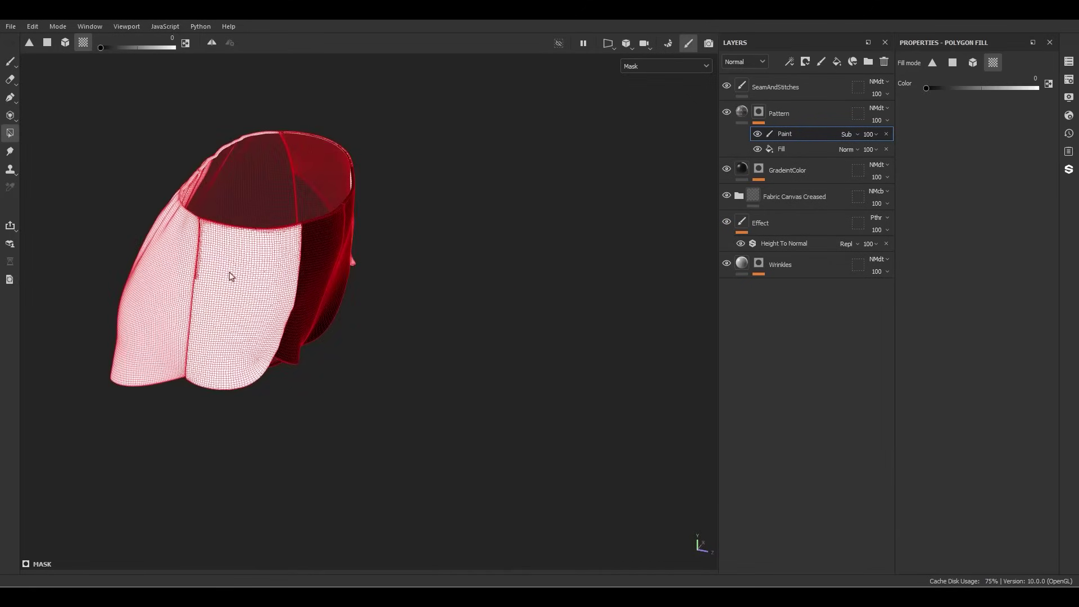
{"action": "left_click_drag", "start_coordinate": [231, 276], "coordinate": [108, 290], "text": "alt"}
{"action": "left_click_drag", "start_coordinate": [461, 284], "coordinate": [357, 272], "text": "alt"}
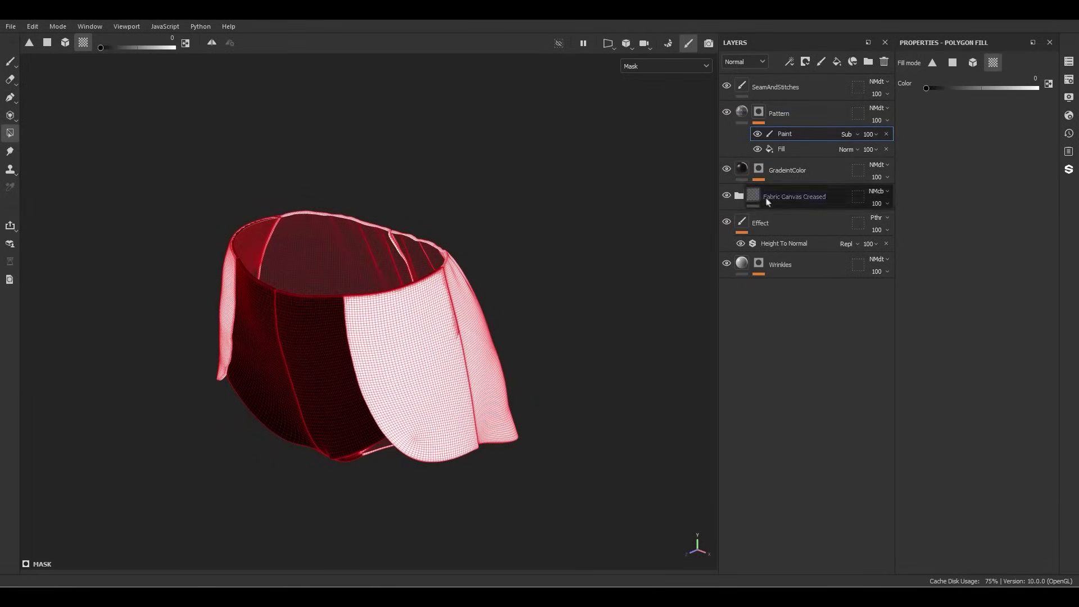
Return to the material view and add an anchor point to the Pattern layer's content
{"action": "left_click", "coordinate": [742, 111]}
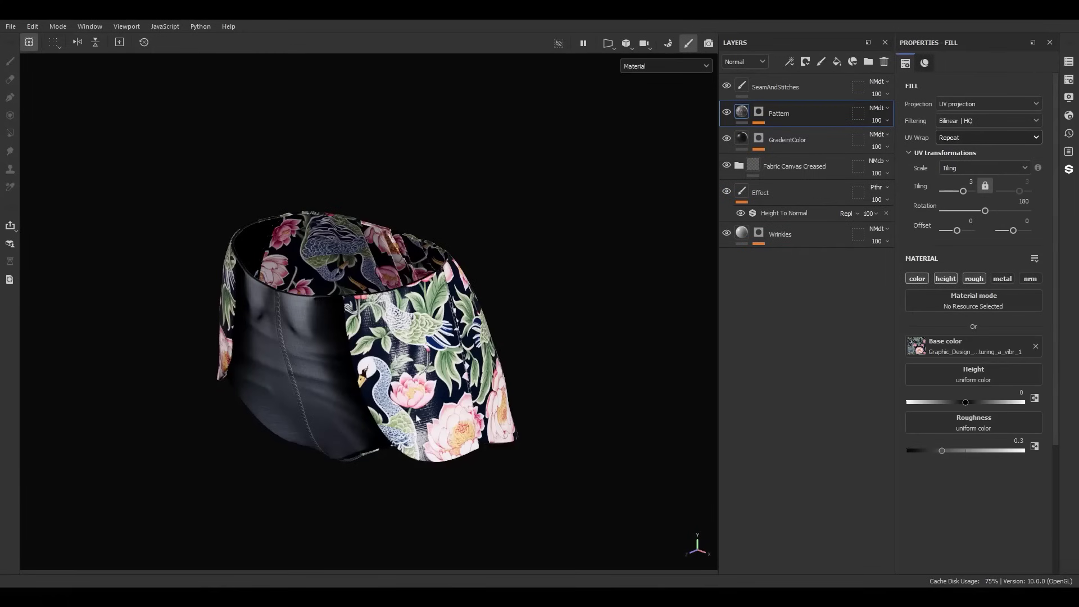
{"action": "left_click_drag", "start_coordinate": [590, 264], "coordinate": [350, 383], "text": "alt"}
{"action": "right_click_drag", "start_coordinate": [349, 384], "coordinate": [419, 439], "text": "alt"}
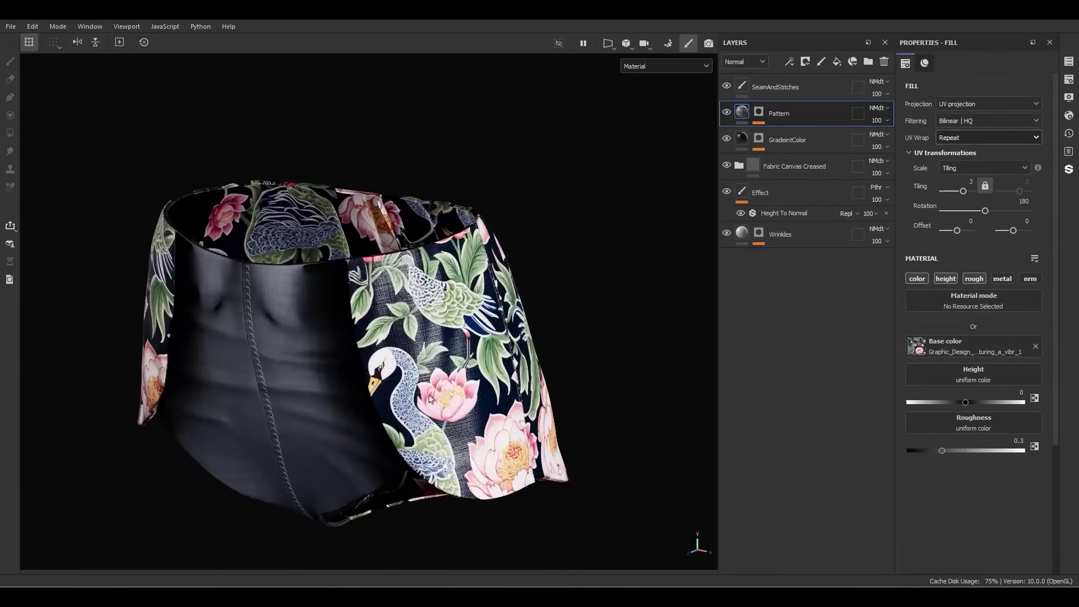
{"action": "middle_click_drag", "start_coordinate": [418, 439], "coordinate": [419, 360], "text": "alt"}
{"action": "right_click_drag", "start_coordinate": [419, 360], "coordinate": [495, 433], "text": "alt"}
{"action": "middle_click_drag", "start_coordinate": [494, 433], "coordinate": [483, 495], "text": "alt"}
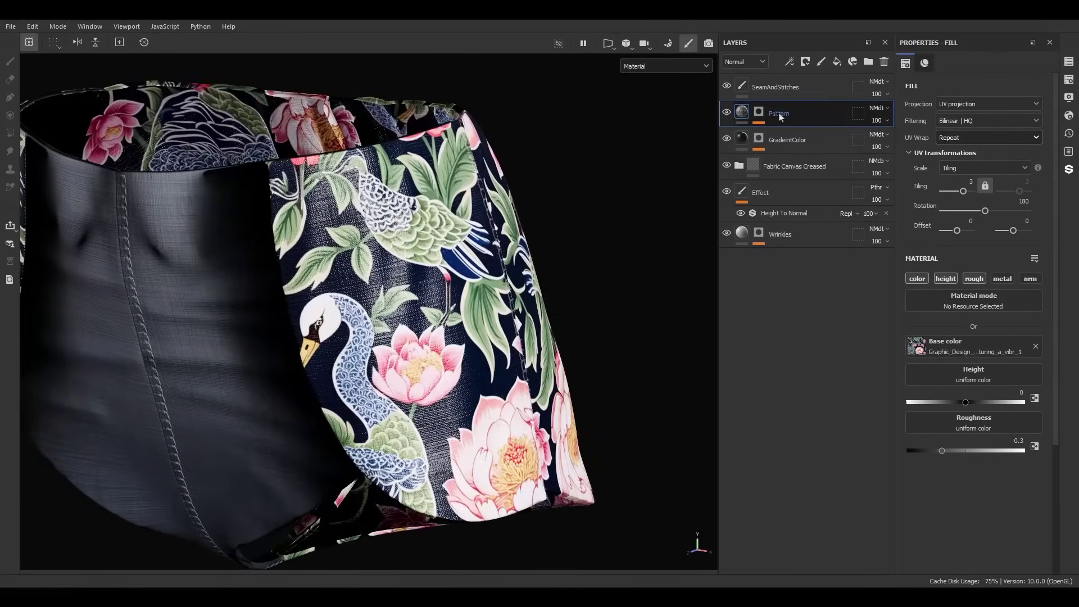
{"action": "right_click", "coordinate": [745, 110]}
{"action": "left_click", "coordinate": [774, 466]}
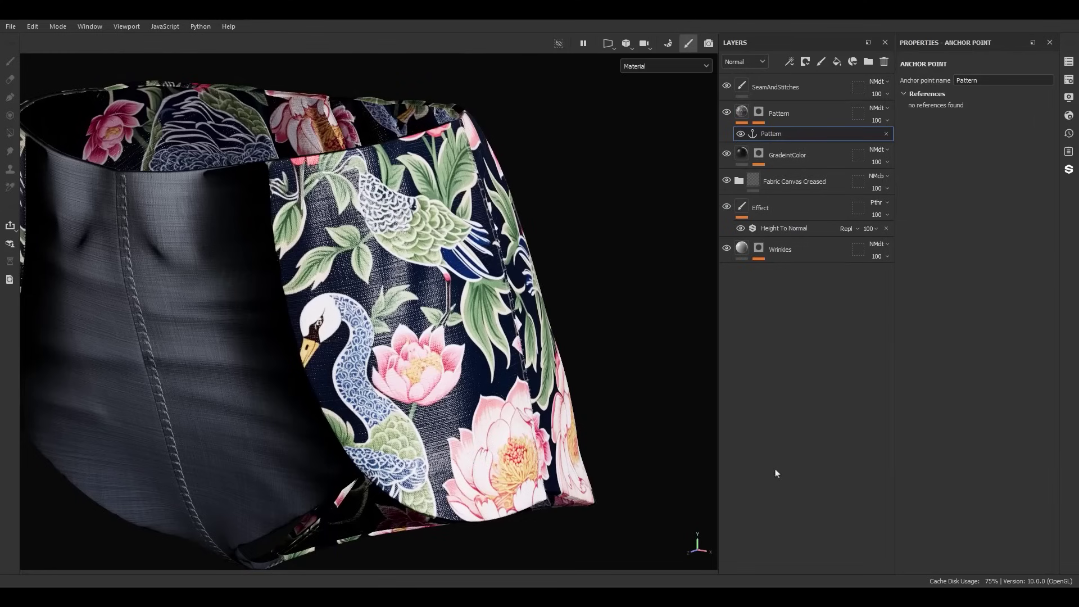
Add another fill effect above the paint effect in the Pattern mask and use the Pattern anchor point as its grayscale source
{"action": "left_click", "coordinate": [758, 108]}
{"action": "left_click", "coordinate": [759, 111]}
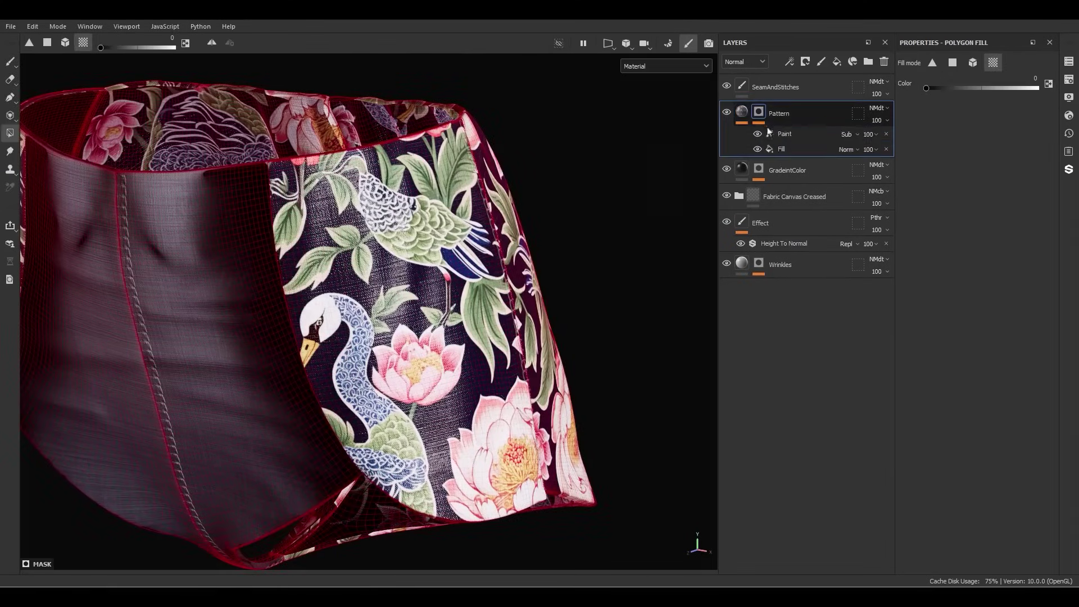
{"action": "right_click", "coordinate": [779, 136]}
{"action": "left_click", "coordinate": [810, 321]}
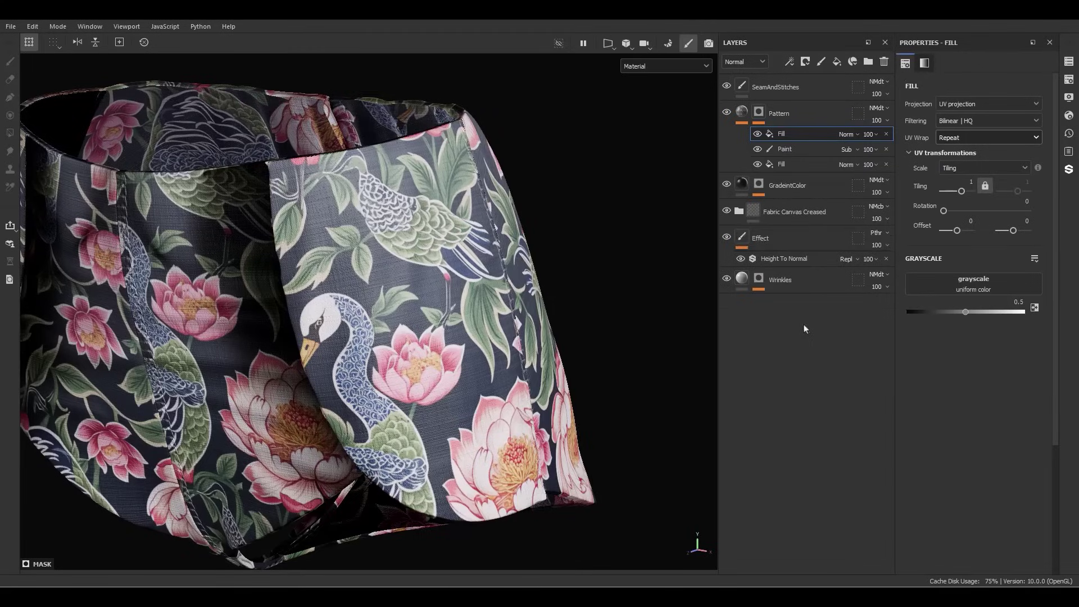
{"action": "left_click", "coordinate": [973, 284]}
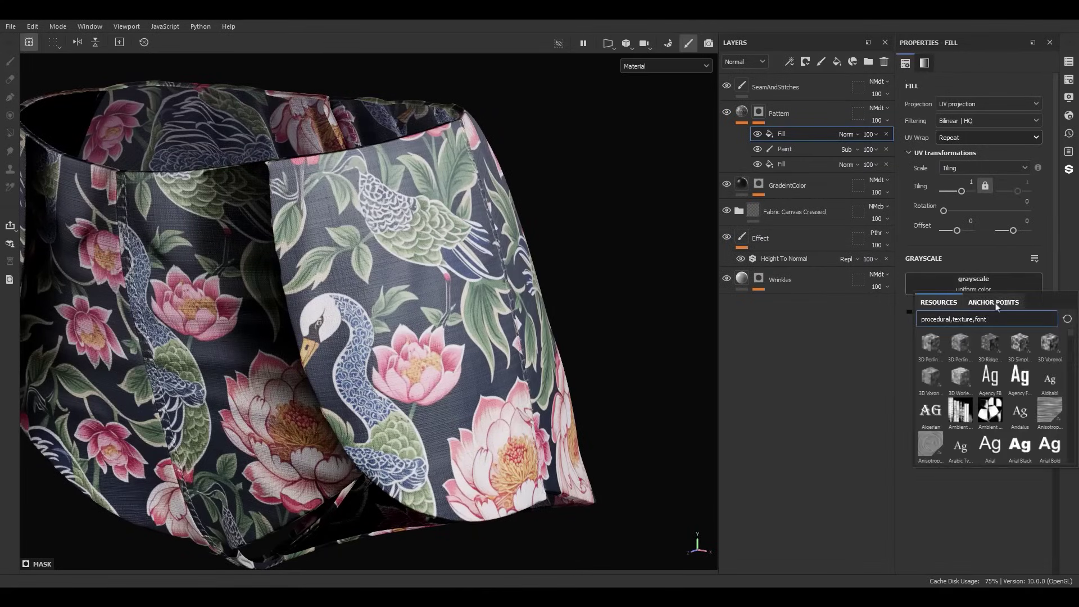
{"action": "left_click", "coordinate": [989, 303]}
{"action": "left_click", "coordinate": [950, 318]}
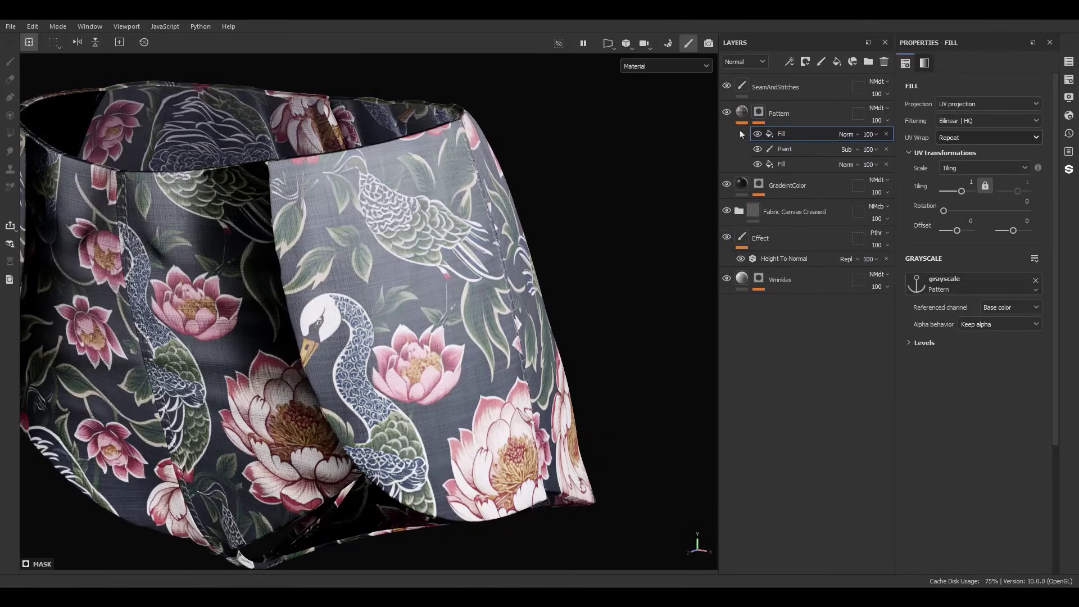
Blend the anchor fill with Multiply while viewing the mask, and tighten its levels with the input white point at about 0.124
{"action": "left_click", "coordinate": [759, 114], "text": "alt"}
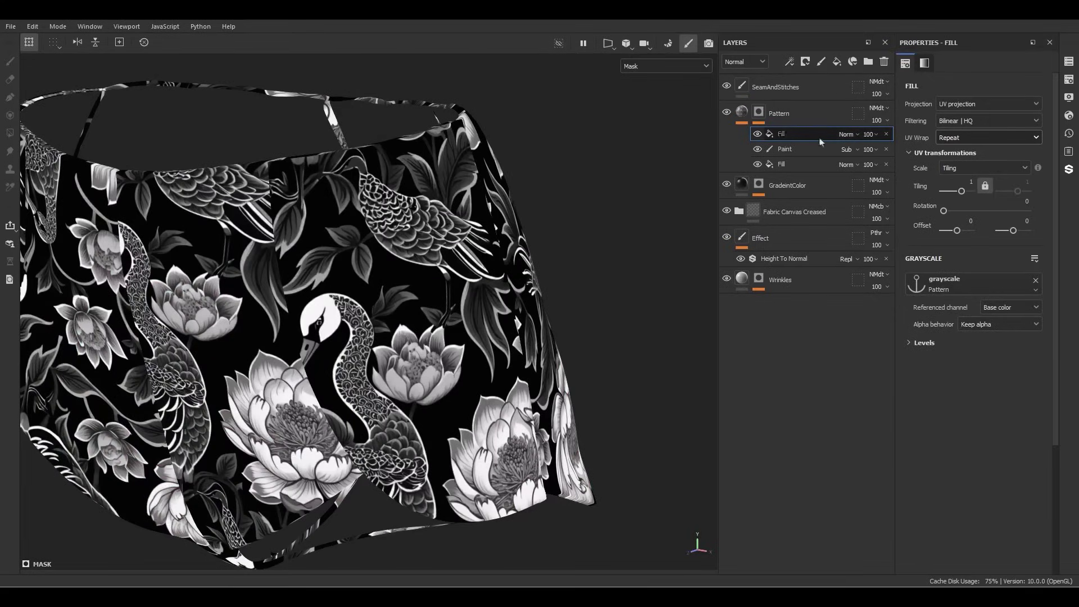
{"action": "left_click", "coordinate": [846, 135]}
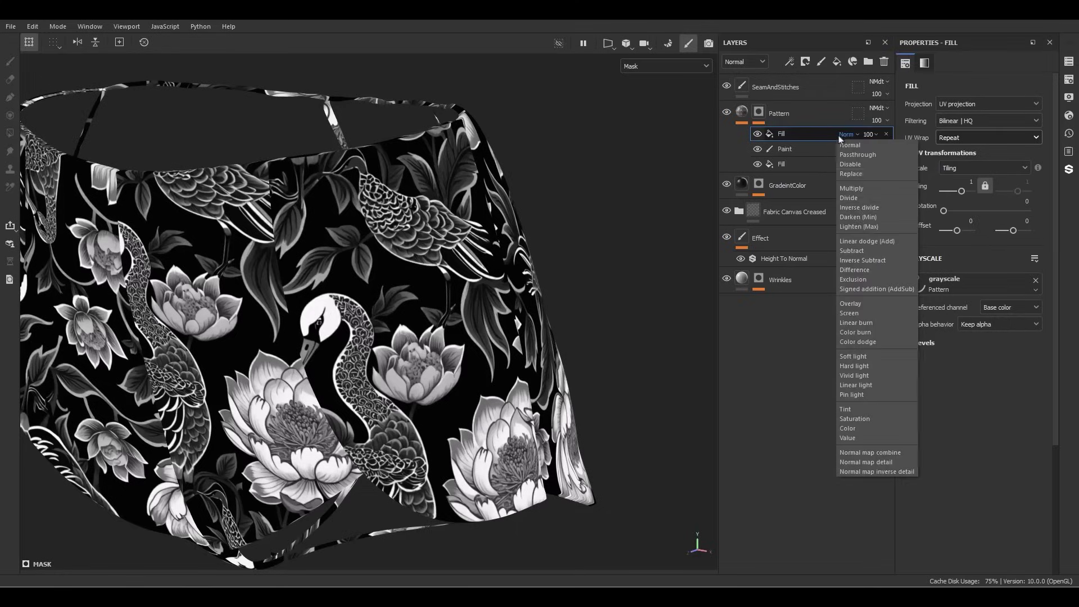
{"action": "left_click", "coordinate": [857, 189]}
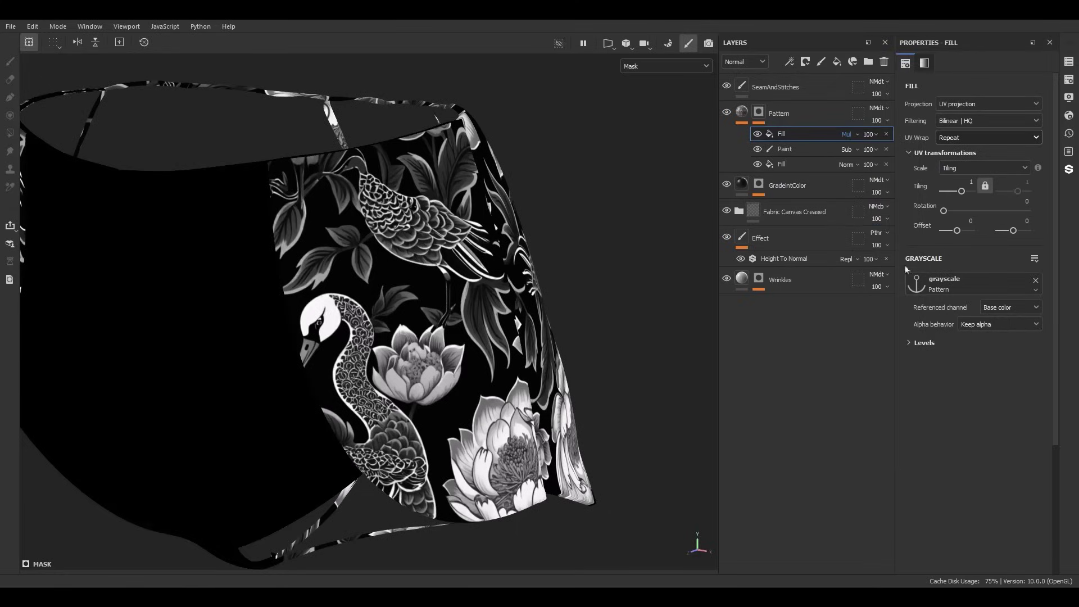
{"action": "left_click", "coordinate": [925, 343]}
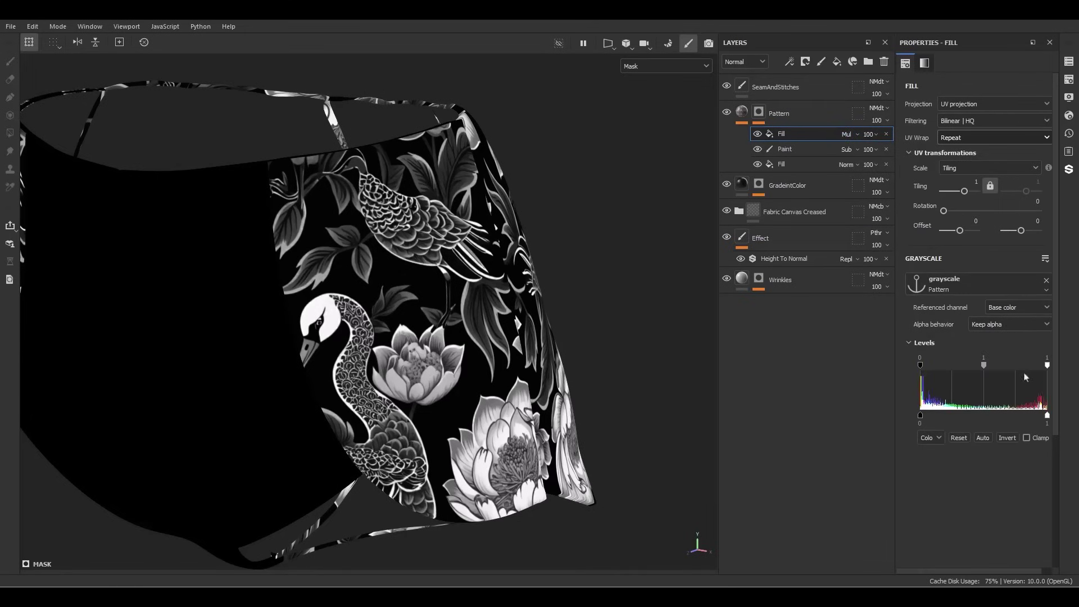
{"action": "left_click_drag", "start_coordinate": [1049, 369], "coordinate": [936, 365]}
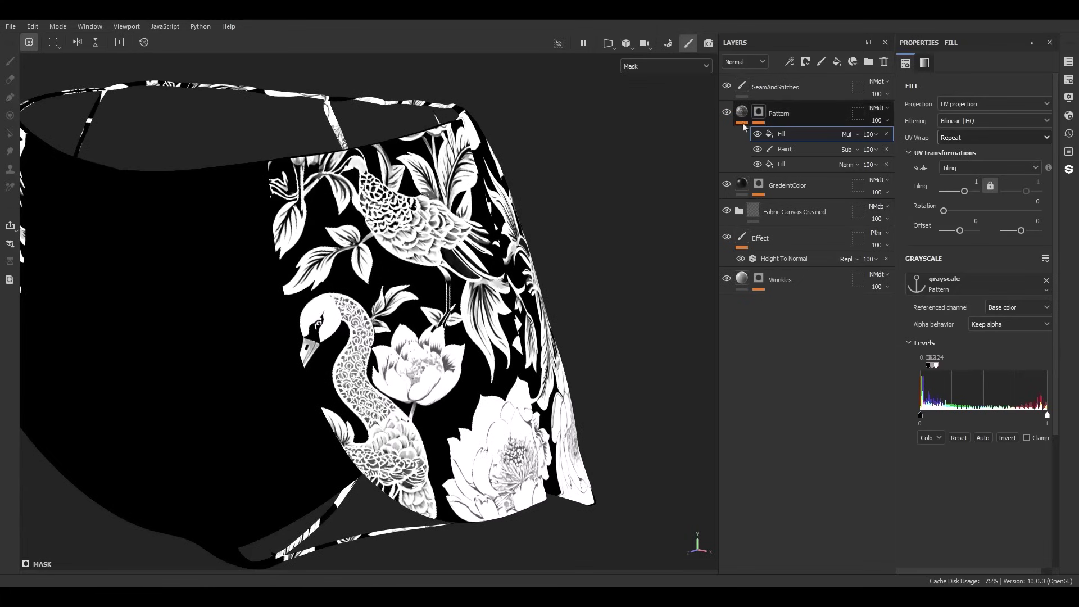
Select the Pattern layer's material and raise its height to 0.2038 to emboss the floral motif
{"action": "key", "text": "4"}
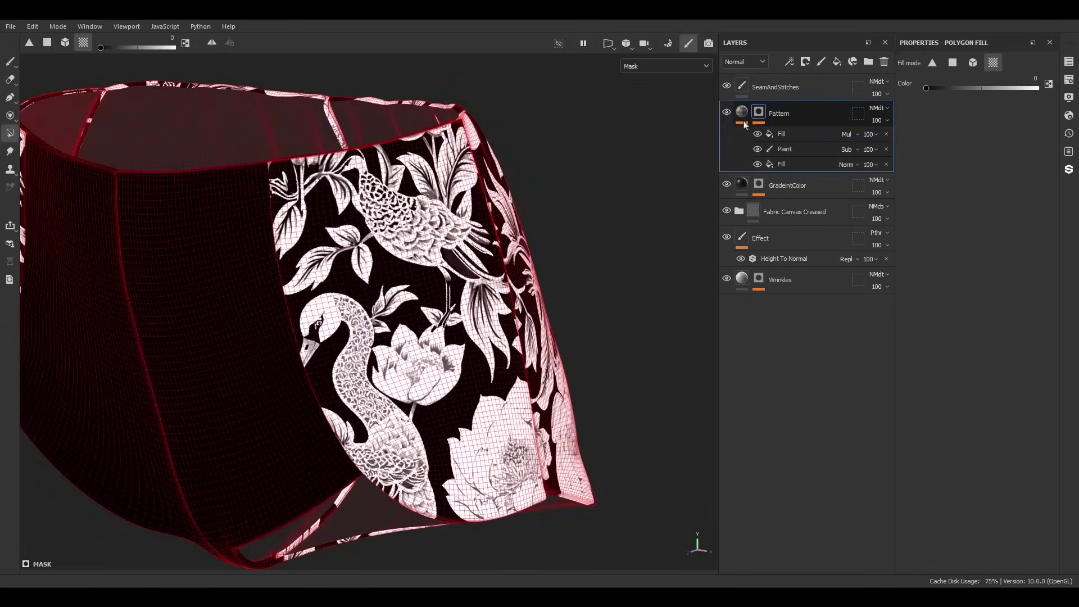
{"action": "left_click", "coordinate": [742, 114]}
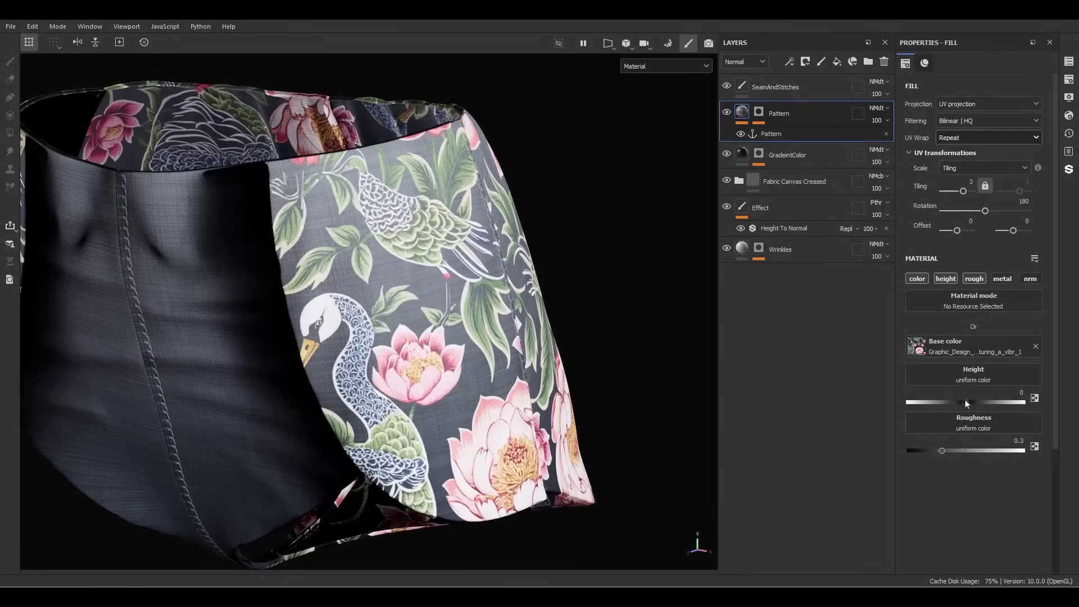
{"action": "mouse_move", "coordinate": [968, 404]}
{"action": "left_mouse_down"}
{"action": "mouse_move", "coordinate": [986, 402]}
{"action": "mouse_move", "coordinate": [974, 405]}
{"action": "left_mouse_up"}
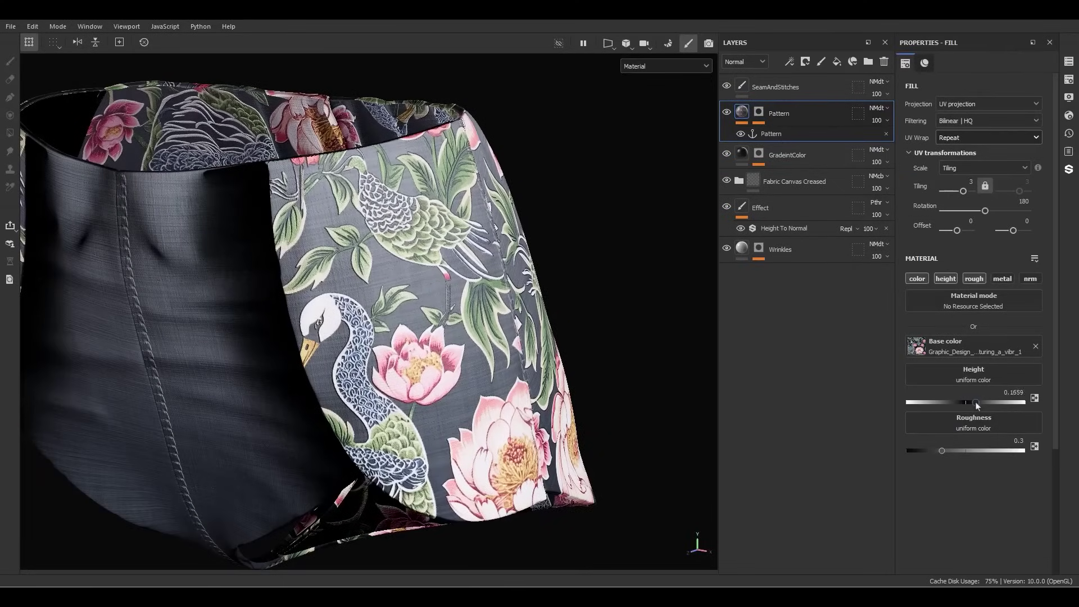
{"action": "left_click_drag", "start_coordinate": [591, 196], "coordinate": [460, 242], "text": "alt"}
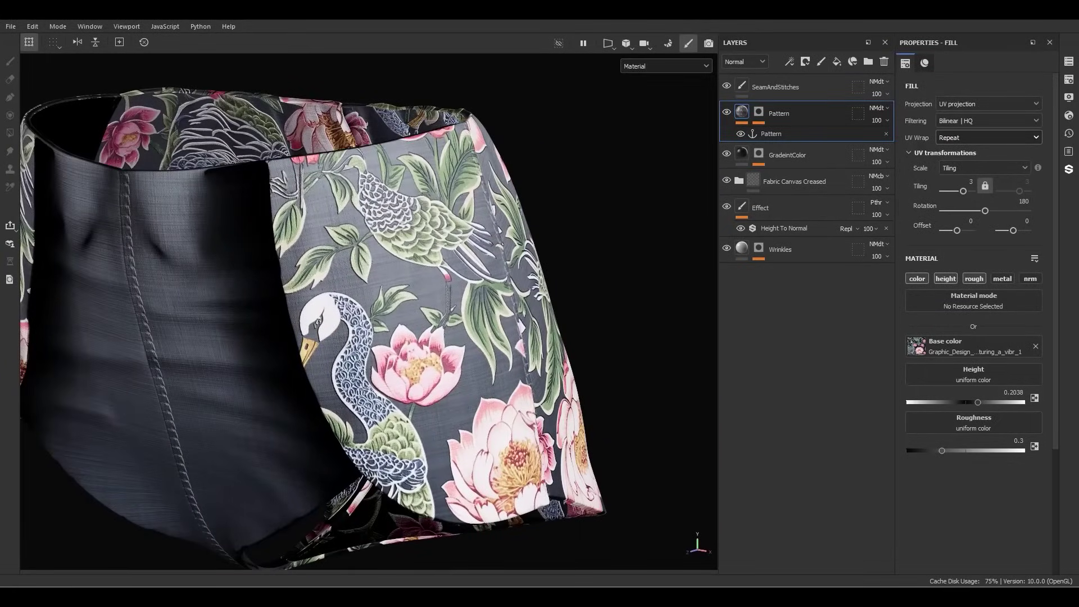
Replace the Pattern layer's base color with the third Graphic_Design floral image and inspect it on the shorts
{"action": "left_click_drag", "start_coordinate": [1077, 388], "coordinate": [956, 345]}
{"action": "right_click_drag", "start_coordinate": [284, 192], "coordinate": [427, 225], "text": "alt"}
{"action": "left_click_drag", "start_coordinate": [427, 225], "coordinate": [315, 310], "text": "alt"}
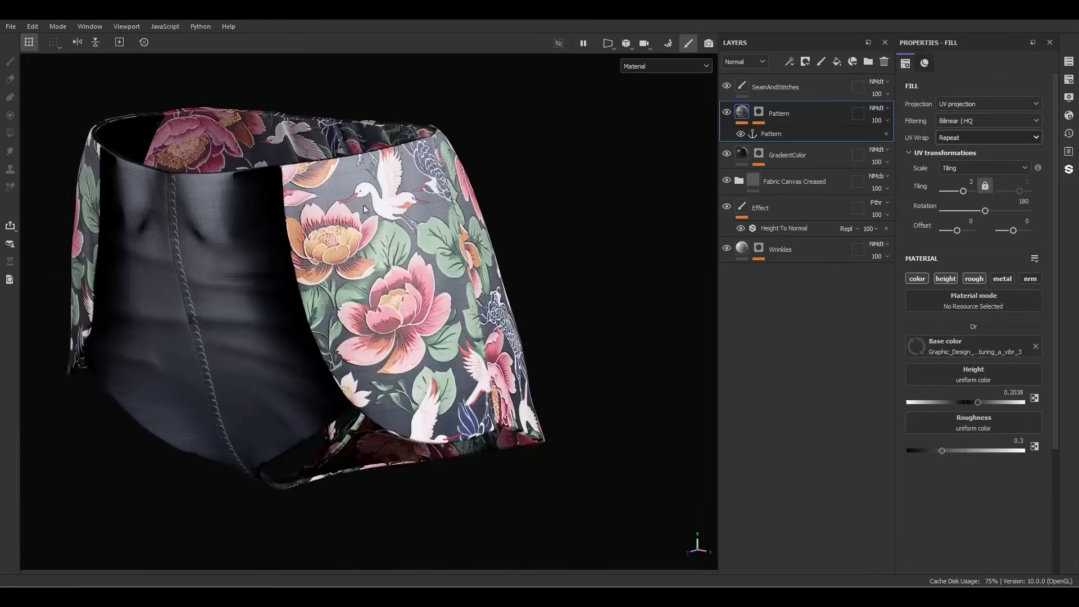
{"action": "right_click_drag", "start_coordinate": [315, 310], "coordinate": [359, 320], "text": "alt"}
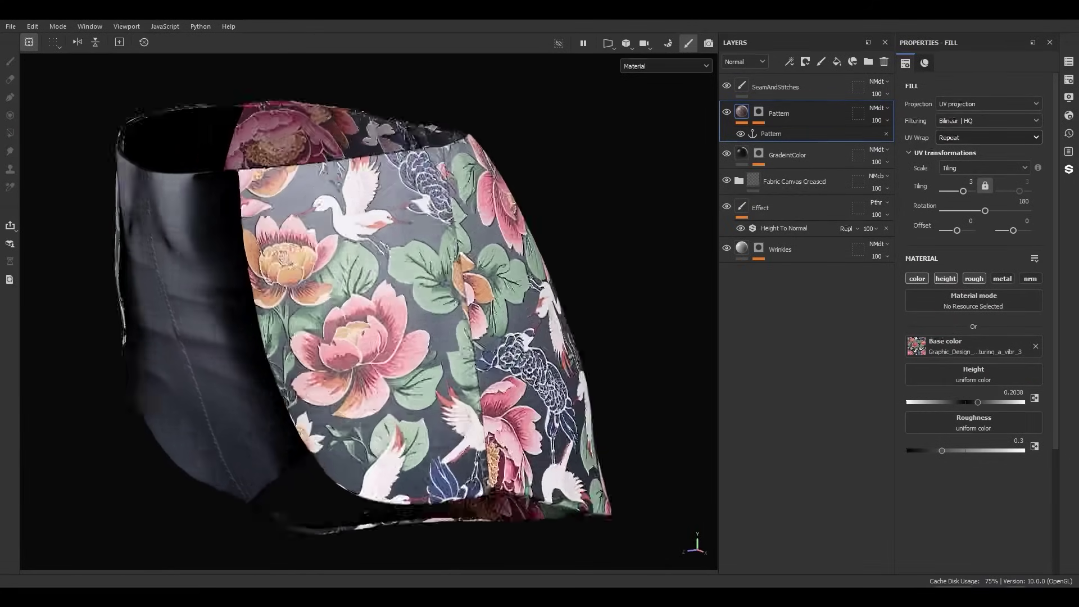
Shift the Pattern layer's floral image in UV space to an offset of about -0.013 and 0.125
{"action": "left_click_drag", "start_coordinate": [360, 320], "coordinate": [438, 371], "text": "alt"}
{"action": "right_click_drag", "start_coordinate": [439, 371], "coordinate": [470, 316], "text": "alt"}
{"action": "key", "text": "F1"}
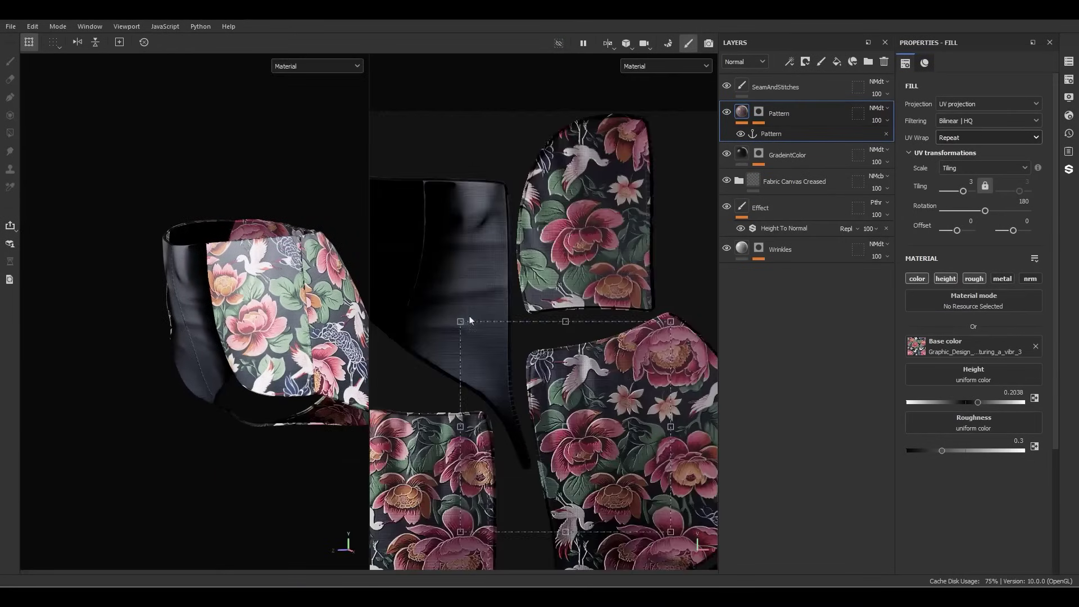
{"action": "scroll", "coordinate": [470, 316], "scroll_direction": "down", "scroll_amount": 2}
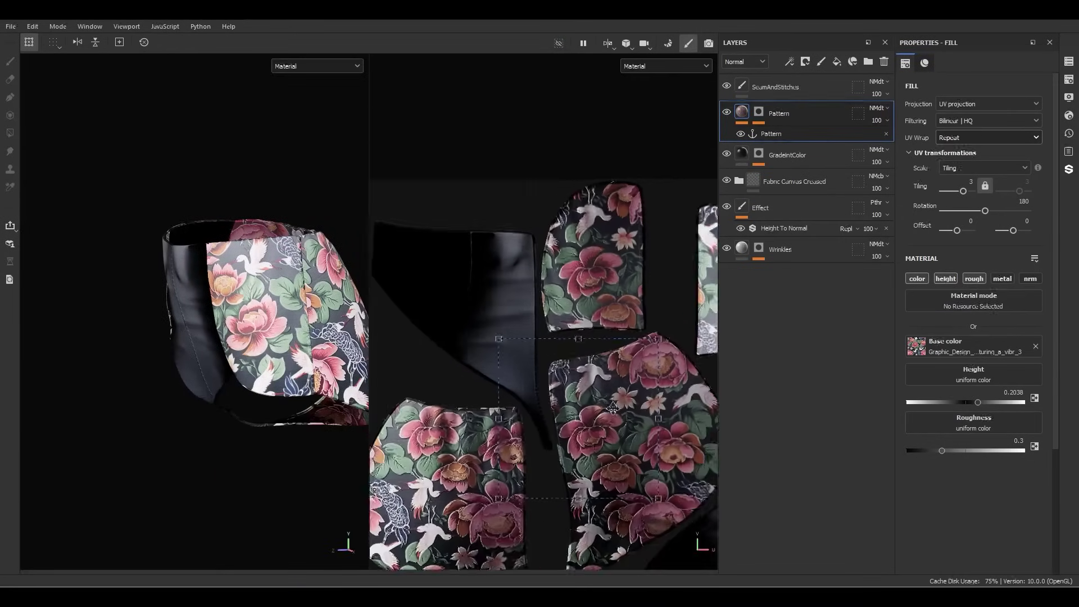
{"action": "left_click_drag", "start_coordinate": [539, 360], "coordinate": [608, 363]}
{"action": "key", "text": "F3"}
{"action": "key", "text": "F2"}
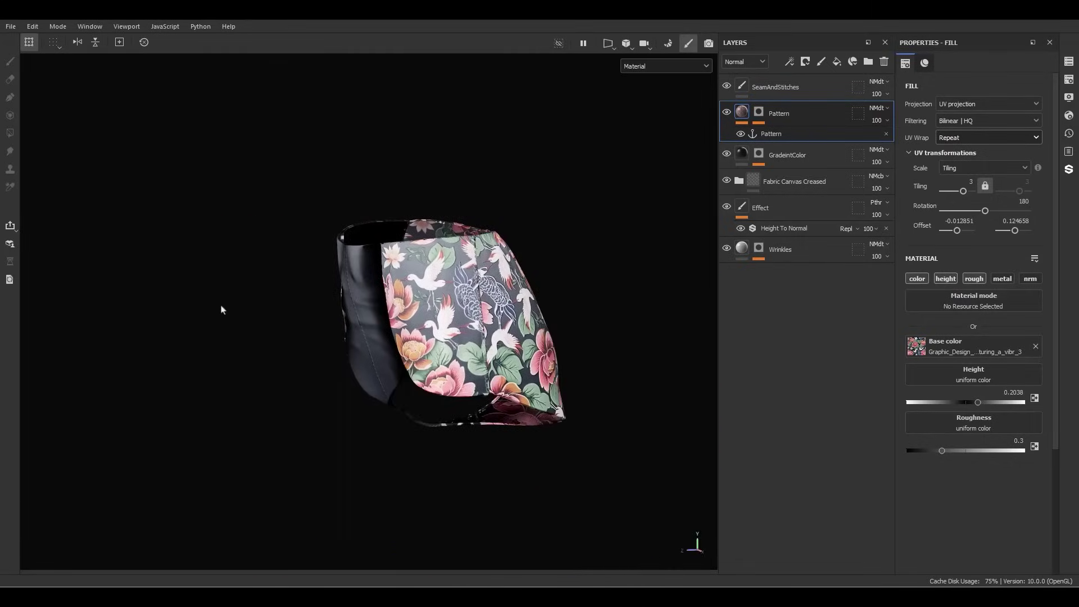
Set the Pattern layer's roughness to 0.8 and its height to 0.3
{"action": "right_click_drag", "start_coordinate": [222, 310], "coordinate": [337, 314], "text": "alt"}
{"action": "left_click_drag", "start_coordinate": [337, 314], "coordinate": [421, 222], "text": "alt"}
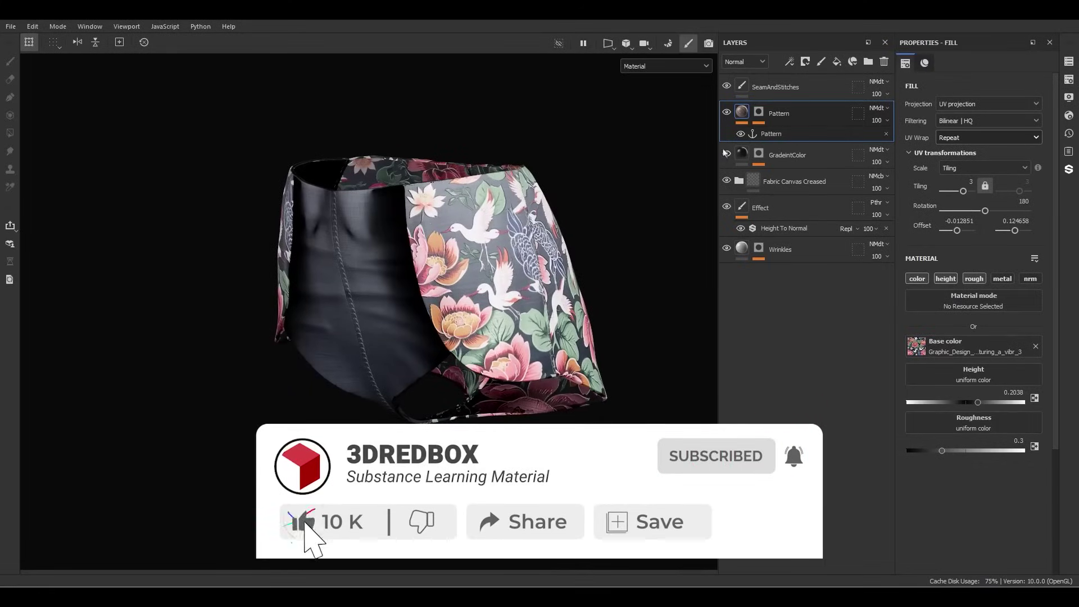
{"action": "left_click", "coordinate": [940, 452]}
{"action": "left_click_drag", "start_coordinate": [940, 454], "coordinate": [1009, 451]}
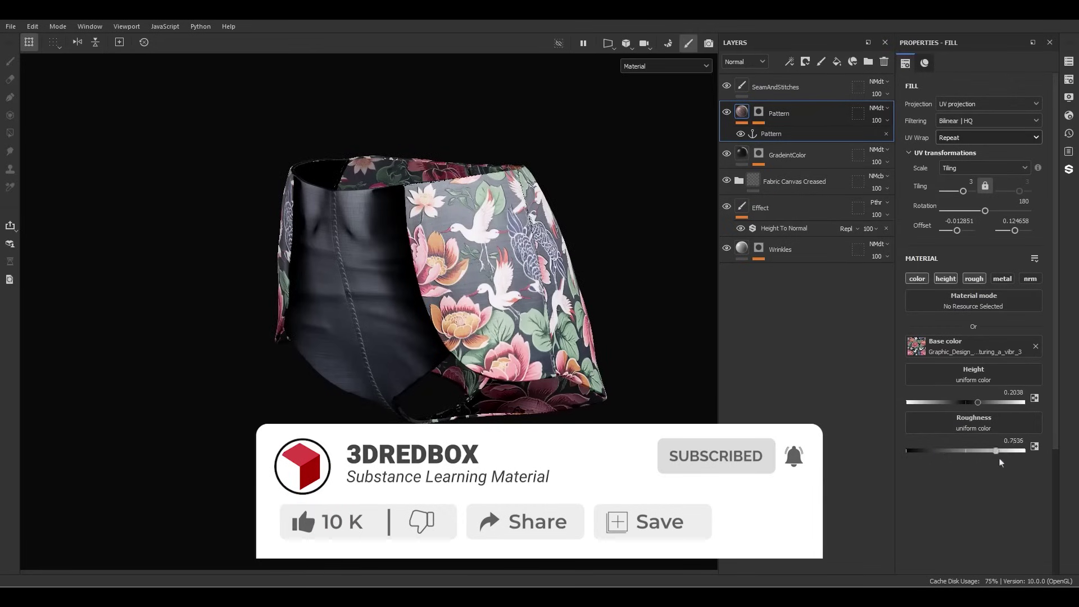
{"action": "double_click", "coordinate": [1015, 440]}
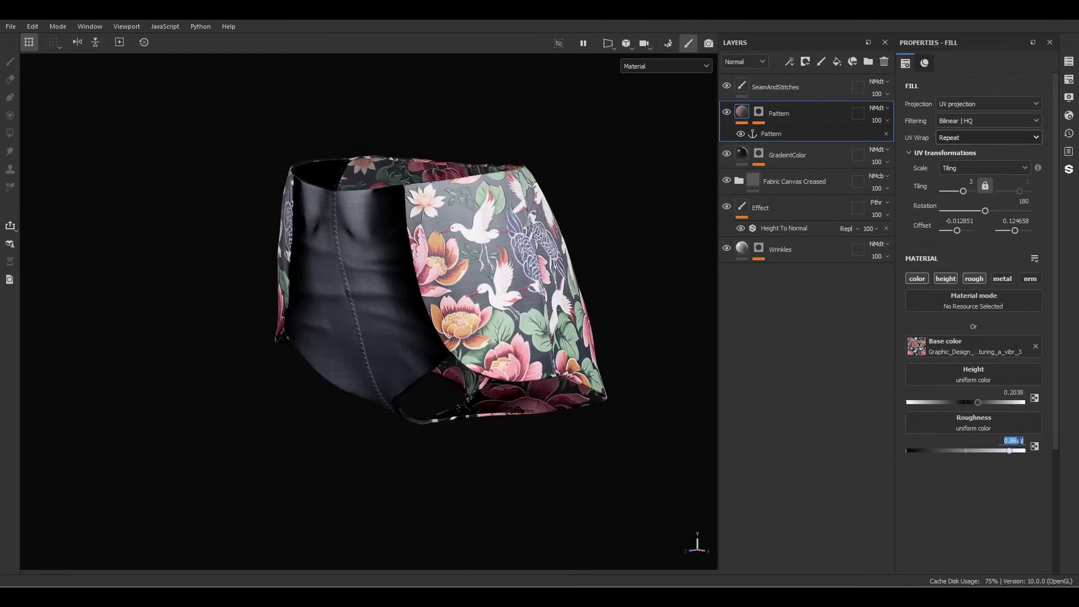
{"action": "type", "text": "0.8"}
{"action": "key", "text": "Return"}
{"action": "double_click", "coordinate": [1013, 392]}
{"action": "type", "text": "0.3"}
{"action": "key", "text": "Return"}
Add a Blur filter above the fill effects in the Pattern layer's mask
{"action": "left_click", "coordinate": [759, 111]}
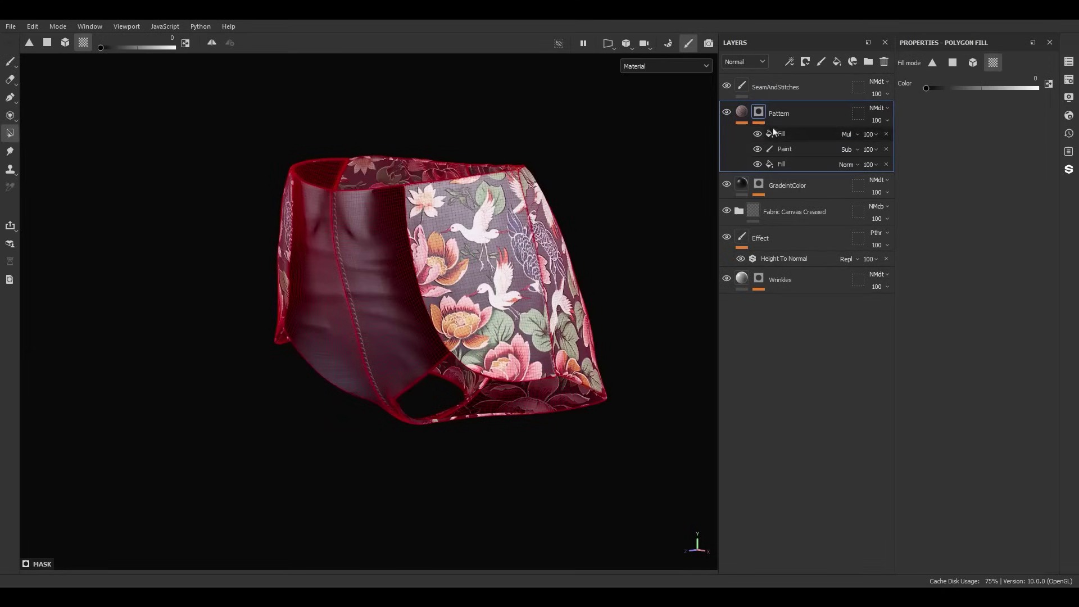
{"action": "right_click", "coordinate": [774, 133]}
{"action": "left_click", "coordinate": [811, 357]}
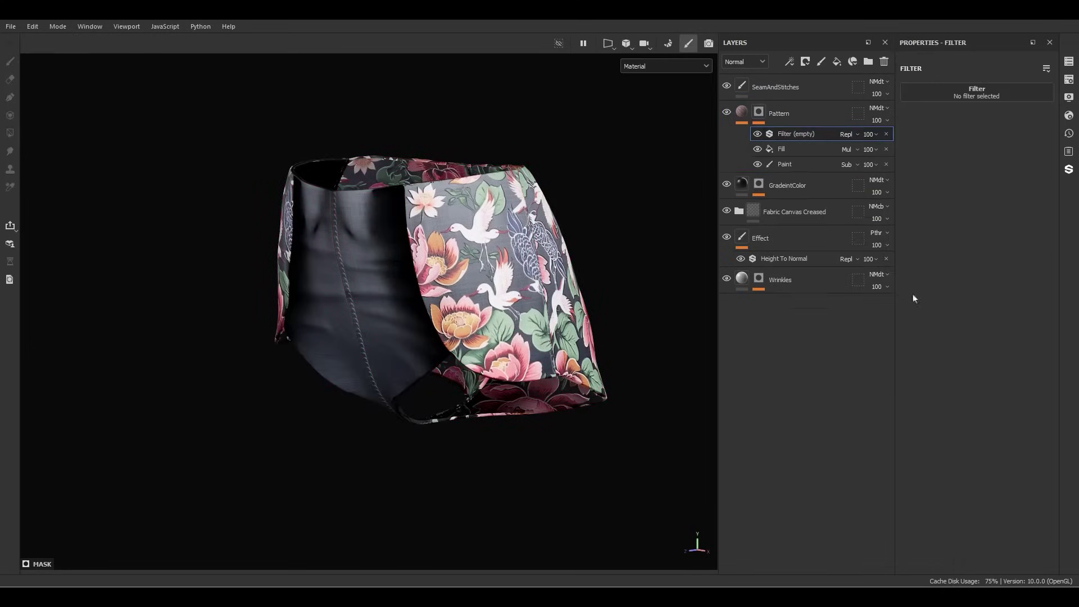
{"action": "left_click", "coordinate": [989, 93]}
{"action": "left_click", "coordinate": [1022, 126]}
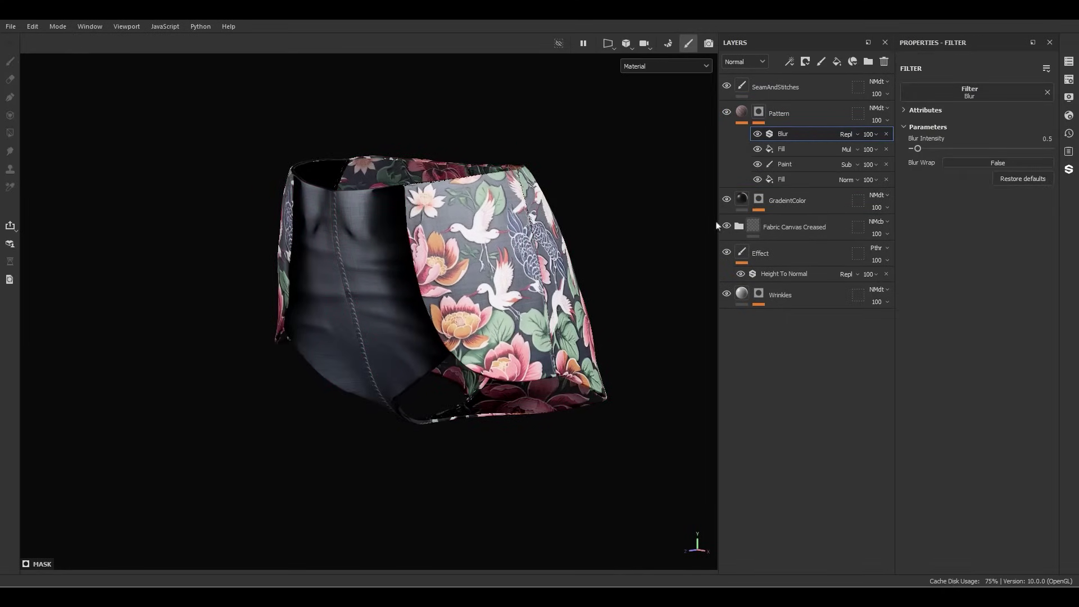
Set the mask's blur intensity to 0.2 and inspect the softened embossing on the floral motif up close
{"action": "scroll", "coordinate": [538, 271], "scroll_direction": "up", "scroll_amount": 5}
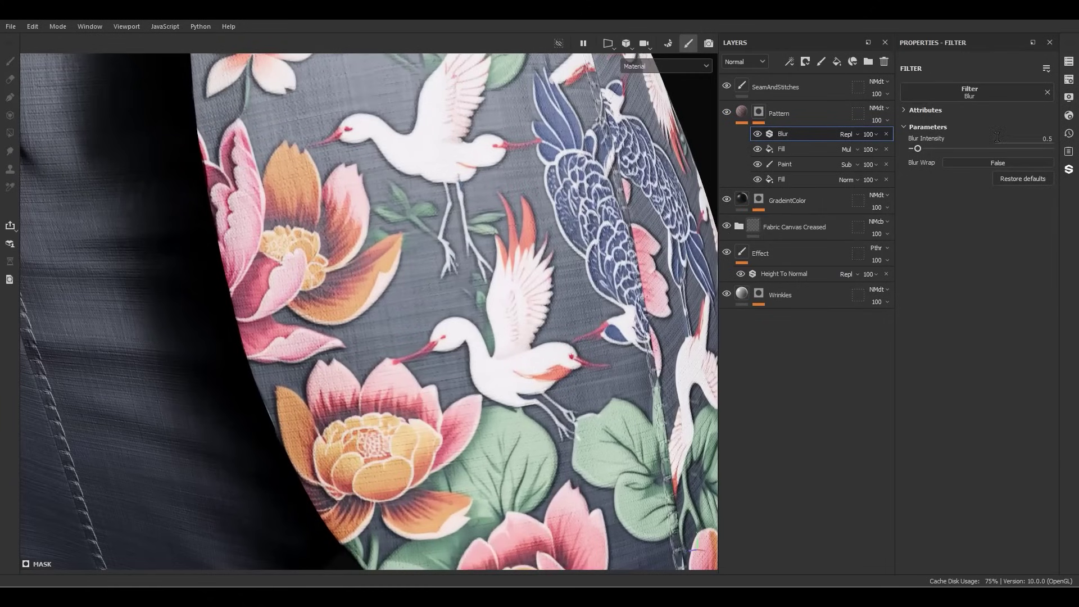
{"action": "left_click", "coordinate": [1028, 142]}
{"action": "key", "text": "Return"}
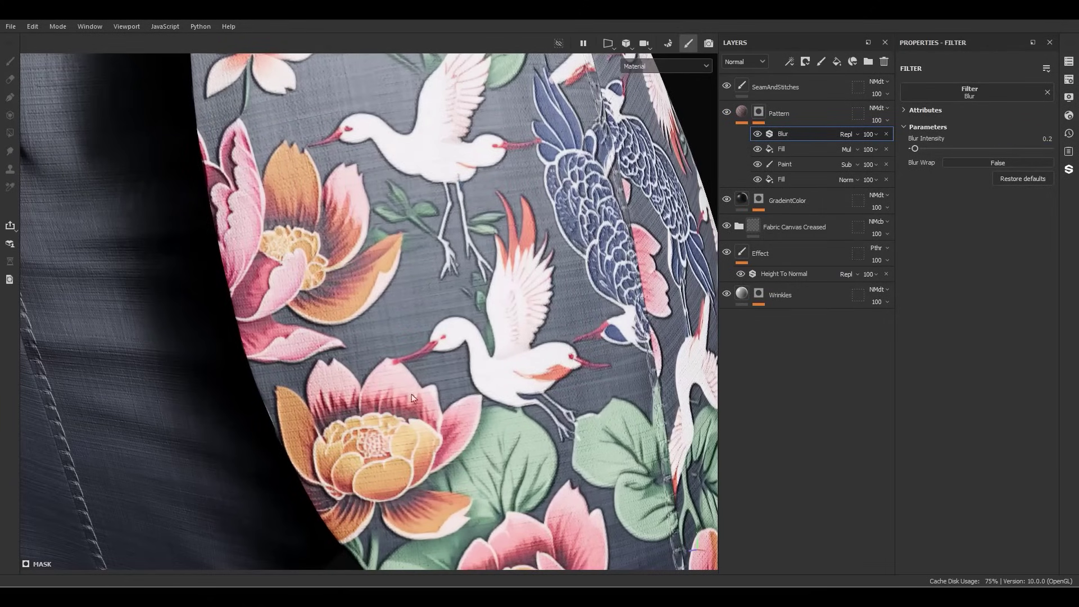
{"action": "scroll", "coordinate": [554, 289], "scroll_direction": "down", "scroll_amount": 5}
{"action": "mouse_move", "coordinate": [555, 289]}
{"action": "left_mouse_down", "text": "alt"}
{"action": "mouse_move", "coordinate": [677, 268]}
{"action": "mouse_move", "coordinate": [548, 277]}
{"action": "left_mouse_up", "text": "alt"}
{"action": "scroll", "coordinate": [550, 221], "scroll_direction": "up", "scroll_amount": 3}
{"action": "scroll", "coordinate": [548, 219], "scroll_direction": "up", "scroll_amount": 5}
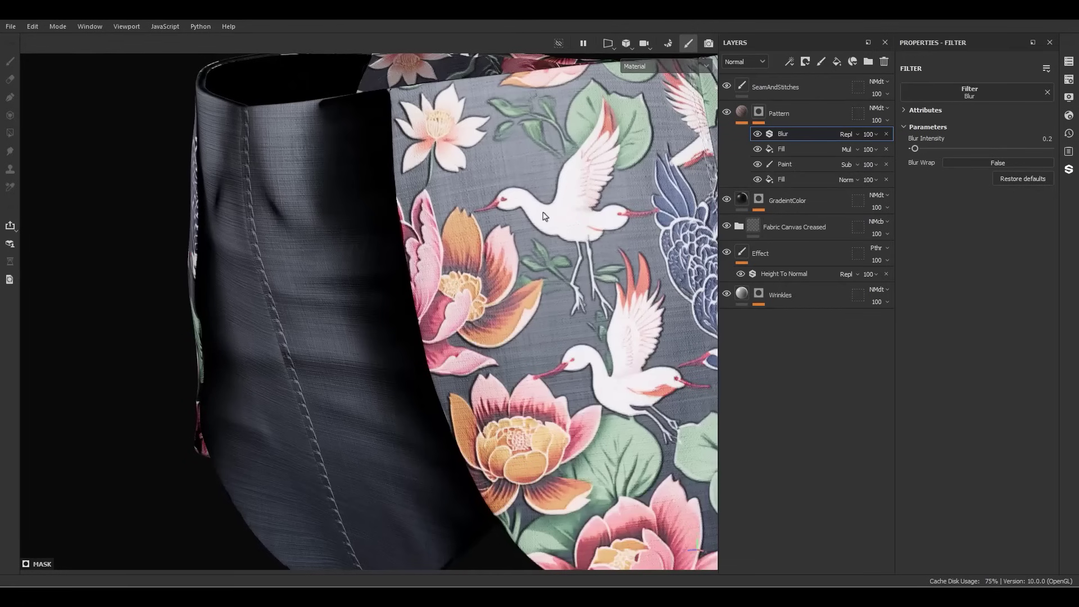
{"action": "scroll", "coordinate": [485, 184], "scroll_direction": "down", "scroll_amount": 5}
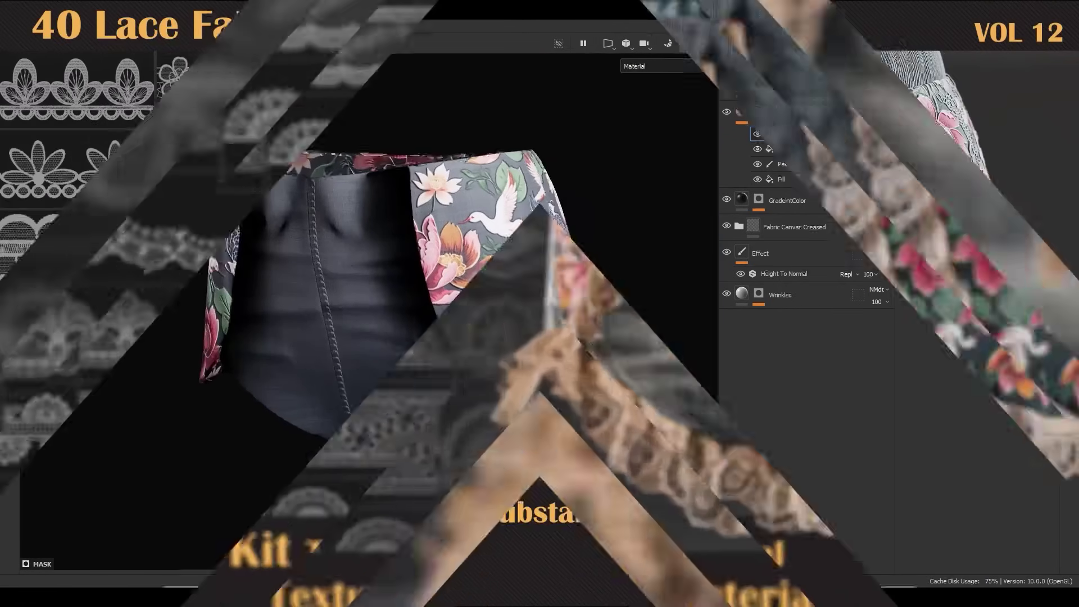
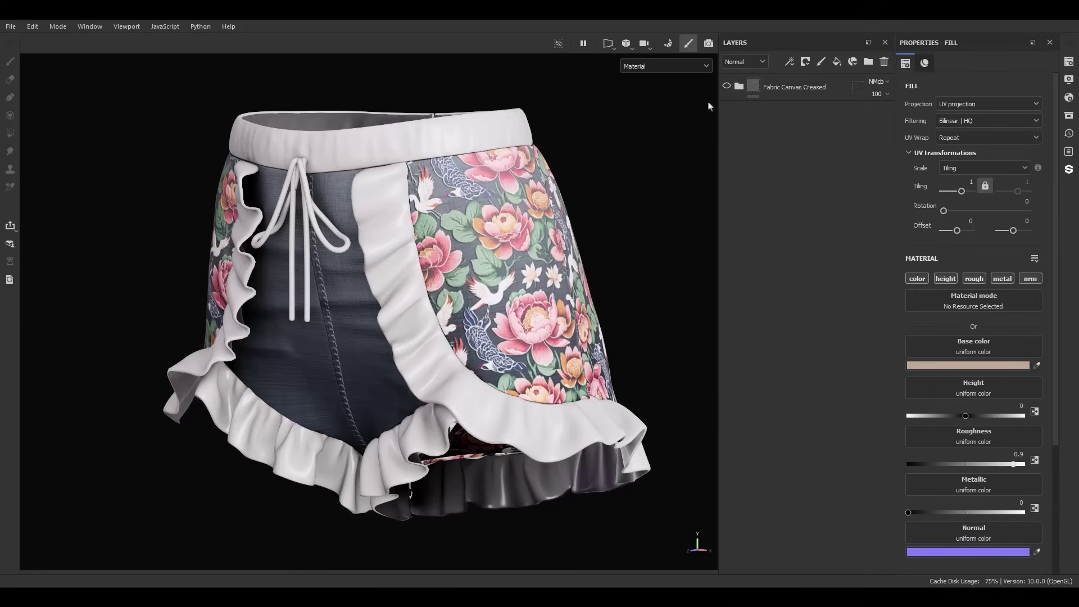
Show the Fabric Canvas Creased folder on the ruffles and waistband, and compare the fabric with and without its Base2 layer
{"action": "left_click", "coordinate": [727, 88]}
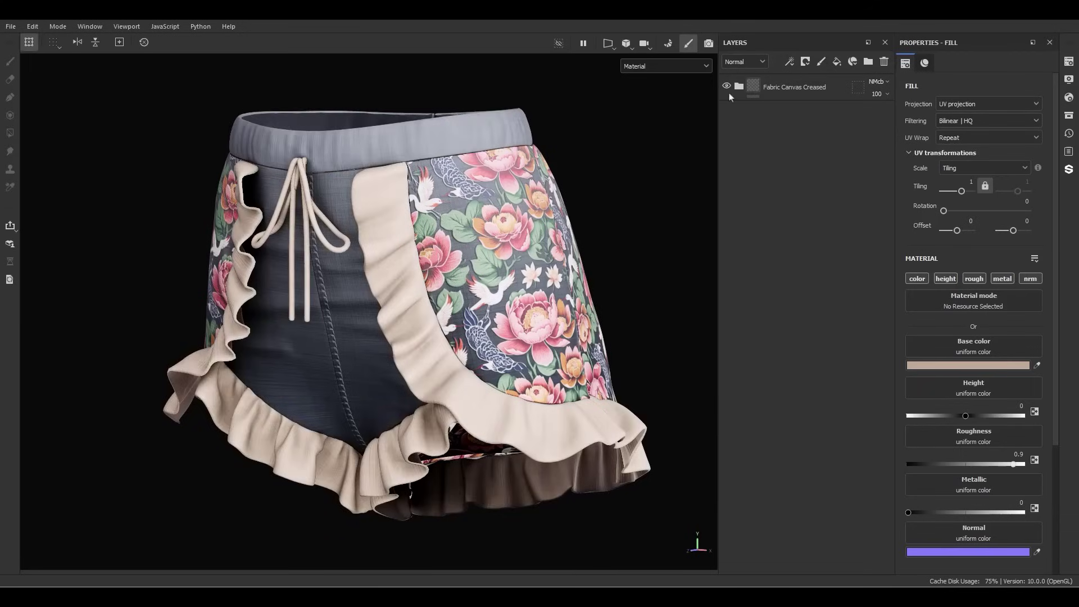
{"action": "left_click", "coordinate": [740, 86]}
{"action": "left_click", "coordinate": [727, 191]}
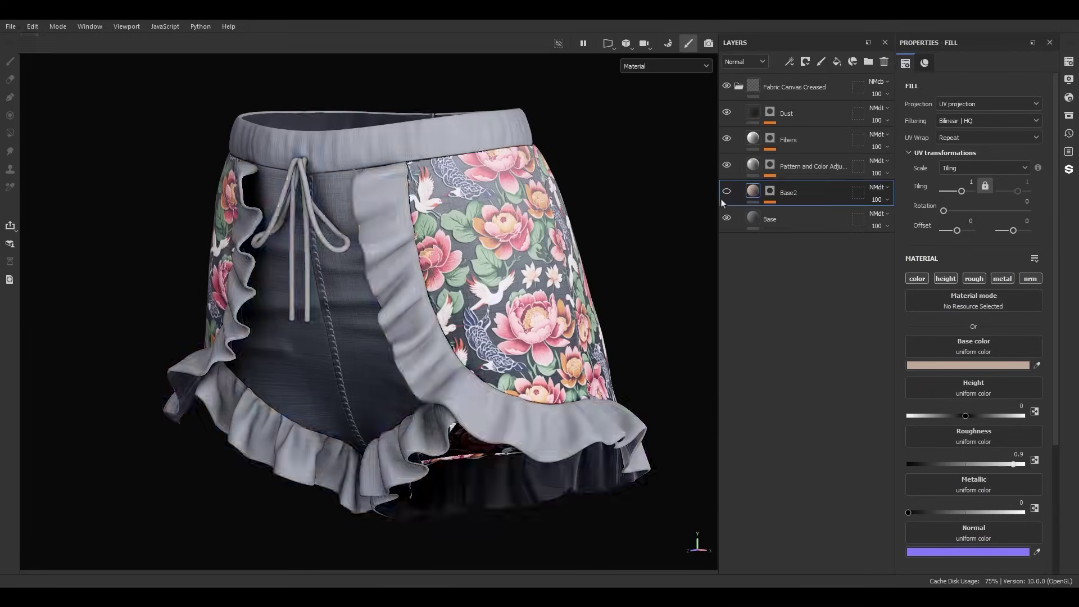
{"action": "left_click", "coordinate": [723, 197]}
{"action": "left_click", "coordinate": [723, 198]}
{"action": "left_click", "coordinate": [723, 198]}
{"action": "left_click", "coordinate": [723, 197]}
{"action": "left_click", "coordinate": [726, 192]}
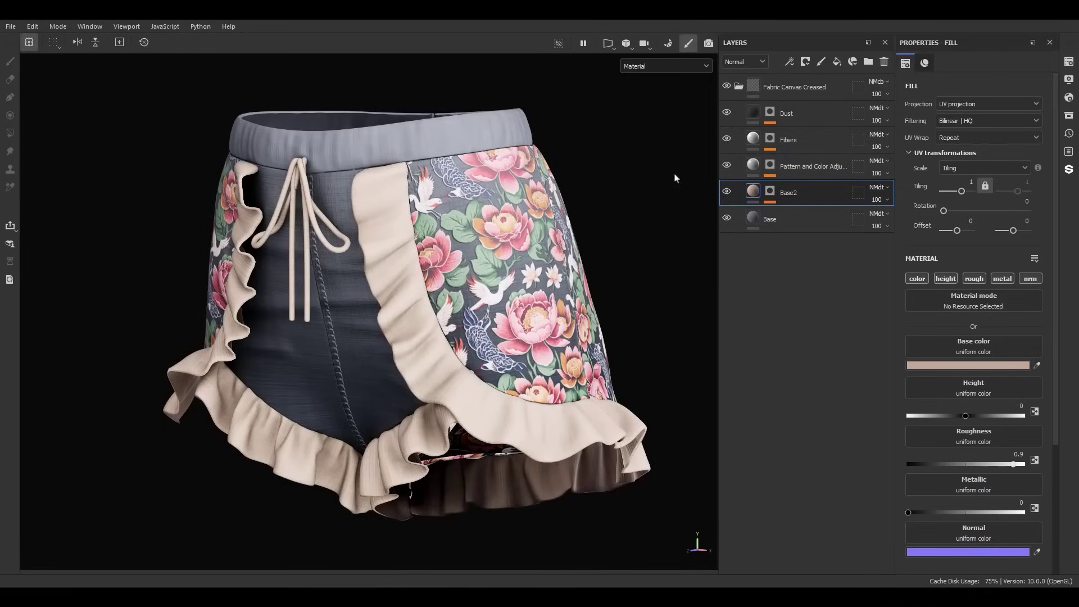
{"action": "left_click", "coordinate": [739, 87]}
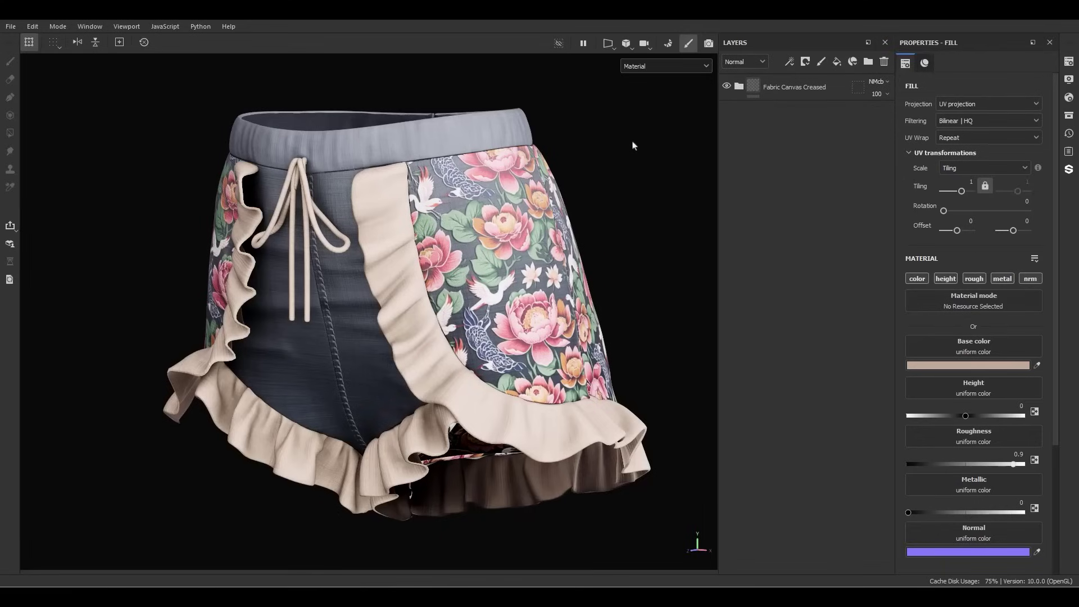
Import MK_Fabric_Vol12_LaceTrim_15.sbsar and MK_Fabric_Vol12_LaceTrim_22.sbsar into the current project as base materials
{"action": "key", "text": "ctrl+shift+a"}
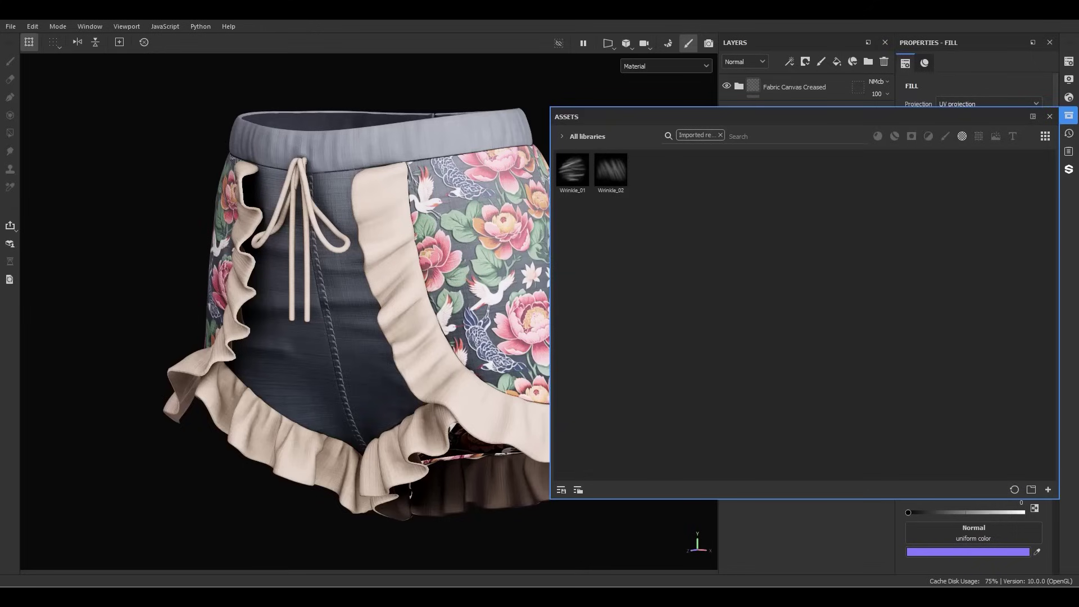
{"action": "left_click_drag", "start_coordinate": [167, 192], "coordinate": [653, 217]}
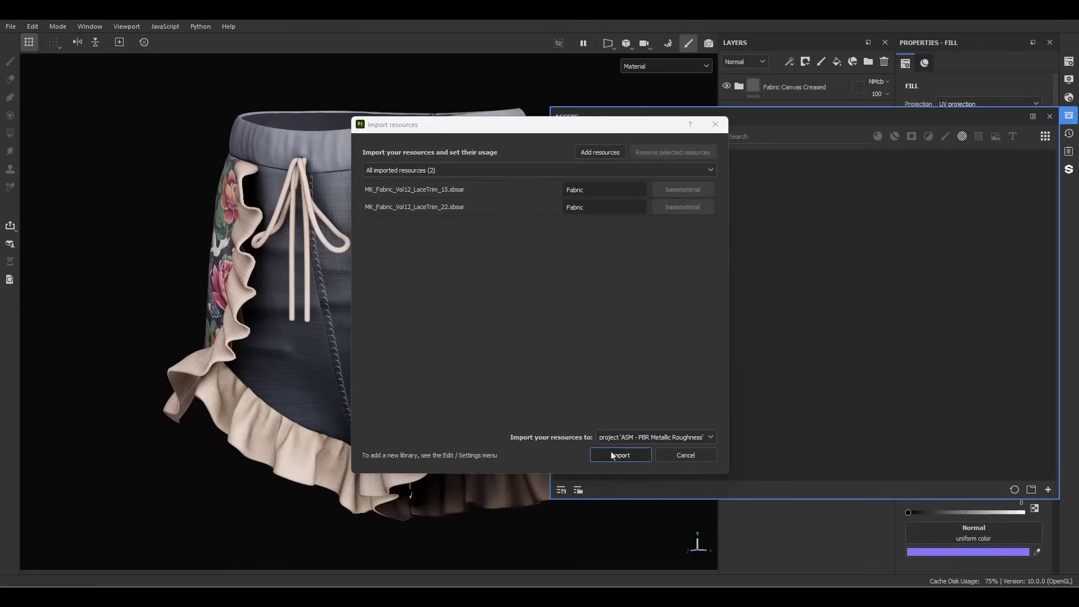
{"action": "left_click", "coordinate": [635, 438]}
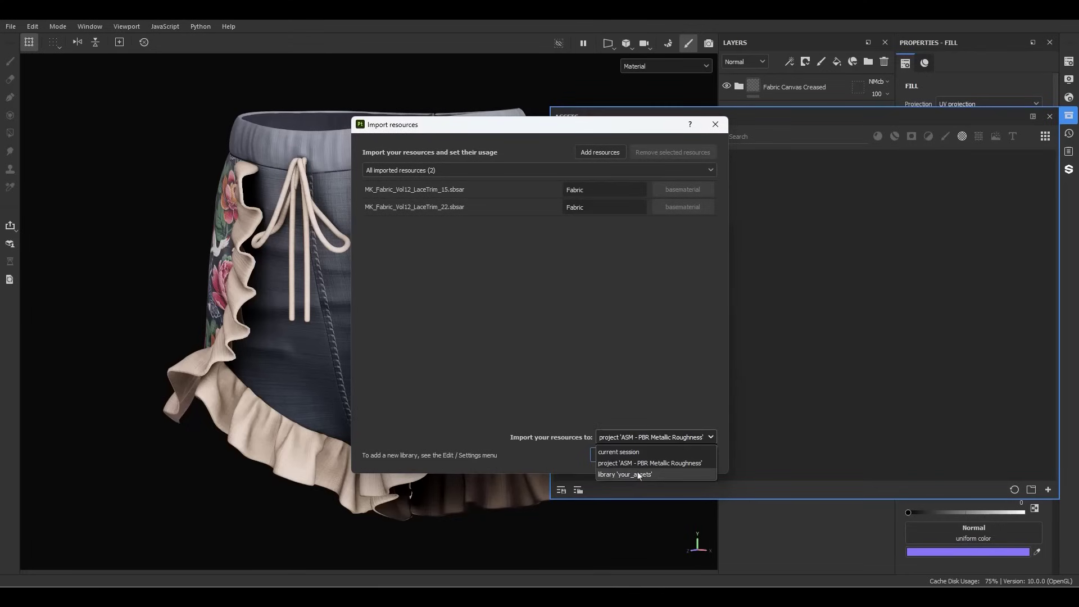
{"action": "left_click", "coordinate": [522, 460]}
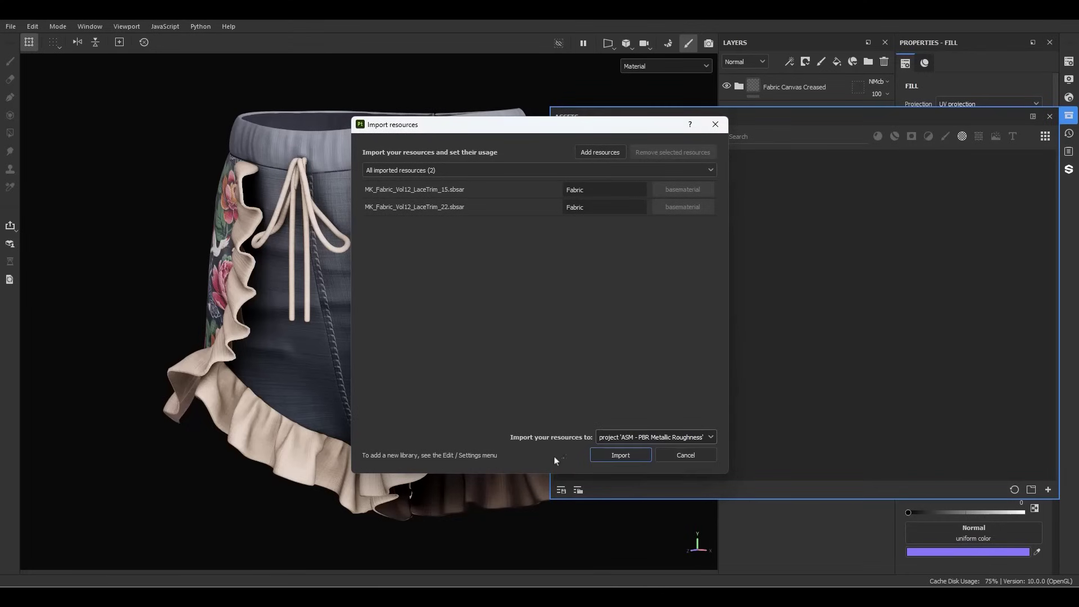
{"action": "left_click", "coordinate": [612, 455]}
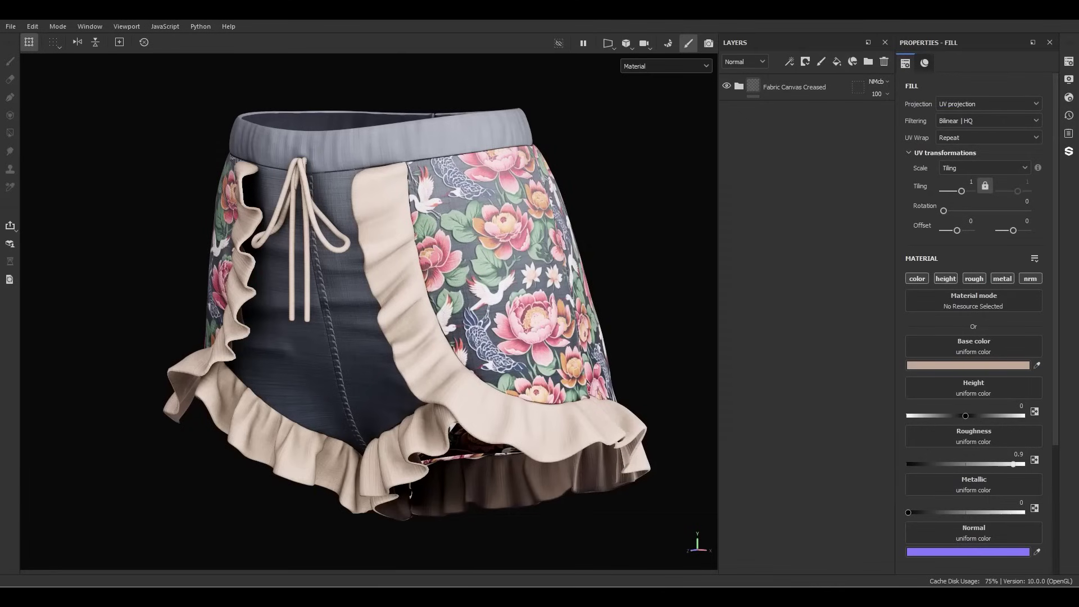
Add an Opacity channel to the Lace texture set
{"action": "left_click", "coordinate": [1069, 61]}
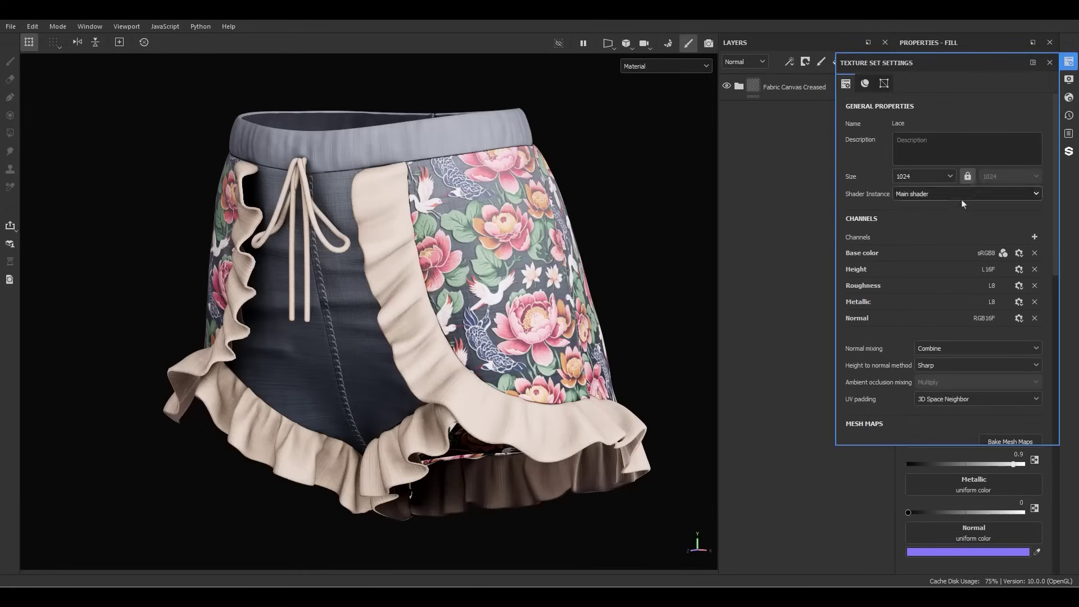
{"action": "left_click", "coordinate": [1035, 237]}
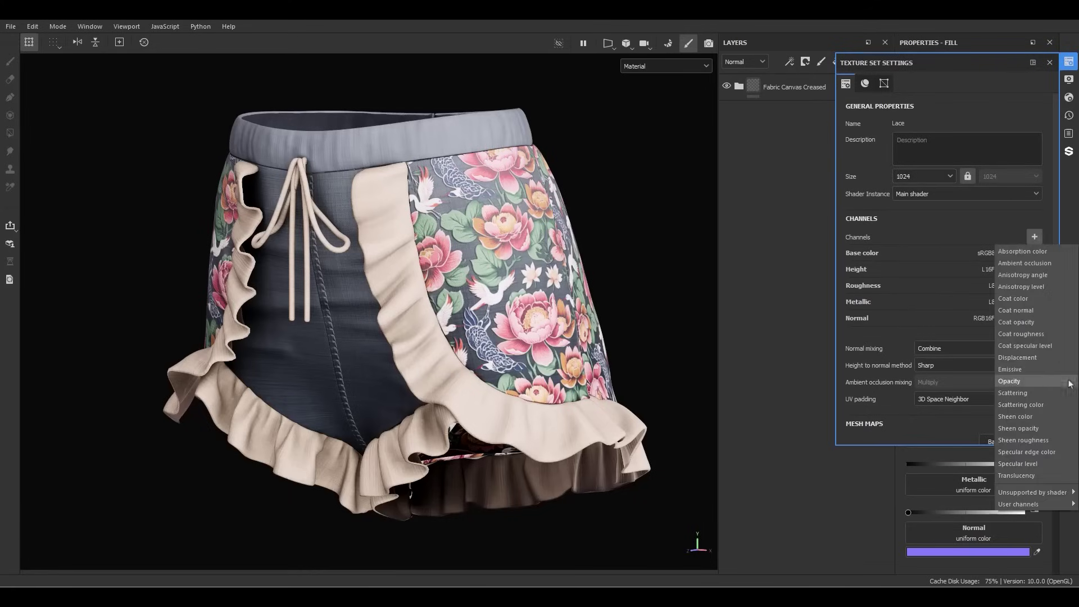
{"action": "left_click", "coordinate": [1045, 382]}
{"action": "left_click", "coordinate": [1050, 62]}
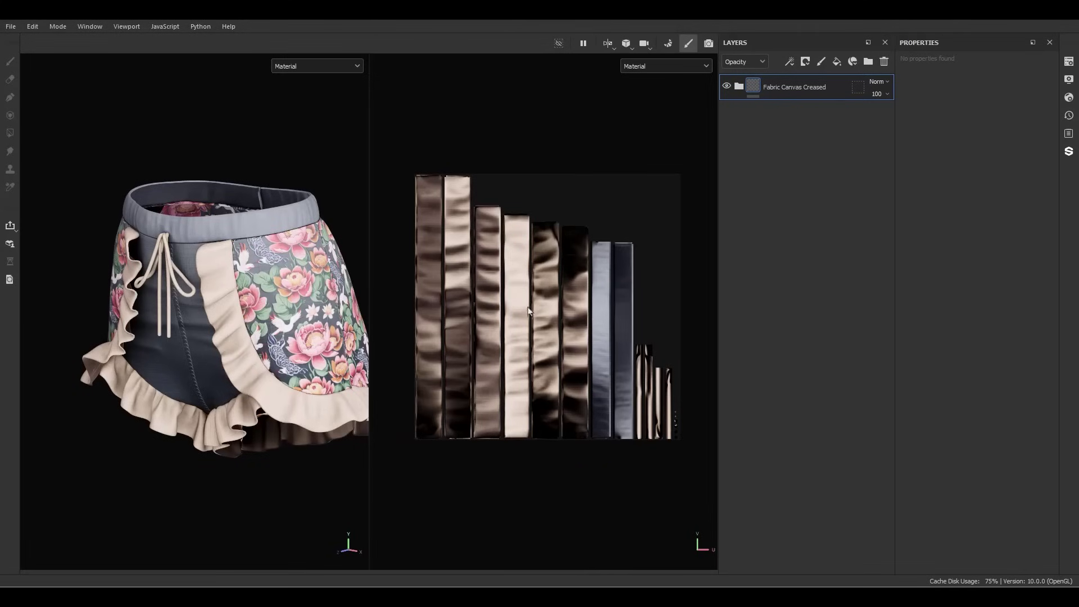
Create a paint layer named Lace above the Fabric Canvas Creased folder and add a fill effect to it
{"action": "left_click", "coordinate": [820, 61]}
{"action": "double_click", "coordinate": [790, 87]}
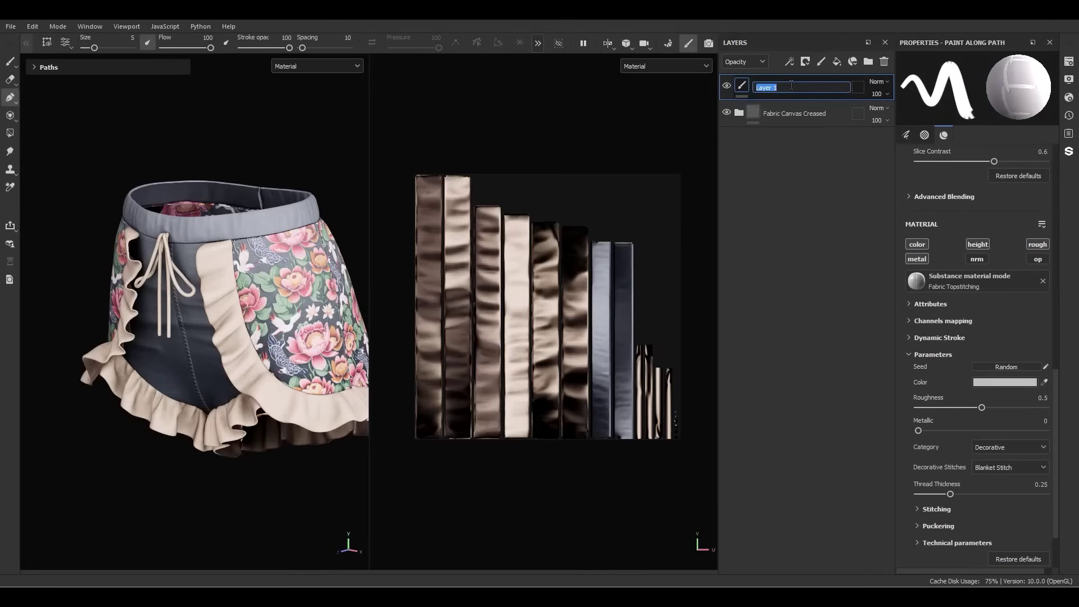
{"action": "type", "text": "Lace"}
{"action": "key", "text": "Return"}
{"action": "right_click", "coordinate": [791, 85]}
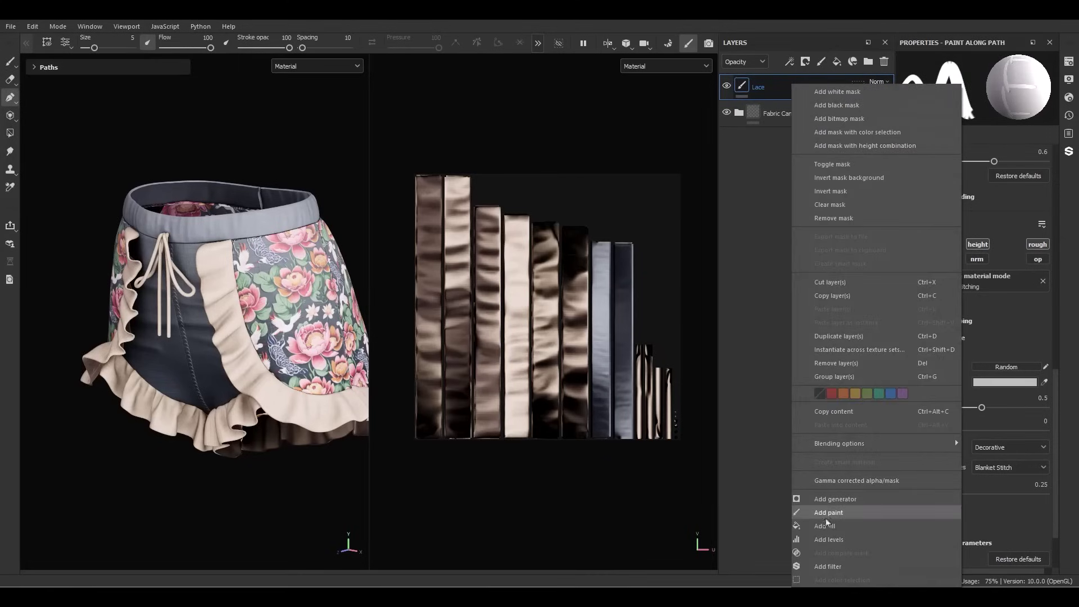
{"action": "key", "text": "Escape"}
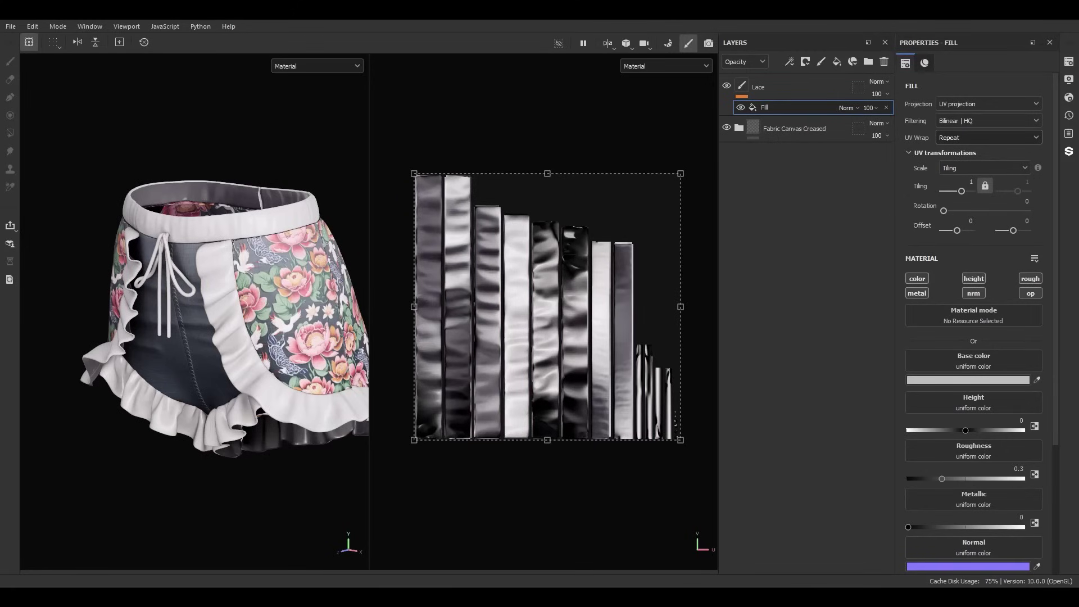
Assign the MK Lace Trim Texture V2 15 material to the Lace fill effect, keeping only its height and opacity channels active
{"action": "left_click_drag", "start_coordinate": [788, 305], "coordinate": [949, 316]}
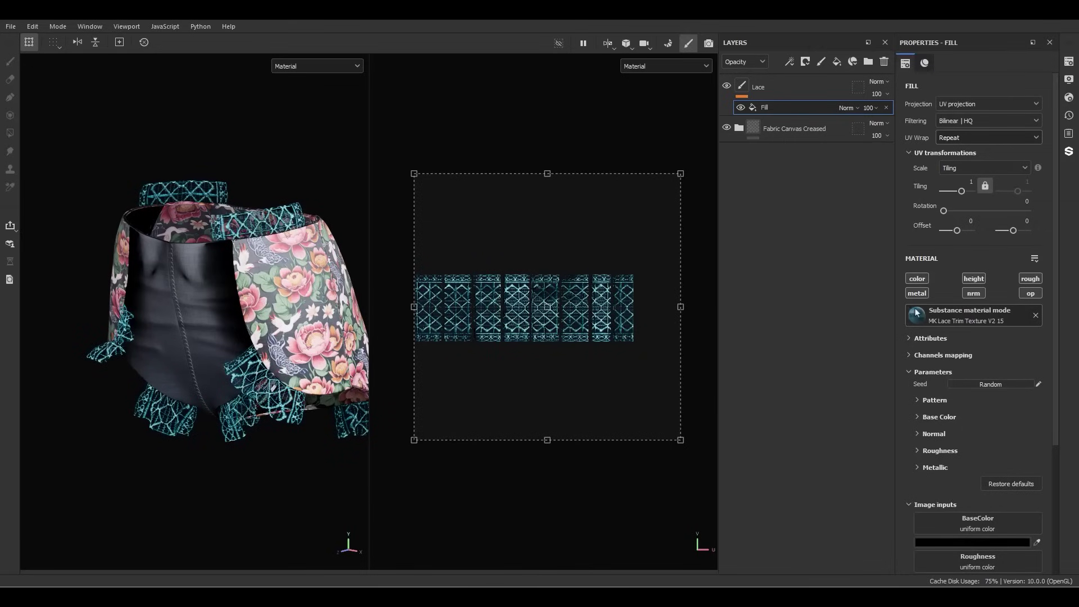
{"action": "left_click", "coordinate": [918, 280]}
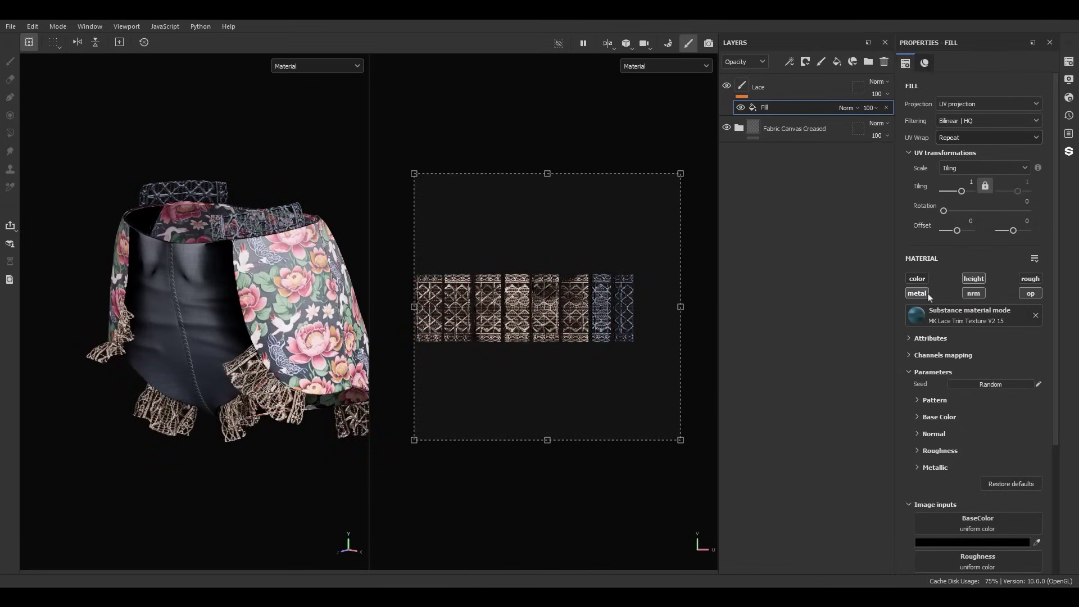
{"action": "left_click", "coordinate": [927, 294]}
{"action": "left_click", "coordinate": [975, 293]}
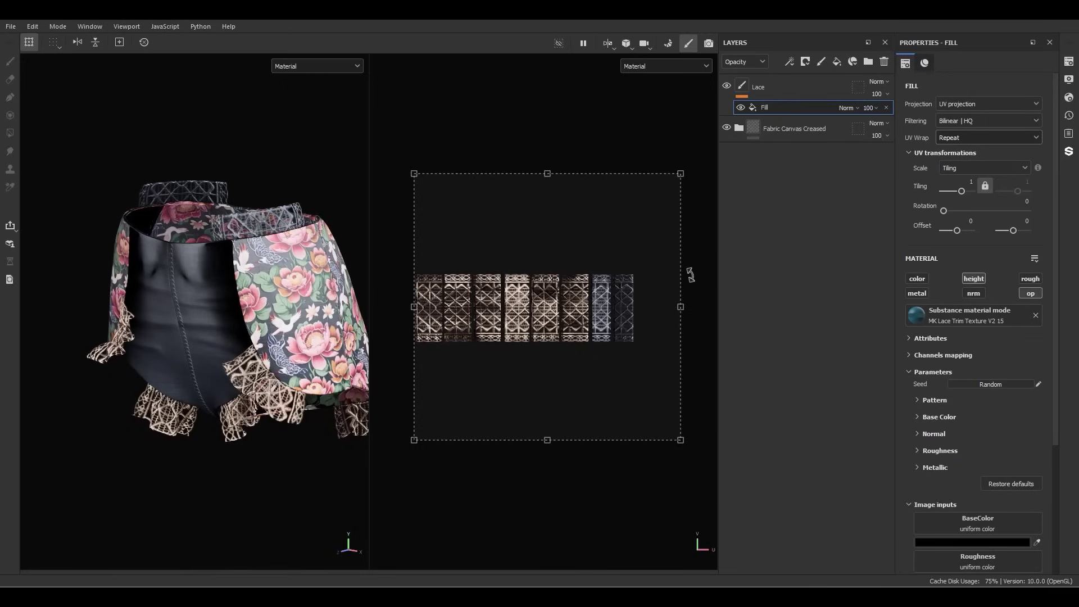
Rotate the lace fill 90 degrees to run along the ruffle strips and set its UV wrap to Repeat horizontally
{"action": "left_click_drag", "start_coordinate": [690, 275], "coordinate": [489, 163]}
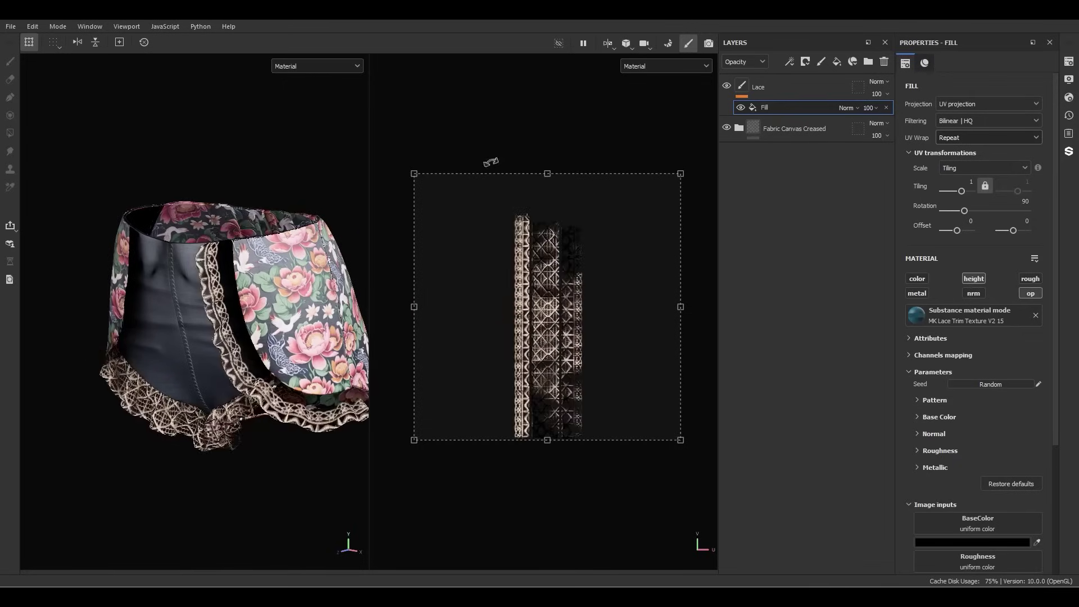
{"action": "left_click", "coordinate": [948, 144]}
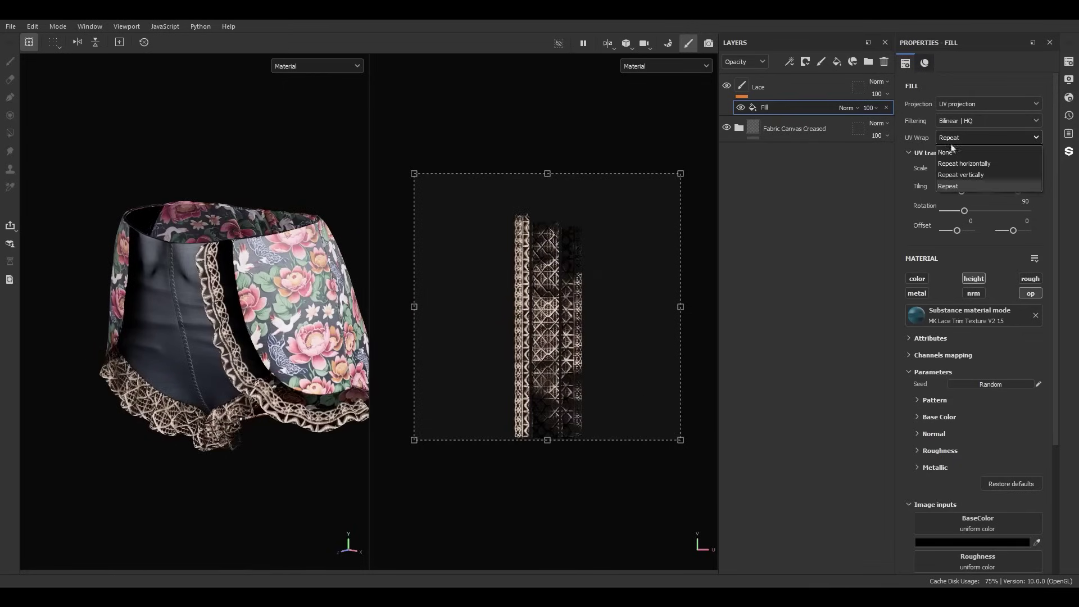
{"action": "left_click", "coordinate": [967, 163]}
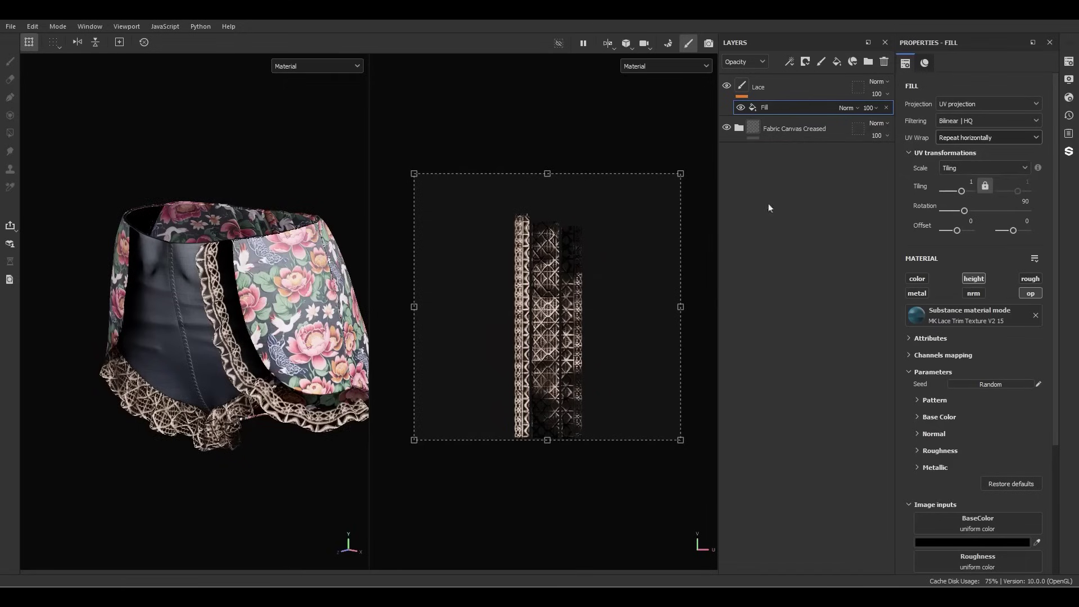
Add a black mask to the Lace layer and reveal the front ruffle strip beside the floral panel with polygon fill
{"action": "right_click", "coordinate": [781, 95]}
{"action": "left_click", "coordinate": [815, 113]}
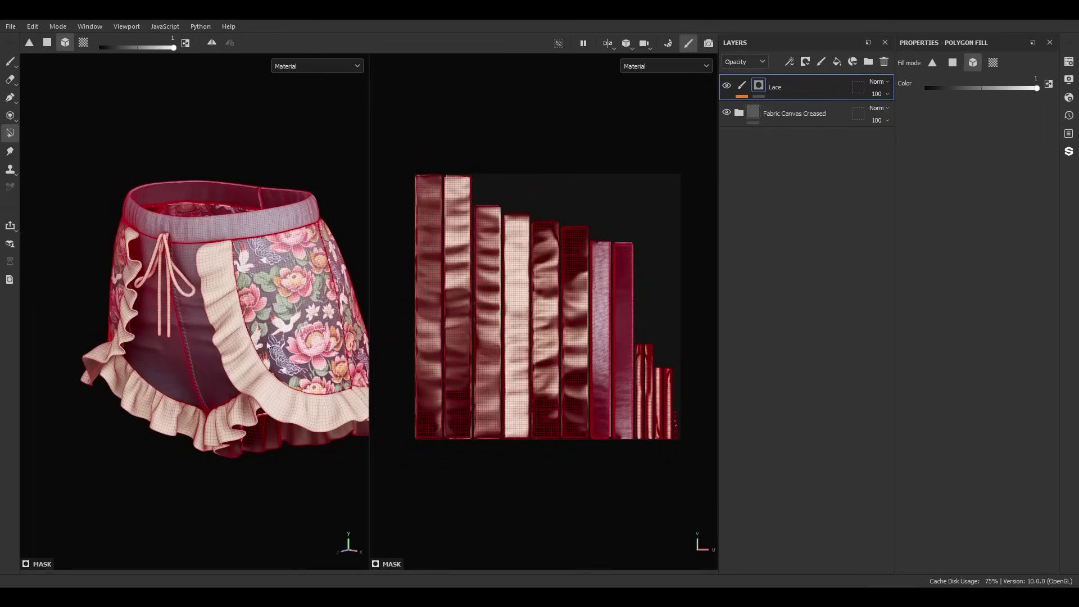
{"action": "scroll", "coordinate": [239, 354], "scroll_direction": "up", "scroll_amount": 3}
{"action": "left_click", "coordinate": [251, 351]}
Rename the fill effect in the Lace layer's content as 1
{"action": "scroll", "coordinate": [259, 344], "scroll_direction": "up", "scroll_amount": 2}
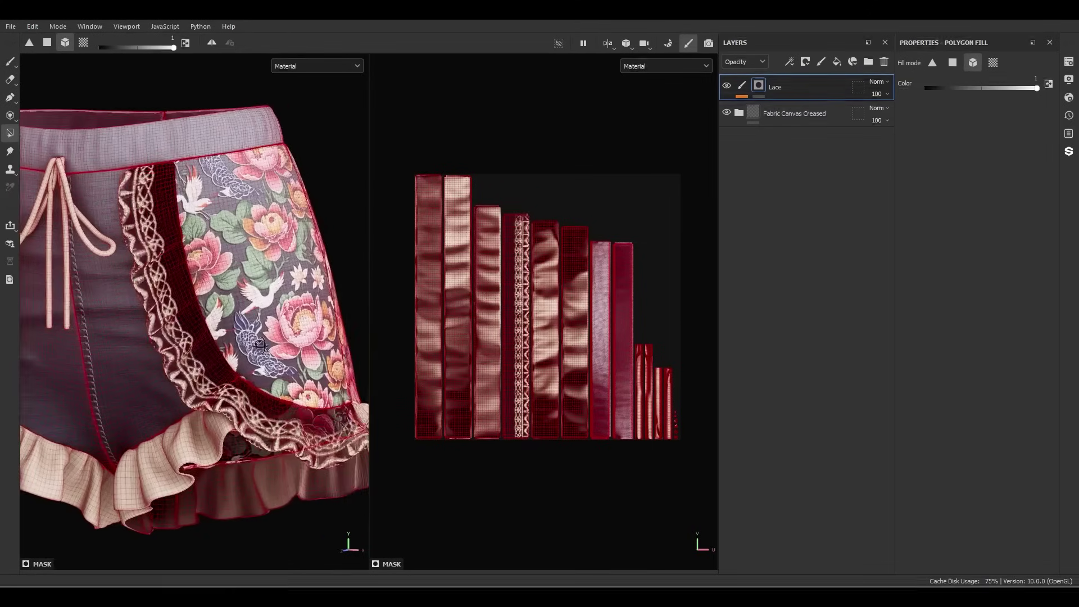
{"action": "scroll", "coordinate": [259, 345], "scroll_direction": "up", "scroll_amount": 2}
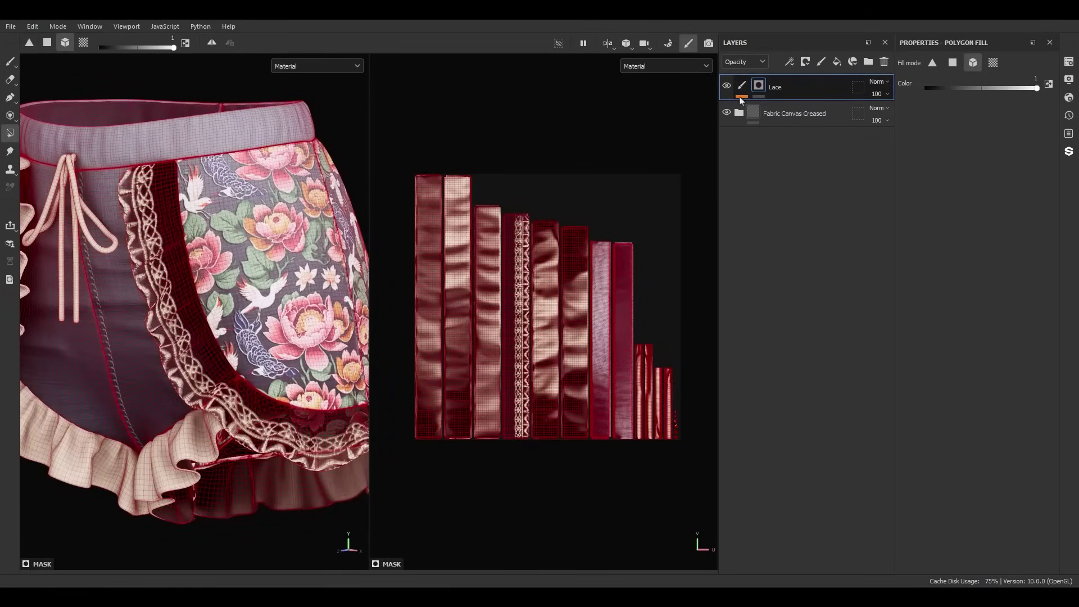
{"action": "left_click", "coordinate": [742, 85]}
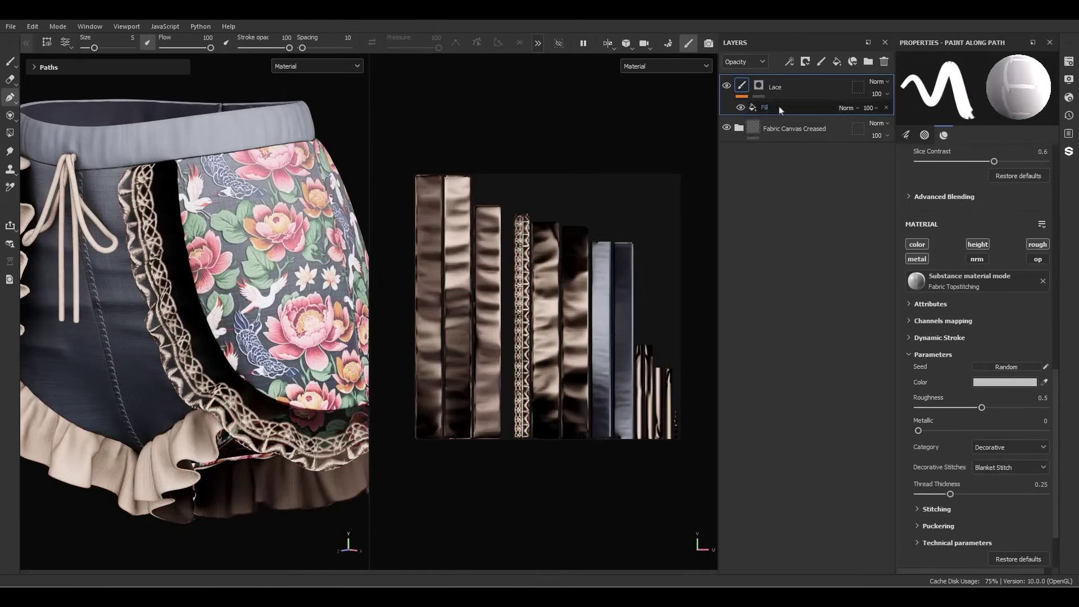
{"action": "double_click", "coordinate": [779, 109]}
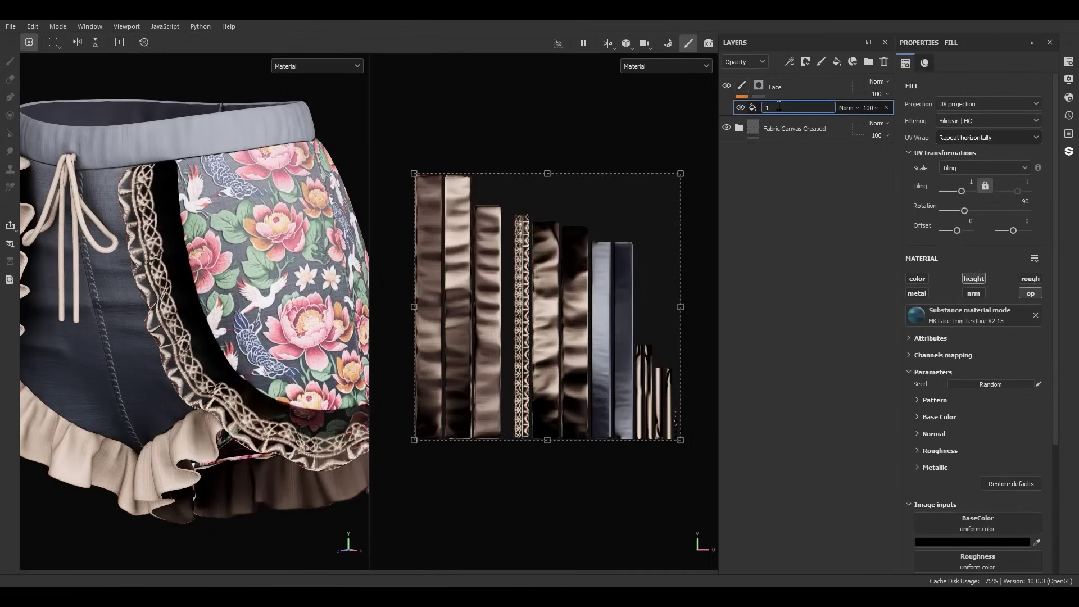
{"action": "key", "text": "Return"}
Scale and shift lace fill 1 along the inner edge of the masked ruffle strip, with tiling about -6.47 and horizontal offset about -0.155
{"action": "scroll", "coordinate": [512, 369], "scroll_direction": "up", "scroll_amount": 5}
{"action": "left_click_drag", "start_coordinate": [556, 416], "coordinate": [509, 436]}
{"action": "scroll", "coordinate": [509, 437], "scroll_direction": "down", "scroll_amount": 8}
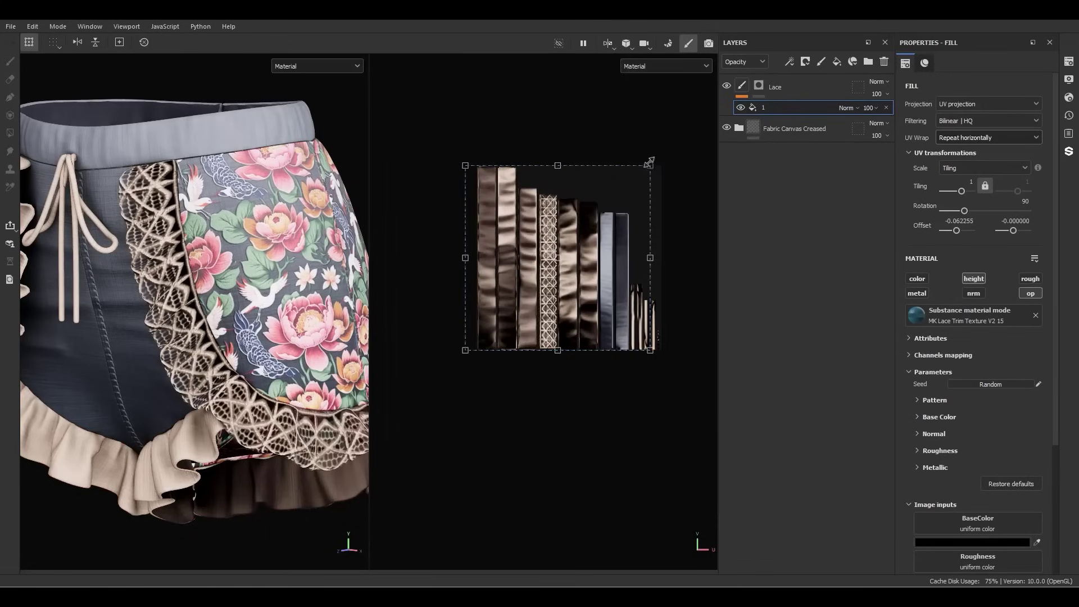
{"action": "left_click_drag", "start_coordinate": [649, 162], "coordinate": [595, 195]}
{"action": "scroll", "coordinate": [559, 267], "scroll_direction": "up", "scroll_amount": 6}
{"action": "scroll", "coordinate": [565, 225], "scroll_direction": "up", "scroll_amount": 4}
{"action": "scroll", "coordinate": [542, 258], "scroll_direction": "up", "scroll_amount": 2}
{"action": "left_click_drag", "start_coordinate": [537, 343], "coordinate": [512, 345]}
{"action": "scroll", "coordinate": [217, 349], "scroll_direction": "down", "scroll_amount": 3}
{"action": "scroll", "coordinate": [548, 282], "scroll_direction": "down", "scroll_amount": 6}
{"action": "middle_click_drag", "start_coordinate": [549, 282], "coordinate": [495, 275], "text": "alt"}
{"action": "scroll", "coordinate": [469, 284], "scroll_direction": "up", "scroll_amount": 2}
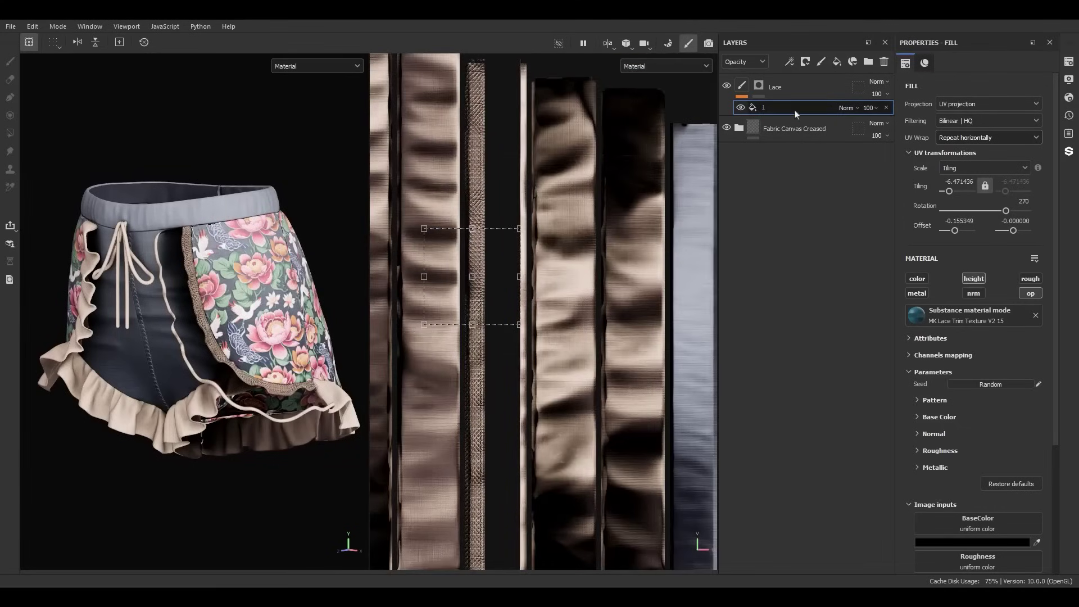
Duplicate lace fill 1 and rename the copy as 2
{"action": "key", "text": "ctrl+d"}
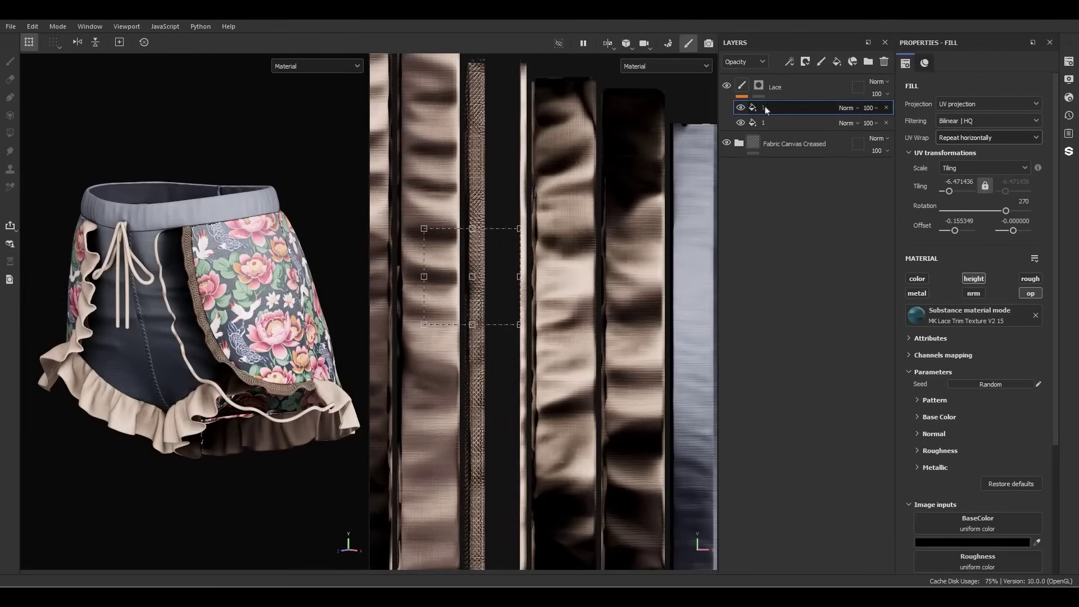
{"action": "double_click", "coordinate": [766, 108]}
{"action": "type", "text": "2"}
{"action": "key", "text": "Return"}
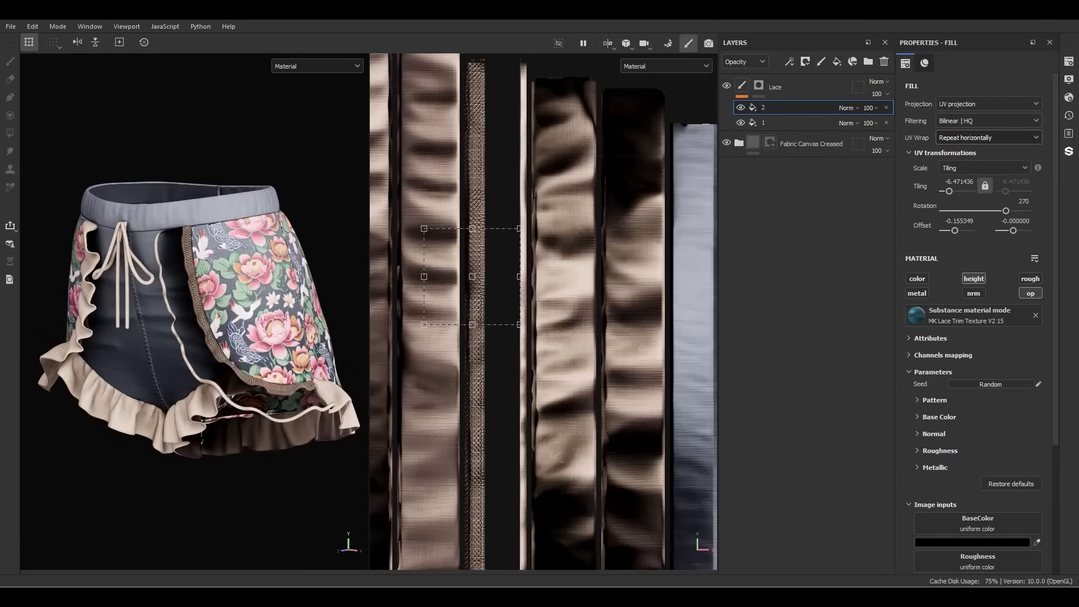
Assign the MK Lace Trim Texture V2 22 material to fill 2 and scale it over the ruffle strip to a tiling of about 2.65
{"action": "left_click_drag", "start_coordinate": [914, 281], "coordinate": [963, 318]}
{"action": "scroll", "coordinate": [533, 355], "scroll_direction": "up", "scroll_amount": 1}
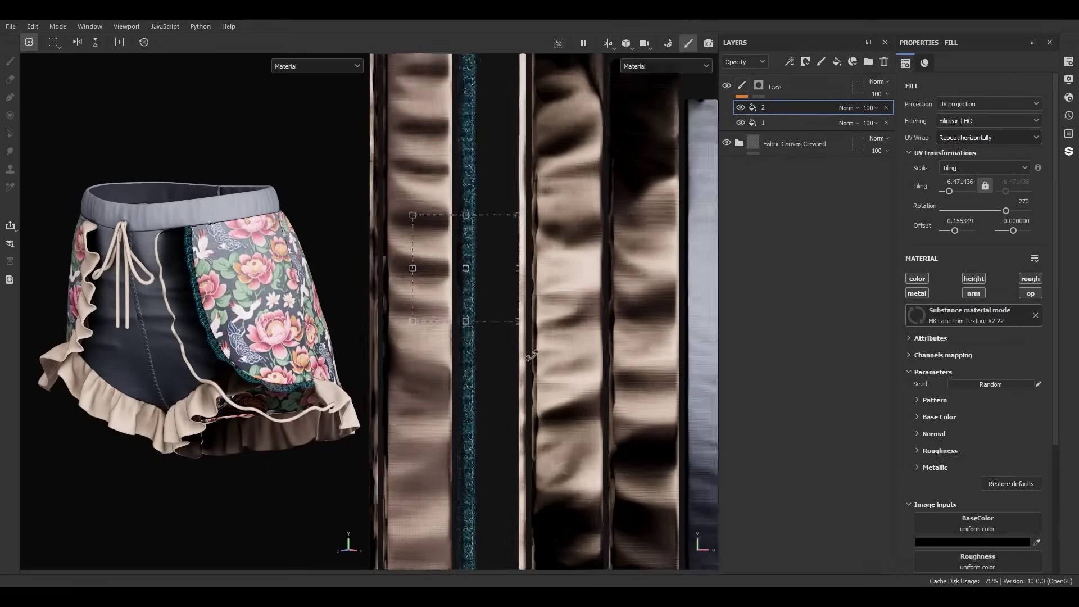
{"action": "left_click_drag", "start_coordinate": [532, 356], "coordinate": [534, 223]}
{"action": "left_click_drag", "start_coordinate": [554, 182], "coordinate": [494, 270]}
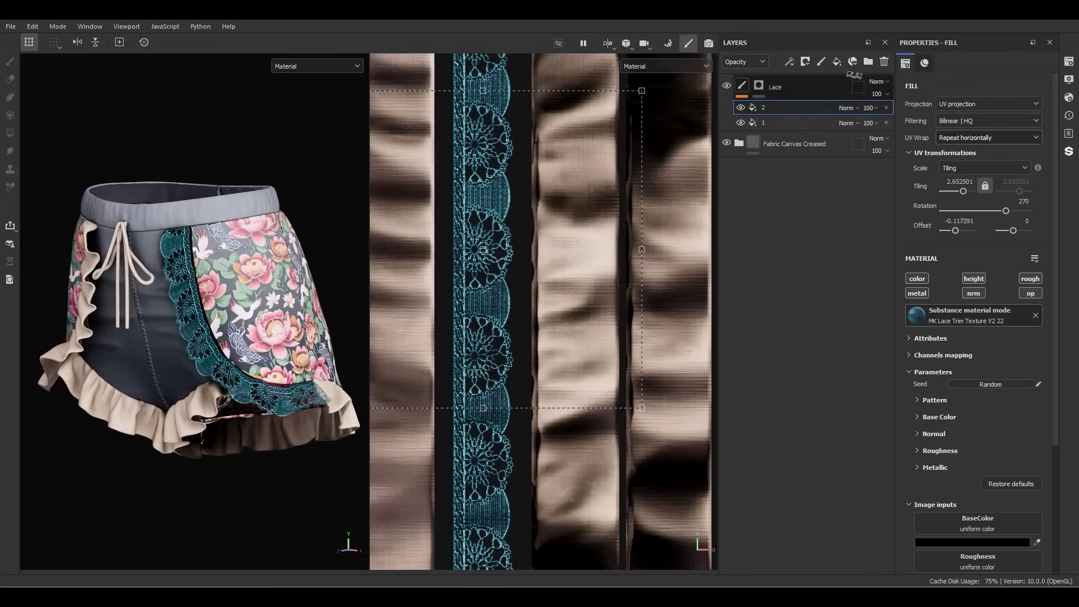
Set fill 2's blending mode to Linear dodge (Add) and keep only its height and opacity channels active
{"action": "left_click", "coordinate": [845, 108]}
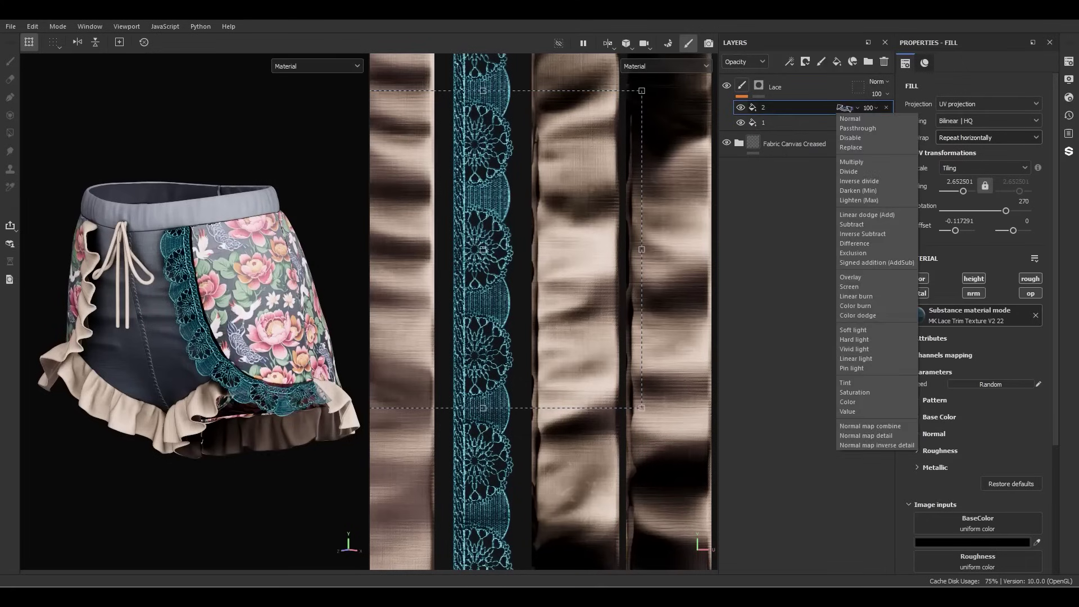
{"action": "left_click", "coordinate": [866, 214]}
{"action": "scroll", "coordinate": [408, 338], "scroll_direction": "up", "scroll_amount": 3}
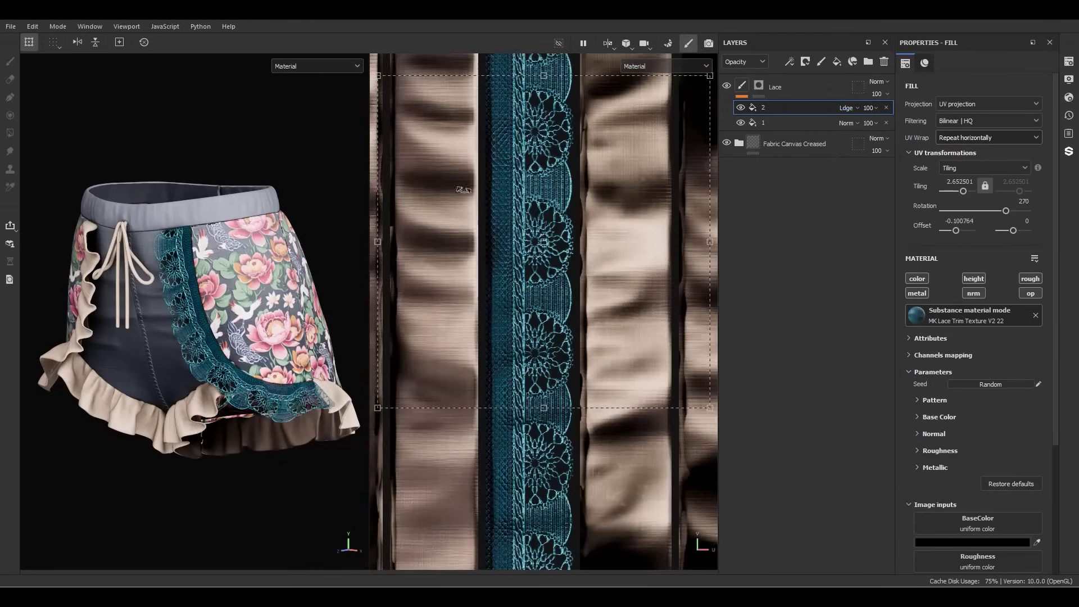
{"action": "left_click", "coordinate": [974, 279]}
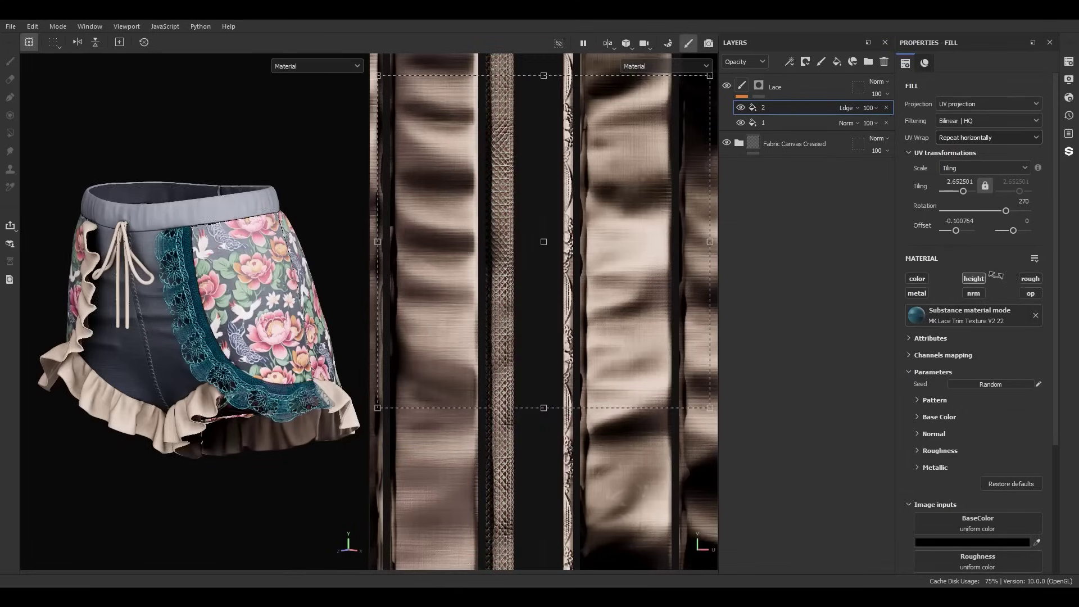
{"action": "left_click", "coordinate": [1031, 293]}
Scale fill 2 non-uniformly to tiling of about 5.18 by 3.33 and shift it against the first lace, at horizontal offset about -0.107
{"action": "scroll", "coordinate": [562, 337], "scroll_direction": "up", "scroll_amount": 2}
{"action": "left_click_drag", "start_coordinate": [562, 337], "coordinate": [565, 349]}
{"action": "scroll", "coordinate": [565, 347], "scroll_direction": "down", "scroll_amount": 3}
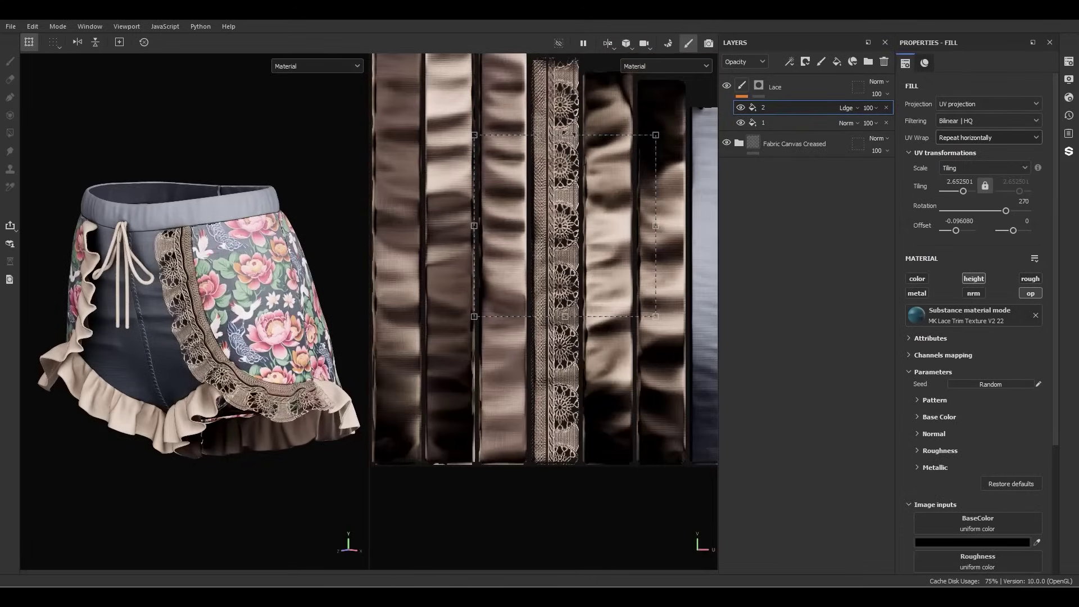
{"action": "left_click_drag", "start_coordinate": [565, 135], "coordinate": [590, 176]}
{"action": "scroll", "coordinate": [612, 178], "scroll_direction": "up", "scroll_amount": 4}
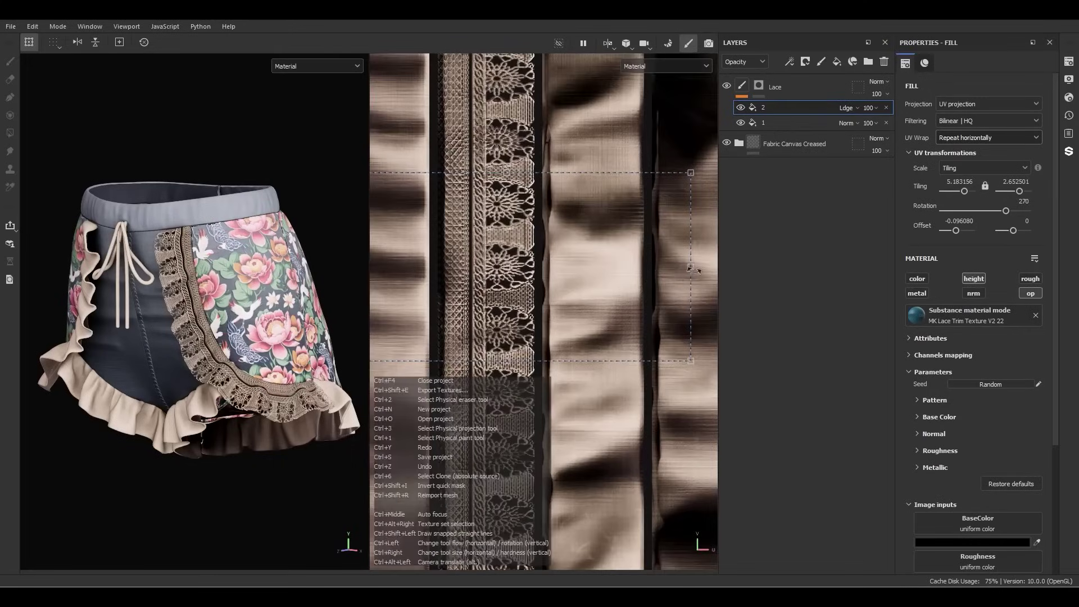
{"action": "left_click_drag", "start_coordinate": [692, 268], "coordinate": [655, 277], "text": "ctrl"}
{"action": "scroll", "coordinate": [456, 314], "scroll_direction": "up", "scroll_amount": 3}
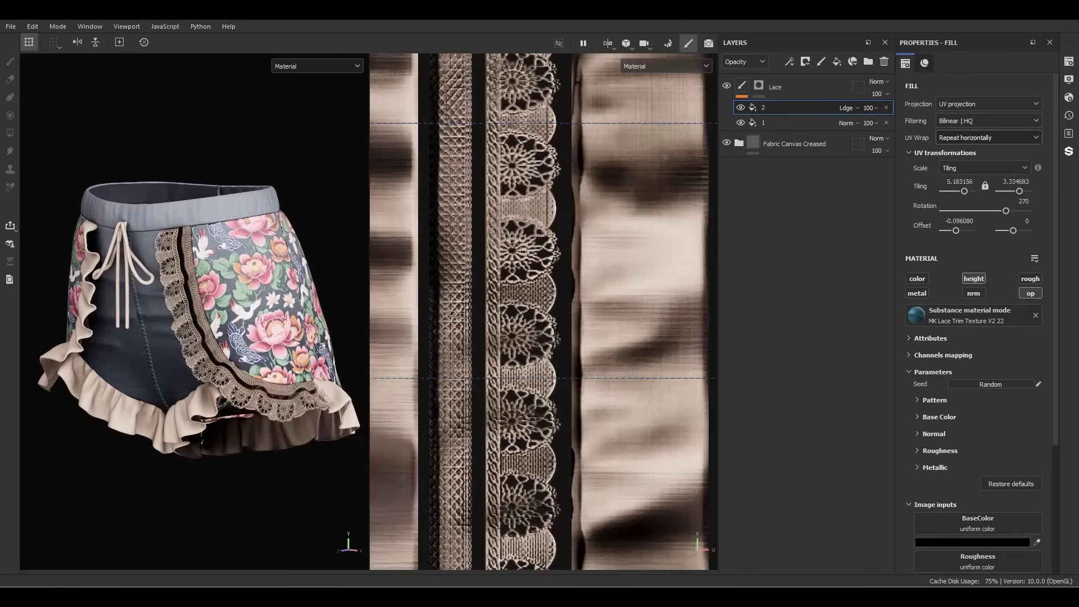
{"action": "left_click_drag", "start_coordinate": [500, 306], "coordinate": [489, 312]}
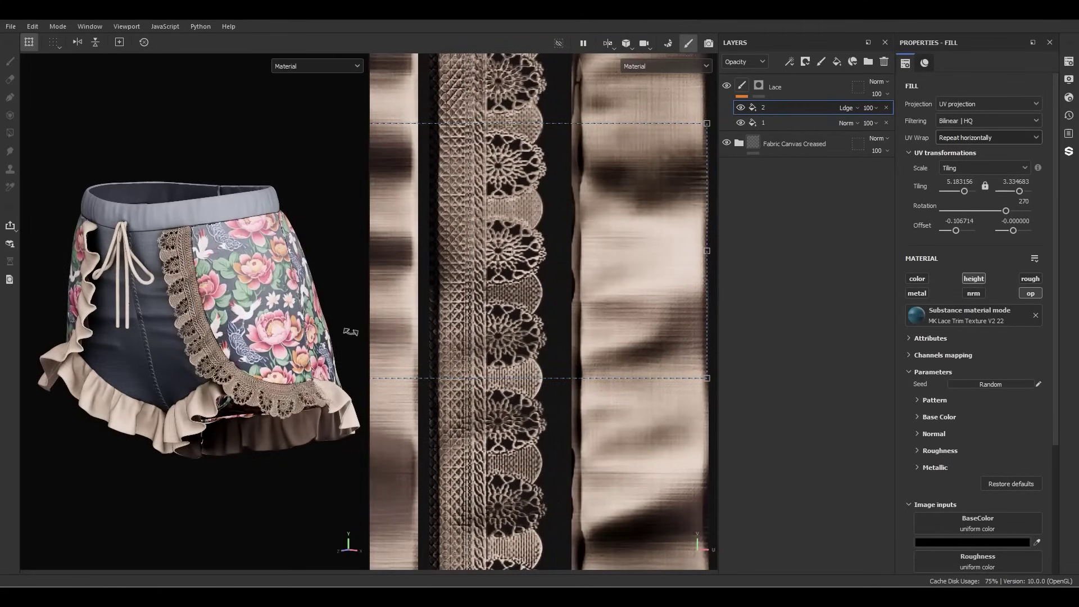
Add a Levels effect above fill 2, set its affected channel to Opacity, and move the midtone to 0.67
{"action": "left_click_drag", "start_coordinate": [344, 330], "coordinate": [289, 369], "text": "alt"}
{"action": "scroll", "coordinate": [230, 264], "scroll_direction": "up", "scroll_amount": 10}
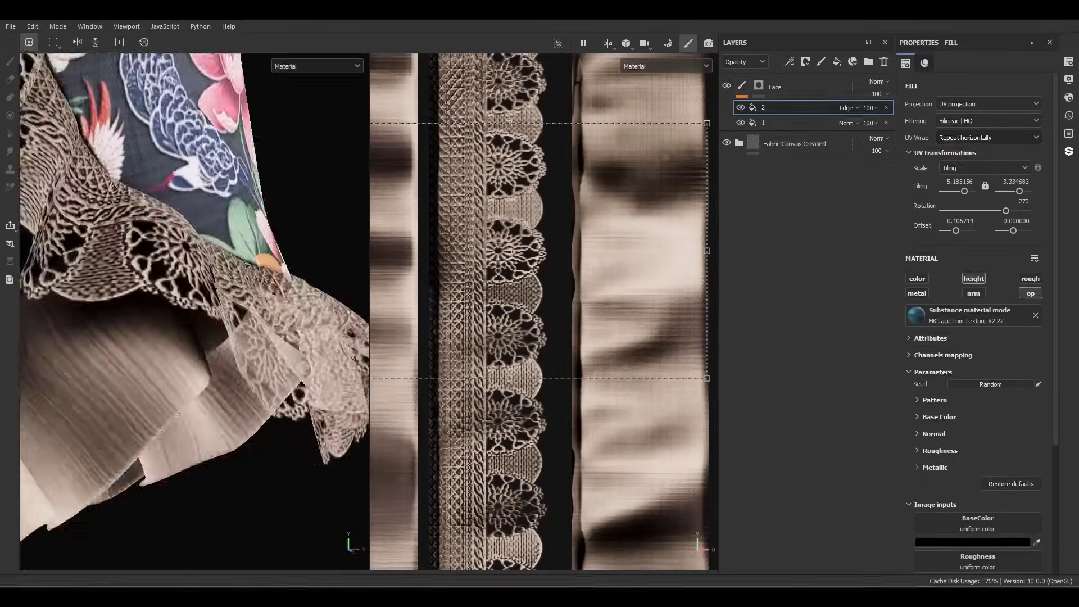
{"action": "key", "text": "f"}
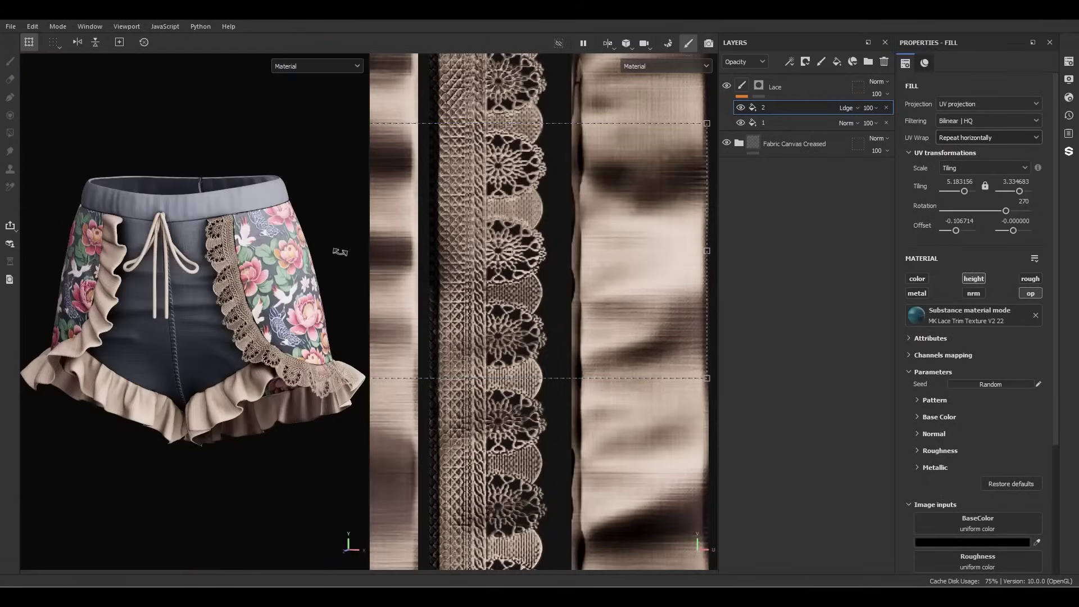
{"action": "right_click", "coordinate": [765, 106]}
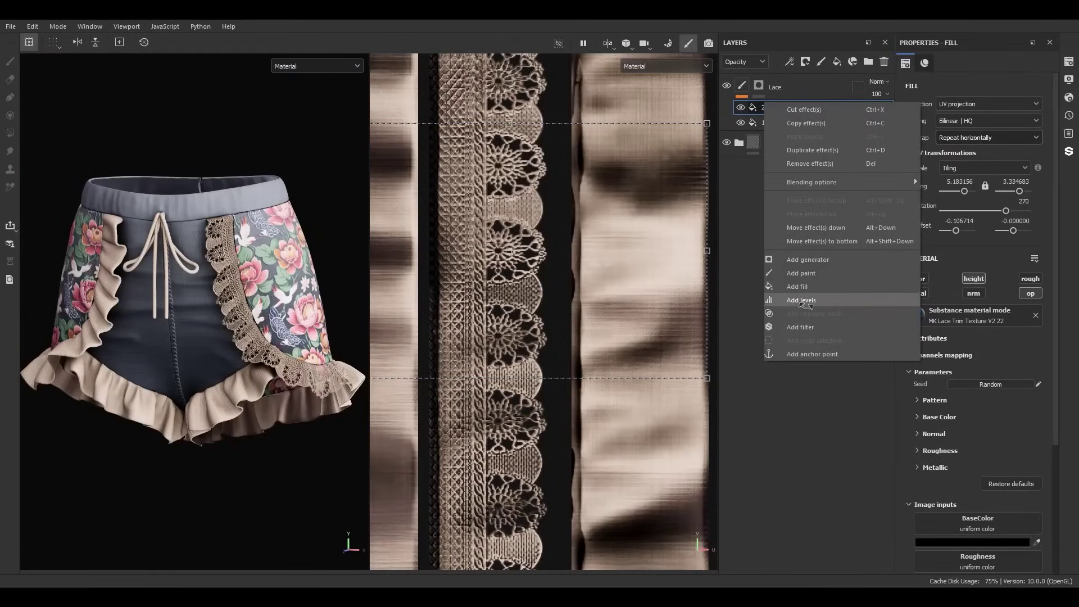
{"action": "key", "text": "Escape"}
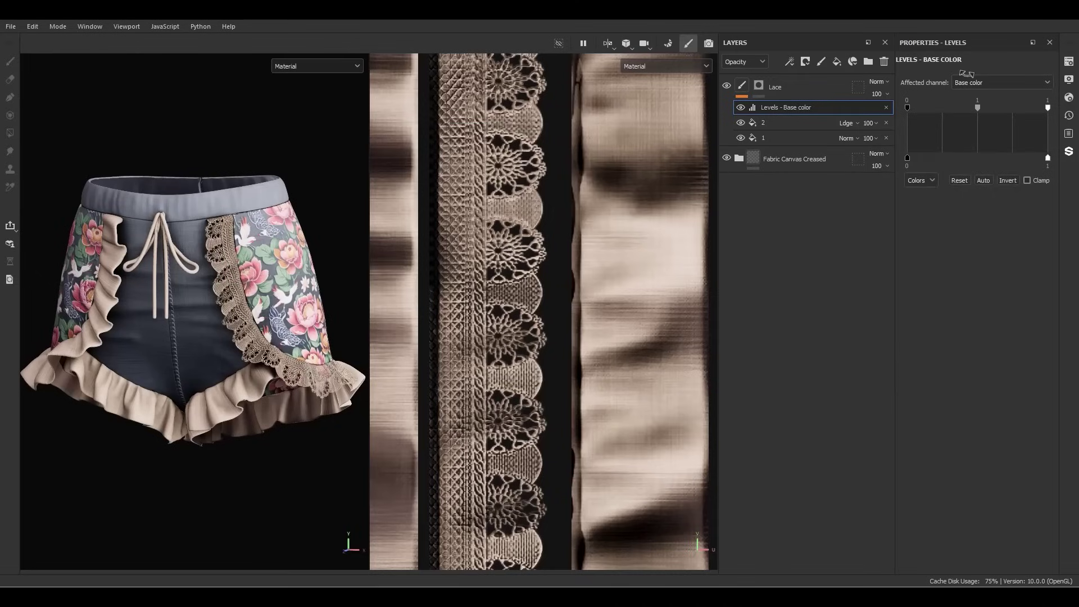
{"action": "left_click", "coordinate": [967, 80]}
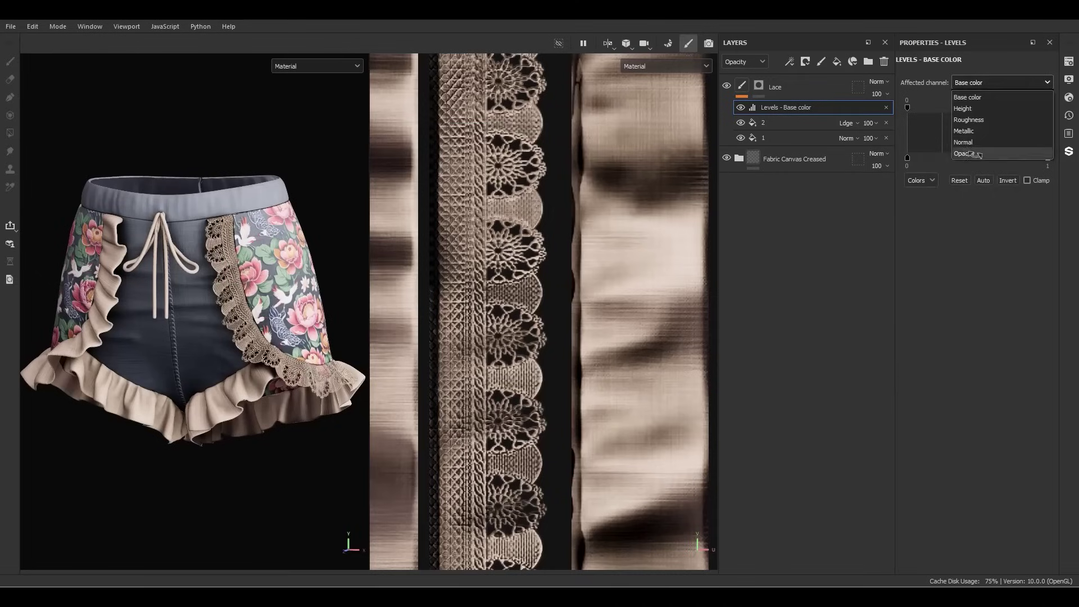
{"action": "left_click", "coordinate": [969, 151]}
{"action": "left_click_drag", "start_coordinate": [979, 106], "coordinate": [953, 110]}
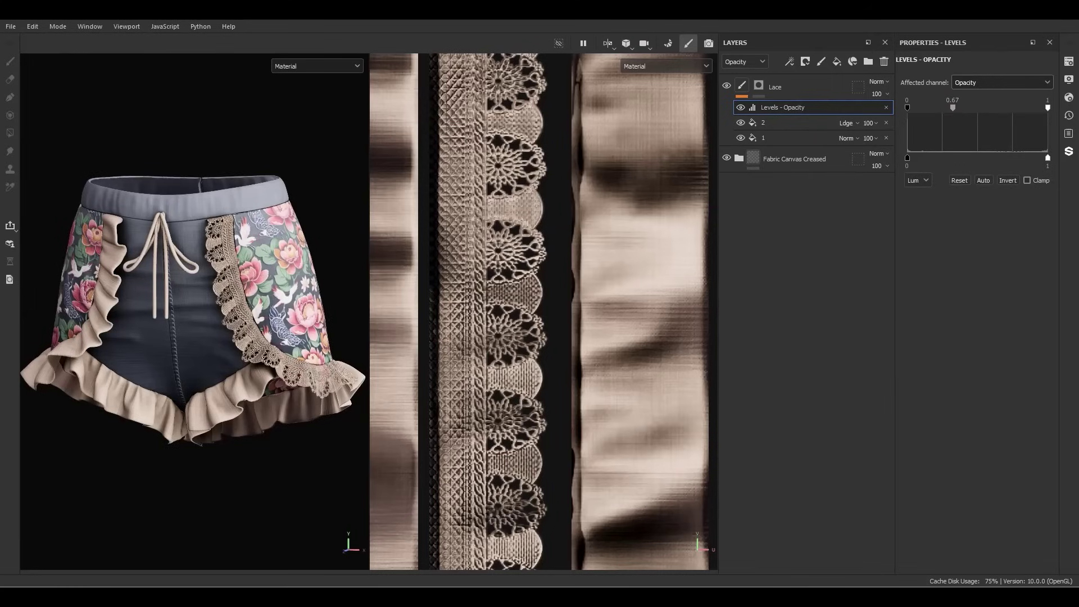
Add an anchor point above the Levels effect in the Lace layer's content
{"action": "left_click_drag", "start_coordinate": [302, 411], "coordinate": [250, 288], "text": "alt"}
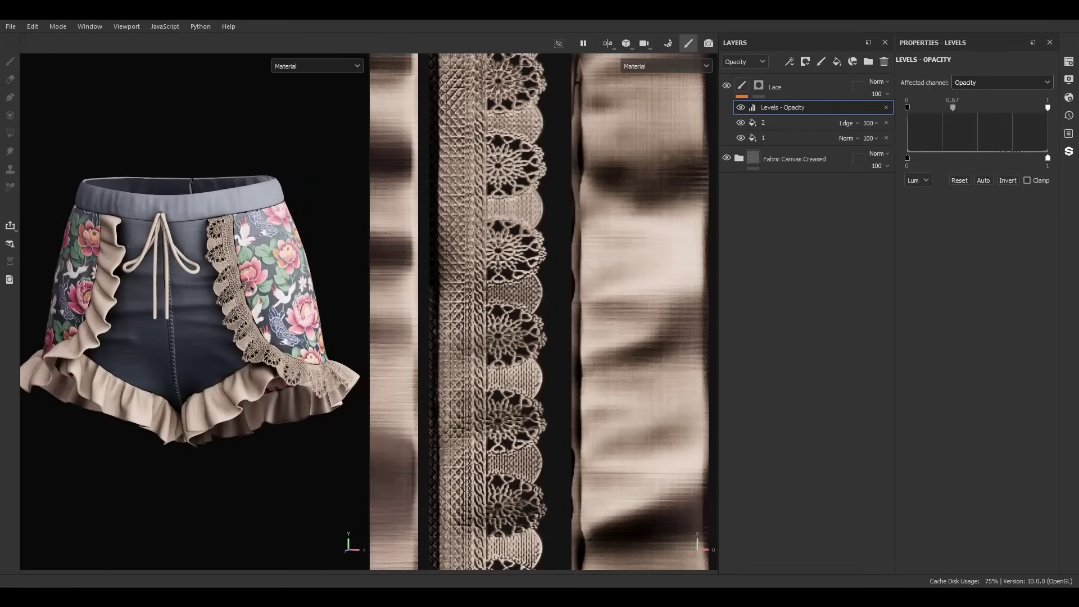
{"action": "right_click_drag", "start_coordinate": [259, 294], "coordinate": [326, 303], "text": "alt"}
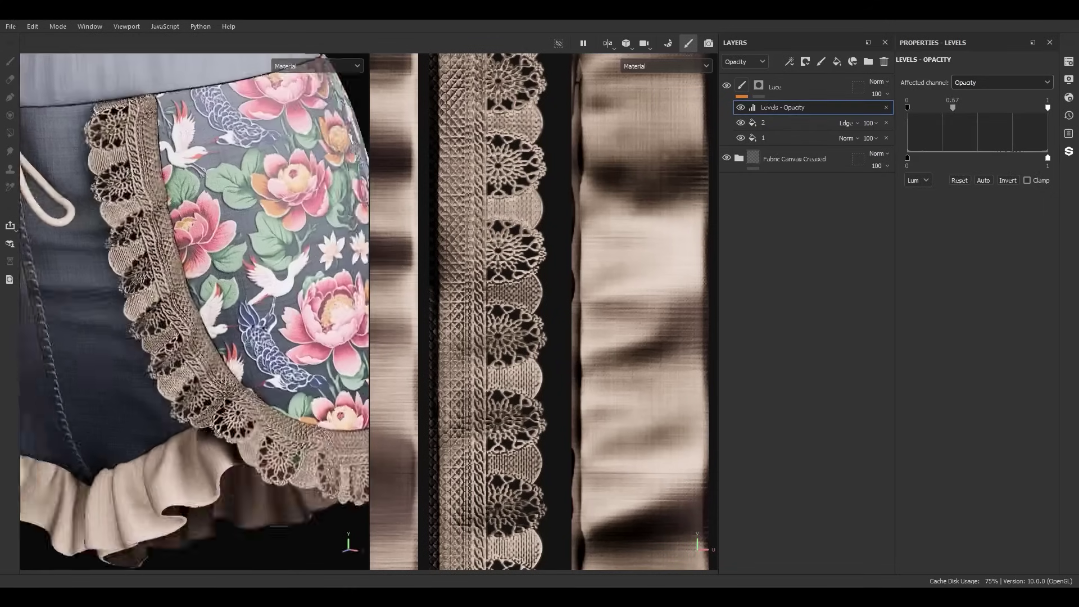
{"action": "left_click_drag", "start_coordinate": [326, 304], "coordinate": [236, 329], "text": "alt"}
{"action": "key", "text": "f"}
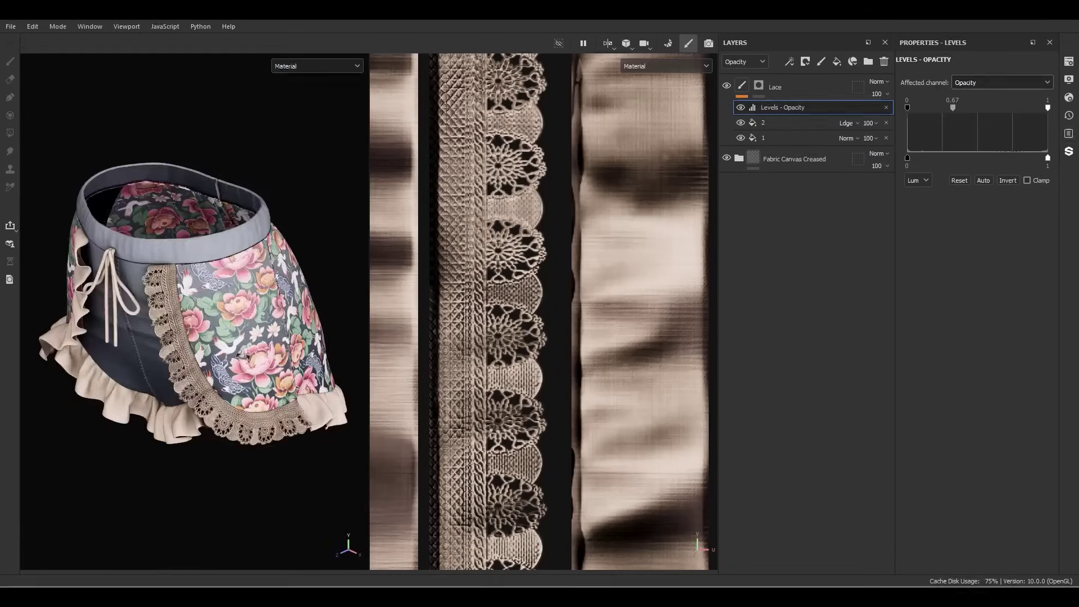
{"action": "scroll", "coordinate": [194, 281], "scroll_direction": "up", "scroll_amount": 3}
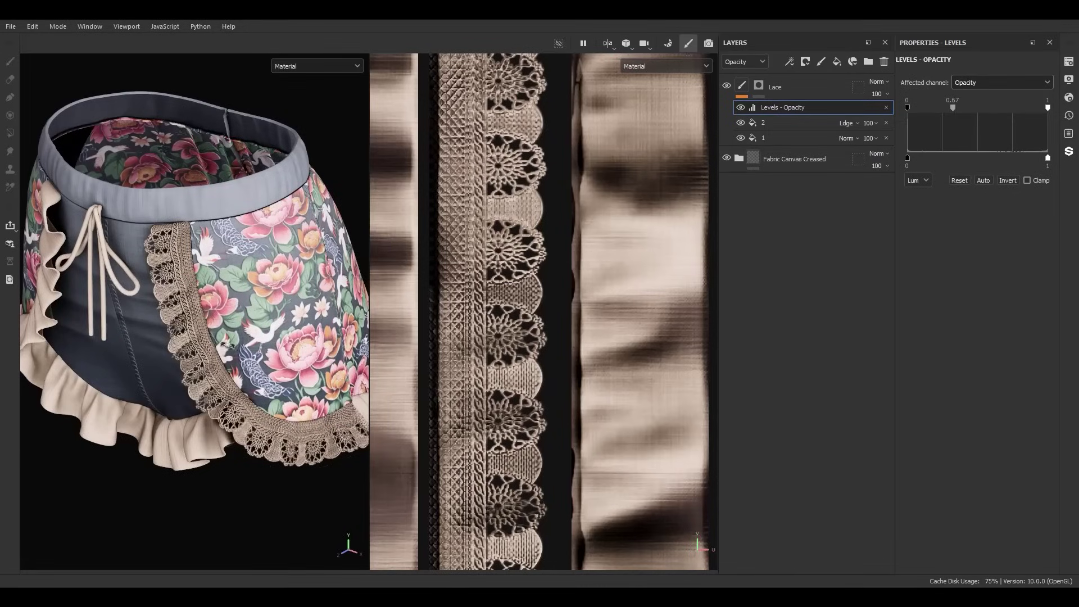
{"action": "scroll", "coordinate": [228, 344], "scroll_direction": "down", "scroll_amount": 3}
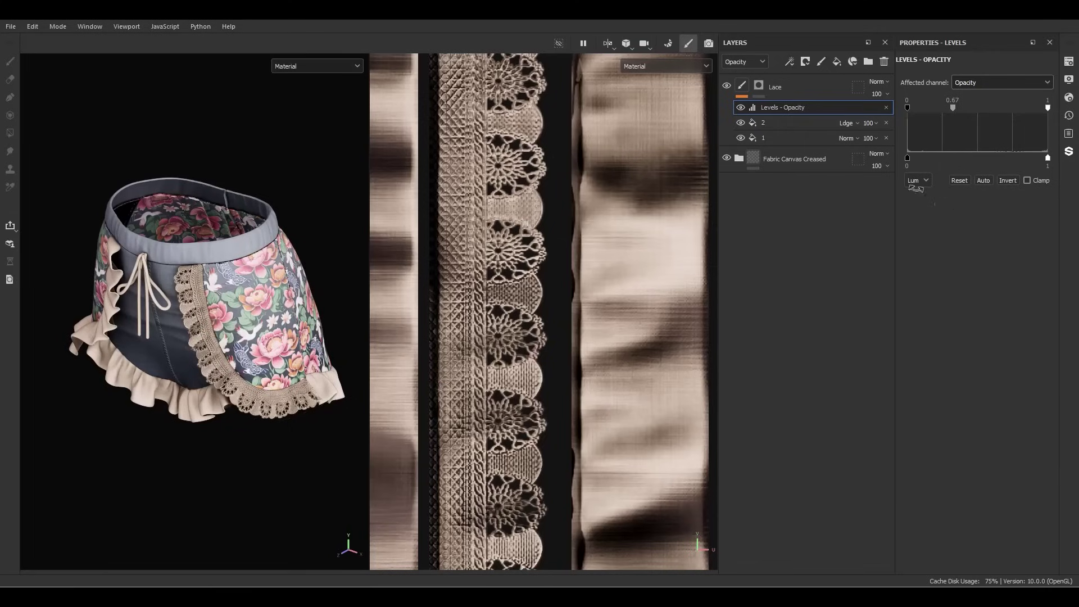
{"action": "right_click", "coordinate": [812, 103]}
{"action": "left_click", "coordinate": [875, 358]}
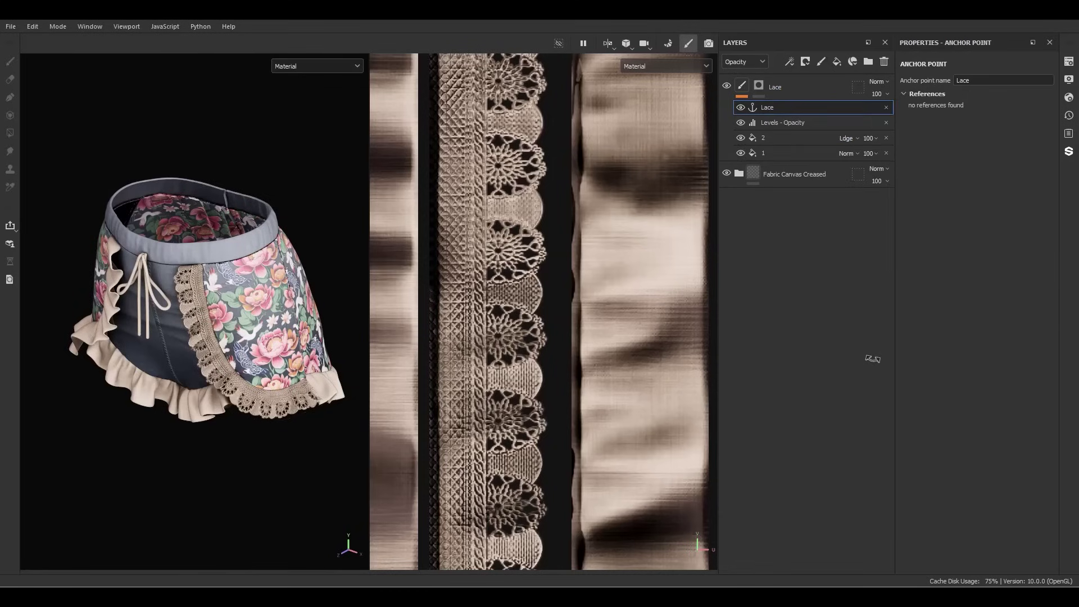
Add a fill effect above the anchor point and set its material to reference the Lace anchor point
{"action": "right_click", "coordinate": [793, 107]}
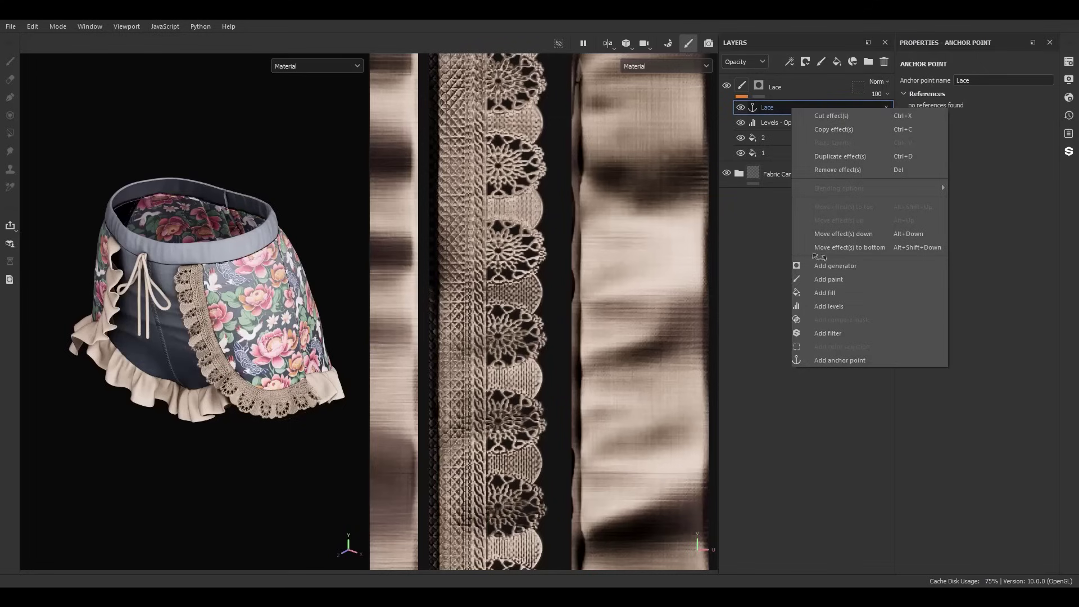
{"action": "left_click", "coordinate": [808, 291]}
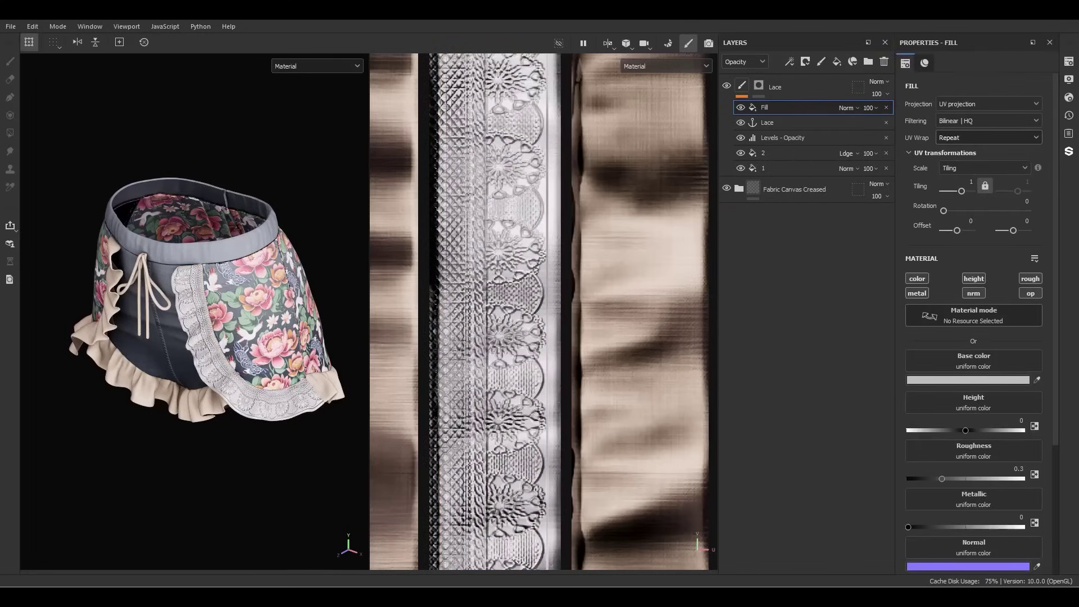
{"action": "left_click", "coordinate": [974, 315]}
{"action": "left_click", "coordinate": [993, 327]}
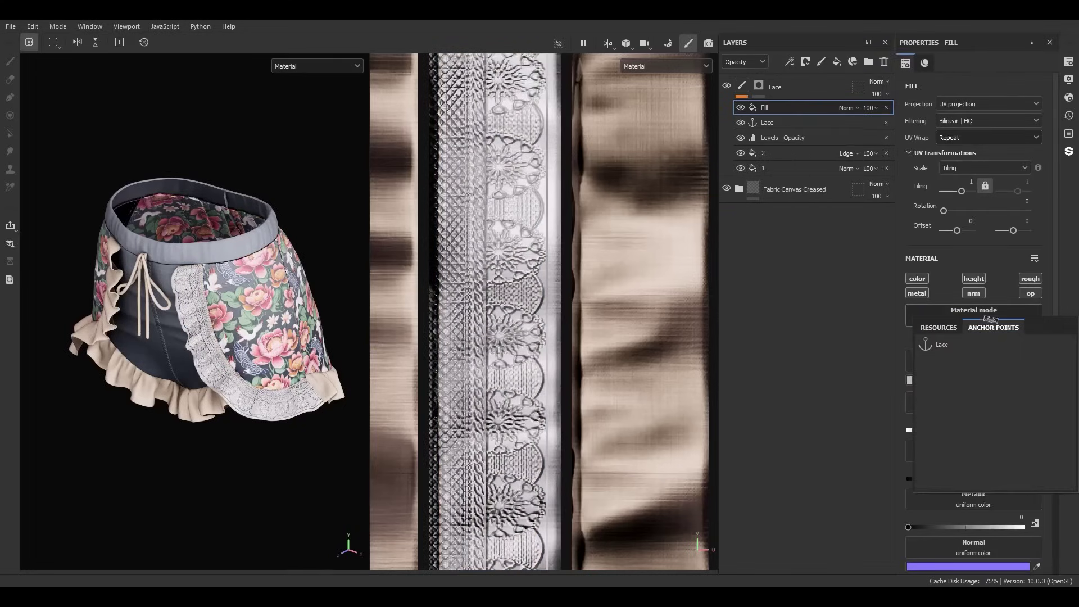
{"action": "left_click", "coordinate": [948, 339]}
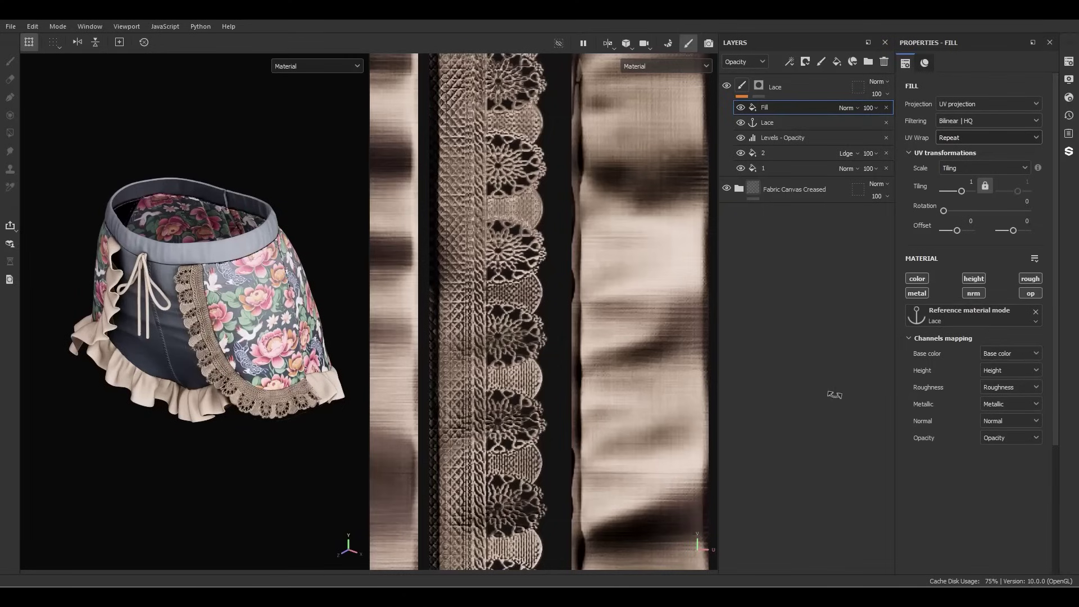
{"action": "scroll", "coordinate": [539, 334], "scroll_direction": "down", "scroll_amount": 5}
{"action": "scroll", "coordinate": [544, 335], "scroll_direction": "up", "scroll_amount": 2}
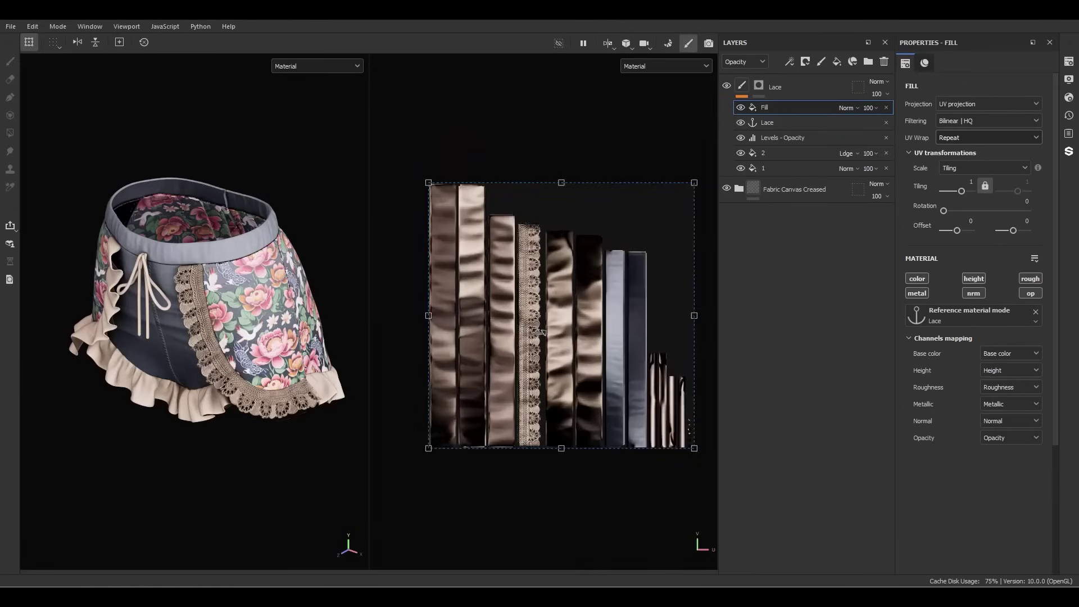
Set the blending mode of the fill that references the Lace anchor to Linear dodge (Add) and test shifting it sideways
{"action": "left_click_drag", "start_coordinate": [546, 335], "coordinate": [556, 361]}
{"action": "key", "text": "ctrl+z"}
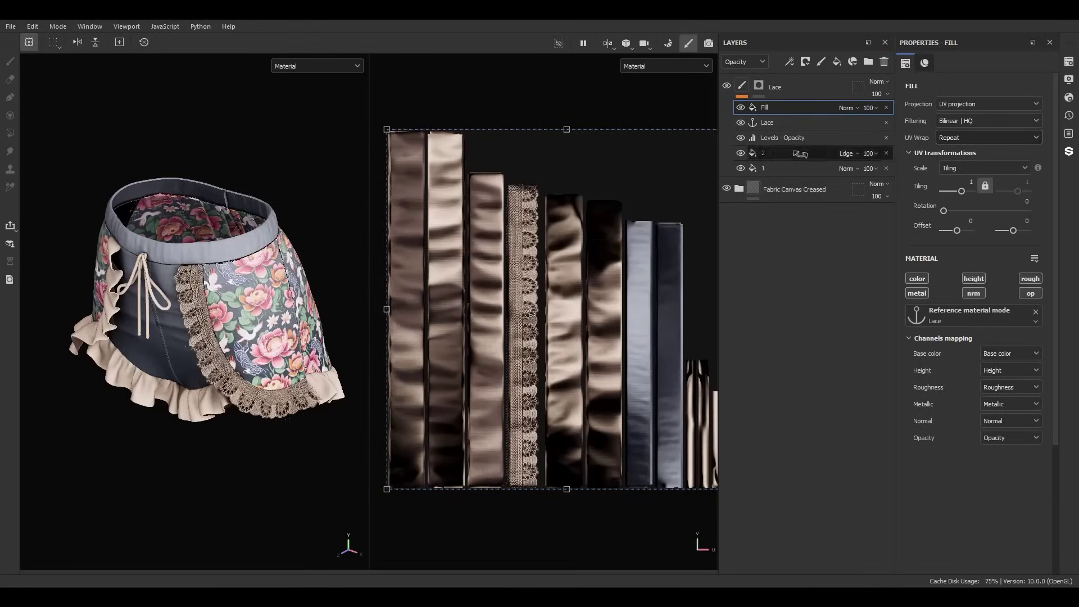
{"action": "left_click", "coordinate": [847, 107]}
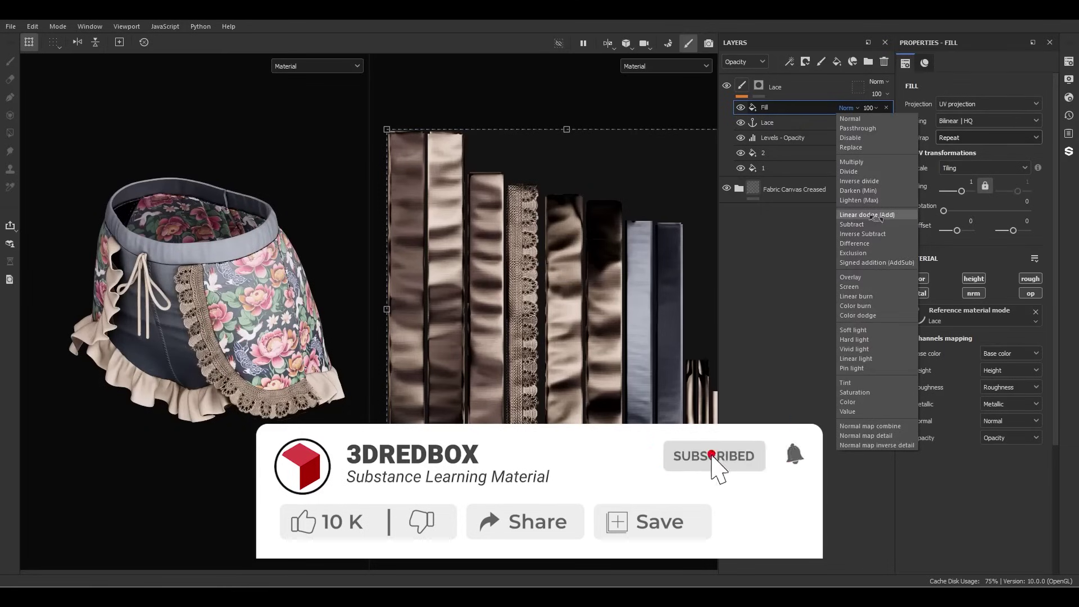
{"action": "left_click", "coordinate": [857, 215]}
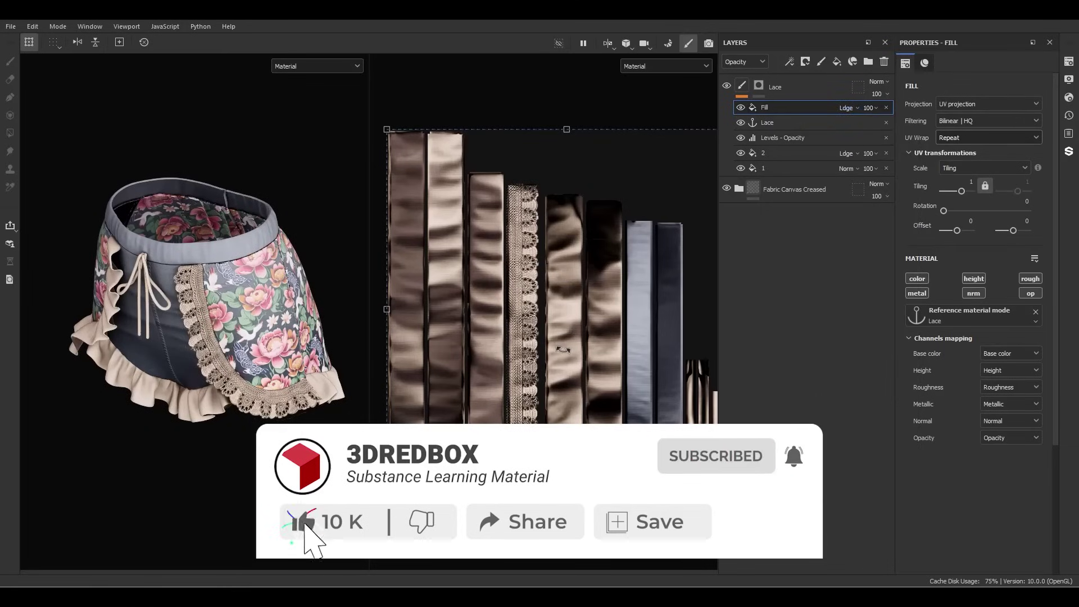
{"action": "left_click_drag", "start_coordinate": [563, 348], "coordinate": [585, 351]}
{"action": "key", "text": "ctrl+z"}
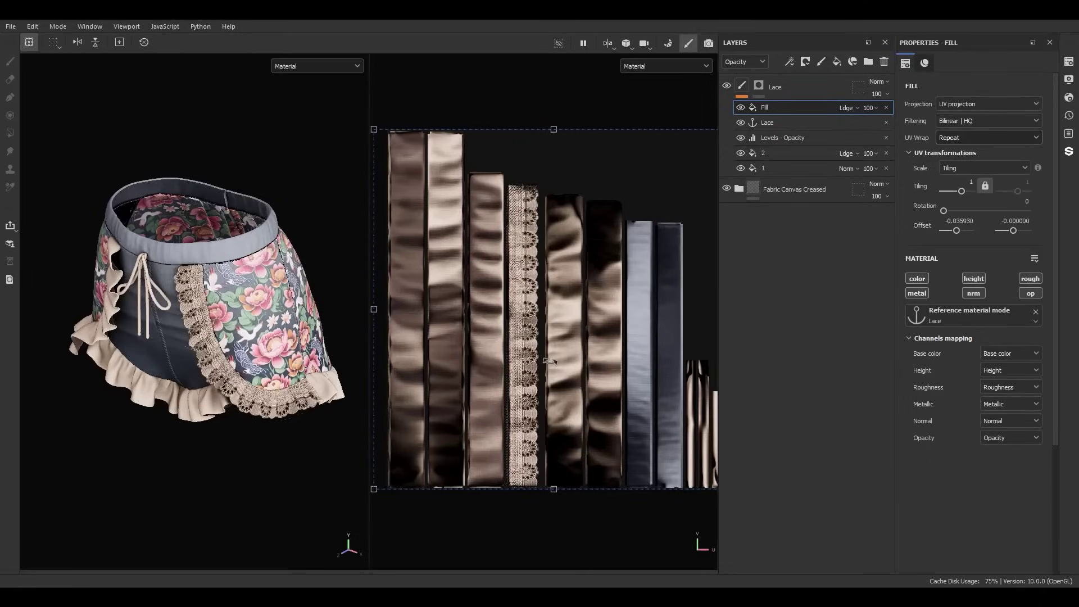
Add the ruffle strips around the finished lace to the Lace layer's mask with Polygon Fill and check the mask on the shorts
{"action": "left_click", "coordinate": [759, 86]}
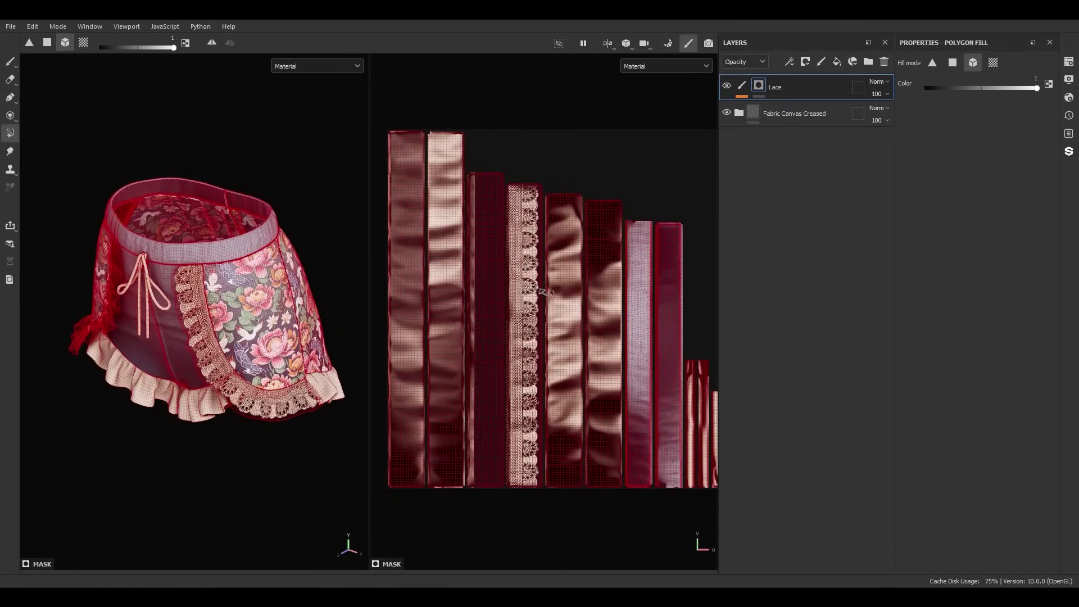
{"action": "left_click", "coordinate": [567, 286]}
{"action": "middle_click_drag", "start_coordinate": [604, 281], "coordinate": [524, 281]}
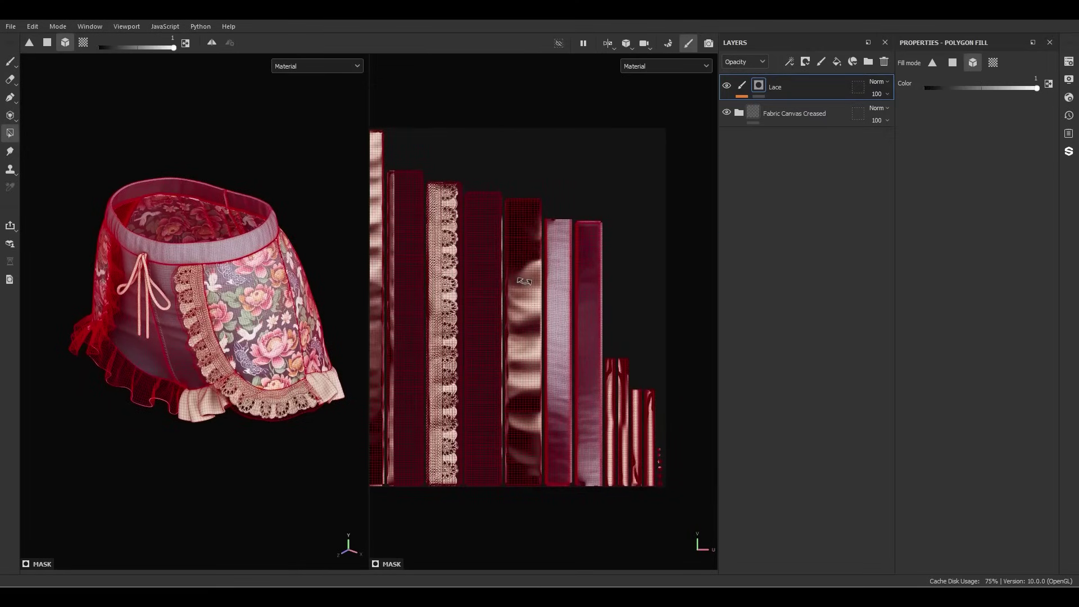
{"action": "left_click", "coordinate": [759, 84], "text": "alt"}
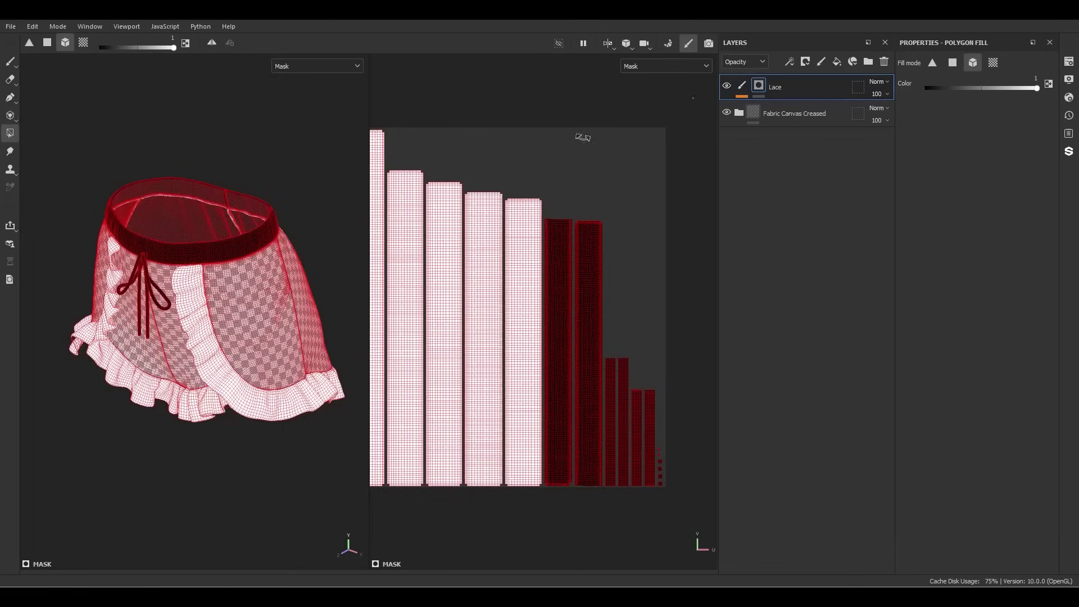
{"action": "left_click_drag", "start_coordinate": [323, 299], "coordinate": [219, 174], "text": "alt"}
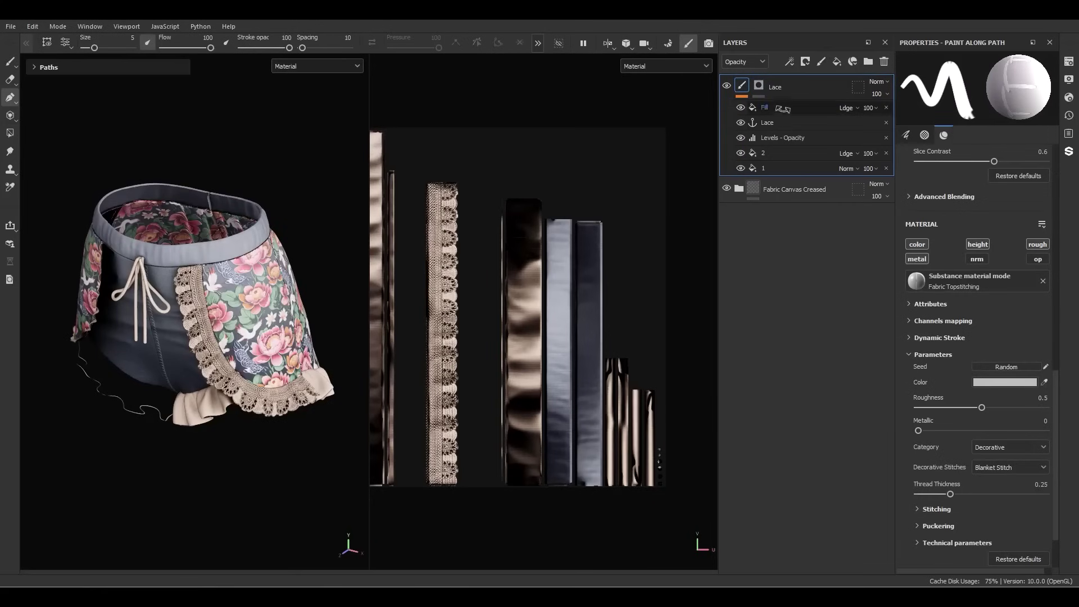
Shift the Lace-referencing fill onto the neighbouring ruffle strip, at offsets of about 0.125 horizontally and -0.006 vertically
{"action": "left_click", "coordinate": [781, 107]}
{"action": "left_click_drag", "start_coordinate": [441, 344], "coordinate": [507, 343]}
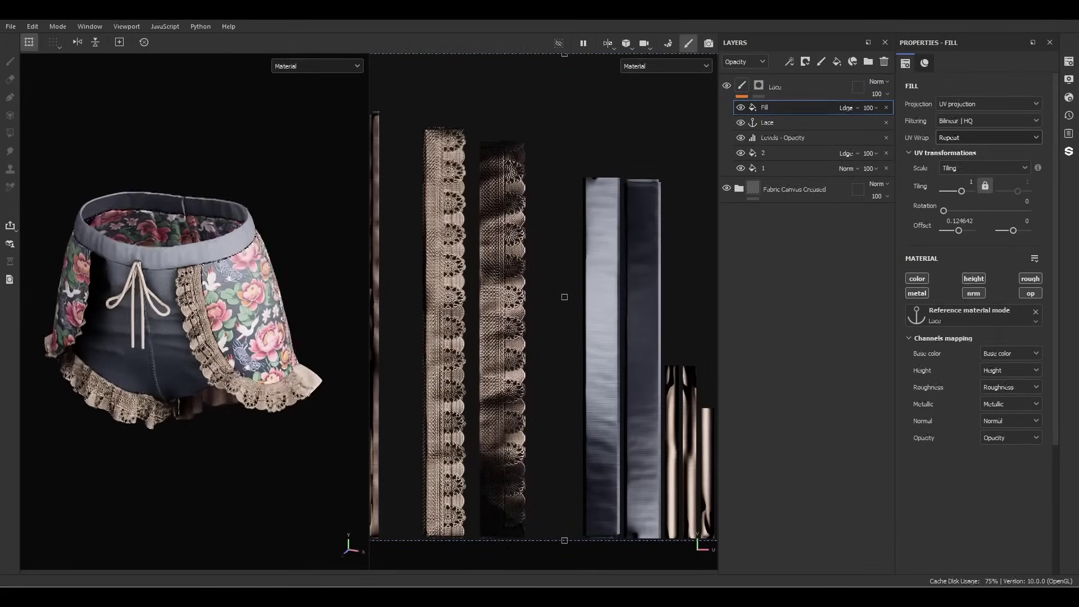
{"action": "right_click_drag", "start_coordinate": [119, 387], "coordinate": [188, 382], "text": "alt"}
{"action": "left_click_drag", "start_coordinate": [188, 383], "coordinate": [116, 277], "text": "alt"}
{"action": "scroll", "coordinate": [386, 264], "scroll_direction": "up", "scroll_amount": 1}
{"action": "scroll", "coordinate": [611, 279], "scroll_direction": "up", "scroll_amount": 2}
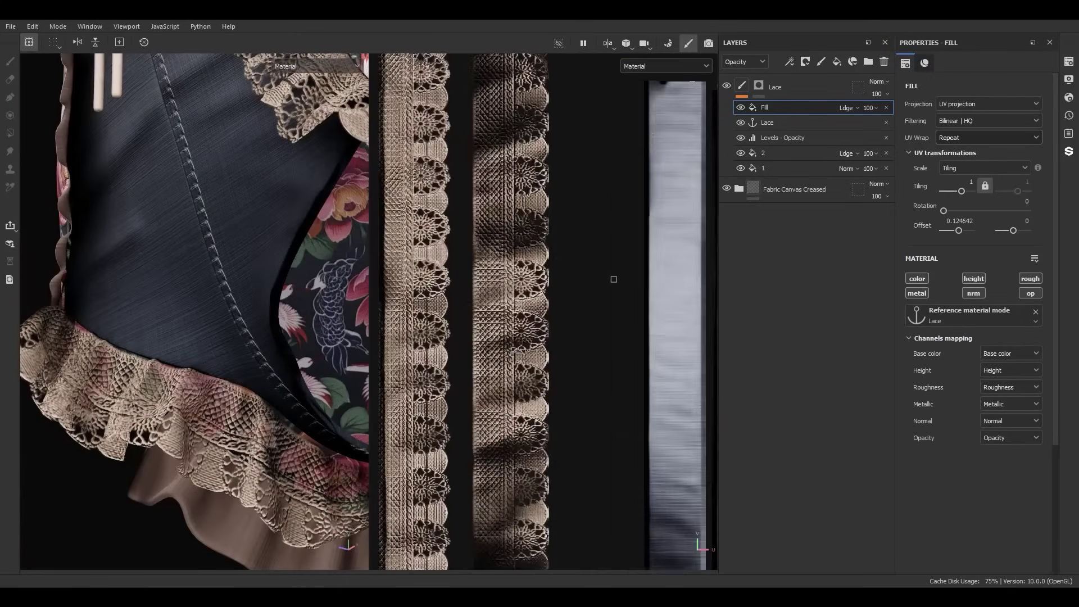
{"action": "left_click_drag", "start_coordinate": [610, 279], "coordinate": [614, 284]}
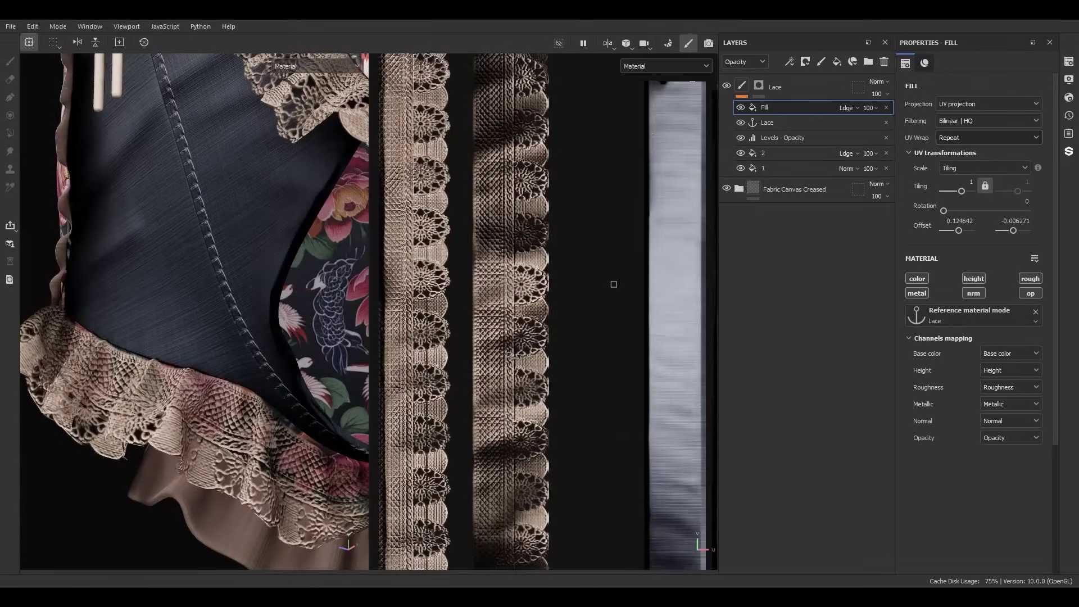
{"action": "scroll", "coordinate": [614, 284], "scroll_direction": "down", "scroll_amount": 3}
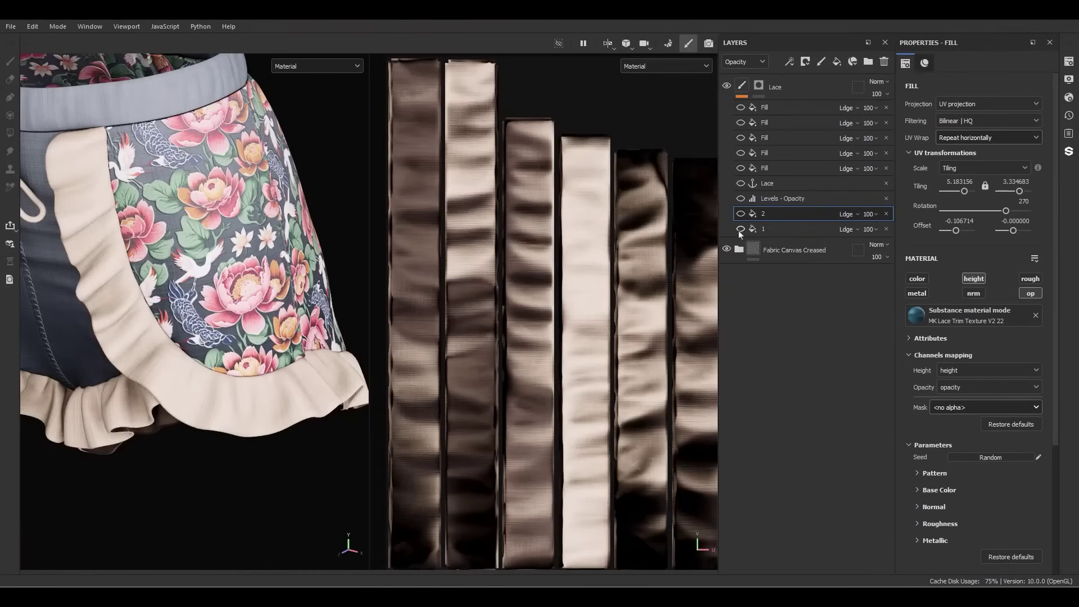
Turn on the visibility of fills 1 and 2 and the anchor-referencing fills in the Lace layer one after another
{"action": "left_click", "coordinate": [739, 229]}
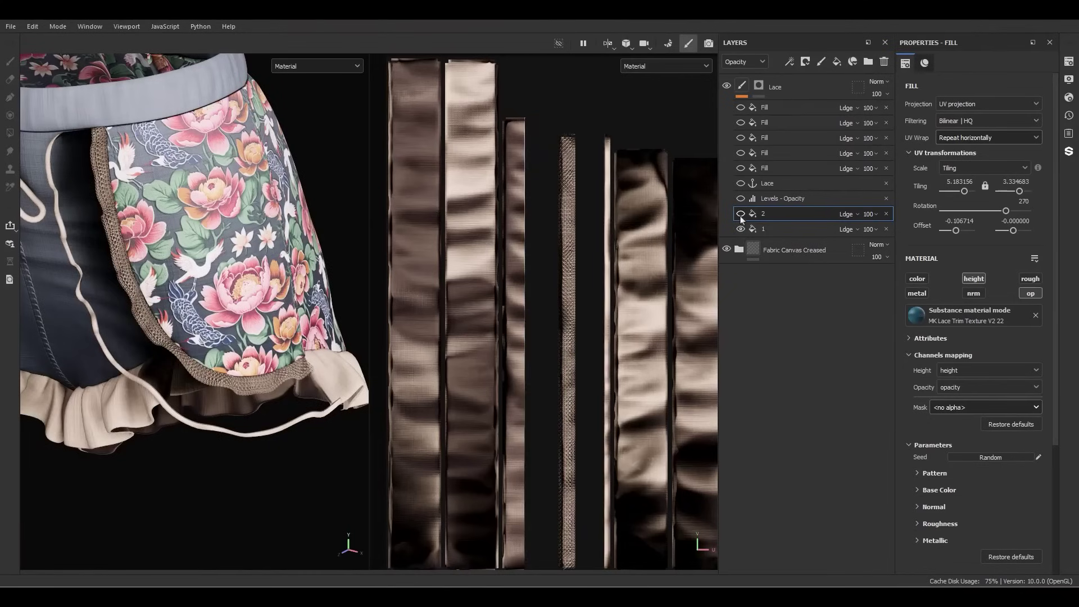
{"action": "left_click", "coordinate": [740, 214]}
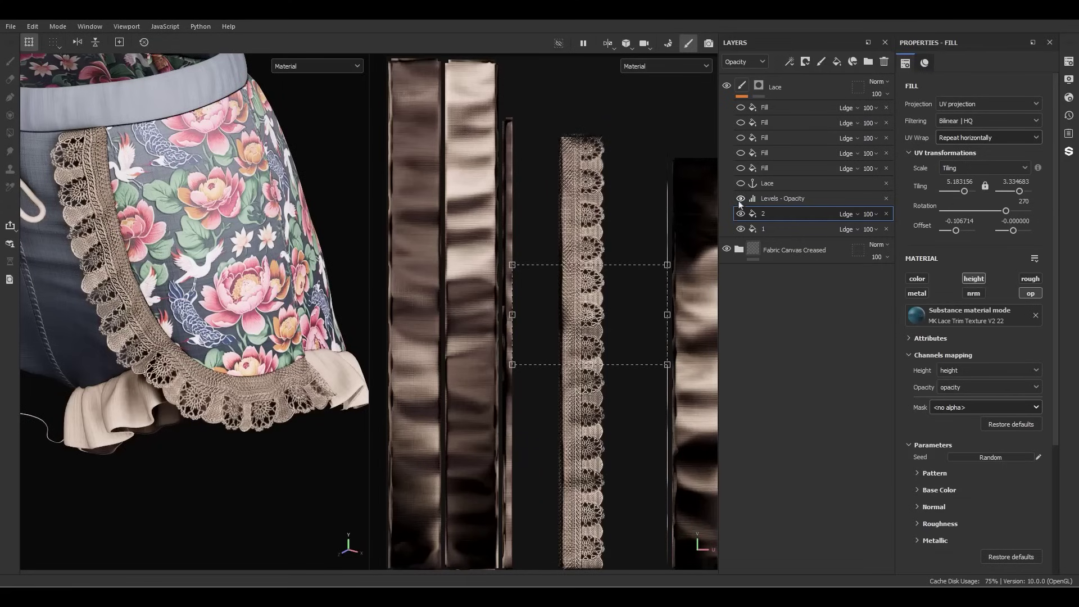
{"action": "left_click", "coordinate": [741, 168]}
{"action": "left_click", "coordinate": [741, 153]}
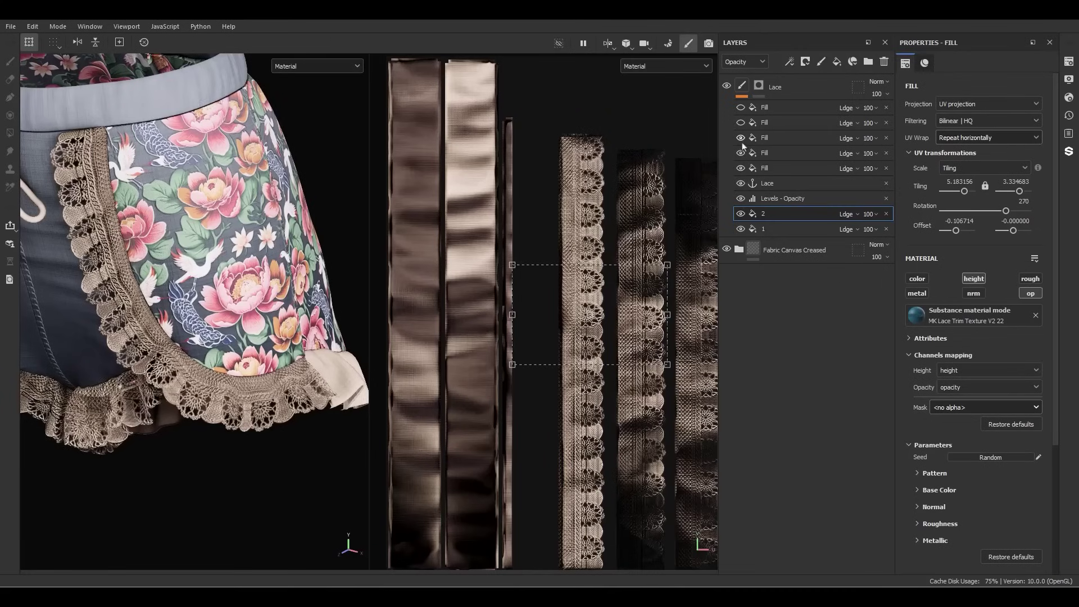
{"action": "left_click", "coordinate": [741, 138]}
{"action": "left_click", "coordinate": [741, 123]}
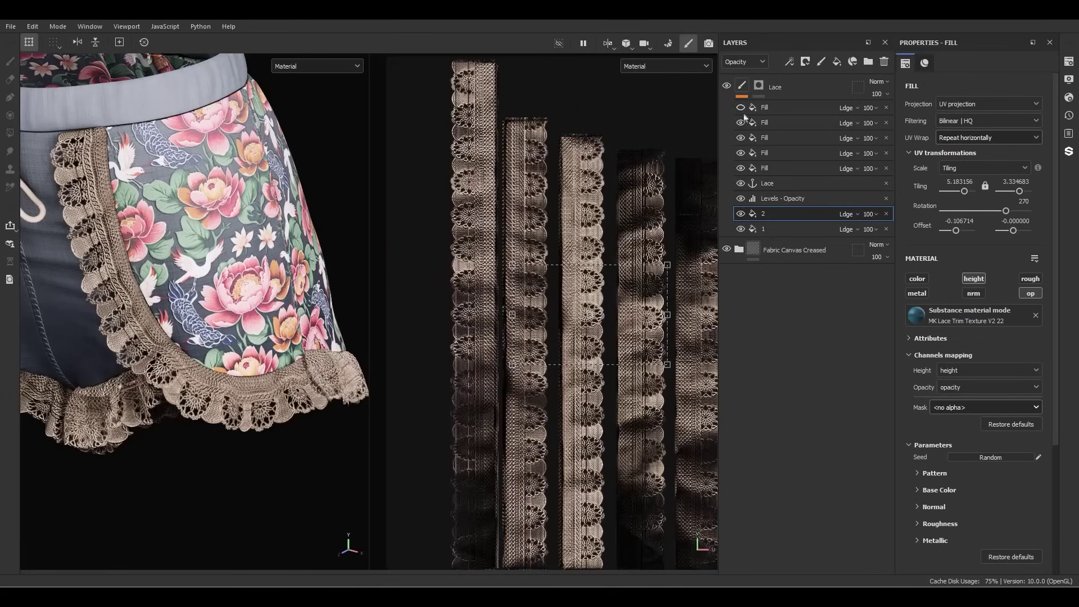
{"action": "left_click", "coordinate": [741, 107]}
{"action": "scroll", "coordinate": [439, 225], "scroll_direction": "down", "scroll_amount": 1}
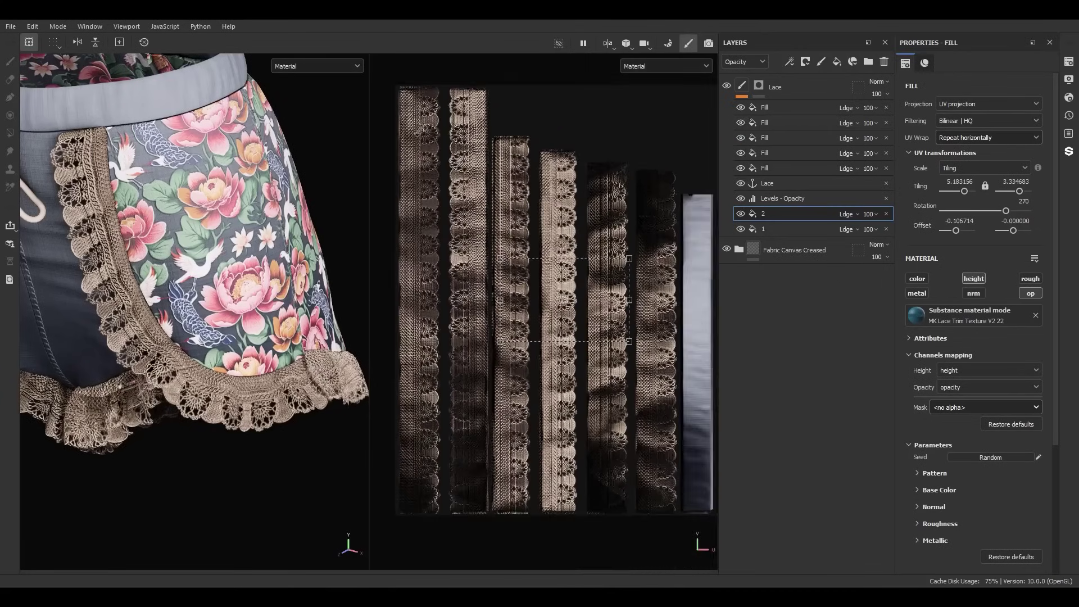
Set the channel-mapping mask of fills 1 and 2 in the Lace layer to opacity and inspect the trims on the shorts
{"action": "scroll", "coordinate": [68, 167], "scroll_direction": "up", "scroll_amount": 6}
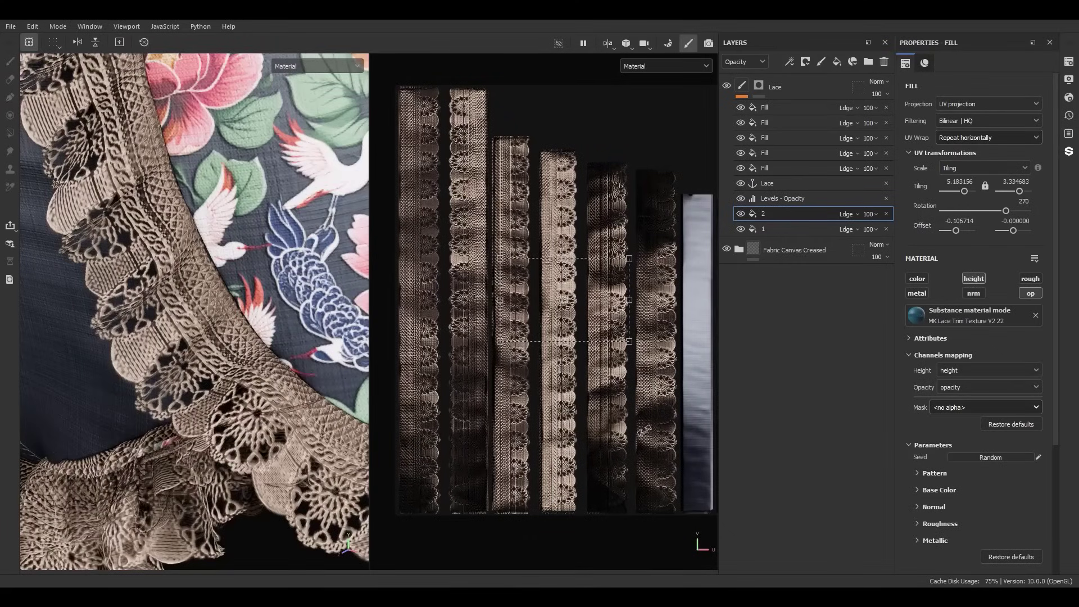
{"action": "left_click", "coordinate": [770, 232]}
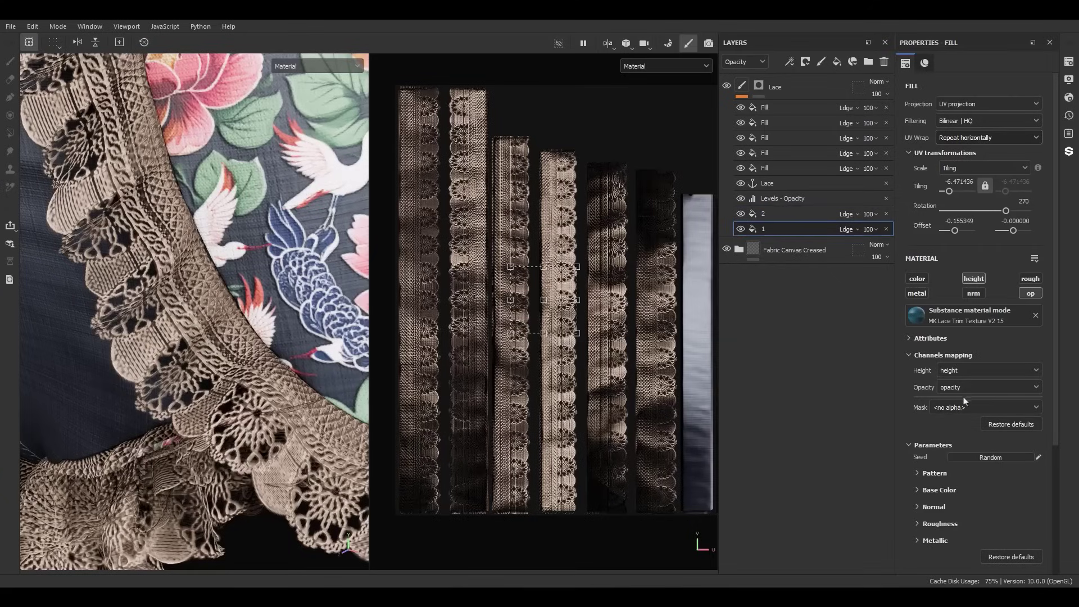
{"action": "left_click", "coordinate": [936, 412]}
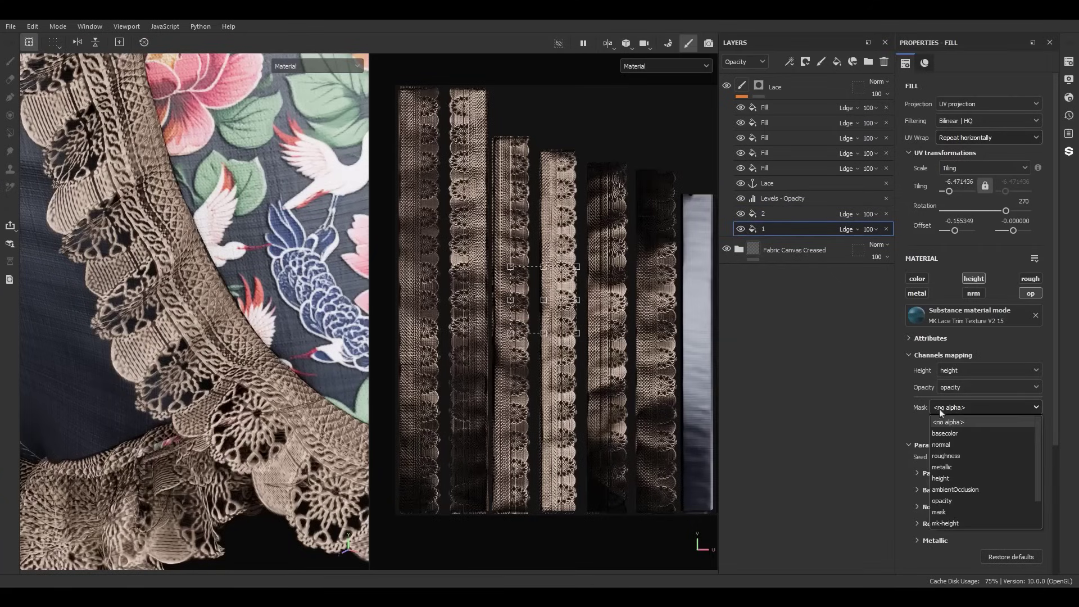
{"action": "left_click", "coordinate": [952, 505]}
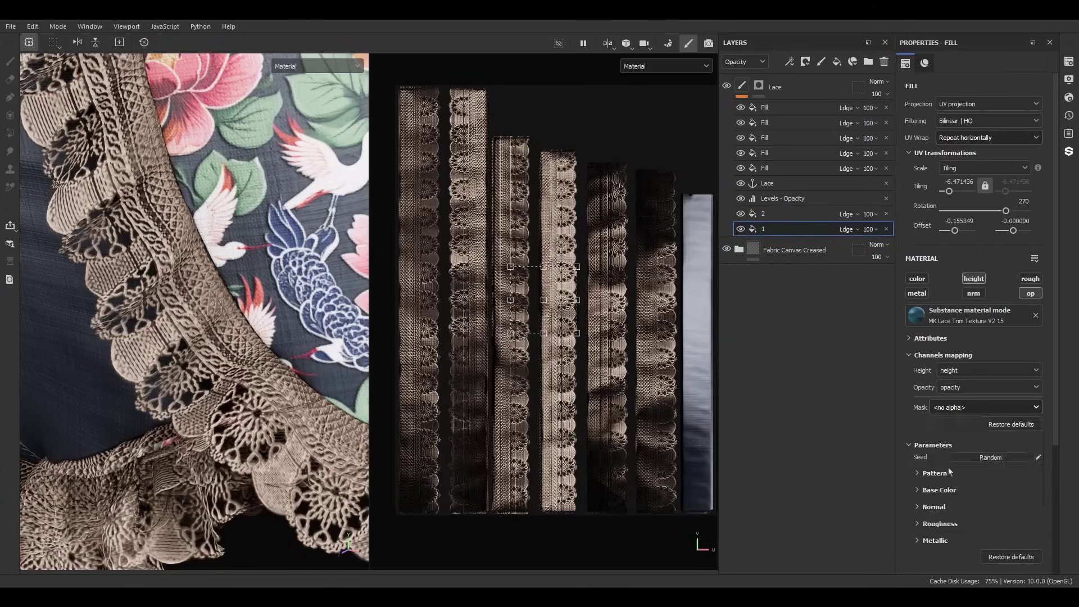
{"action": "left_click", "coordinate": [799, 216]}
{"action": "left_click", "coordinate": [942, 411]}
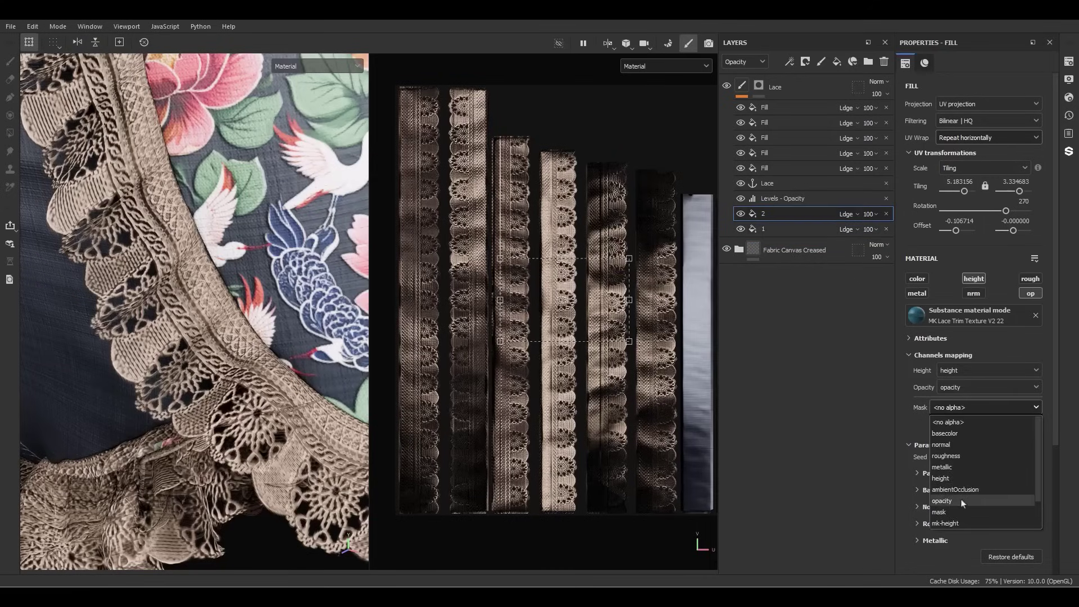
{"action": "left_click", "coordinate": [962, 505]}
{"action": "scroll", "coordinate": [172, 331], "scroll_direction": "down", "scroll_amount": 5}
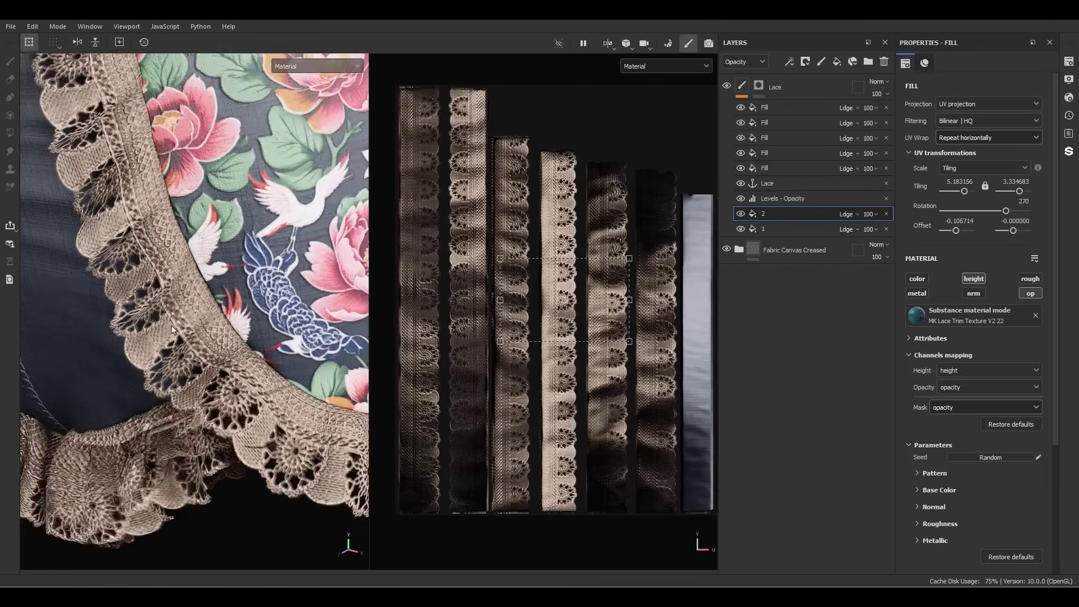
{"action": "scroll", "coordinate": [183, 322], "scroll_direction": "up", "scroll_amount": 3}
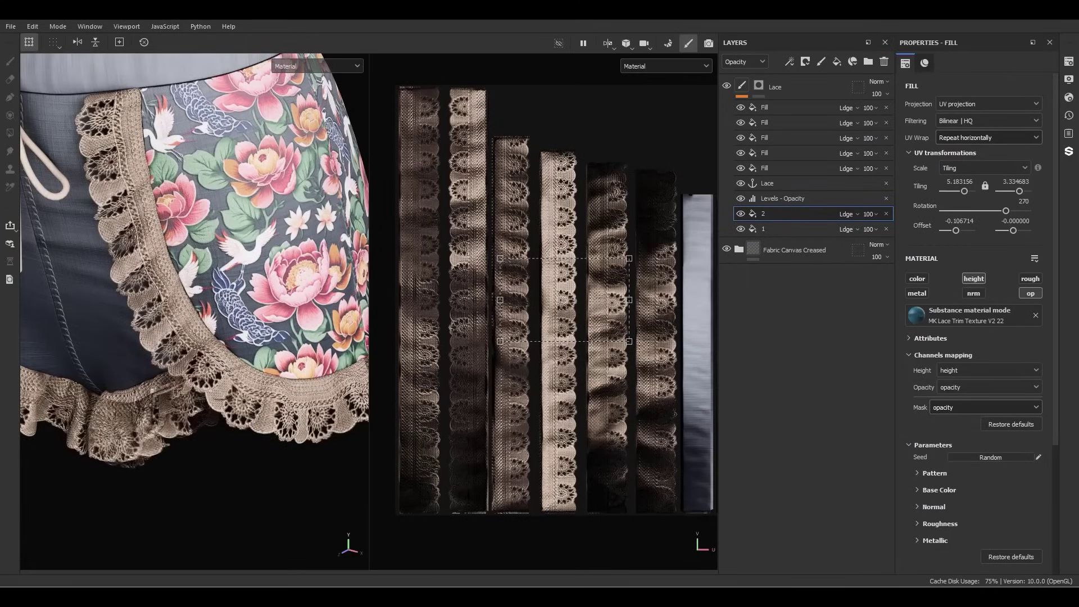
{"action": "scroll", "coordinate": [199, 231], "scroll_direction": "down", "scroll_amount": 5}
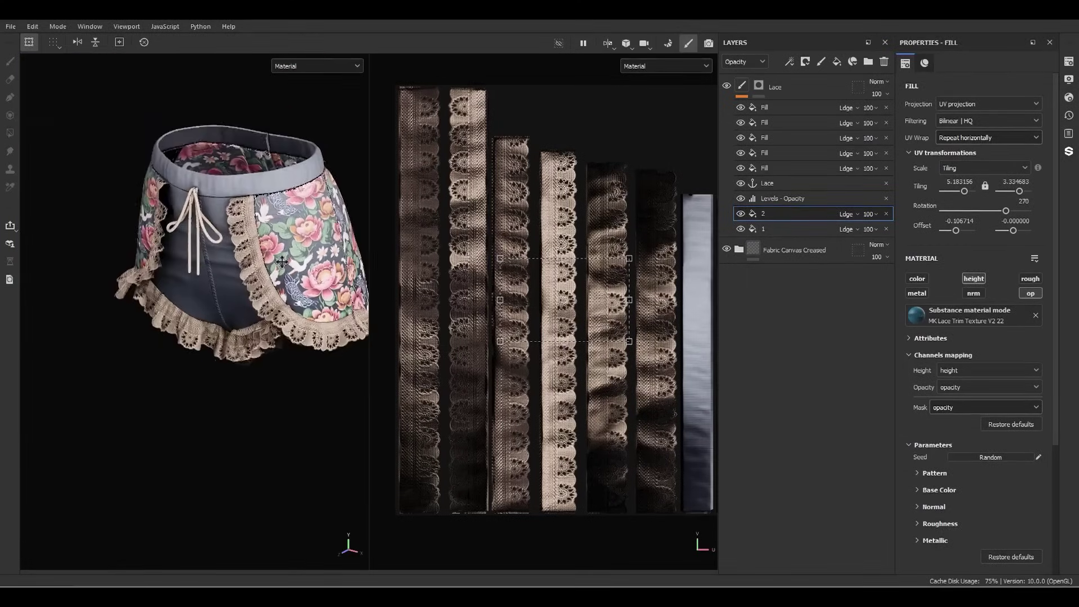
{"action": "left_click_drag", "start_coordinate": [199, 234], "coordinate": [274, 252], "text": "alt"}
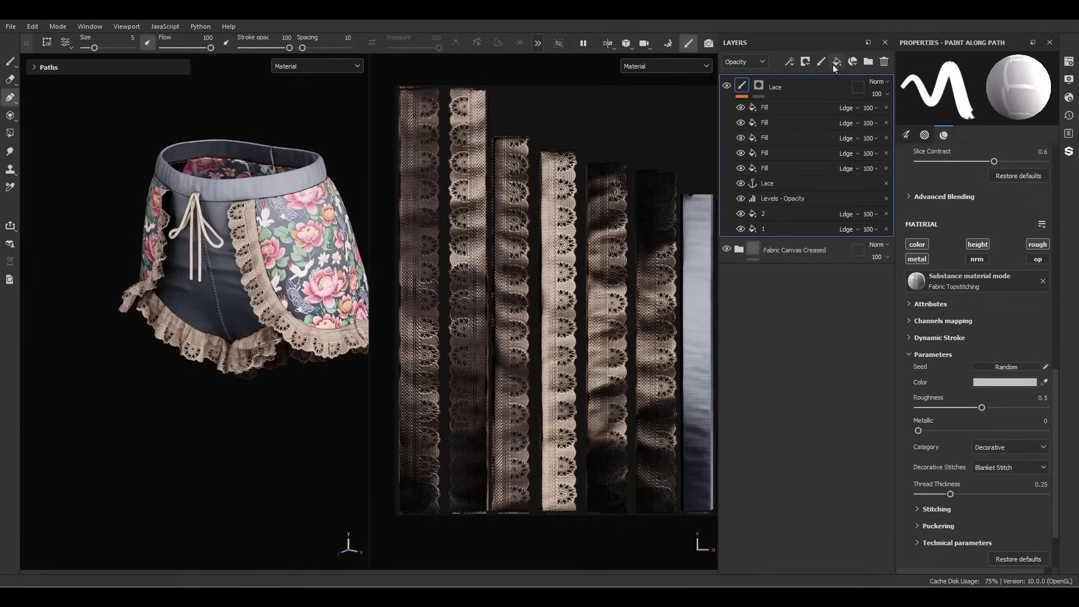
Add a fill layer named Strip, keep only its height channel active and raise its height value
{"action": "left_click", "coordinate": [836, 61]}
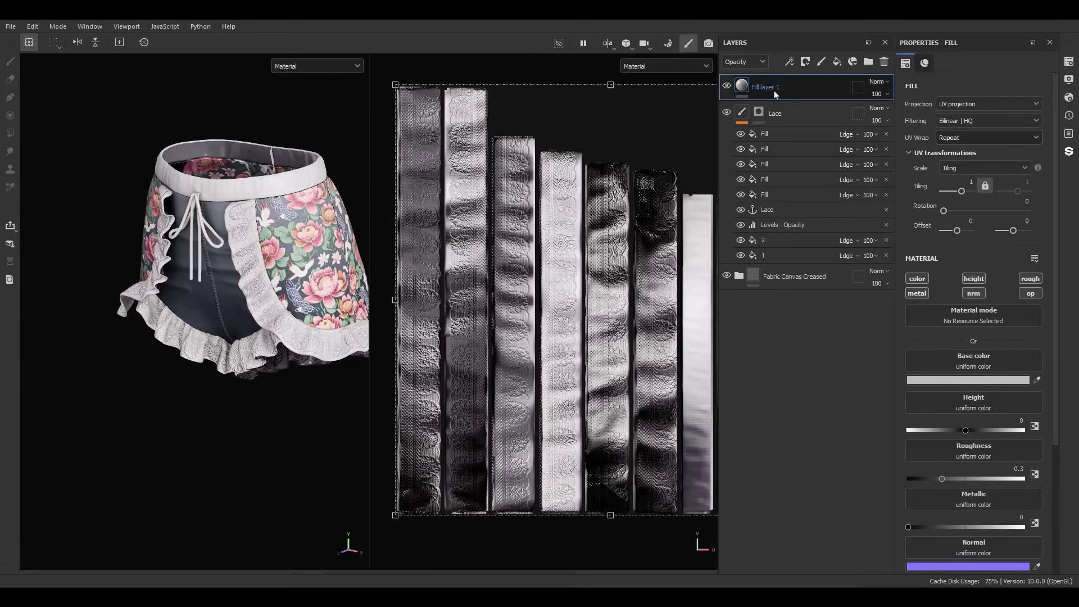
{"action": "double_click", "coordinate": [775, 95]}
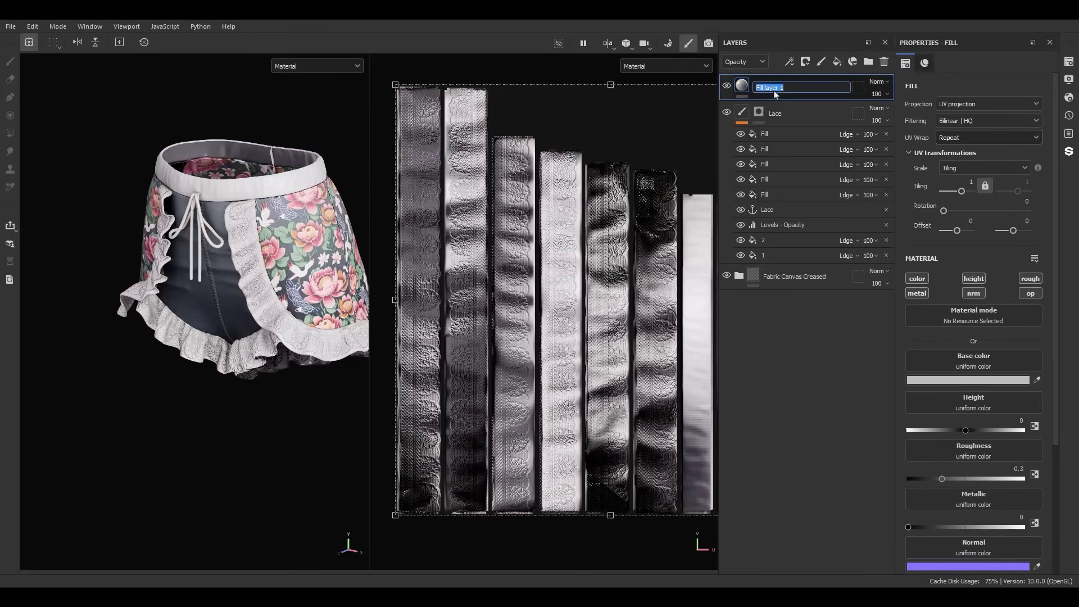
{"action": "type", "text": "Strip"}
{"action": "key", "text": "Return"}
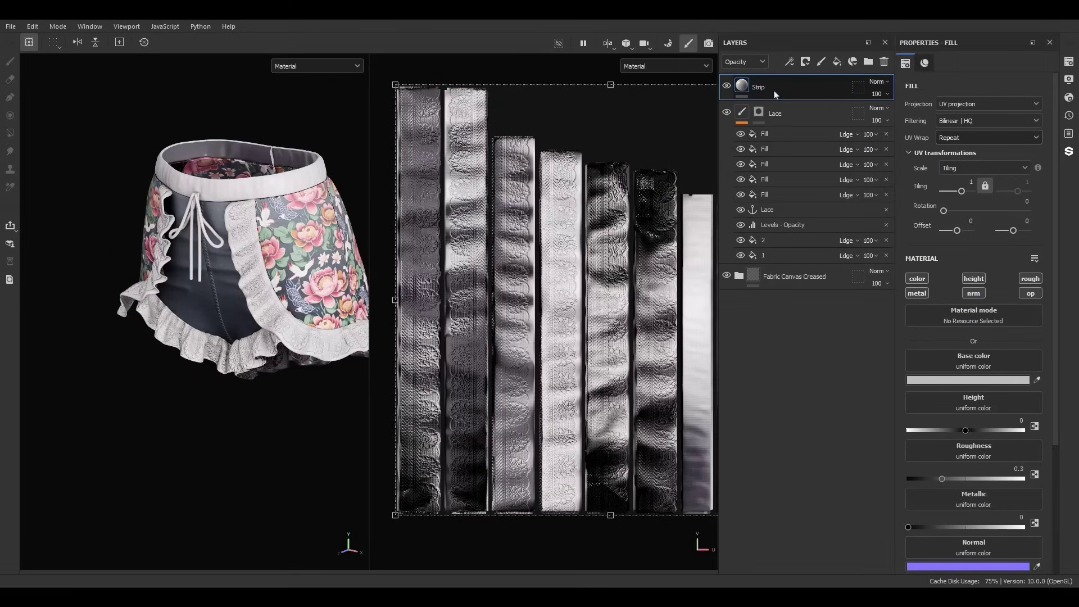
{"action": "left_click", "coordinate": [974, 278]}
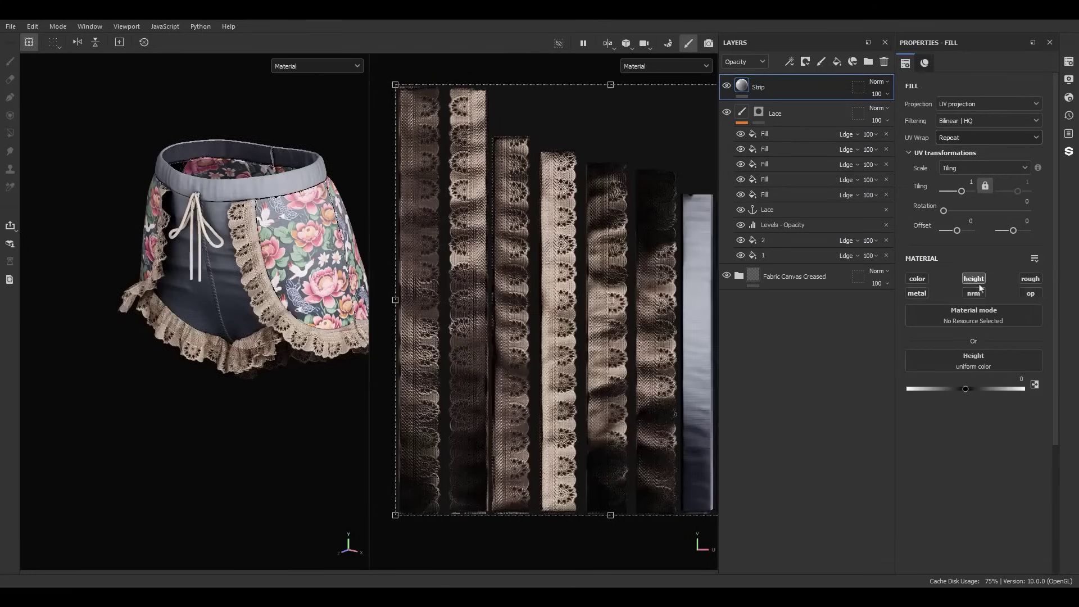
{"action": "left_click_drag", "start_coordinate": [966, 389], "coordinate": [998, 389]}
Add a black mask to the Strip layer and reveal only the waistband in it with Polygon Fill
{"action": "right_click", "coordinate": [765, 89]}
{"action": "left_click", "coordinate": [784, 107]}
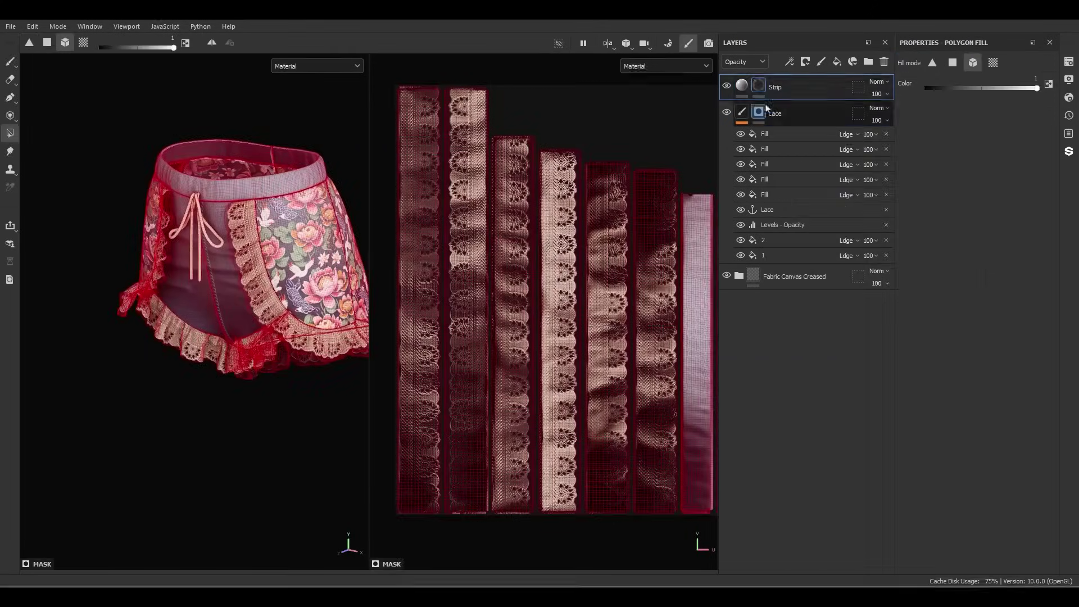
{"action": "left_click", "coordinate": [759, 91], "text": "alt"}
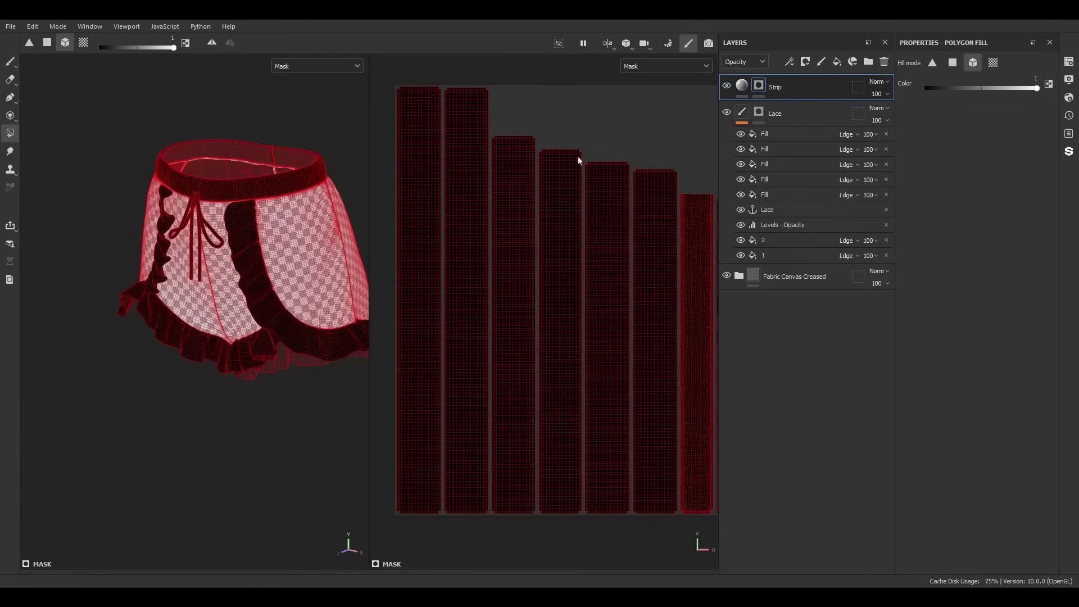
{"action": "left_click", "coordinate": [234, 190]}
{"action": "scroll", "coordinate": [232, 191], "scroll_direction": "up", "scroll_amount": 2}
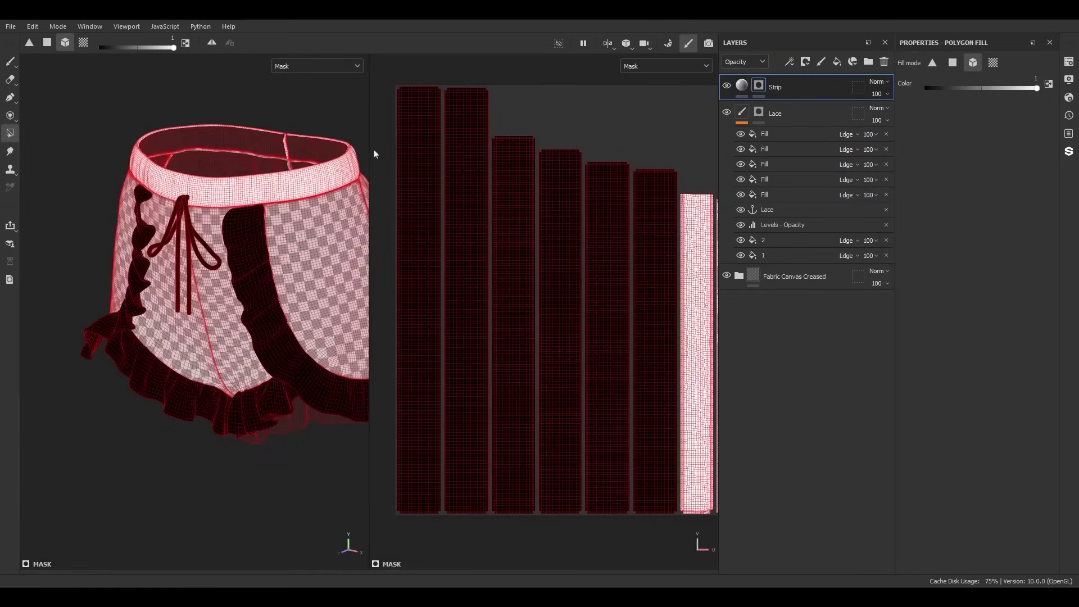
Add a fill to the Strip layer's mask and assign the Stripes procedural texture as its grayscale source
{"action": "right_click", "coordinate": [766, 96]}
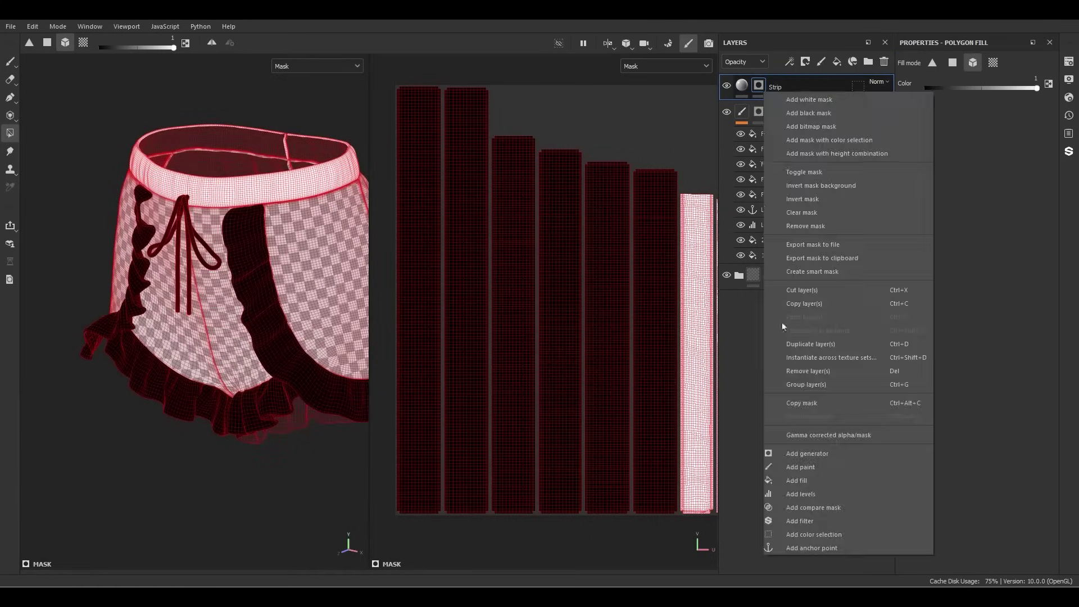
{"action": "left_click", "coordinate": [798, 481]}
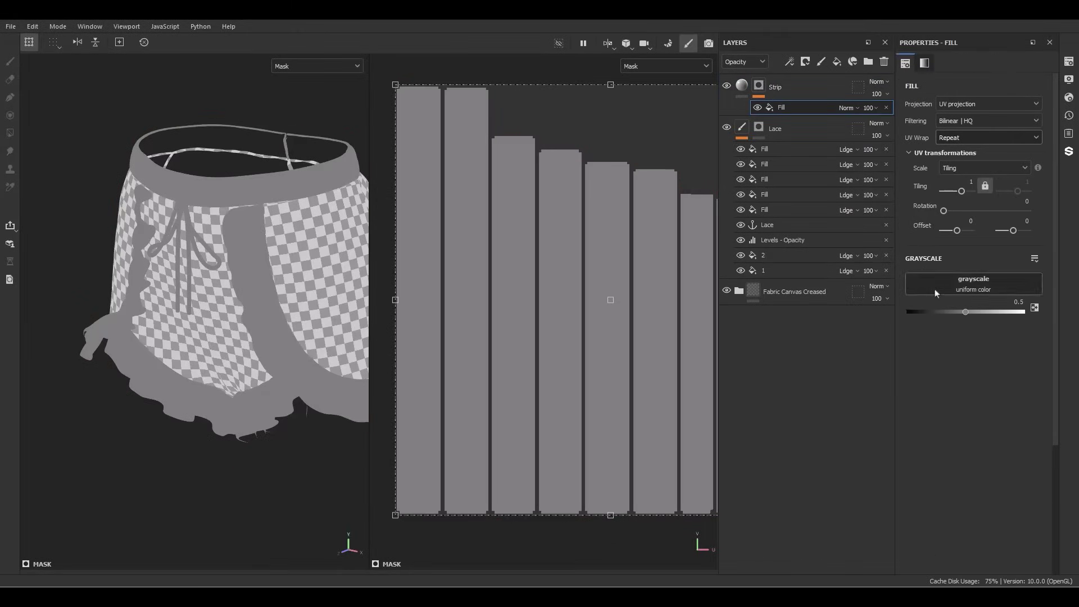
{"action": "left_click", "coordinate": [980, 287]}
{"action": "type", "text": "stripes"}
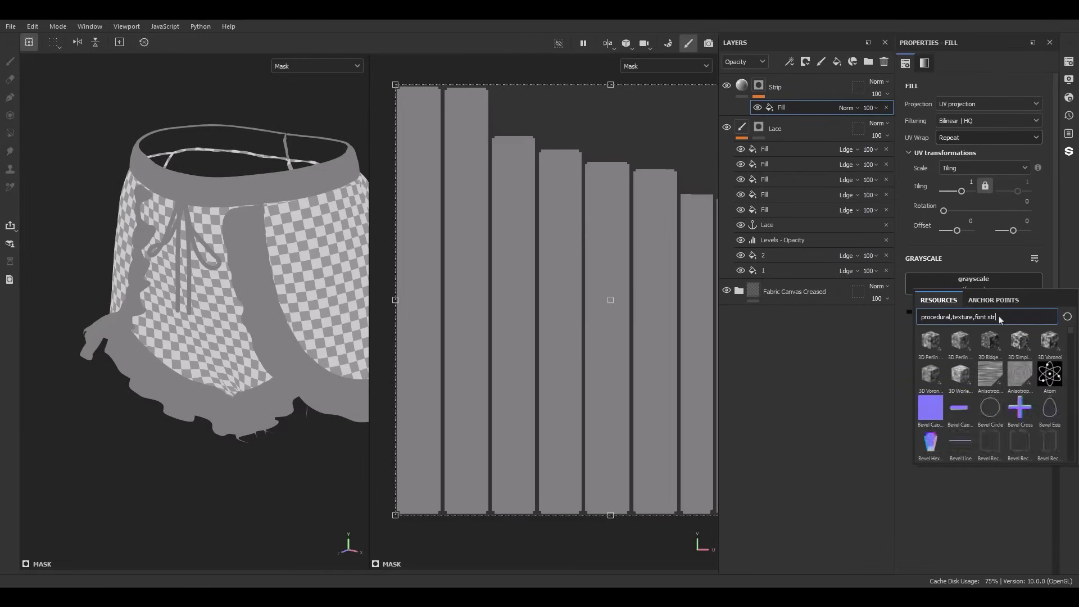
{"action": "left_click", "coordinate": [930, 341]}
Set the Stripes fill's pattern shift to 0 and stripe count to 100, and its UV tiling to 3
{"action": "scroll", "coordinate": [314, 201], "scroll_direction": "up", "scroll_amount": 5}
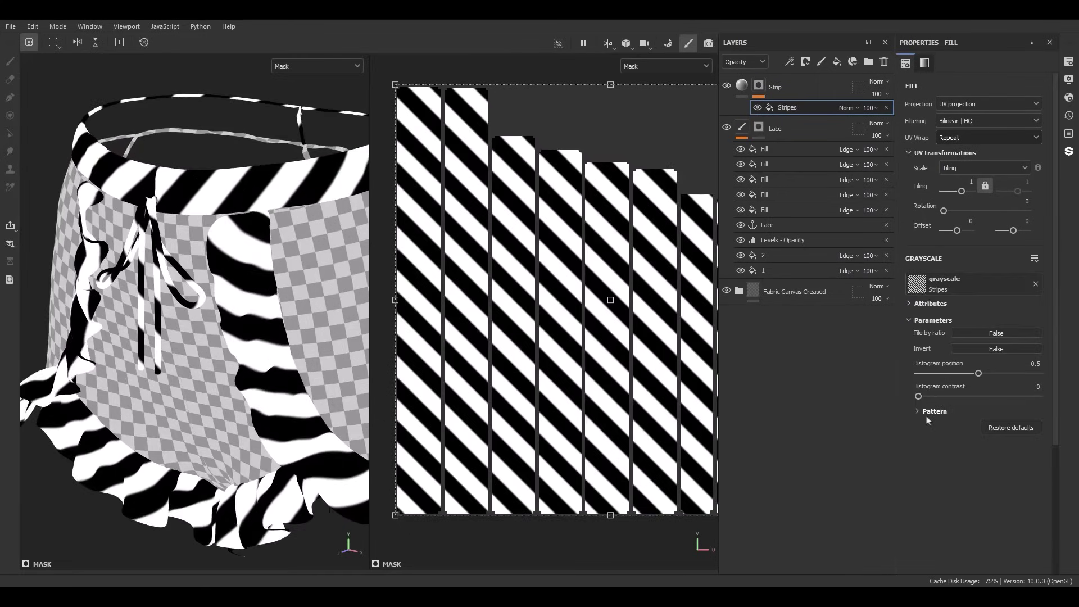
{"action": "left_click", "coordinate": [928, 416]}
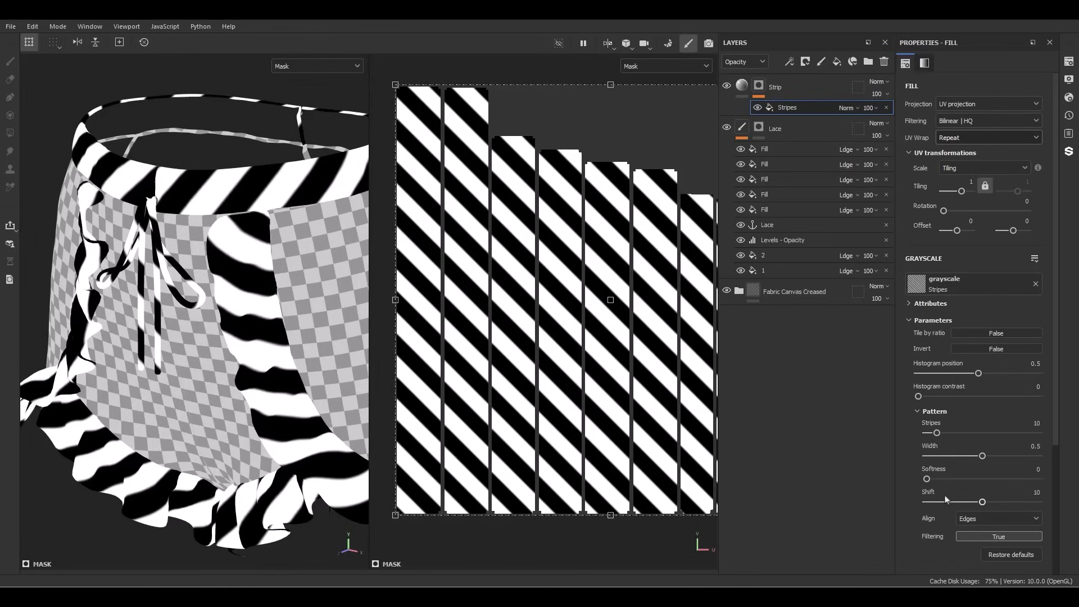
{"action": "left_click_drag", "start_coordinate": [946, 501], "coordinate": [887, 511]}
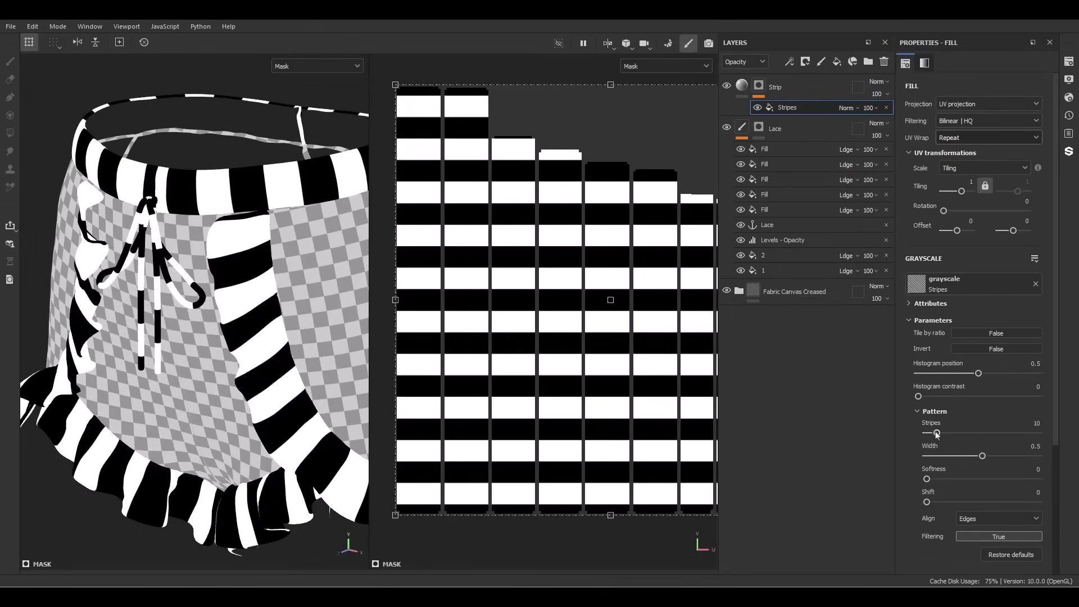
{"action": "left_click_drag", "start_coordinate": [937, 433], "coordinate": [1038, 434]}
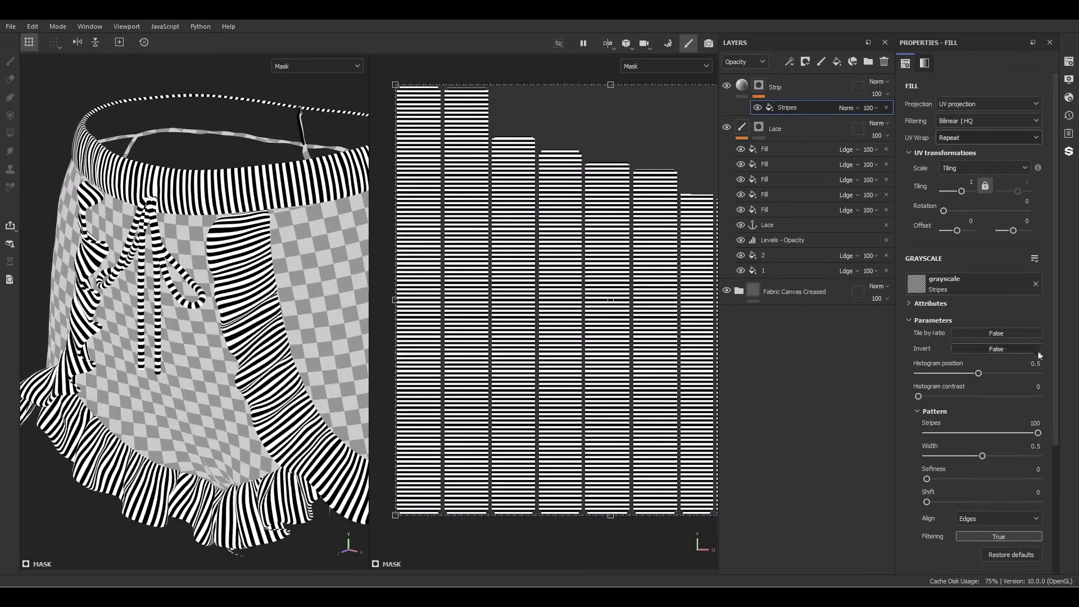
{"action": "left_click", "coordinate": [958, 183]}
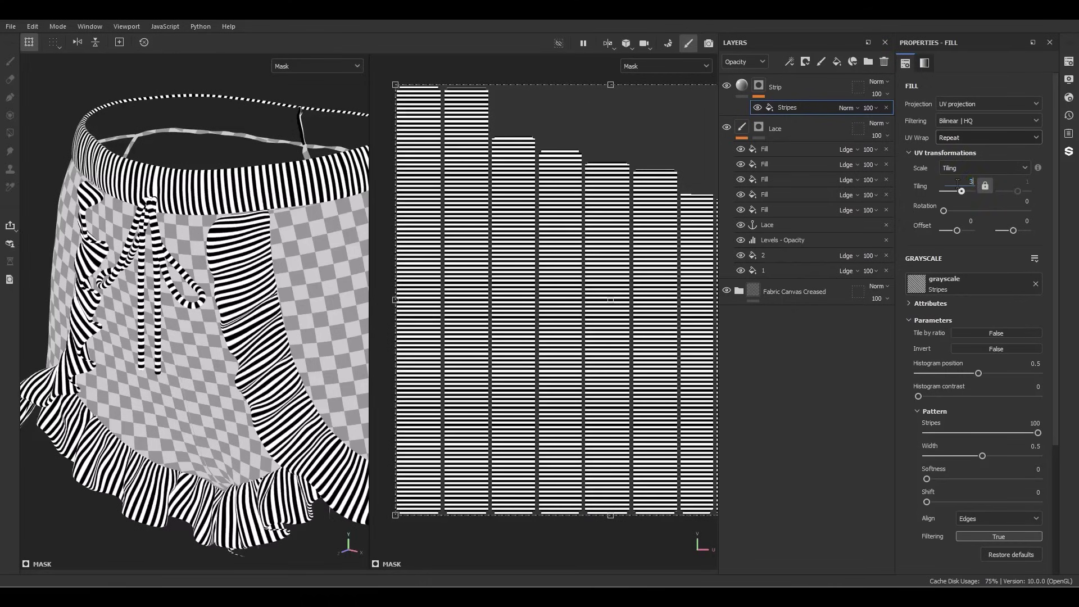
{"action": "type", "text": "3"}
{"action": "key", "text": "Return"}
Set the Stripes fill's blend mode to Multiply and inspect the striped mask on the waistband up close
{"action": "scroll", "coordinate": [81, 111], "scroll_direction": "down", "scroll_amount": 2}
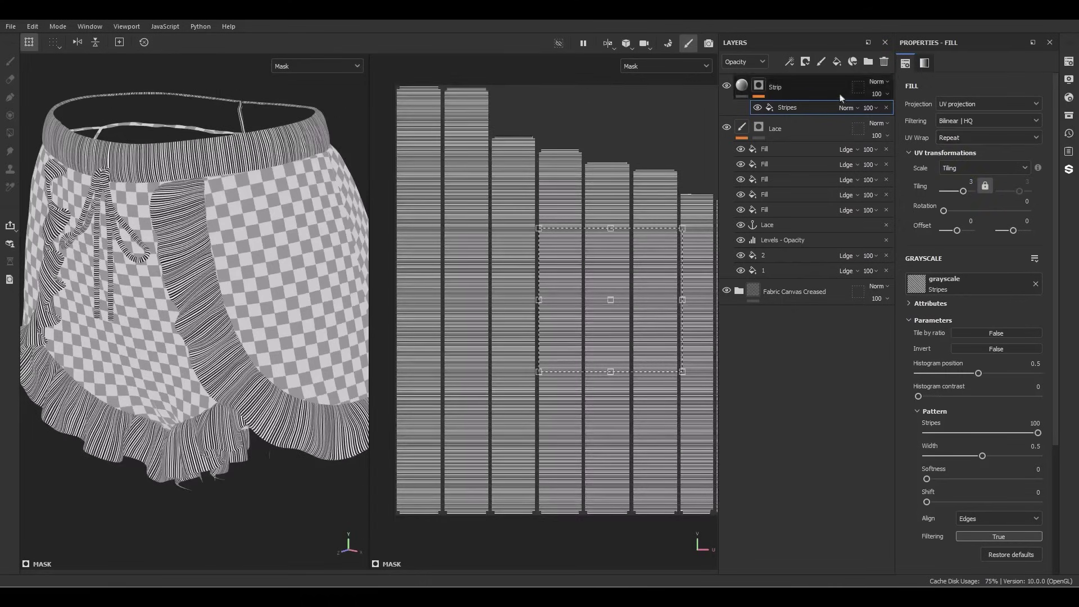
{"action": "left_click", "coordinate": [848, 108]}
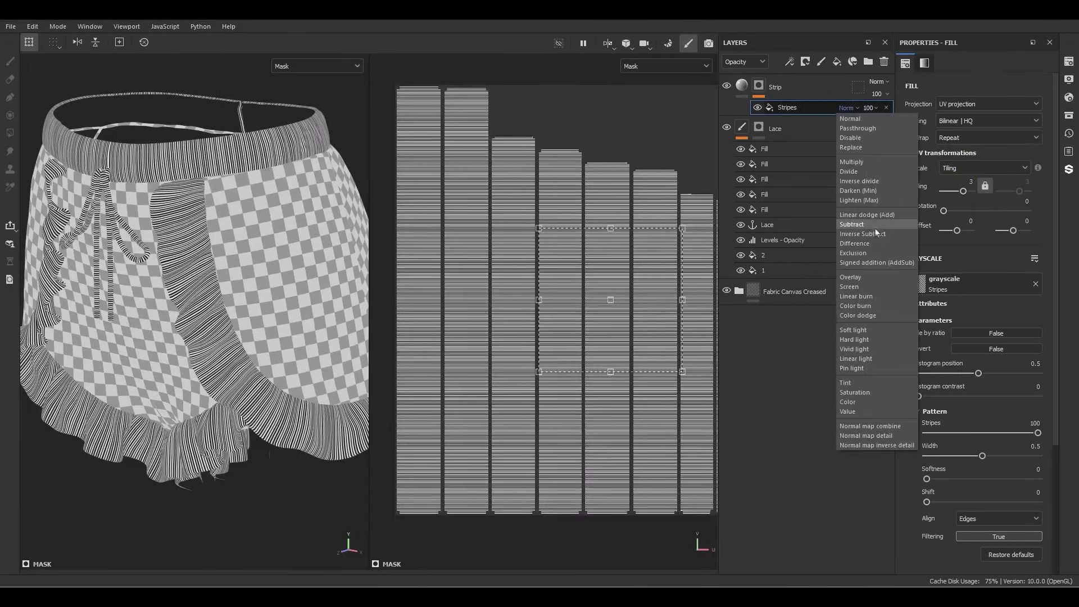
{"action": "left_click", "coordinate": [866, 160]}
{"action": "scroll", "coordinate": [72, 165], "scroll_direction": "up", "scroll_amount": 6}
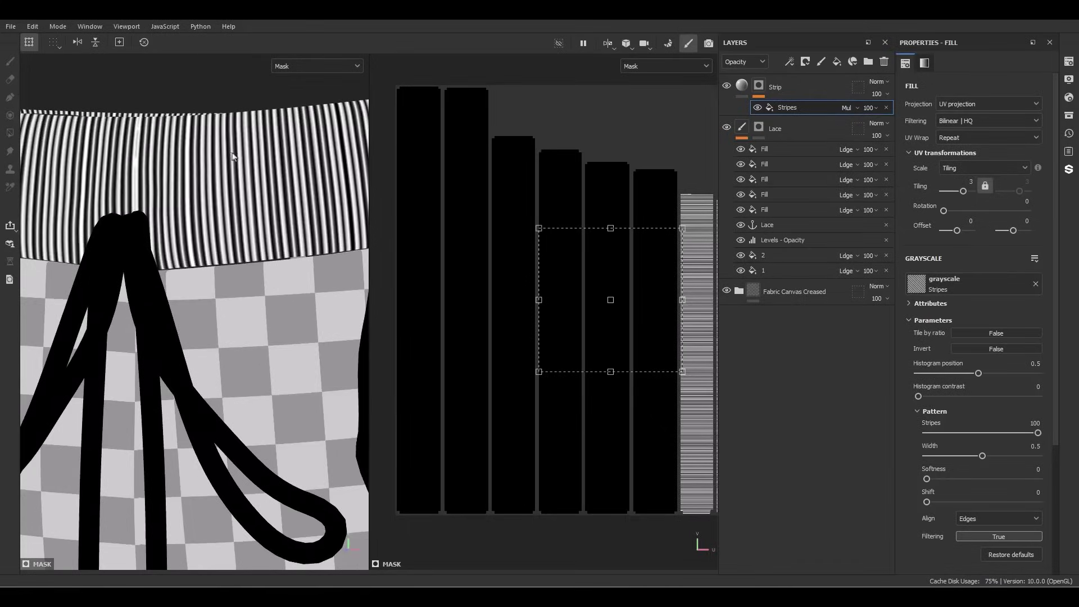
{"action": "left_click_drag", "start_coordinate": [232, 153], "coordinate": [67, 171], "text": "alt"}
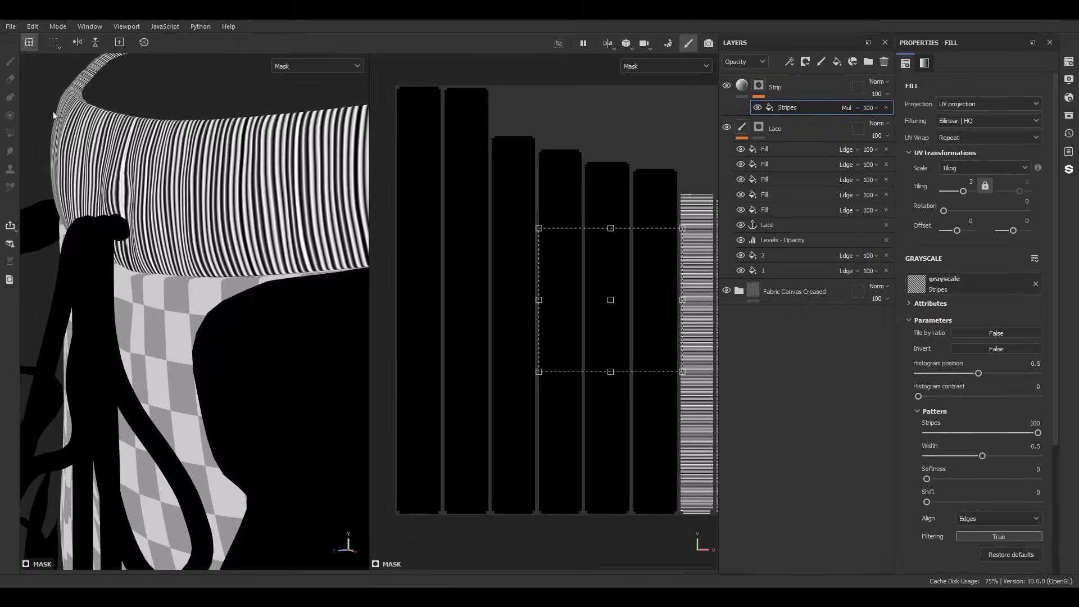
{"action": "left_click", "coordinate": [758, 108]}
{"action": "left_click", "coordinate": [759, 108]}
Select the Strip layer's material and examine the ribbed waistband and whole shorts in a 3D-only view
{"action": "left_click", "coordinate": [741, 85]}
{"action": "scroll", "coordinate": [213, 192], "scroll_direction": "down", "scroll_amount": 3}
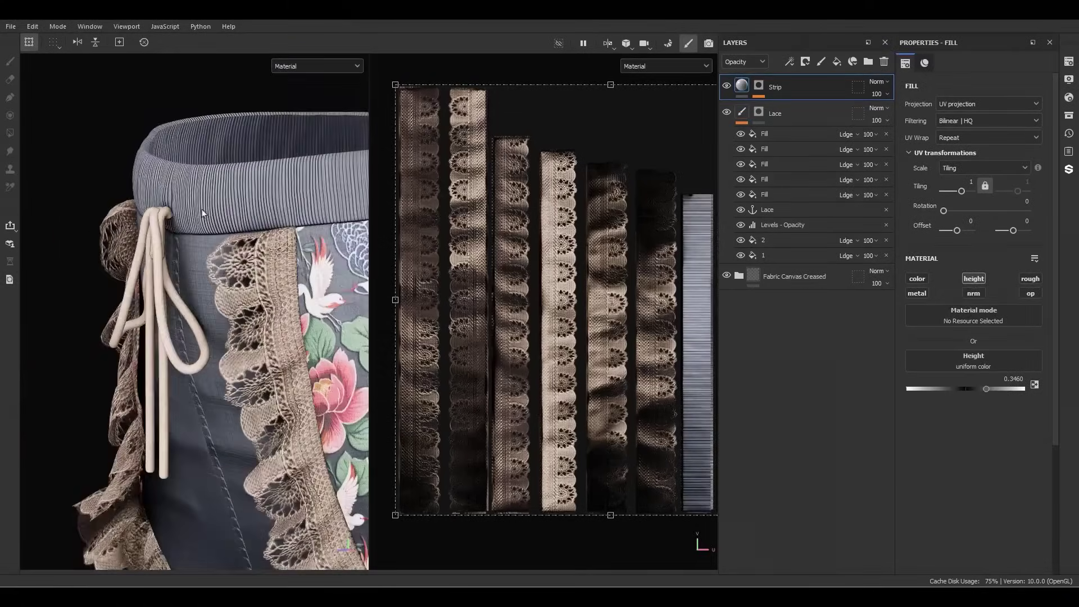
{"action": "left_click_drag", "start_coordinate": [202, 211], "coordinate": [281, 209], "text": "alt"}
{"action": "scroll", "coordinate": [259, 214], "scroll_direction": "down", "scroll_amount": 5}
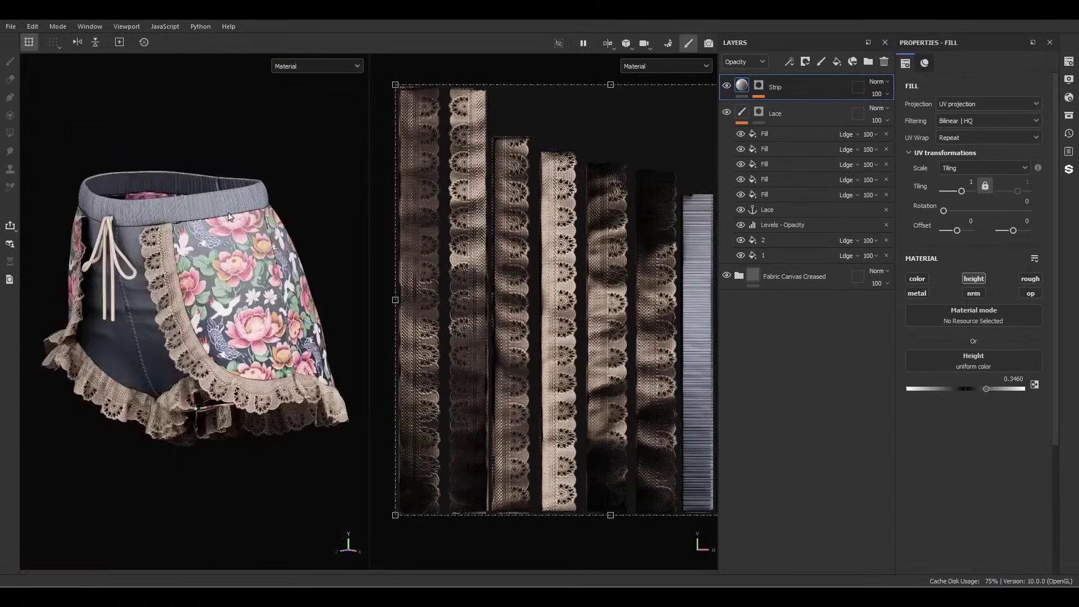
{"action": "key", "text": "F2"}
{"action": "scroll", "coordinate": [244, 218], "scroll_direction": "up", "scroll_amount": 5}
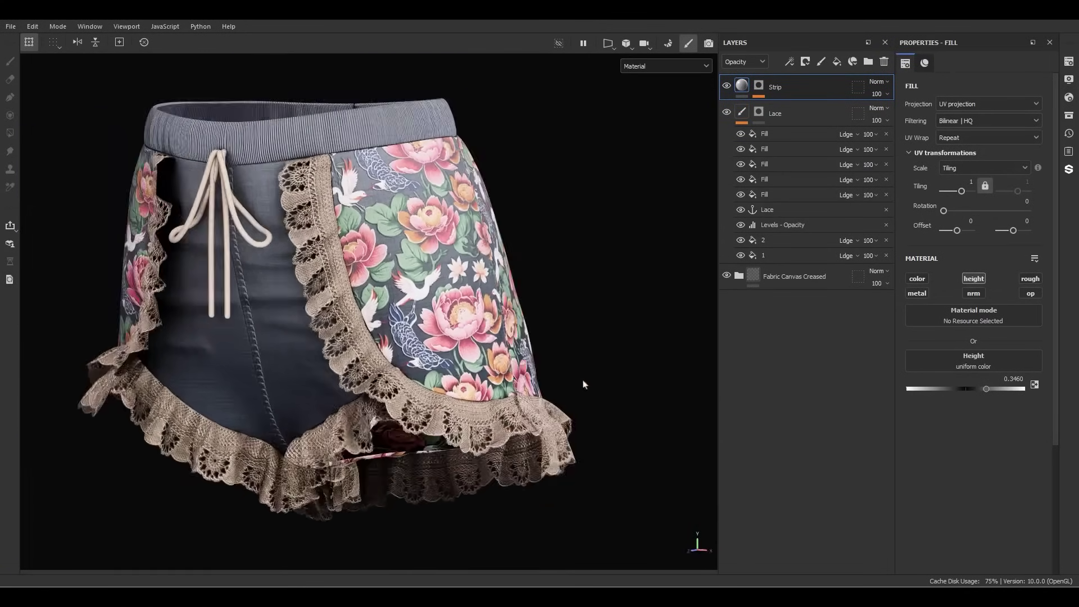